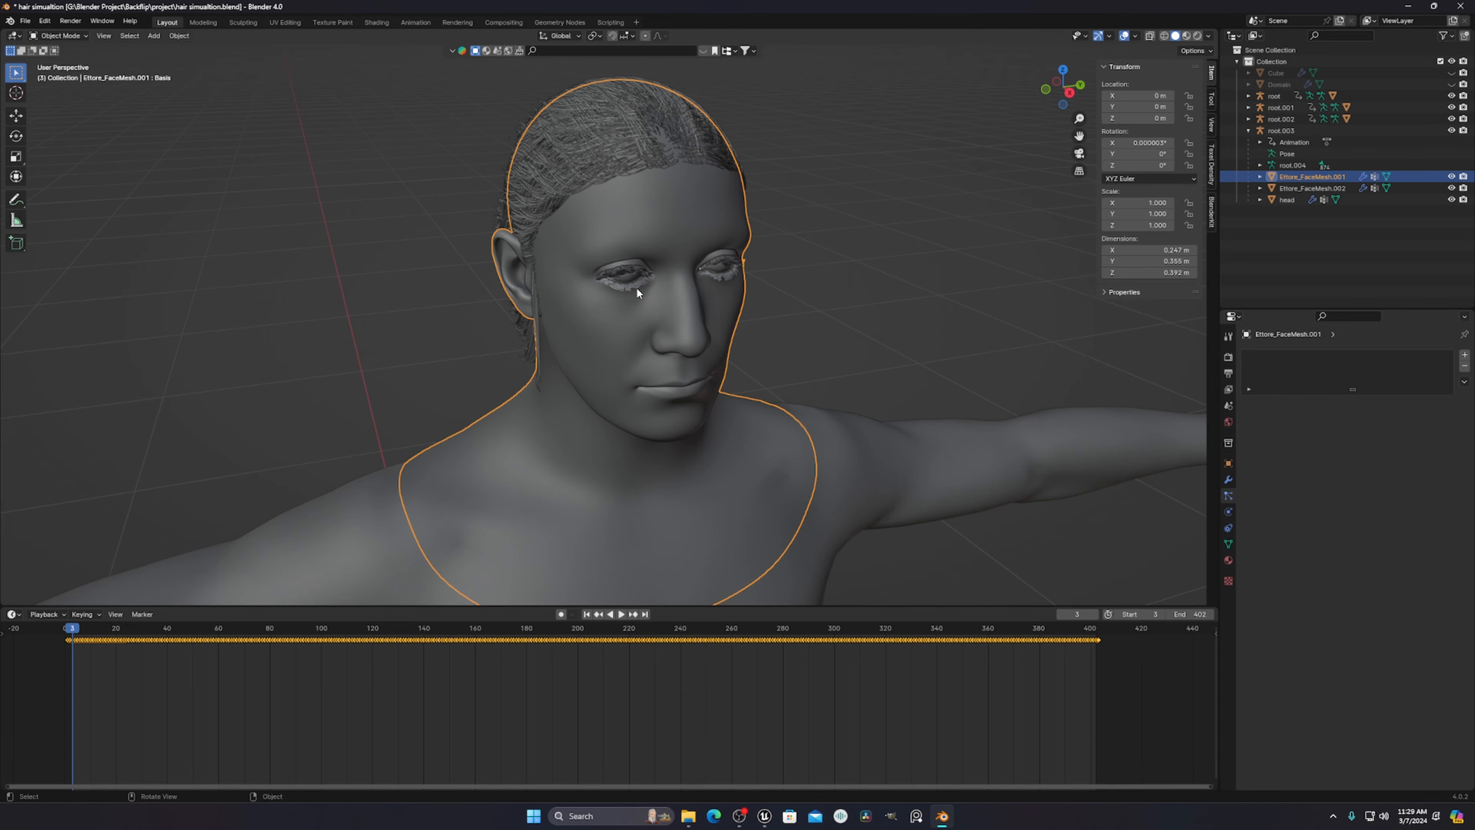
- Enter Edit Mode on Ettore_FaceMesh.001 and hide Ettore_FaceMesh.002 in the viewport
key(Tab)
middle_drag(729, 174, 863, 238)
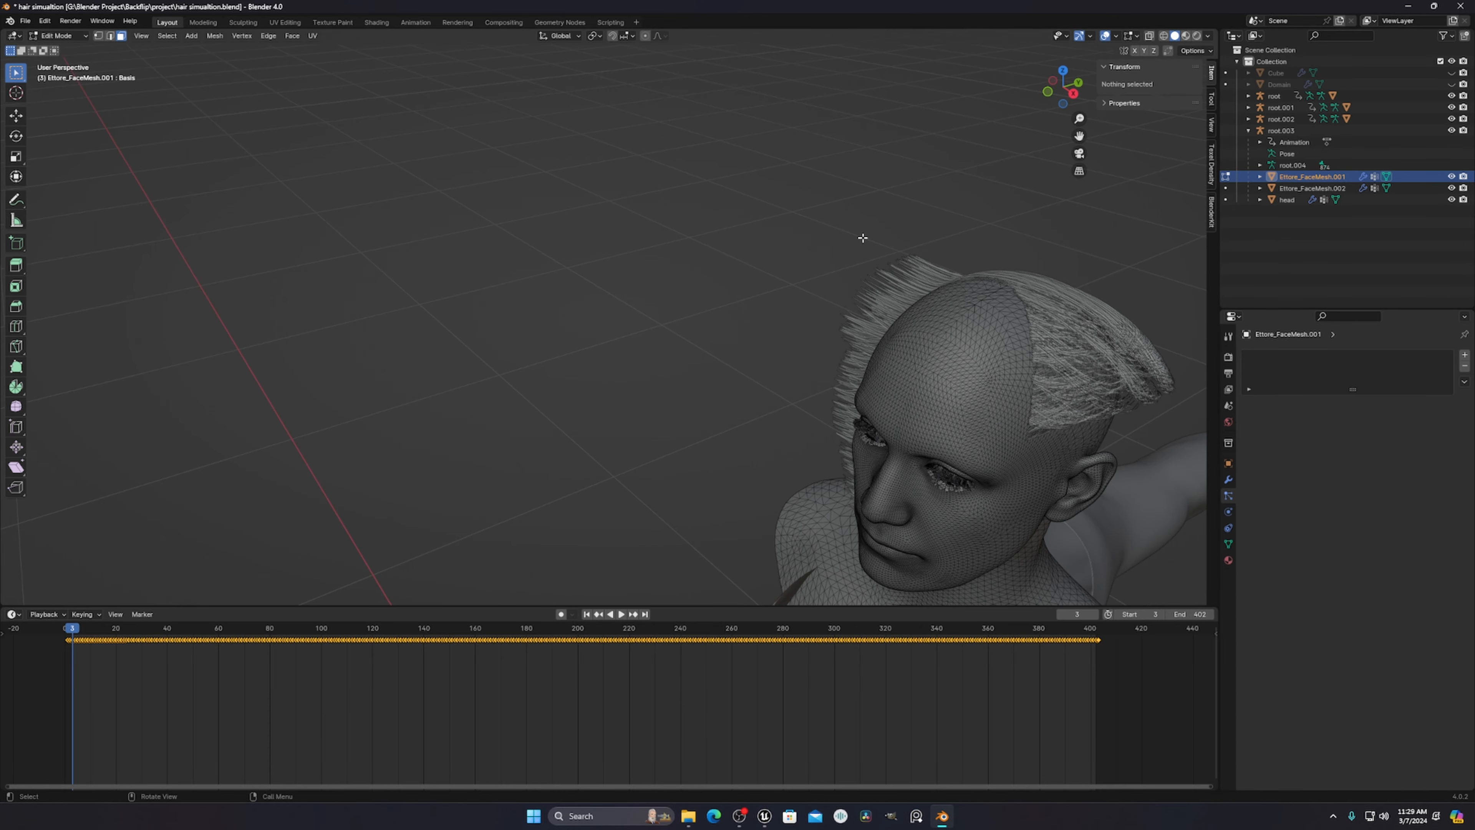
click(1451, 188)
middle_drag(987, 326, 837, 258)
- Box-select the faces of the skull above the brow in an orthographic side view with X-ray off
key(grave)
click(814, 228)
key(grave)
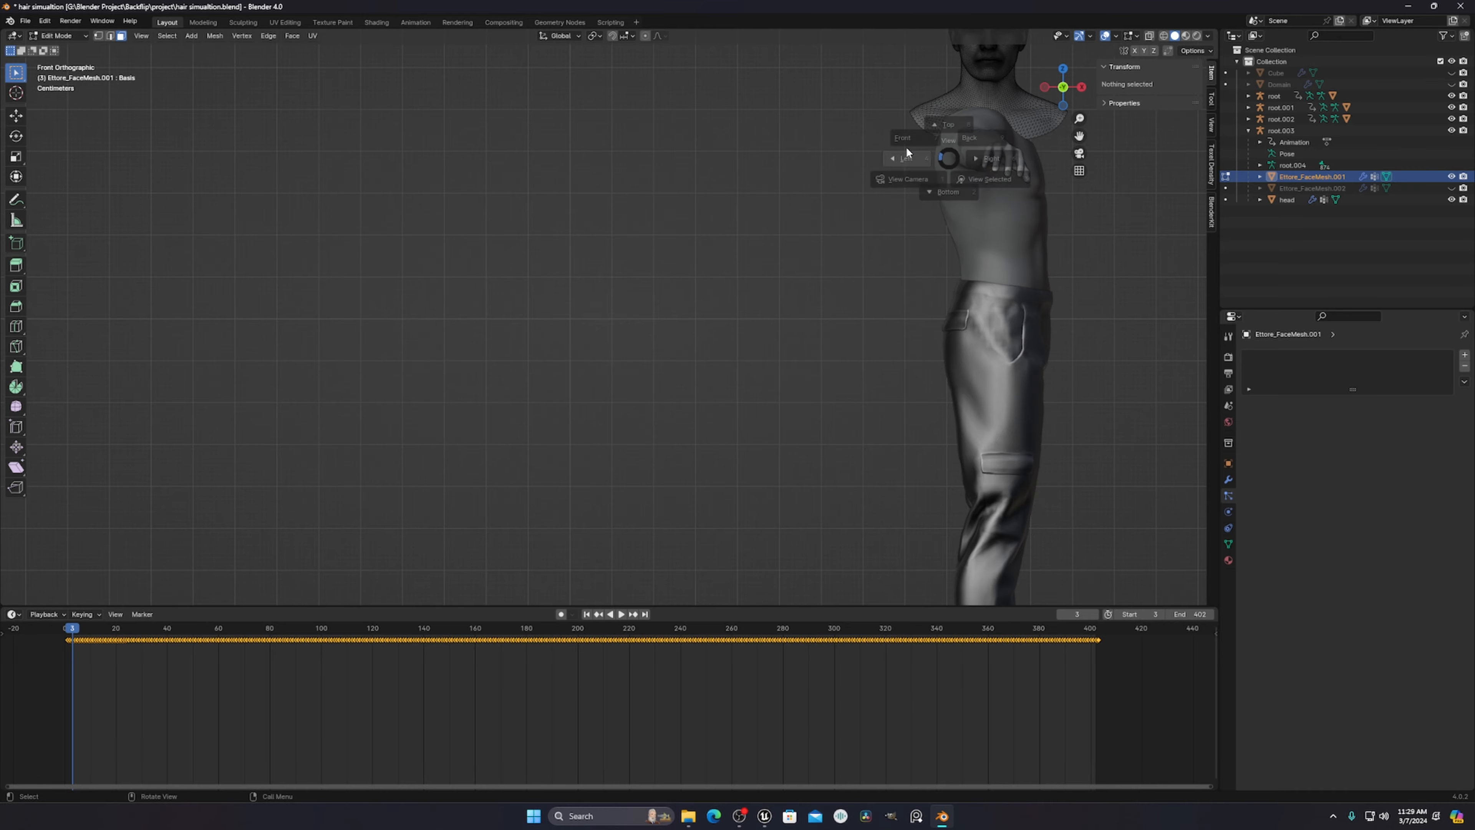
click(831, 116)
shift+middle_drag(897, 154, 718, 362)
scroll(718, 363, up, 4)
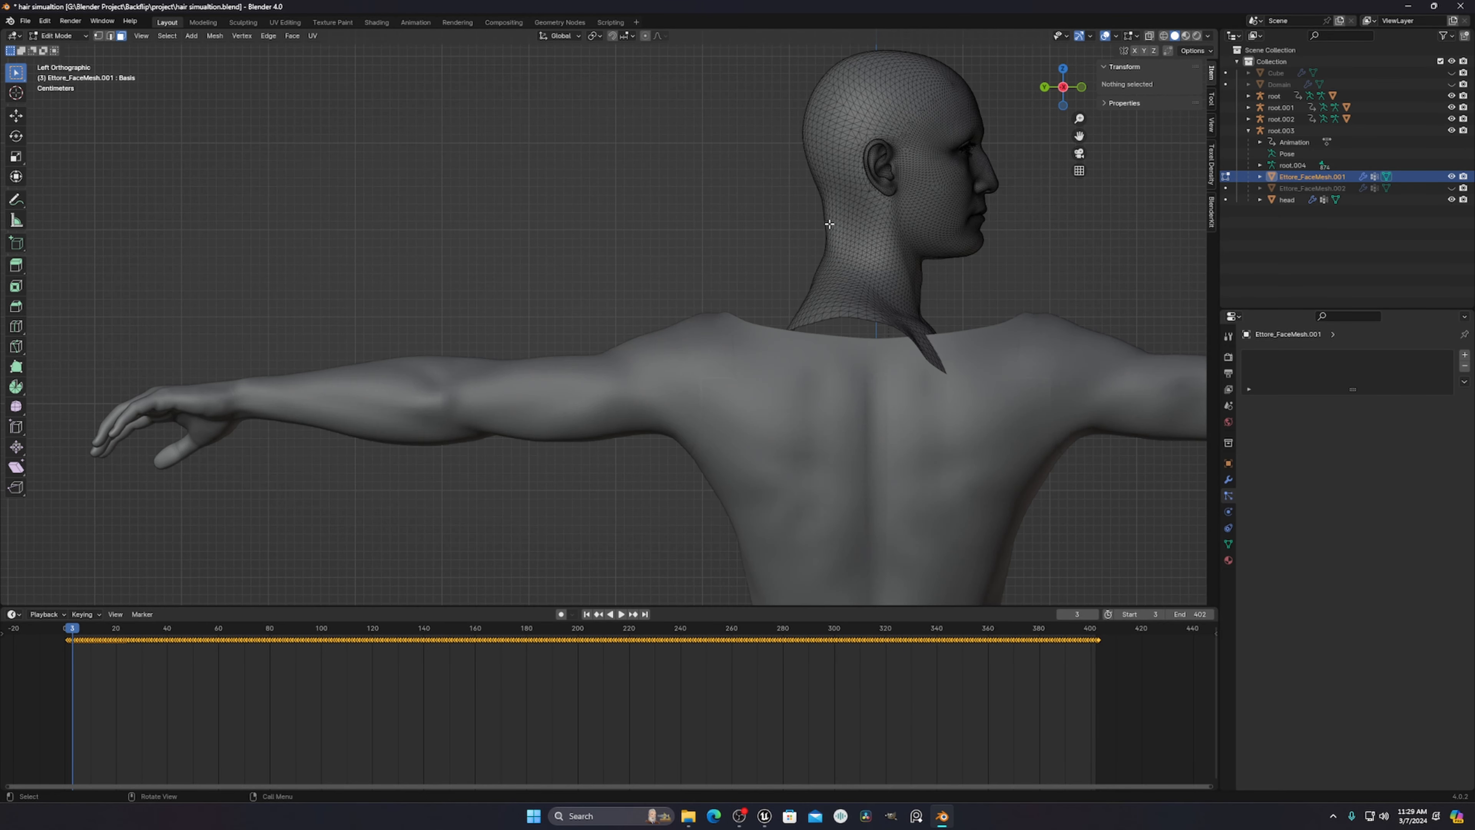
shift+middle_drag(882, 192, 672, 365)
scroll(830, 274, up, 5)
shift+middle_drag(829, 274, 791, 307)
scroll(609, 213, down, 2)
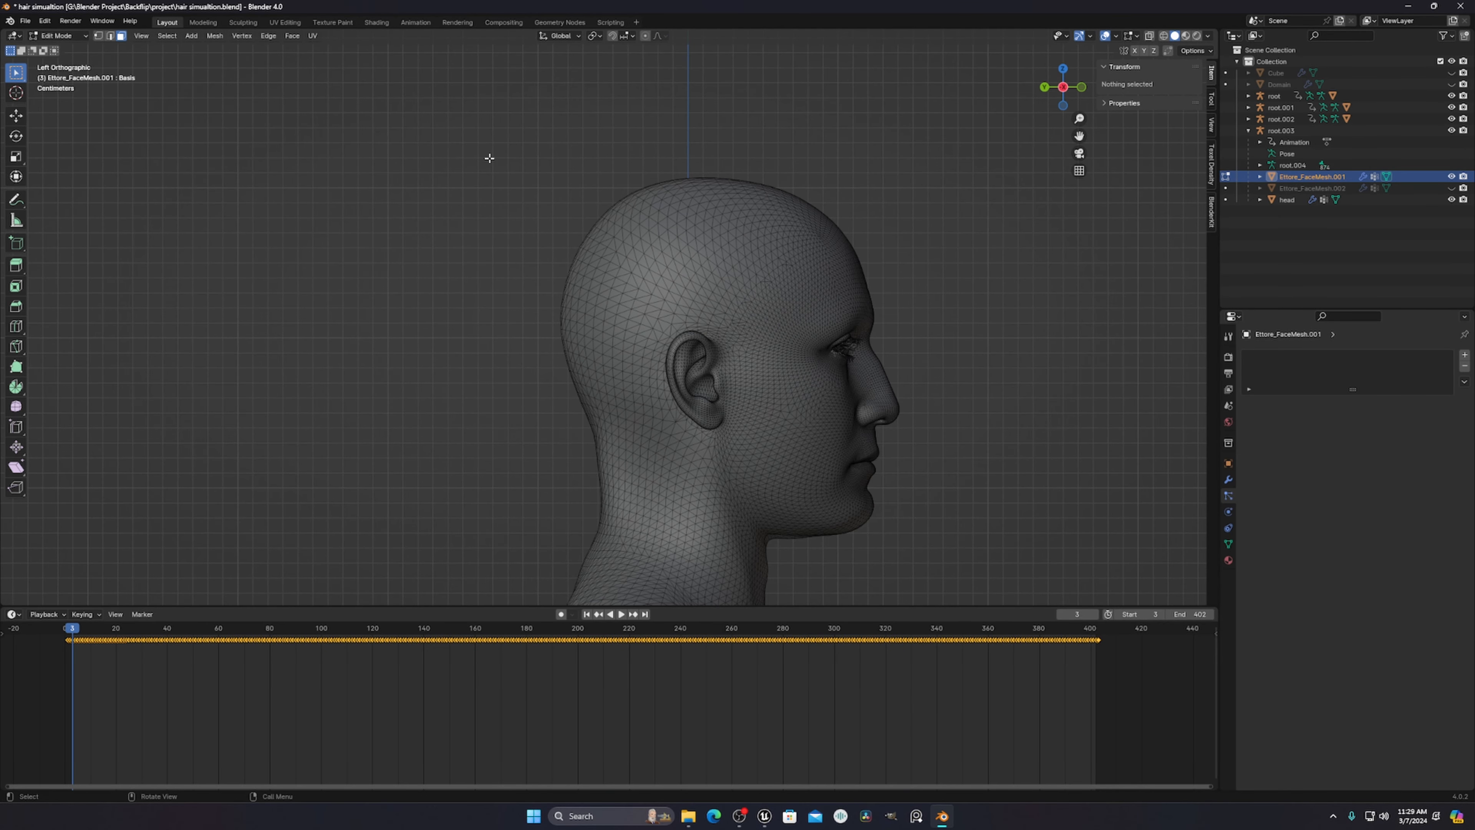
drag(489, 158, 973, 301)
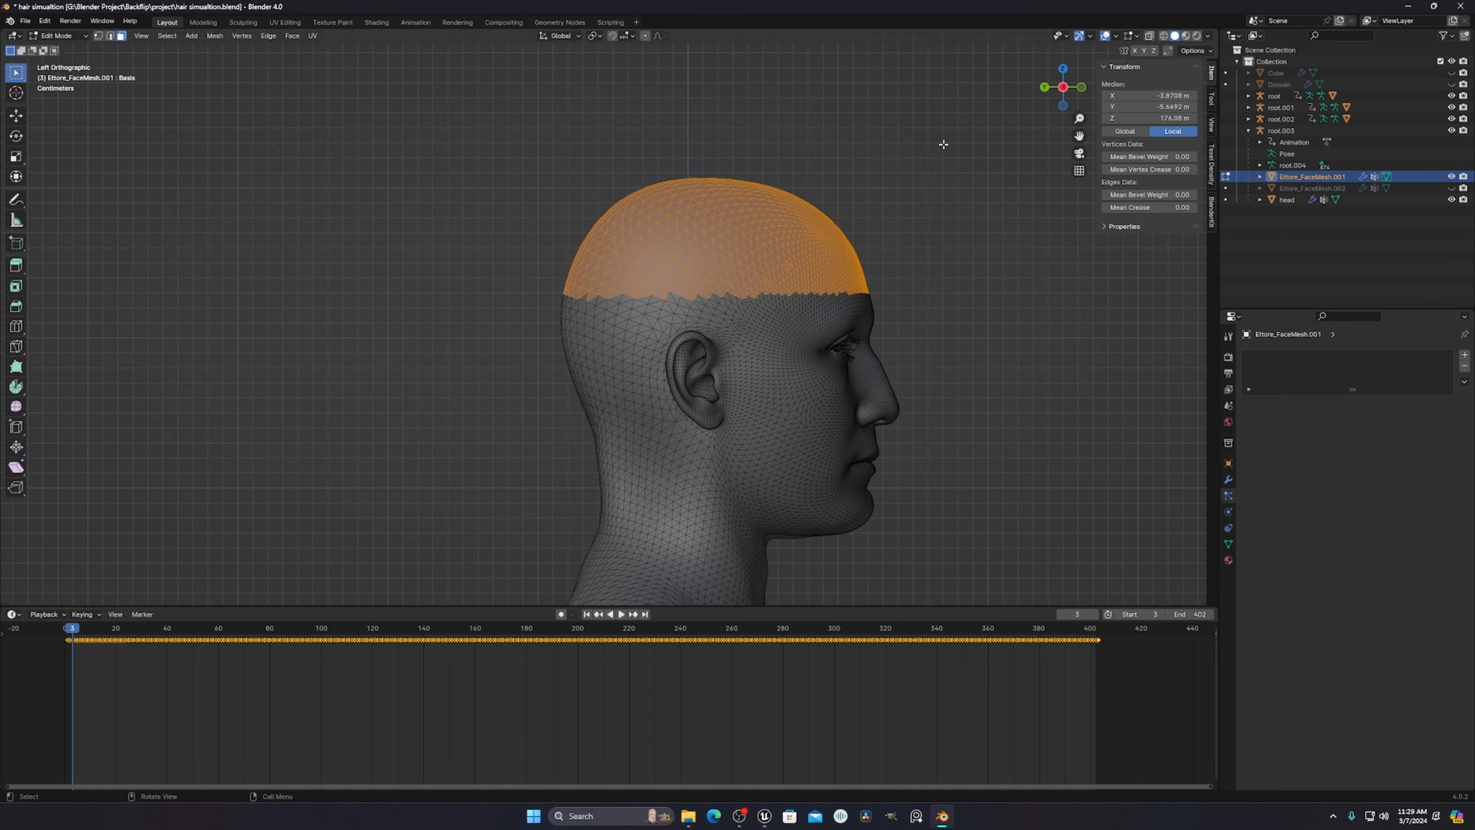
- Toggle X-ray on and off, and inspect from the front which sides of the skull are selected
click(1148, 36)
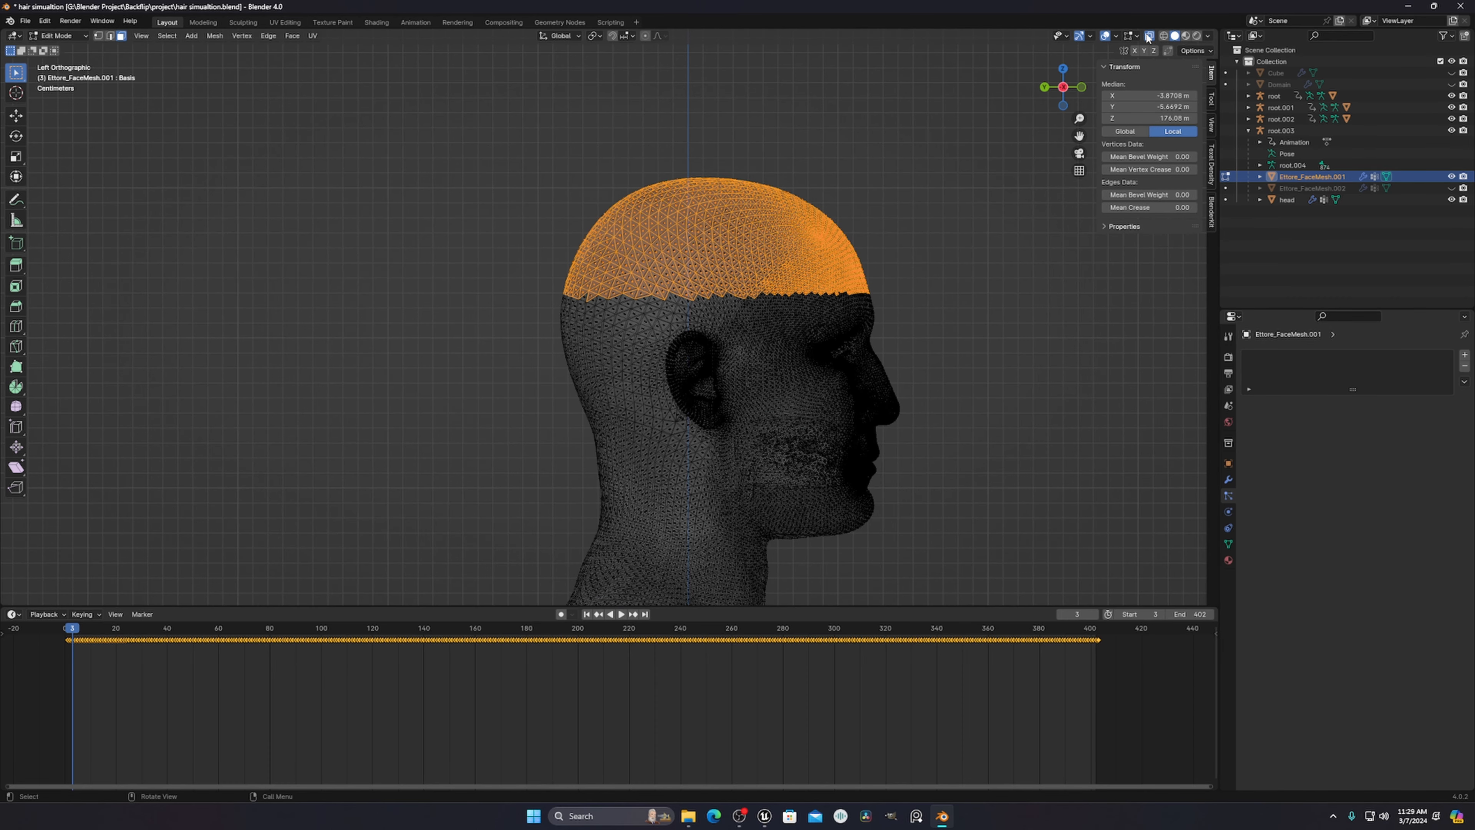
click(1149, 36)
middle_drag(833, 185, 728, 213)
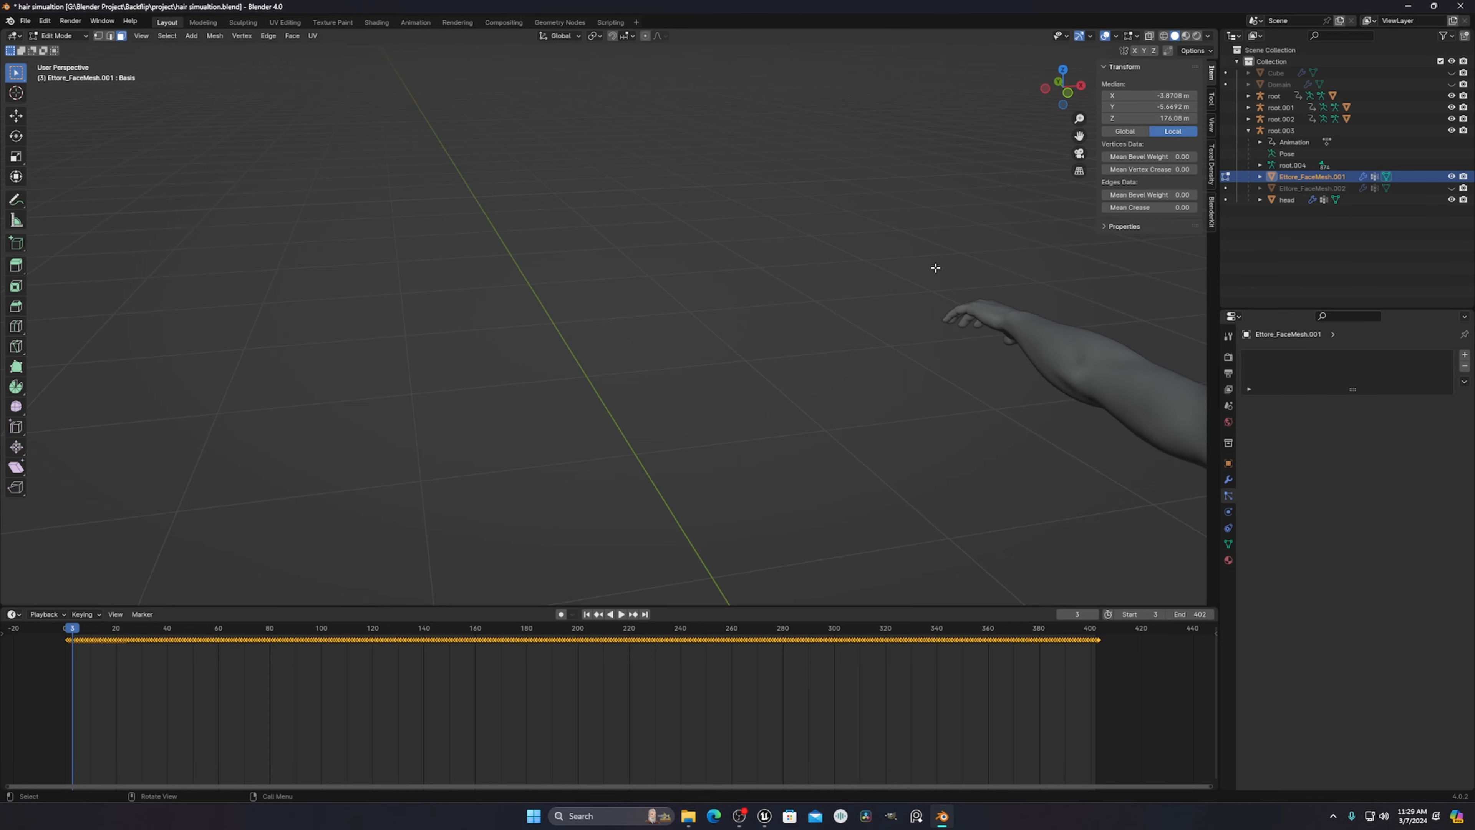
middle_drag(935, 268, 807, 278)
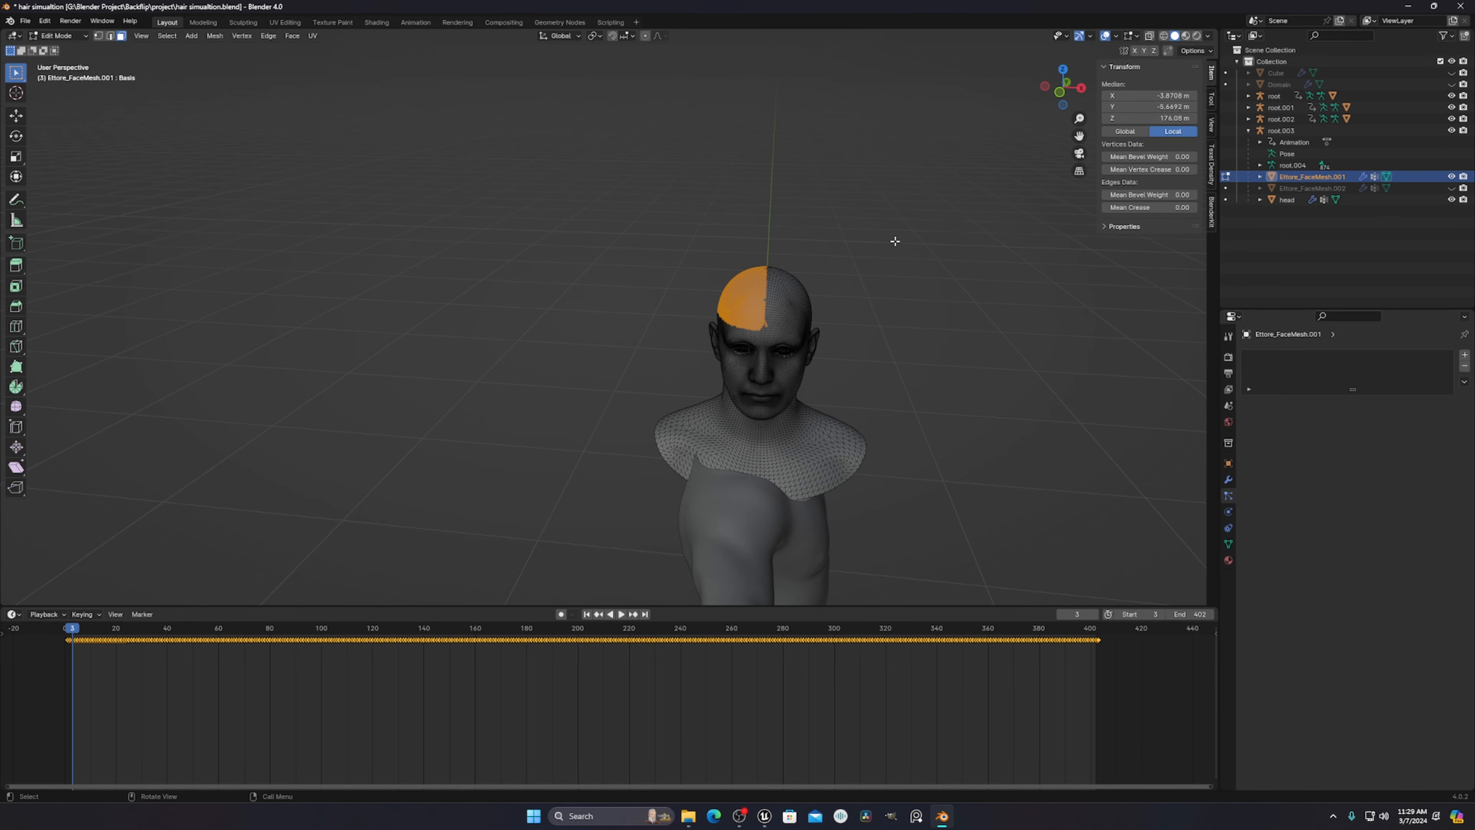
- Enable X-ray in the side view and select the scalp faces through the head, from the hairline down to the nape
key(grave)
click(825, 200)
key(grave)
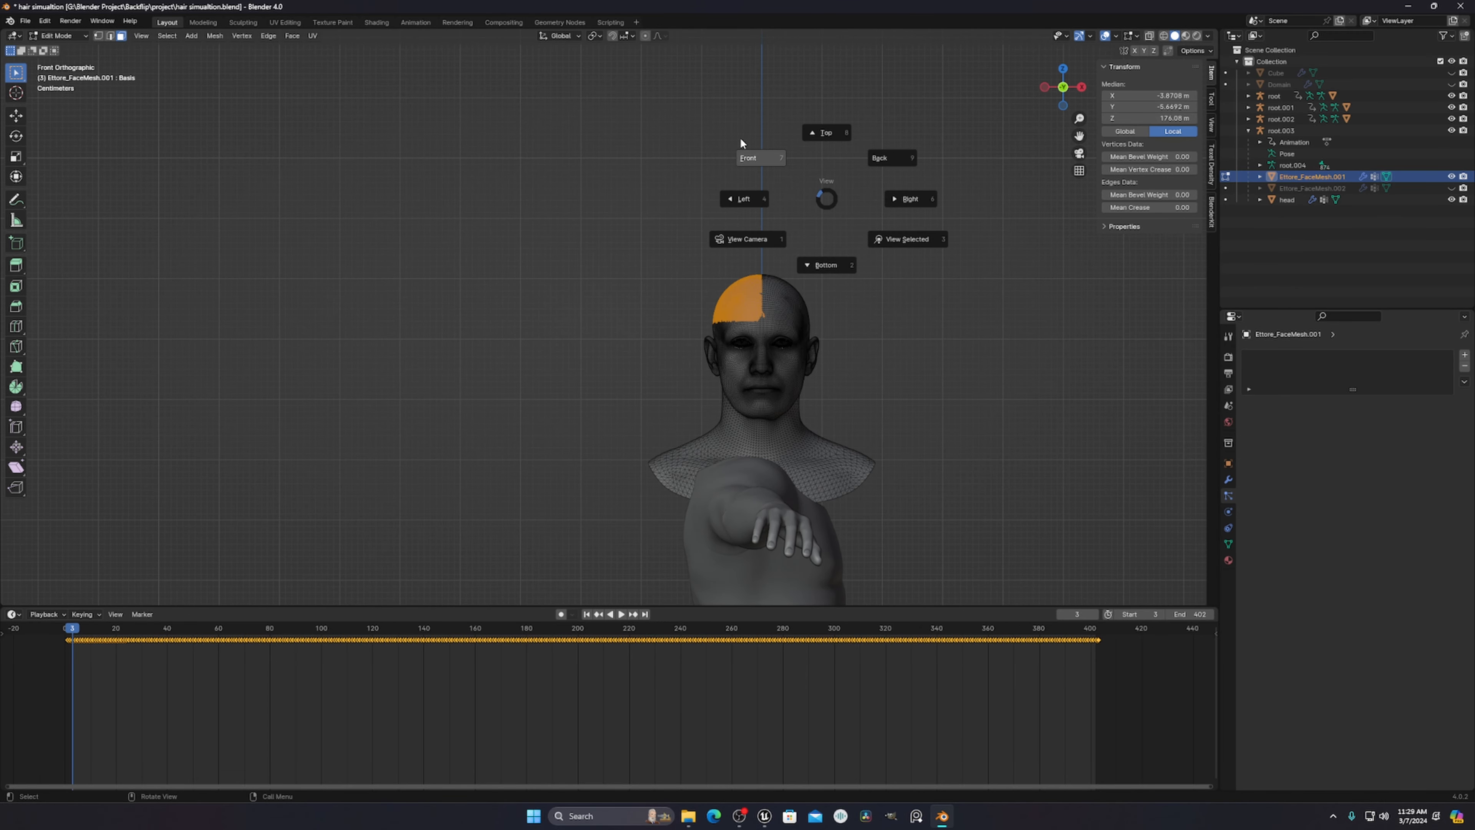
click(607, 158)
click(1151, 36)
click(739, 224)
mouse_move(739, 224)
mouse_down()
mouse_move(454, 331)
mouse_move(395, 318)
mouse_move(364, 366)
mouse_move(374, 407)
mouse_move(389, 349)
mouse_move(419, 372)
mouse_move(388, 463)
mouse_move(416, 472)
mouse_move(427, 339)
mouse_move(505, 325)
mouse_move(445, 349)
mouse_move(429, 401)
mouse_move(442, 454)
mouse_up()
scroll(600, 315, up, 4)
key(c)
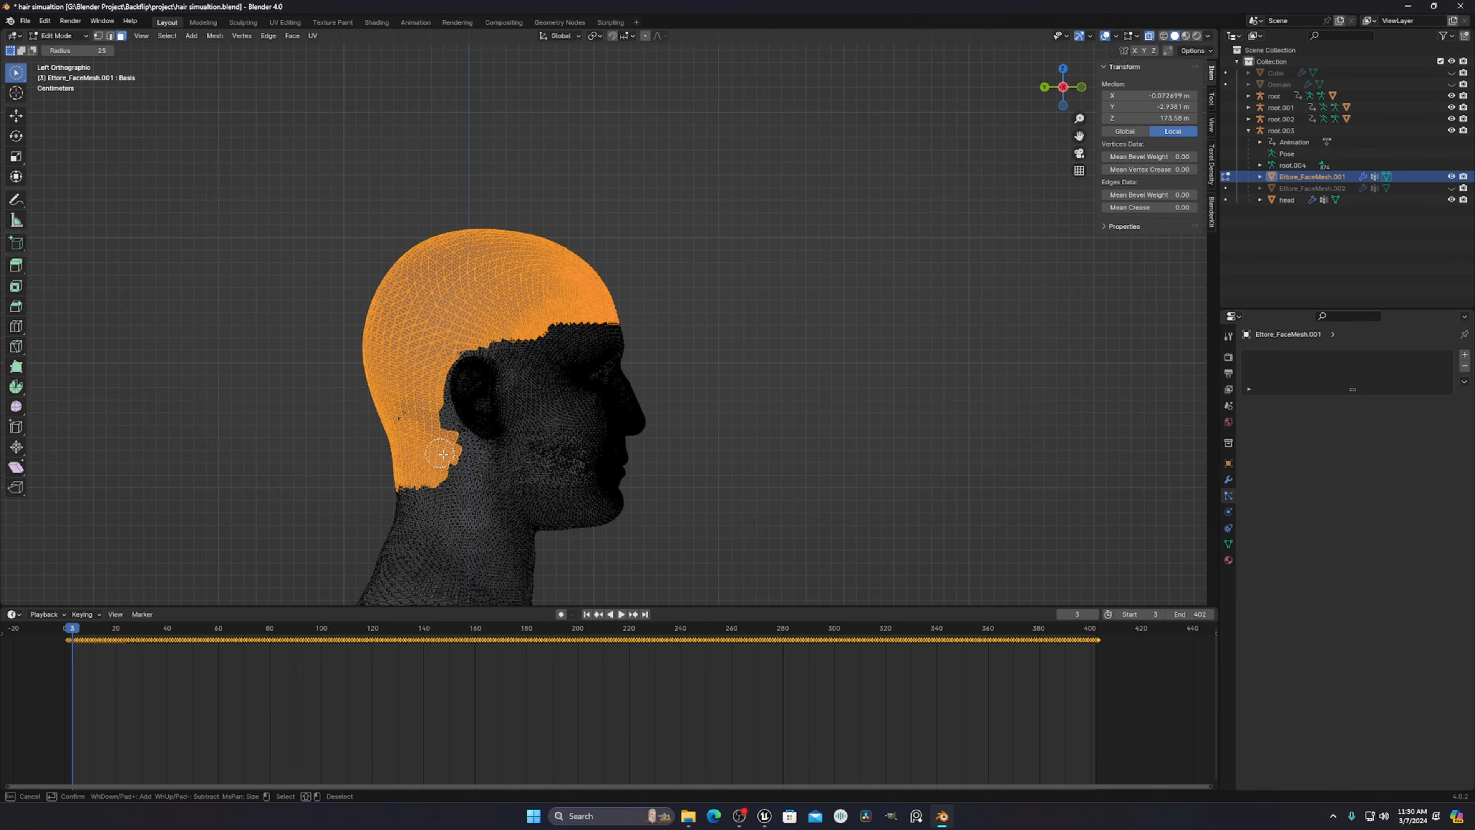
middle_drag(596, 304, 861, 314)
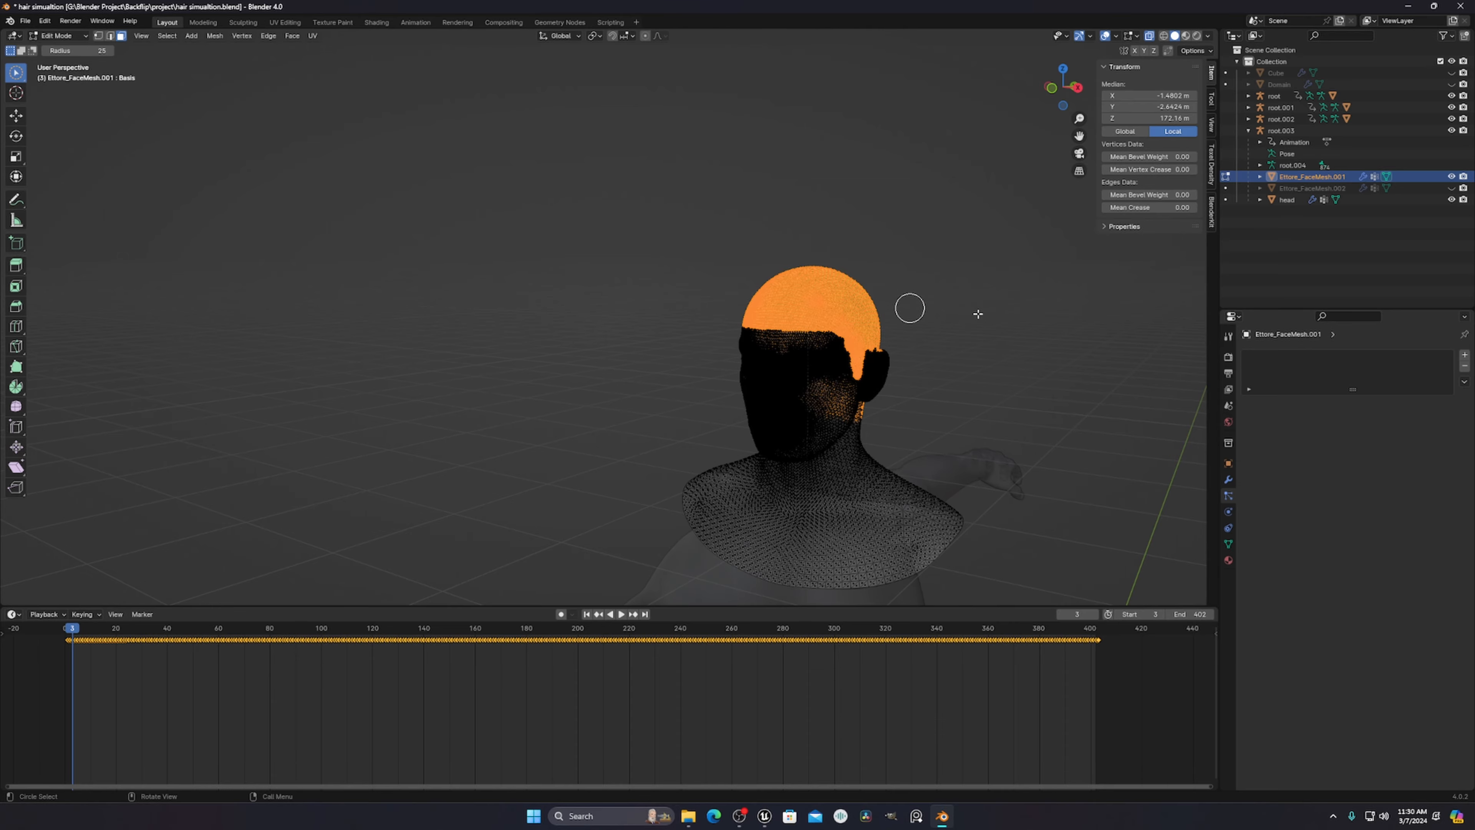
- Return to Object Mode and select the separate scalp mesh Ettore_FaceMesh.002
key(Tab)
scroll(1010, 311, up, 2)
shift+middle_drag(972, 303, 740, 276)
click(950, 269)
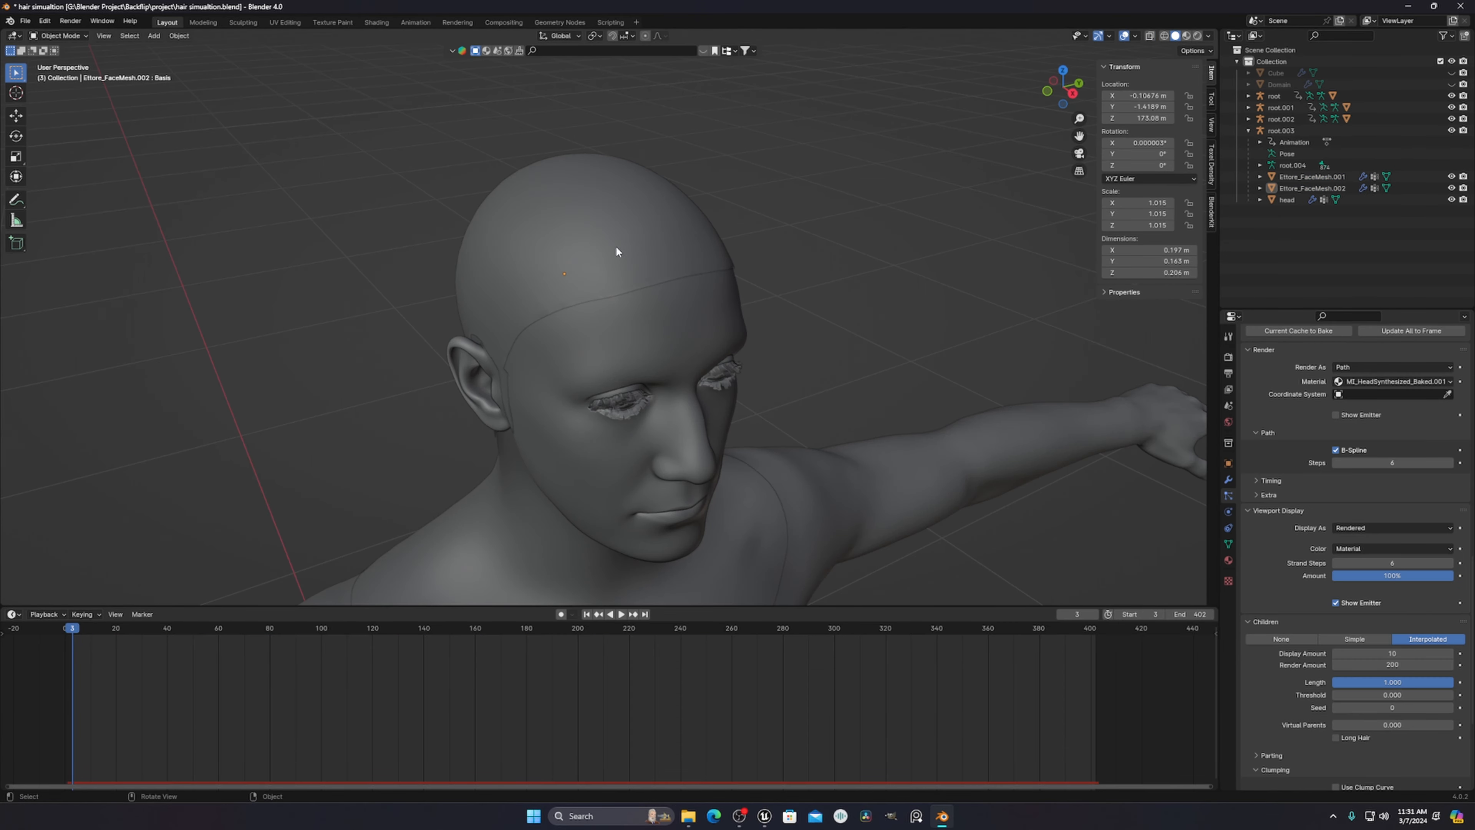
click(616, 246)
middle_drag(615, 246, 899, 270)
scroll(675, 202, up, 3)
scroll(678, 203, up, 1)
scroll(658, 229, down, 4)
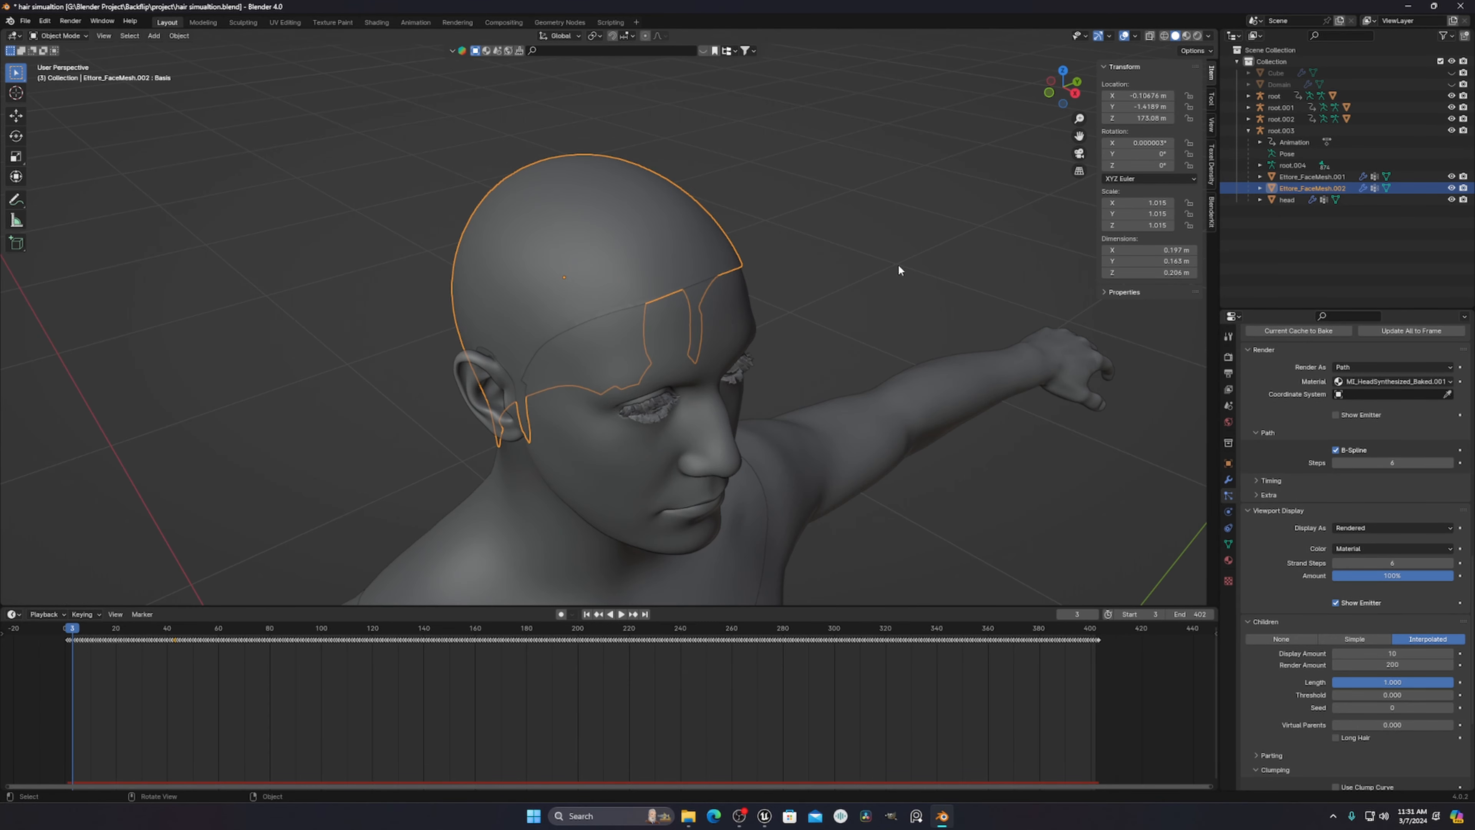
scroll(707, 289, up, 4)
- Try moving the scalp mesh off the head in the front view, and undo the move
key(g)
key(z)
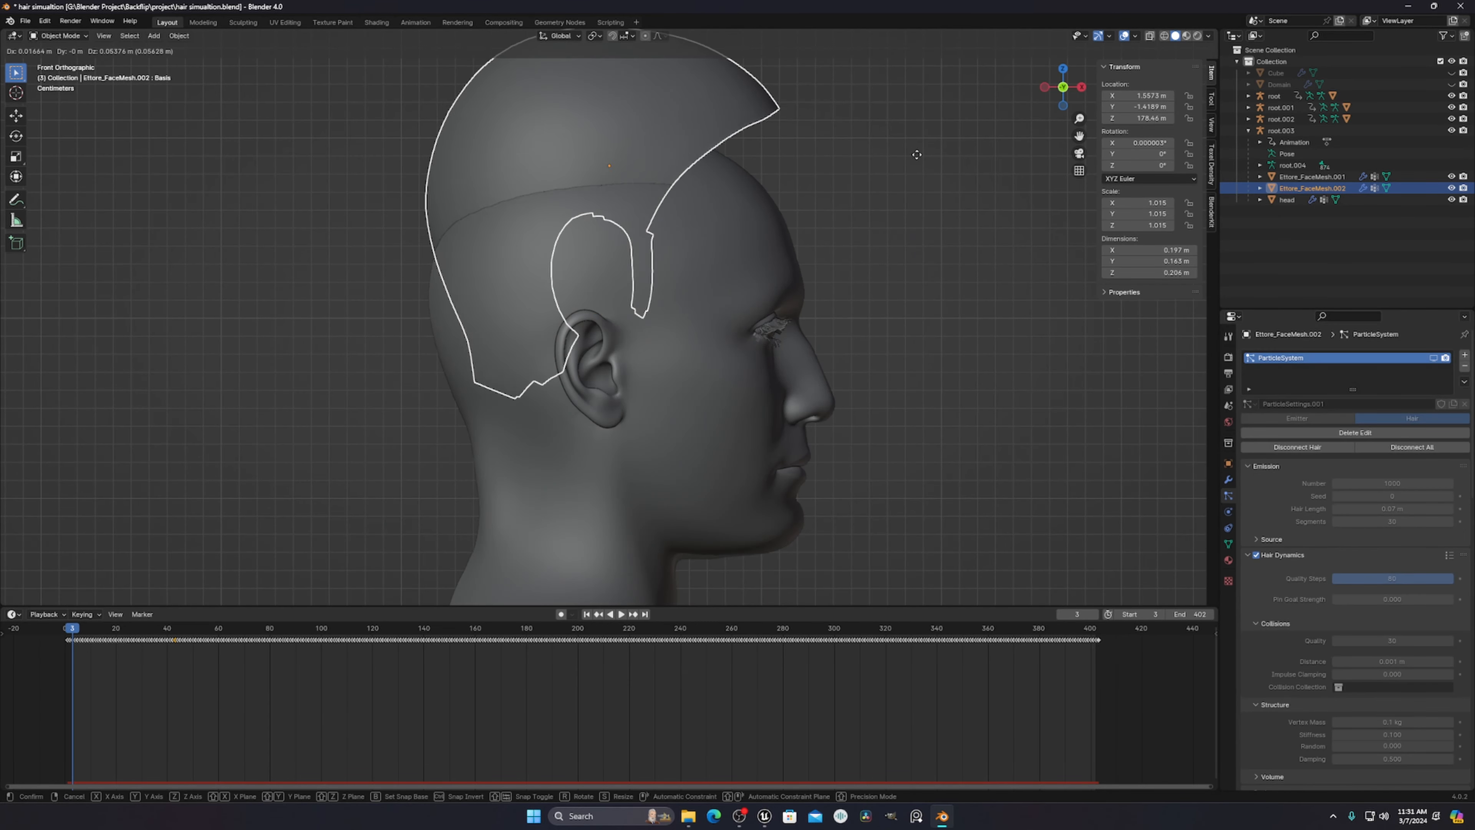
right_click(843, 185)
scroll(807, 261, down, 3)
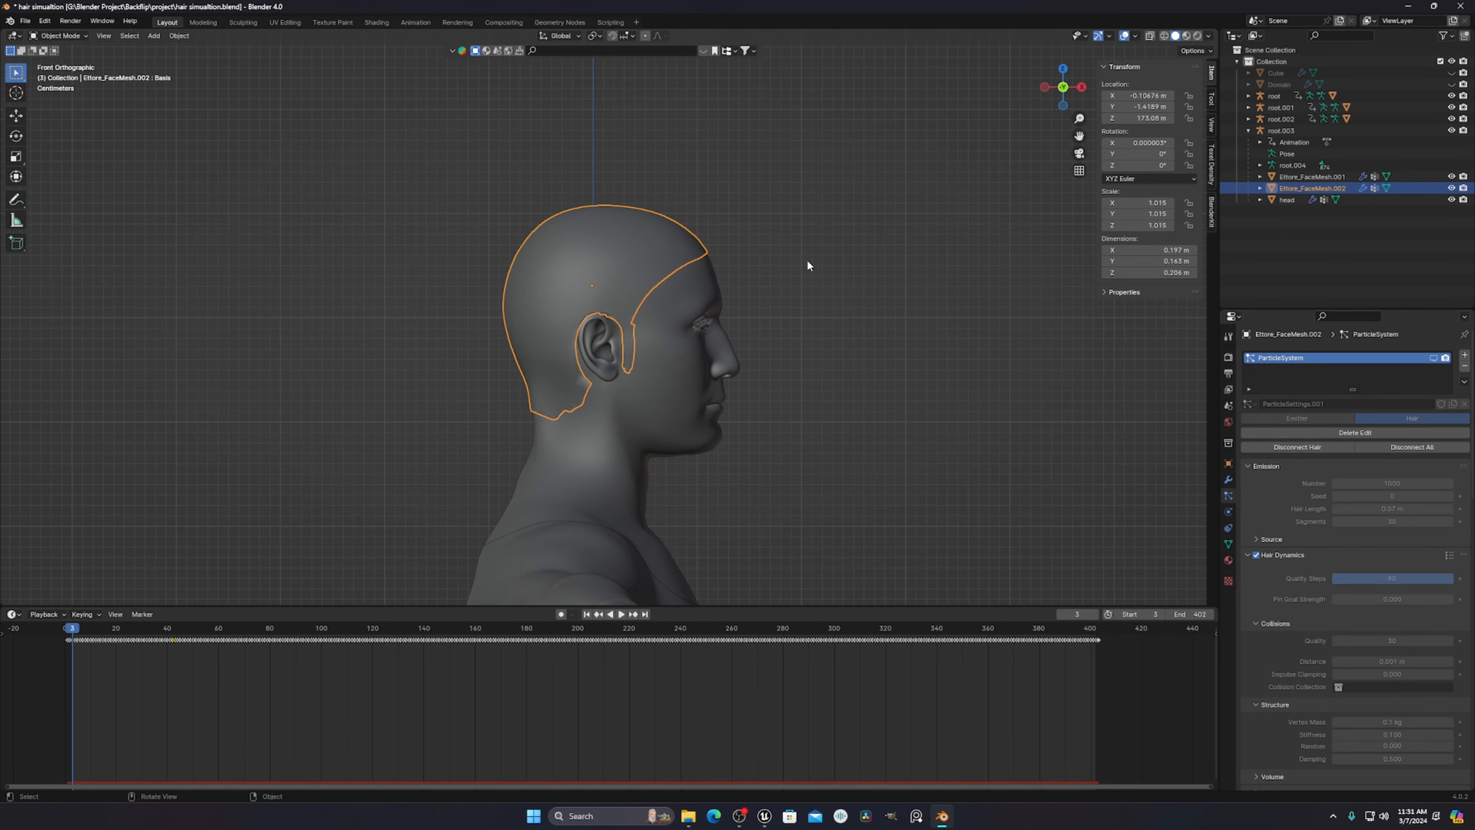
key(g)
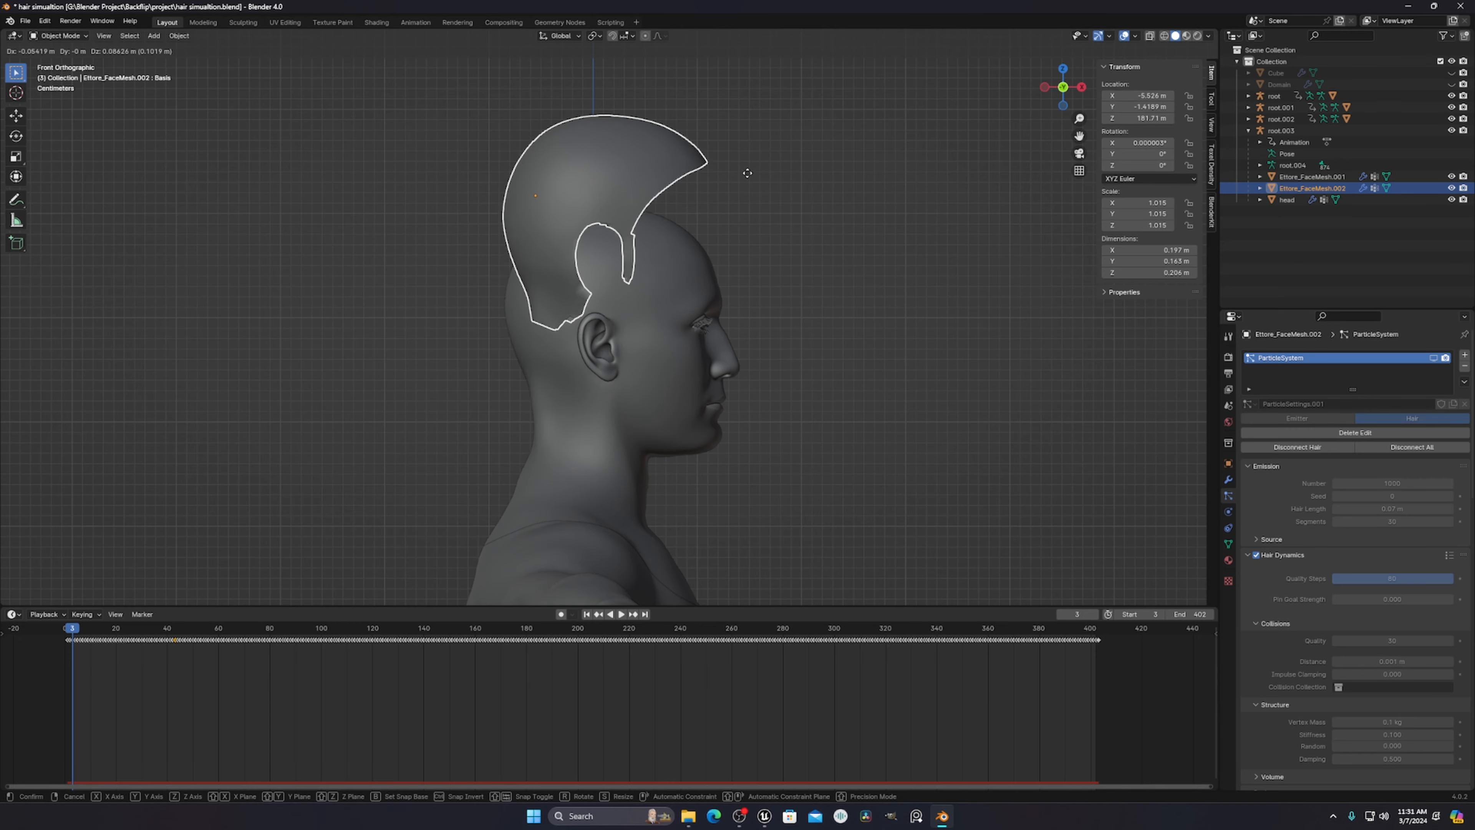
right_click(749, 174)
key(g)
click(865, 233)
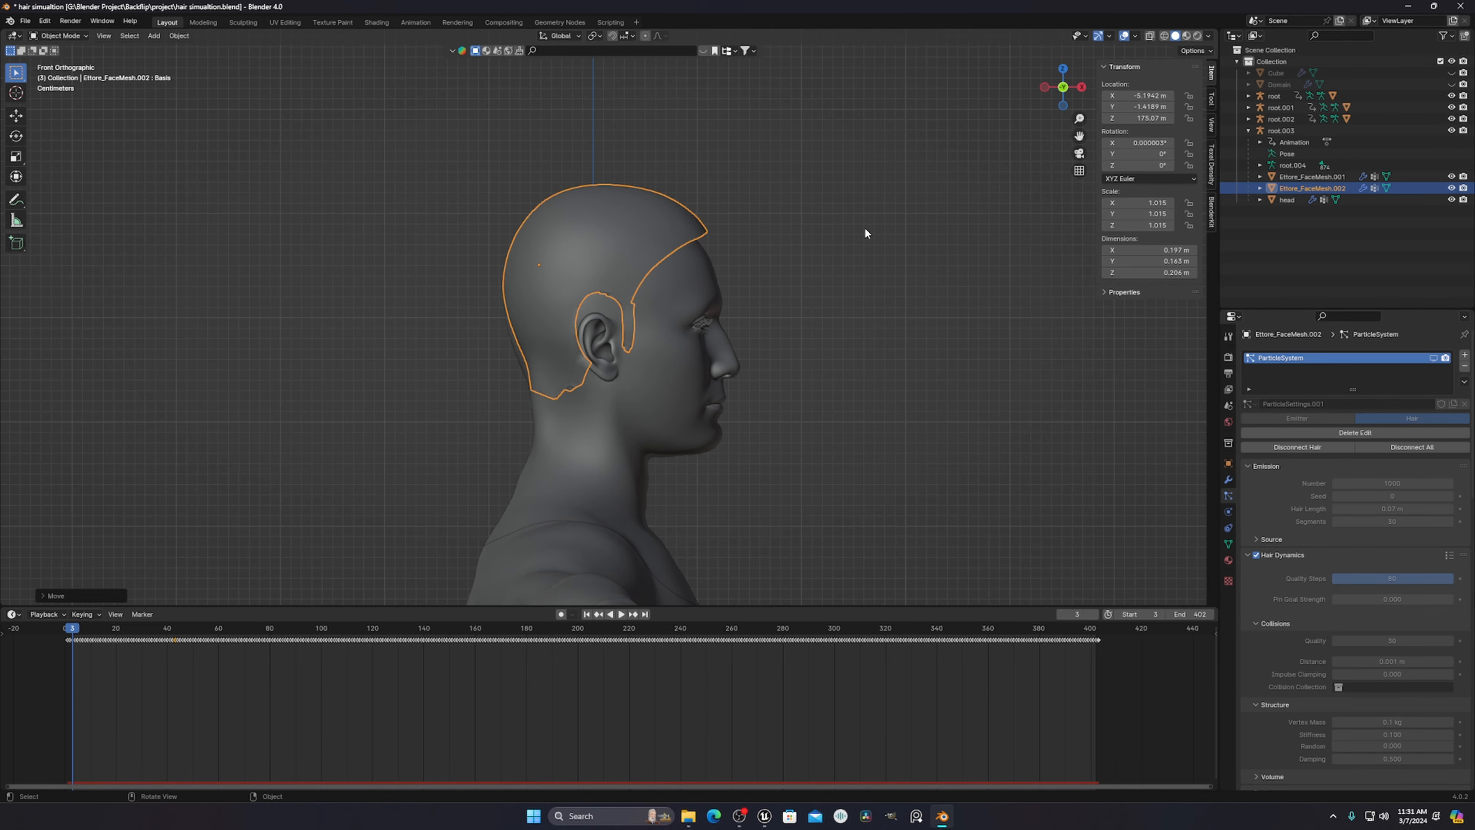
middle_drag(892, 200, 850, 201)
key(ctrl+z)
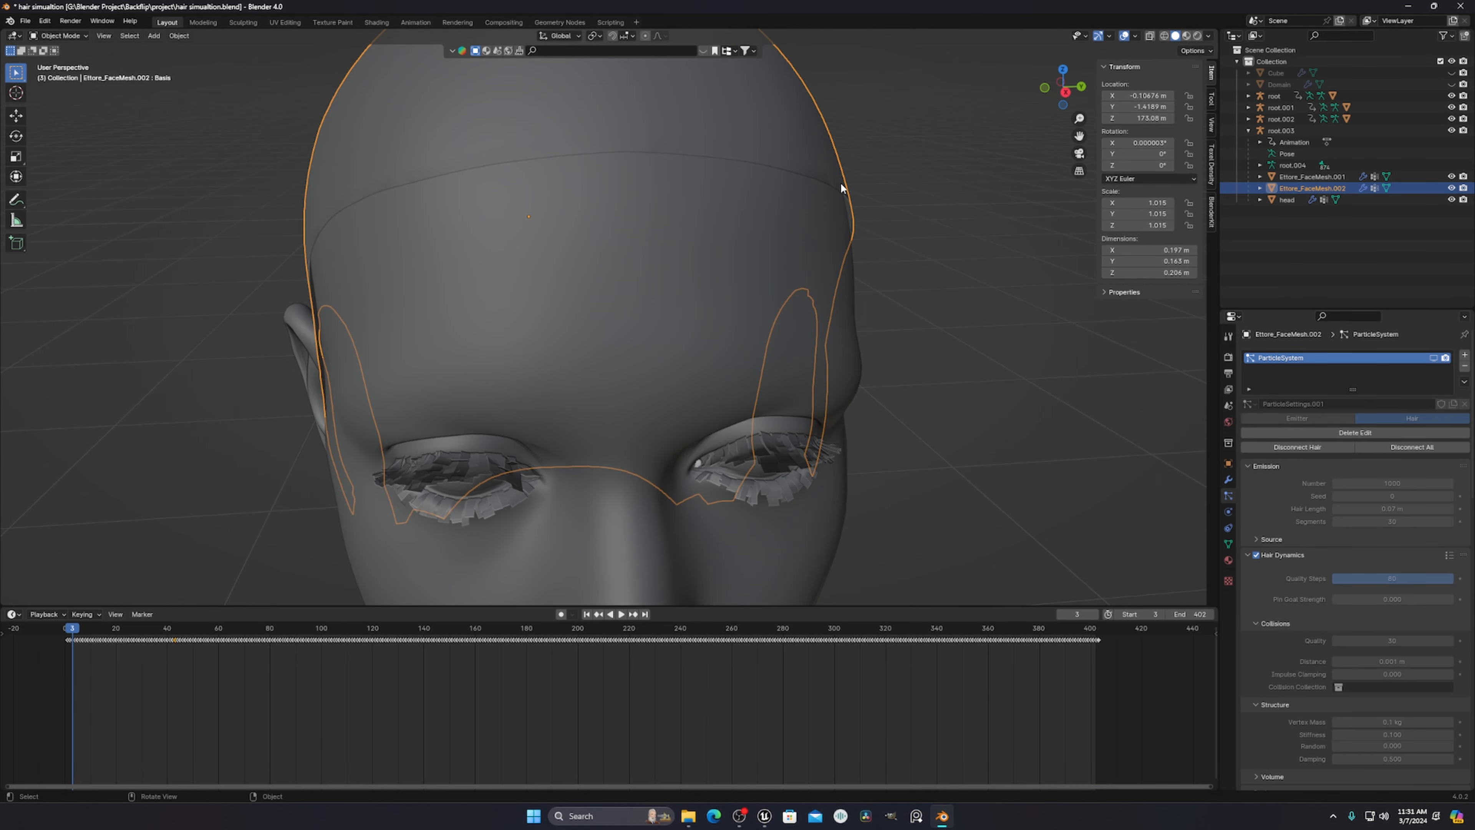
- Hide the existing ParticleSystem in the viewport and add a second particle system to the scalp mesh
middle_drag(842, 187, 806, 237)
scroll(806, 235, down, 1)
middle_drag(612, 233, 886, 229)
scroll(809, 349, down, 4)
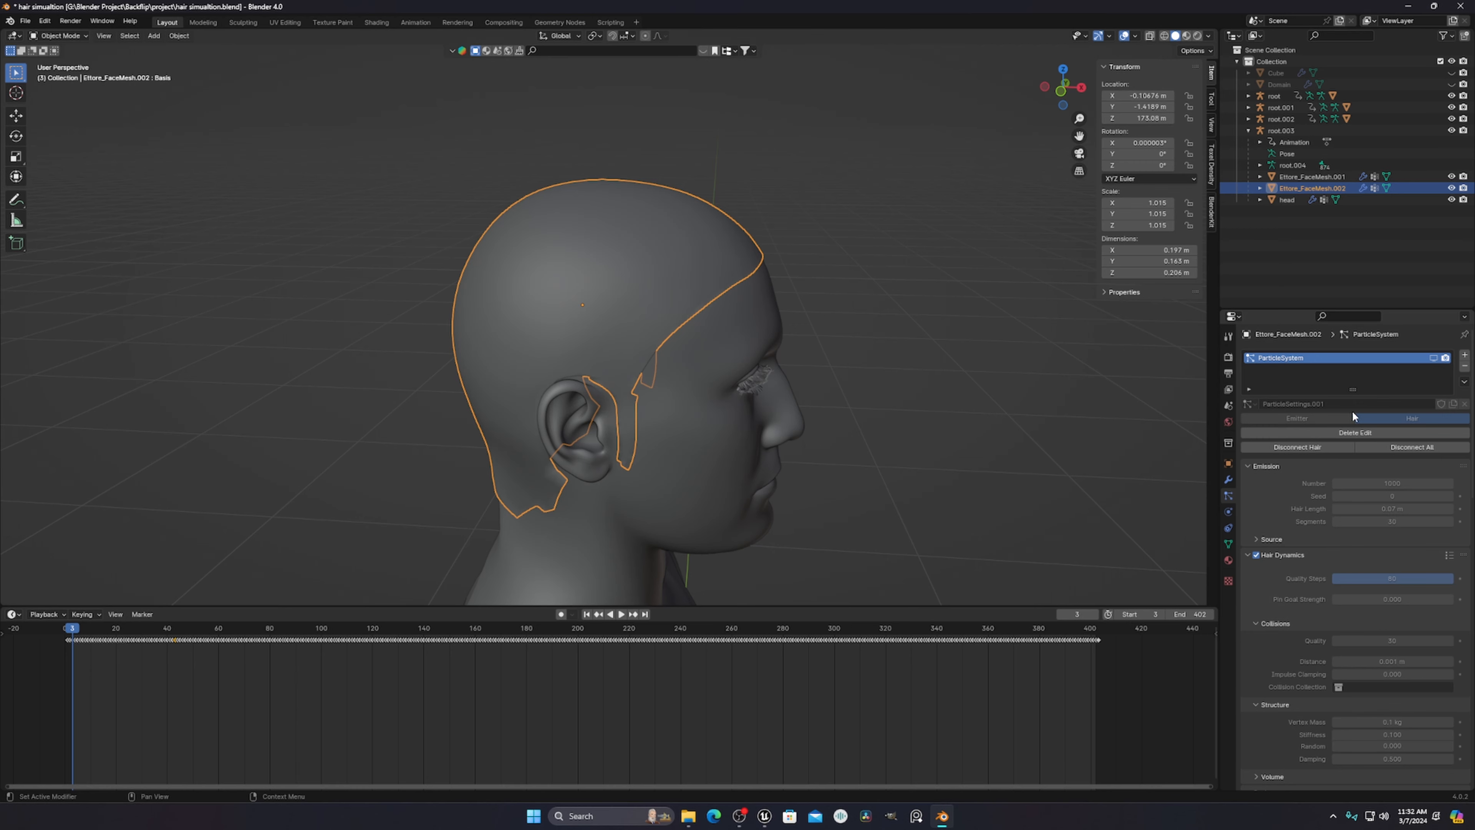
scroll(1375, 671, down, 1)
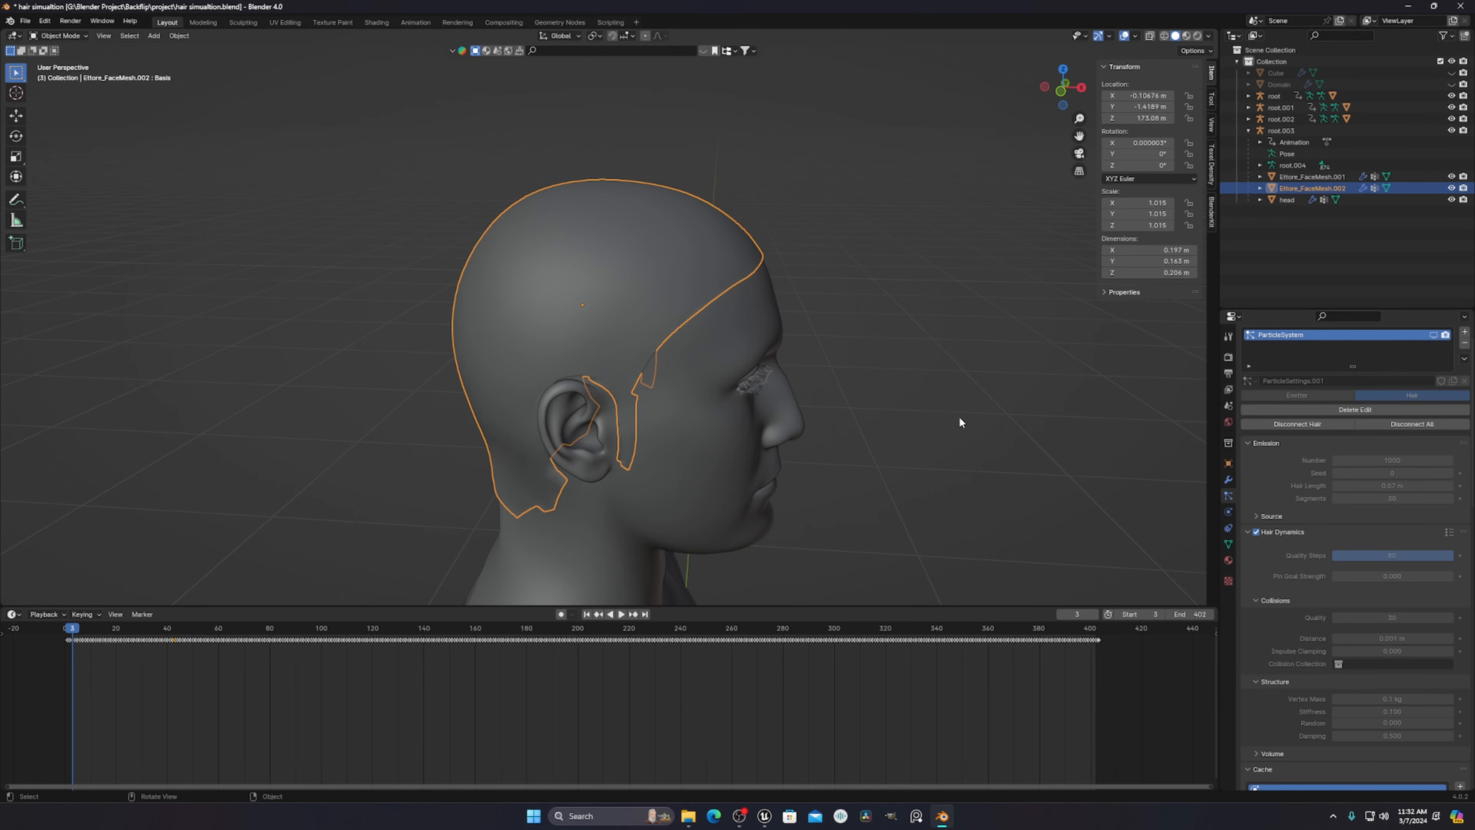
middle_drag(958, 416, 871, 319)
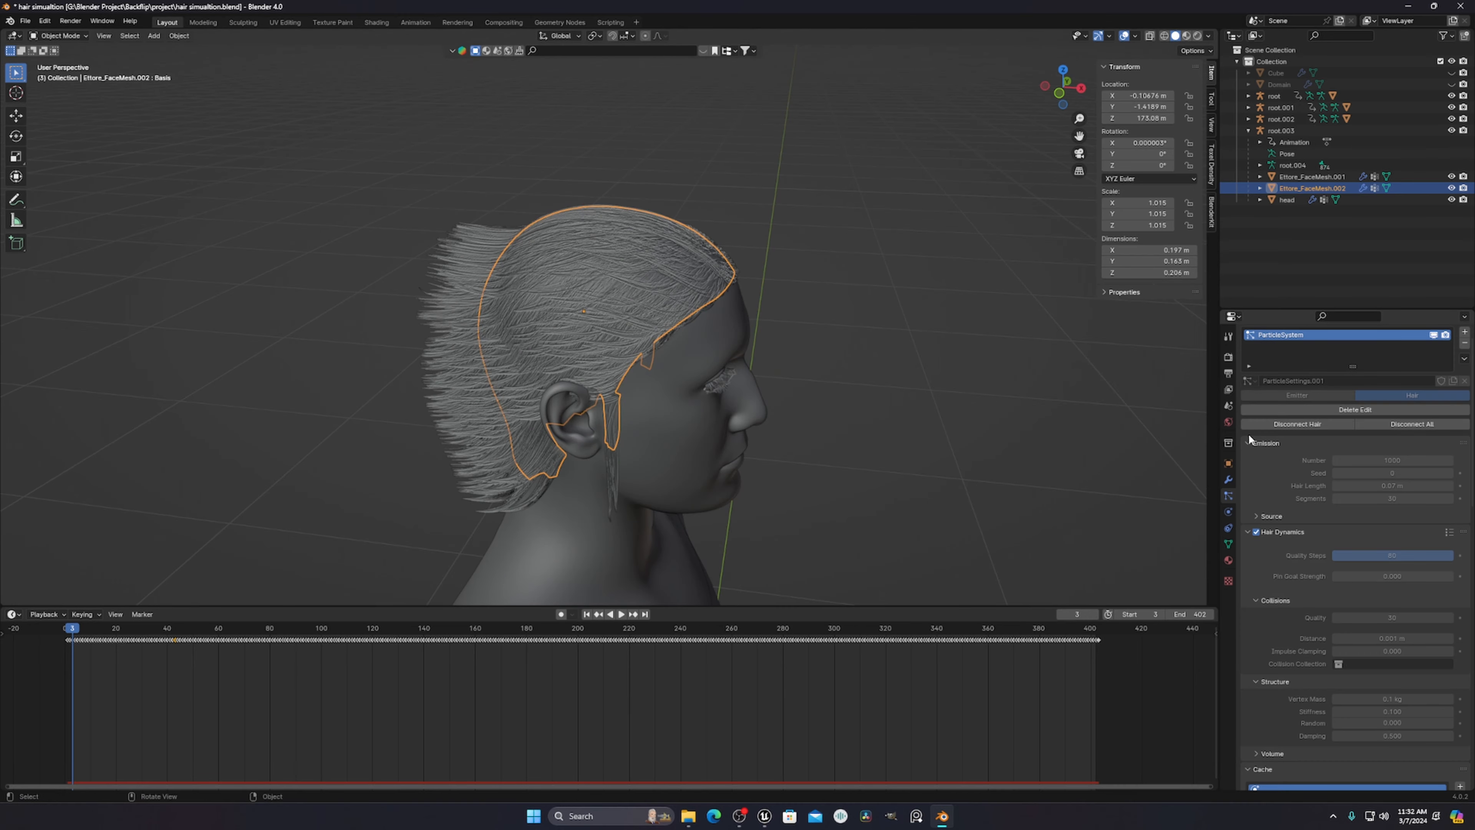
click(1433, 334)
click(1465, 332)
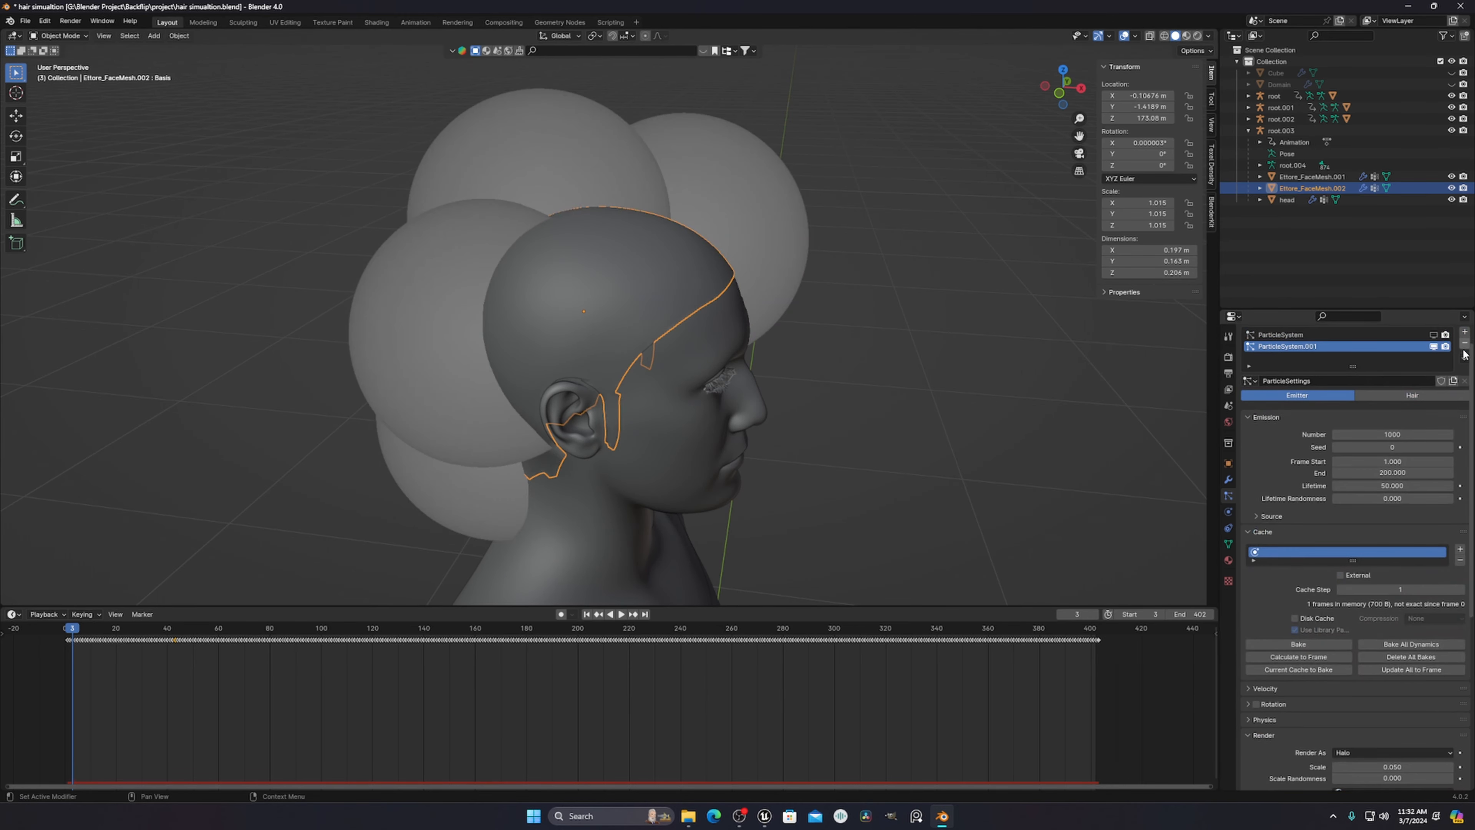
scroll(757, 338, up, 3)
mouse_move(696, 343)
middle_down()
mouse_move(773, 315)
mouse_move(674, 335)
middle_up()
scroll(603, 201, down, 2)
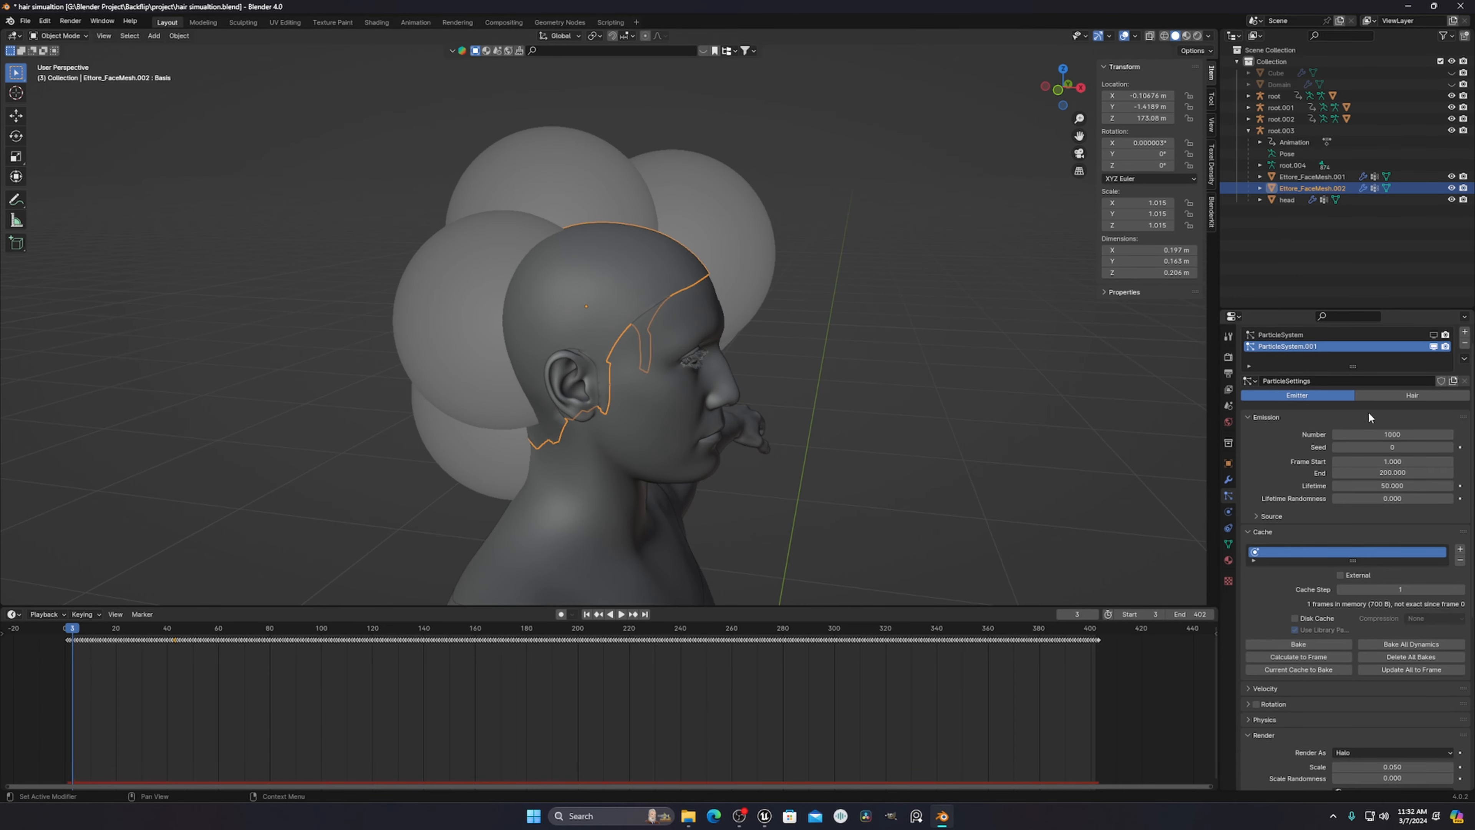
- Change the new particle system's type to Hair and inspect the strands around the head
click(1415, 395)
scroll(633, 243, down, 5)
middle_drag(787, 264, 741, 277)
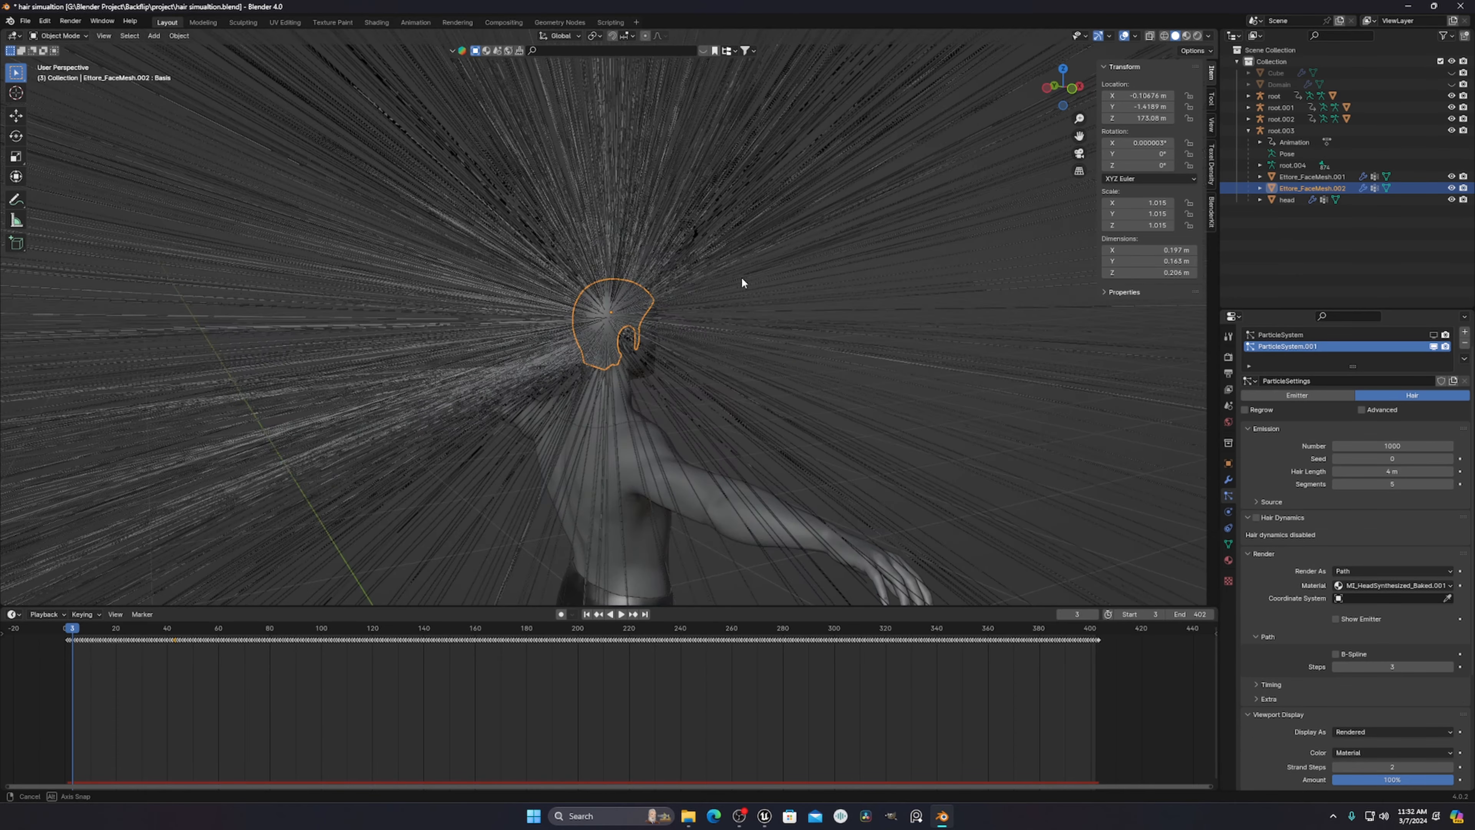
scroll(693, 272, down, 11)
scroll(708, 296, up, 5)
scroll(636, 233, up, 3)
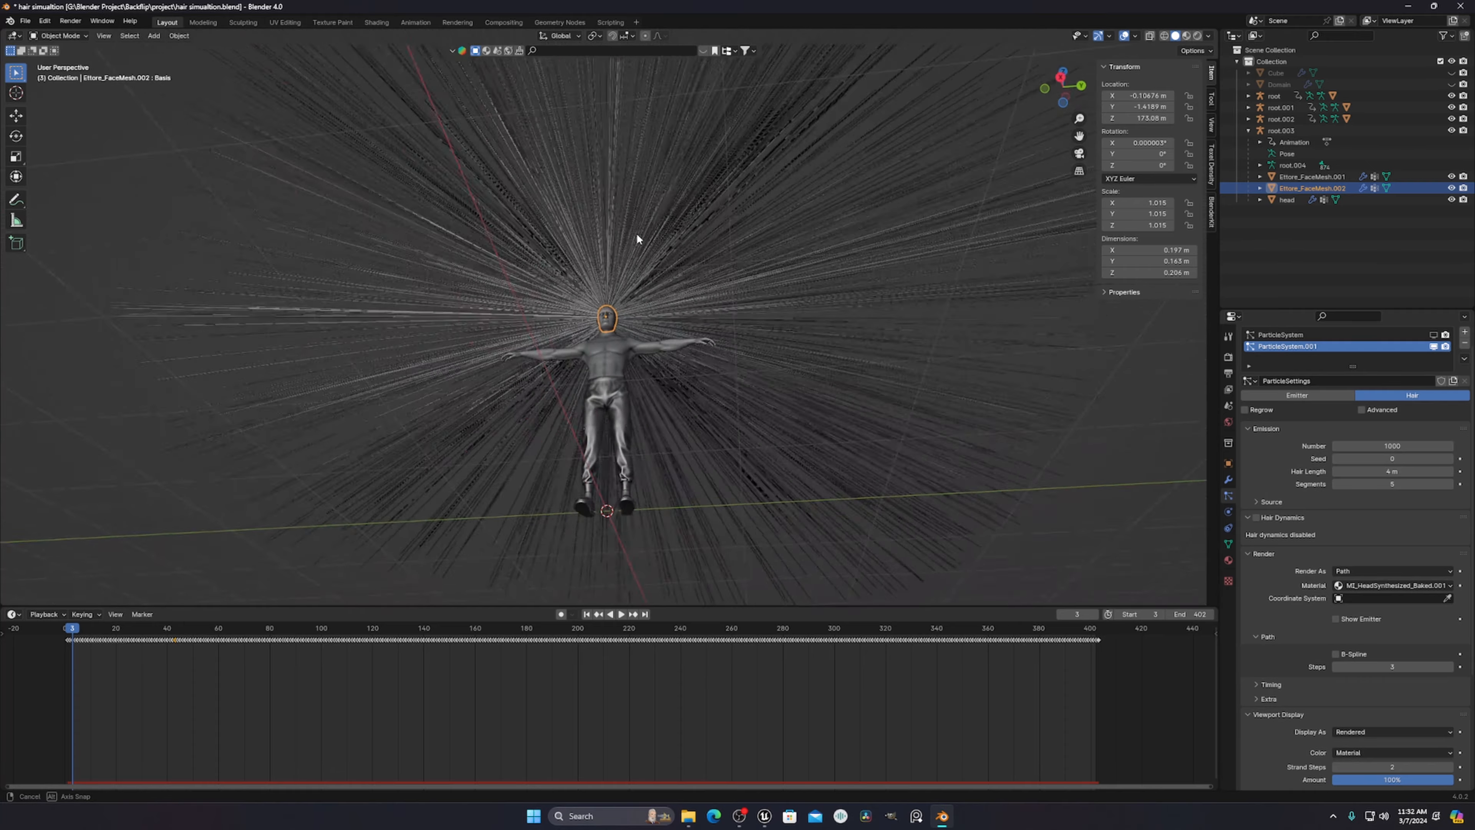
scroll(681, 294, down, 4)
scroll(661, 327, up, 6)
middle_drag(661, 328, 714, 340)
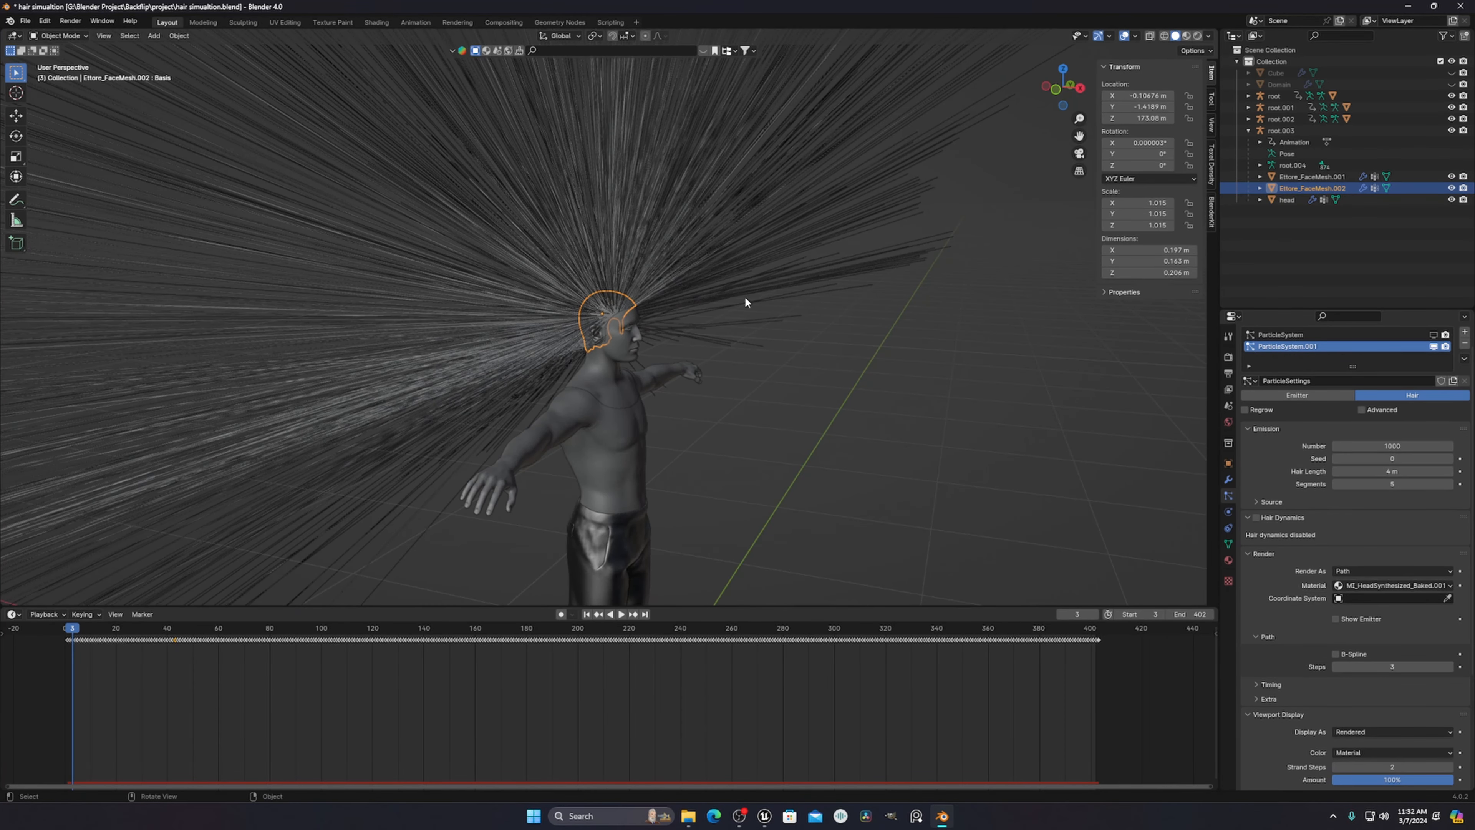
- Set the new particle system's hair length to 0.2 m
click(1416, 473)
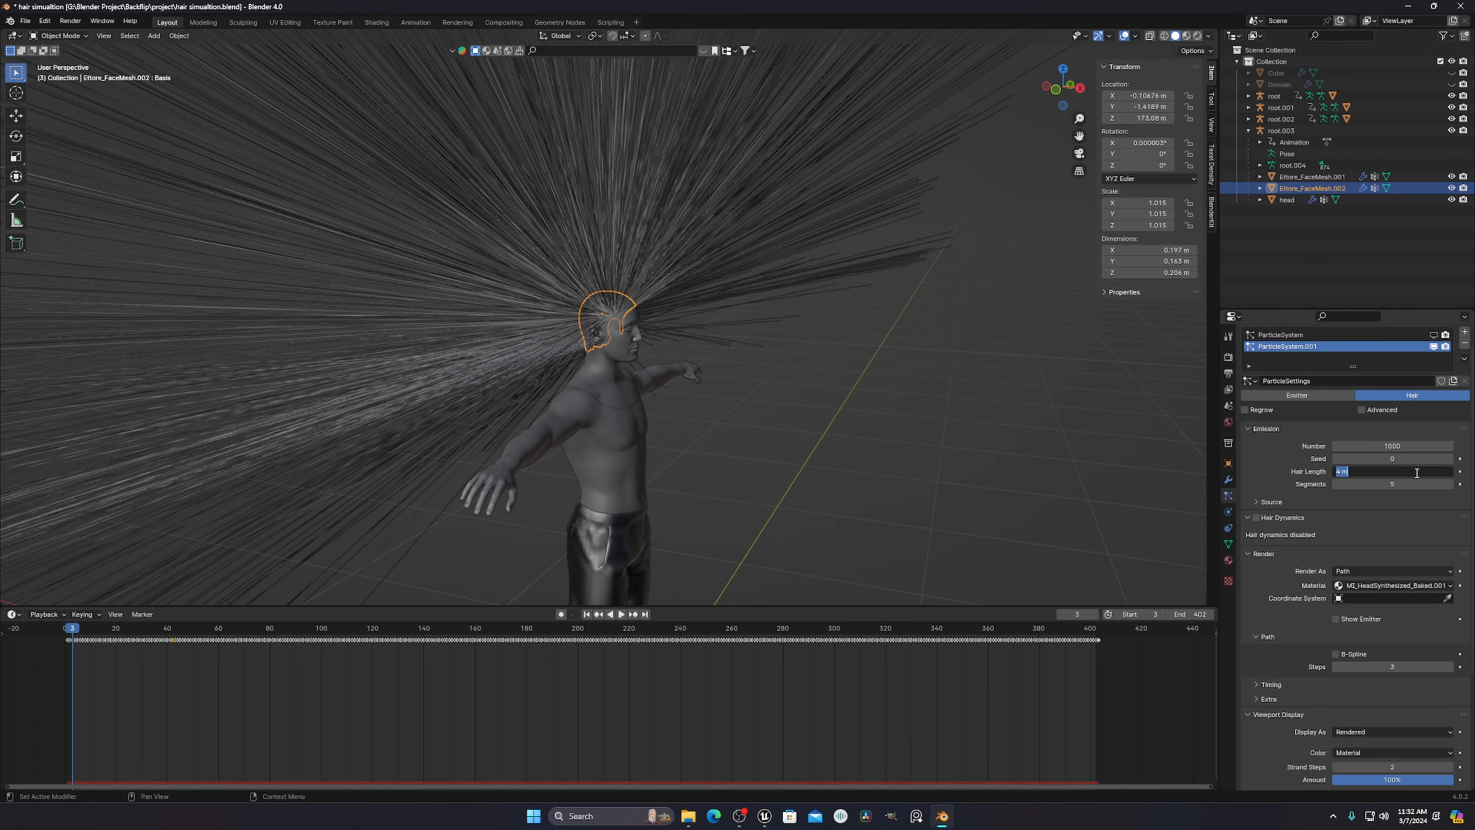
text(.2)
key(Return)
scroll(706, 333, up, 5)
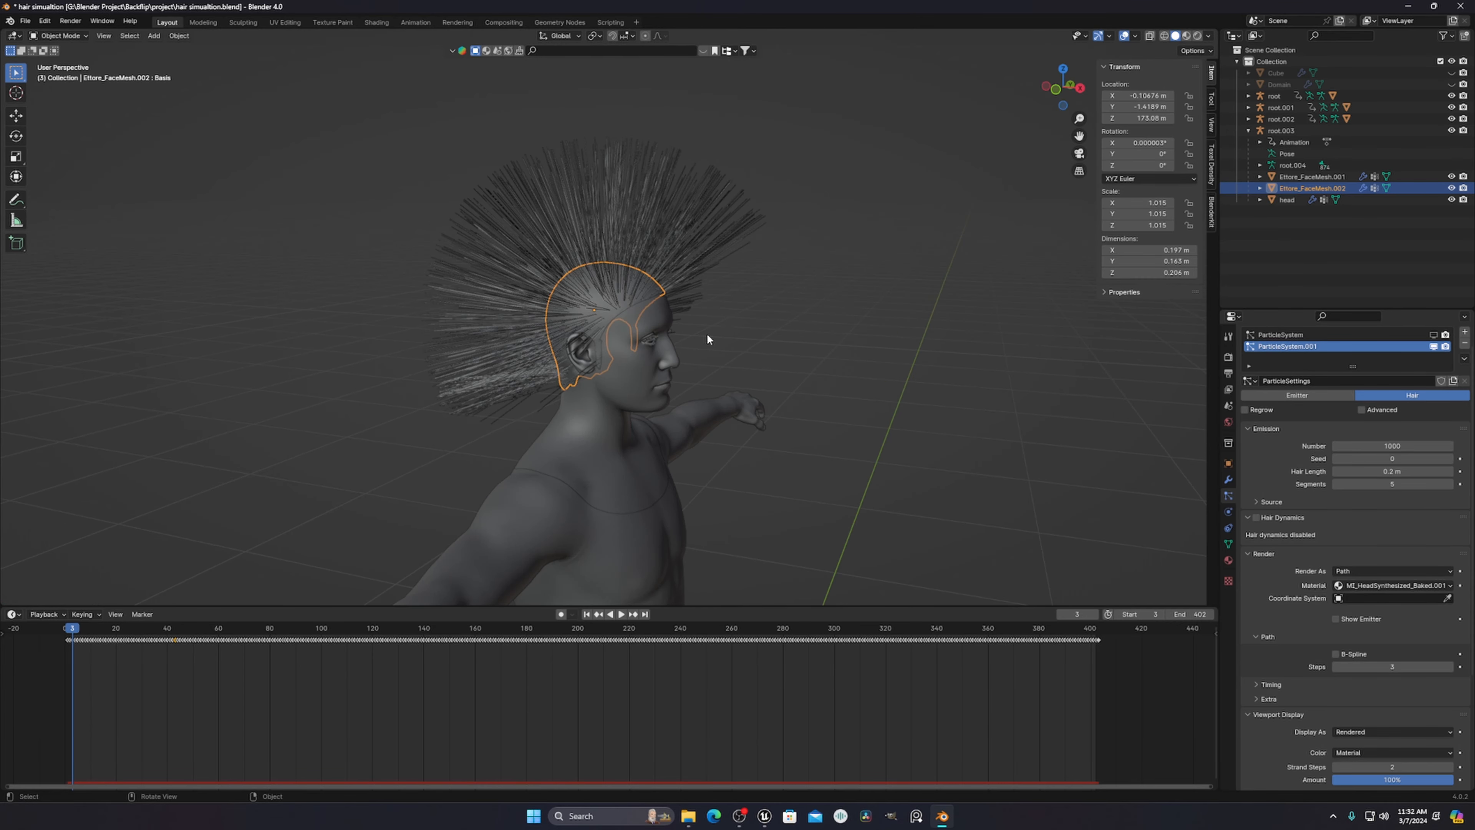
middle_drag(708, 335, 749, 347)
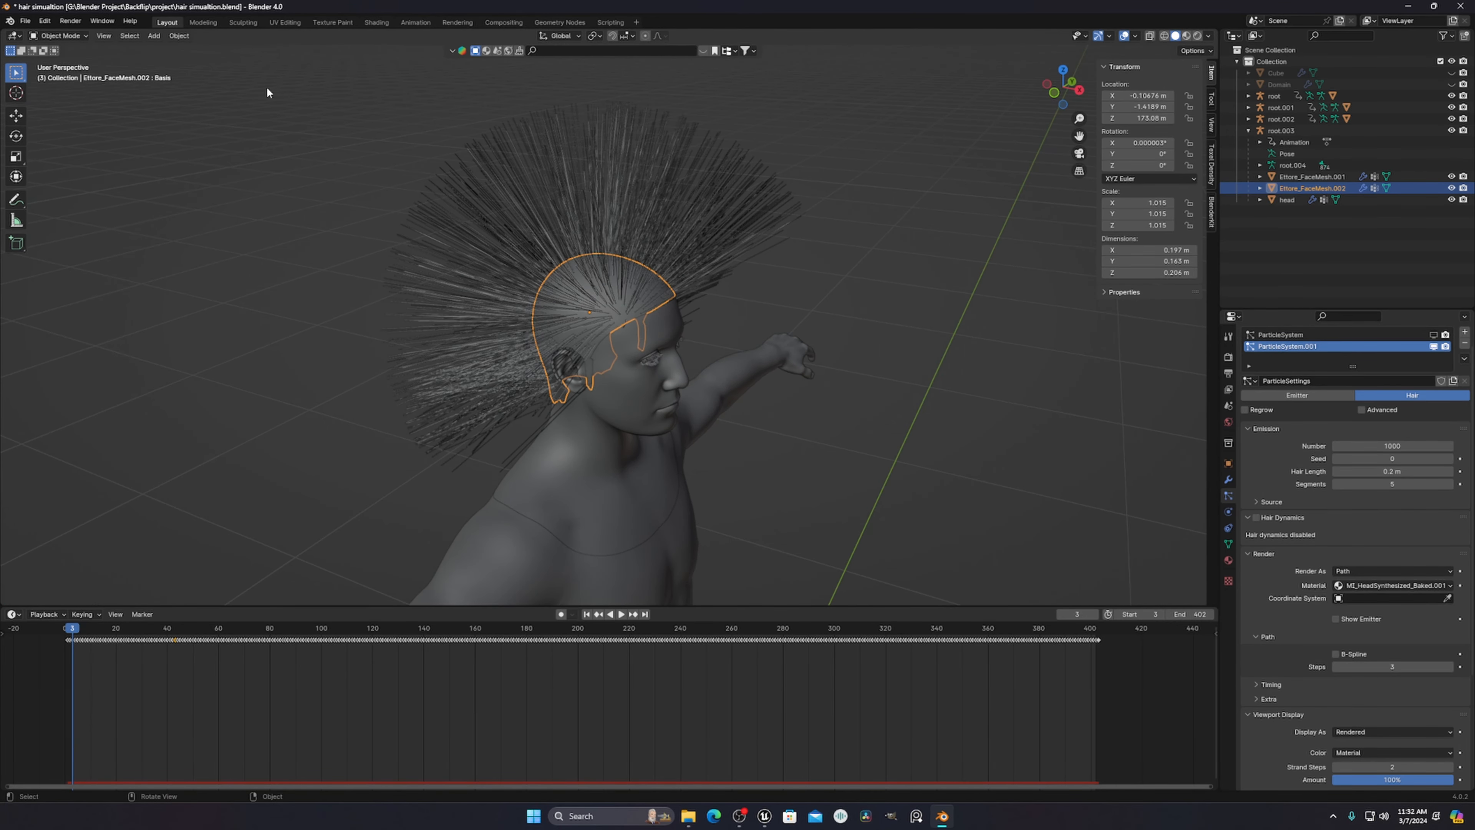
middle_drag(634, 286, 573, 322)
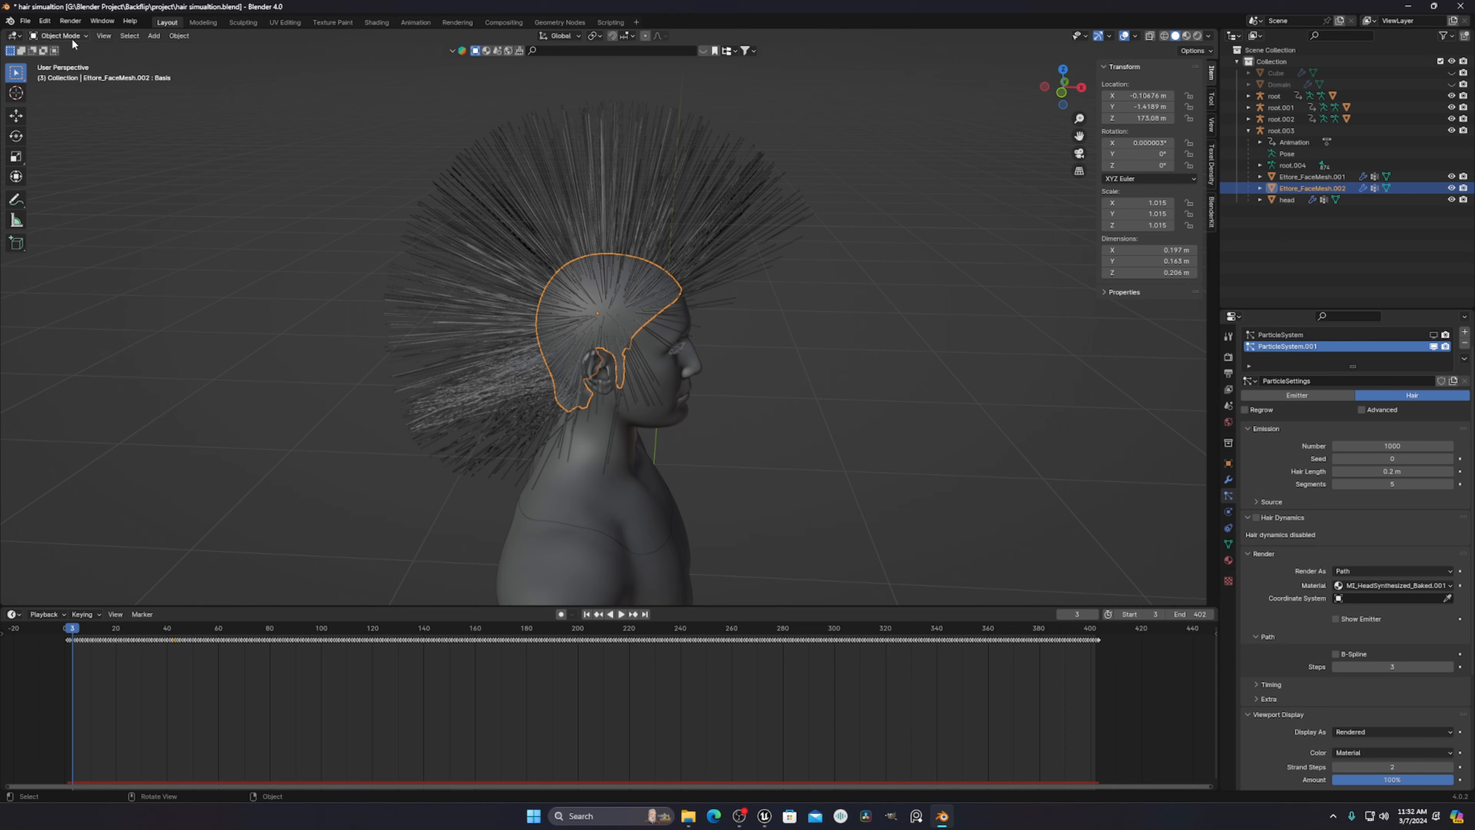
- Switch the scalp mesh to Particle Edit mode and align the view to Front
click(61, 36)
click(61, 124)
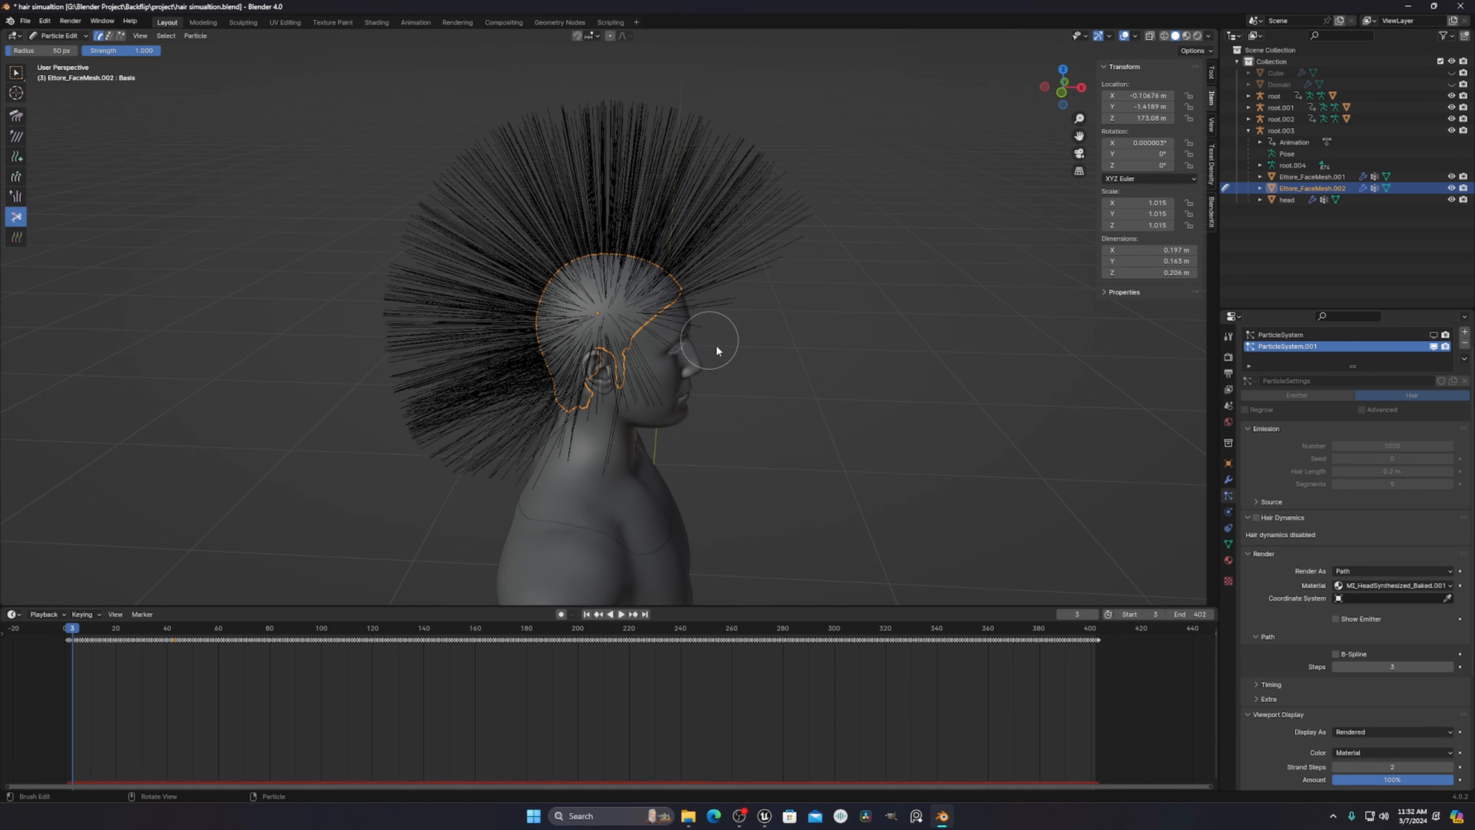
click(629, 303)
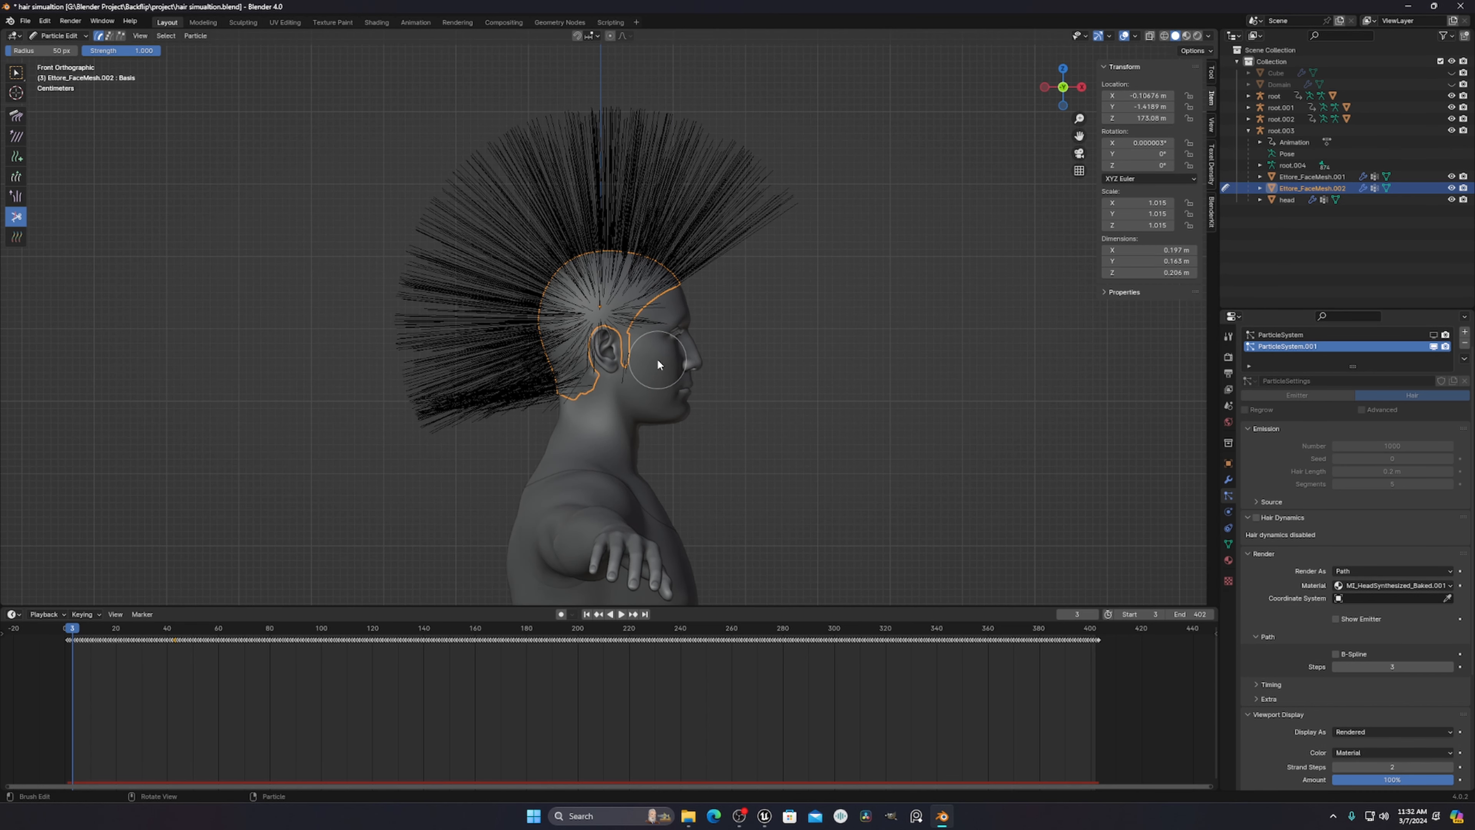
- Try a Cut brush stroke from the cheek across the hair at the back of the head, and undo it
drag(658, 364, 406, 264)
key(ctrl+z)
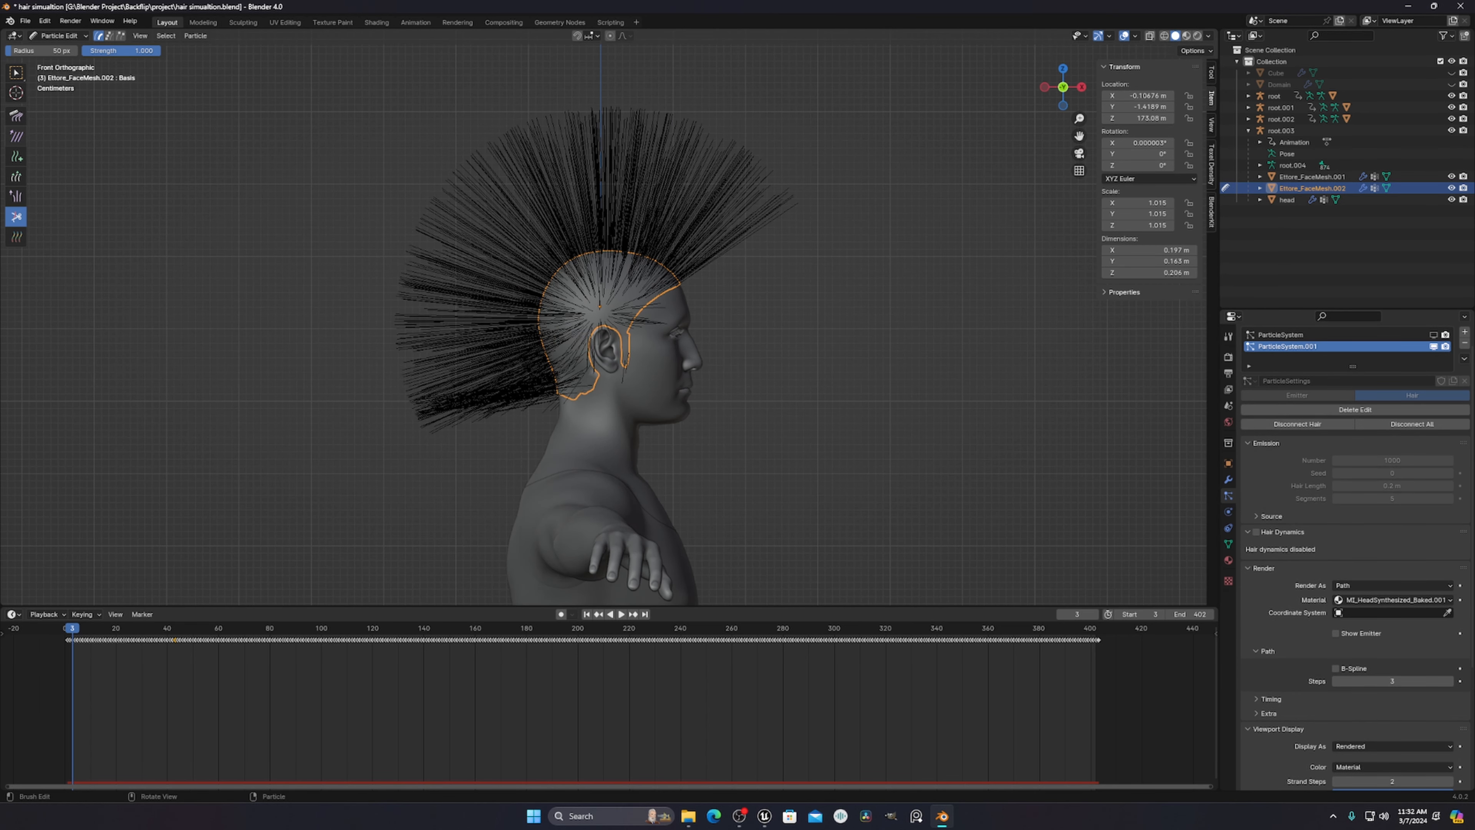
- Comb the hair on the side and top of the head backward from the face with the Comb brush
click(16, 118)
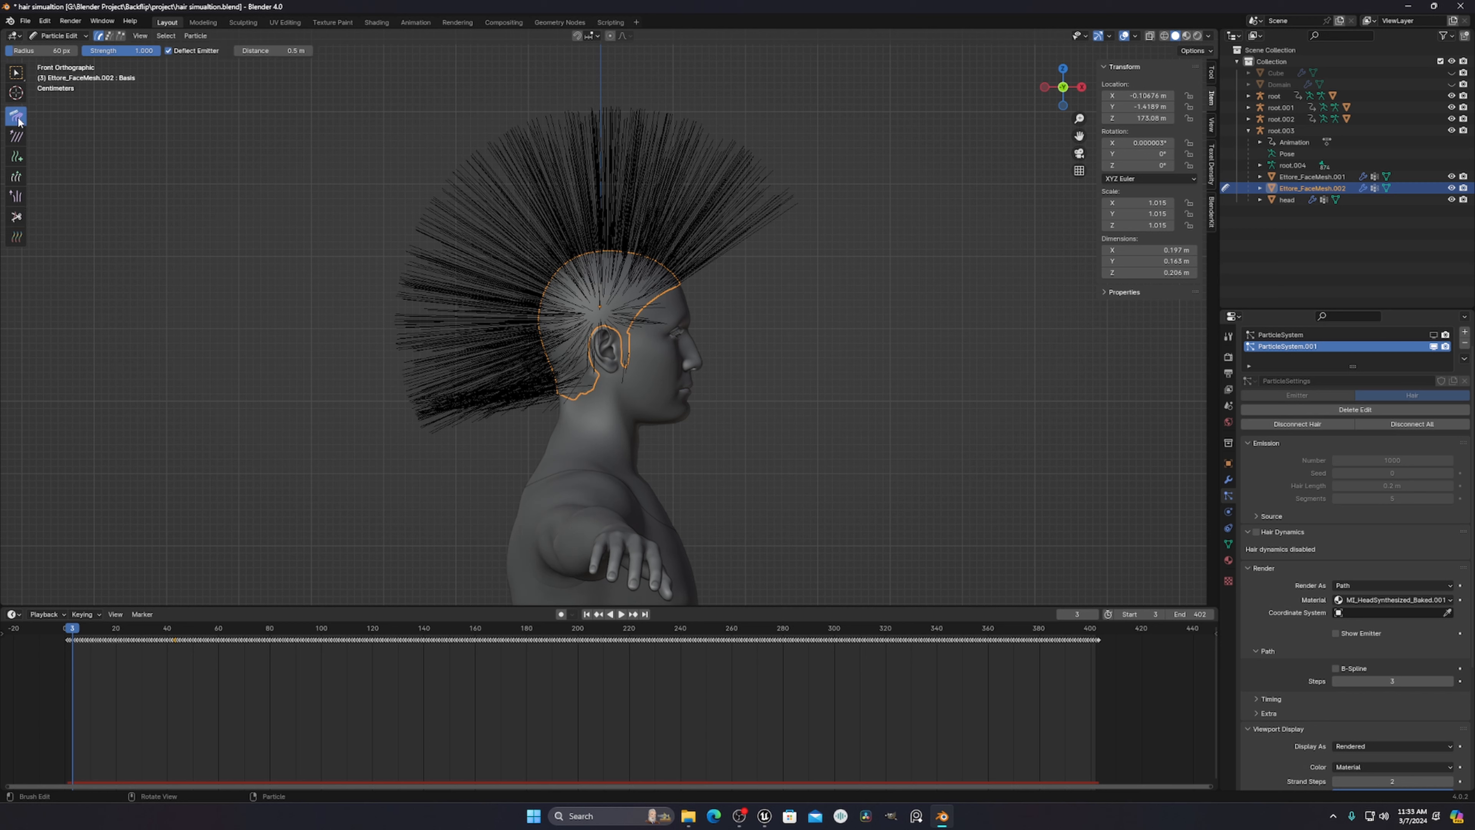
drag(616, 325, 424, 218)
drag(671, 300, 471, 203)
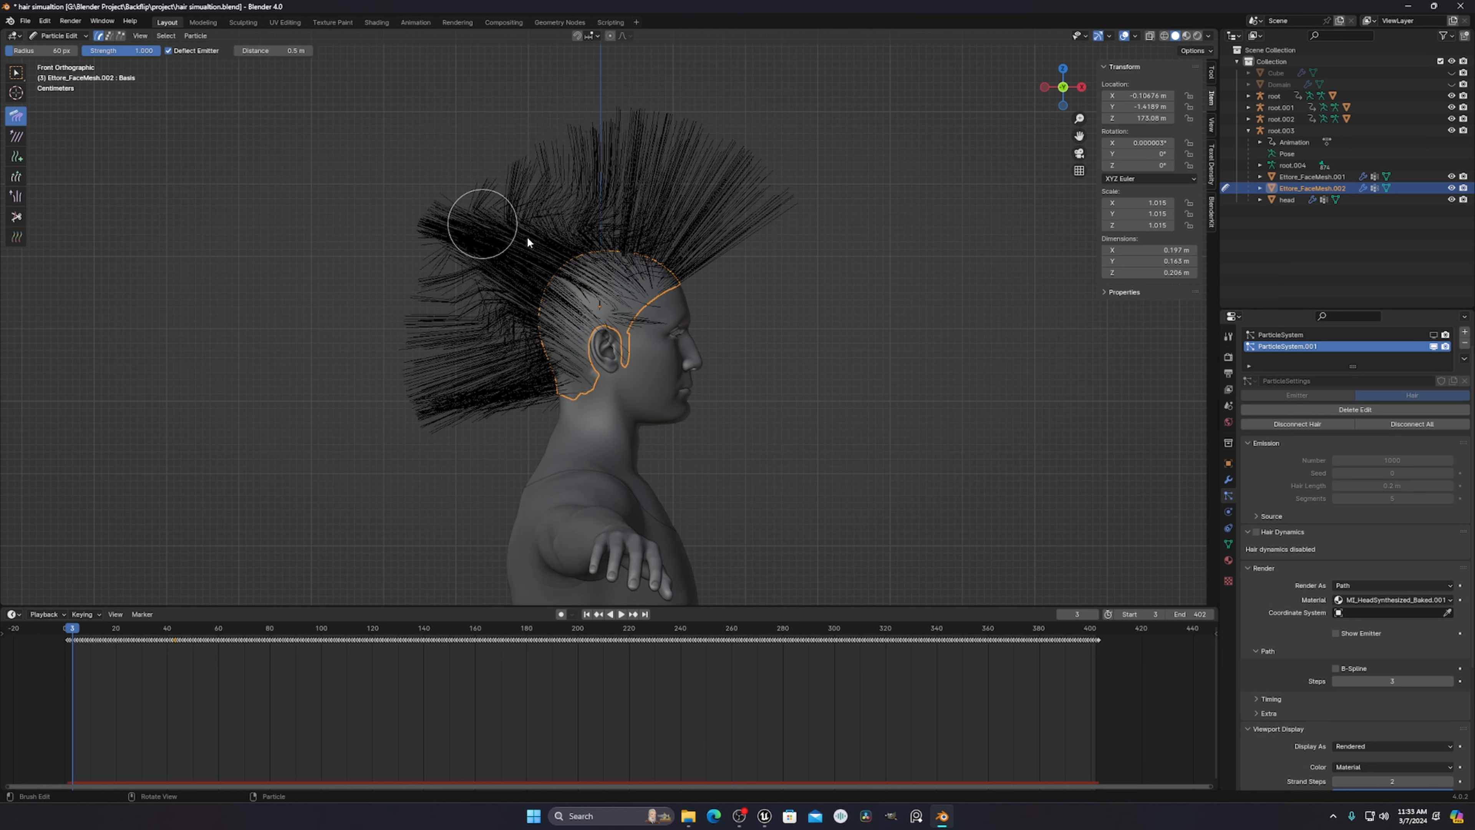
mouse_move(726, 256)
mouse_down()
mouse_move(522, 151)
mouse_move(488, 151)
mouse_up()
drag(680, 233, 568, 167)
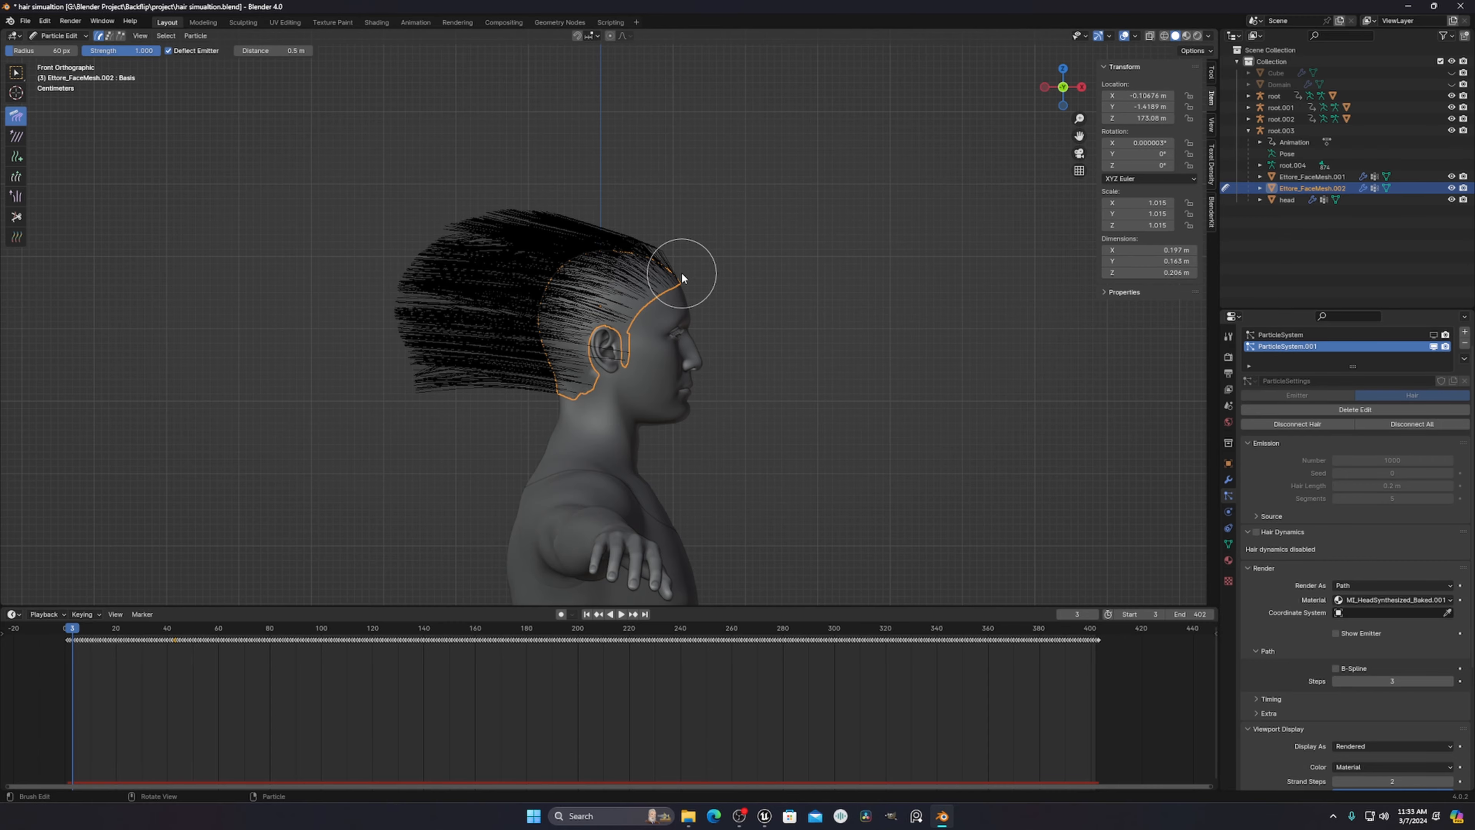
drag(681, 273, 552, 176)
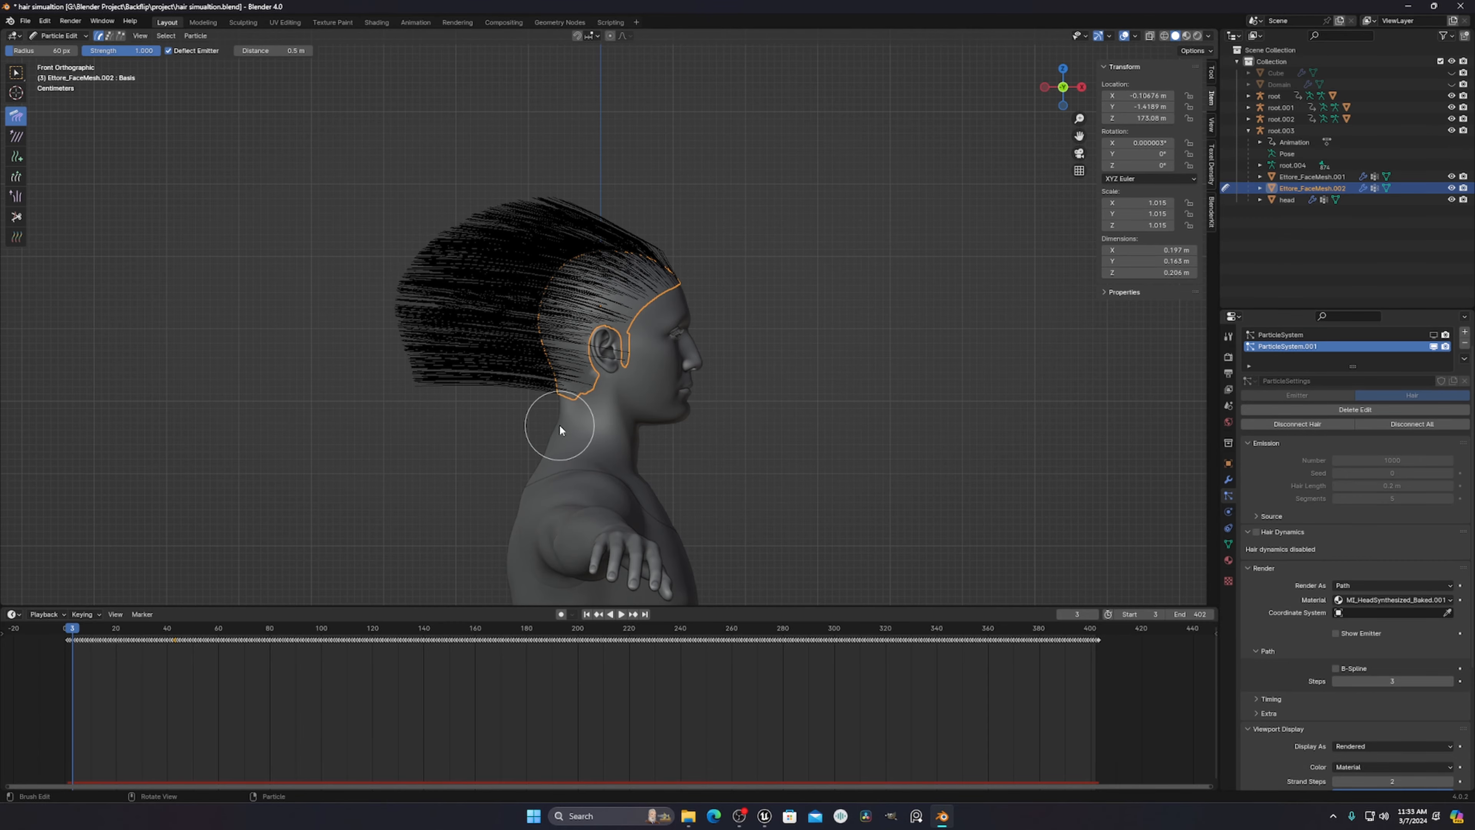
- In the Front view, comb the hair from the forehead, crown and ear back and downward behind the head
scroll(552, 448, up, 4)
mouse_move(438, 515)
middle_down()
mouse_move(429, 495)
mouse_move(607, 486)
mouse_move(675, 377)
mouse_move(697, 398)
mouse_move(591, 494)
middle_up()
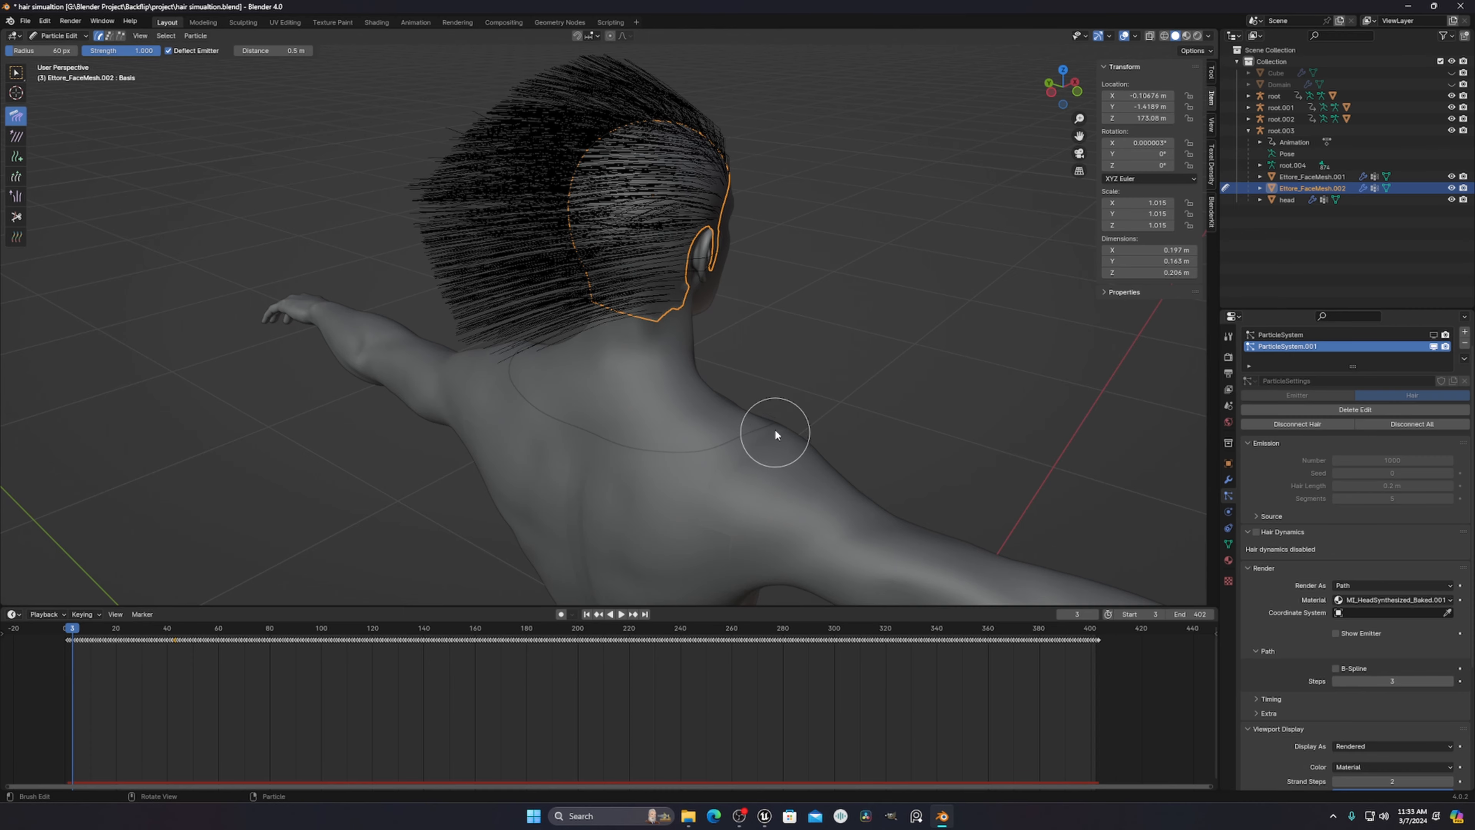
key(KP_1)
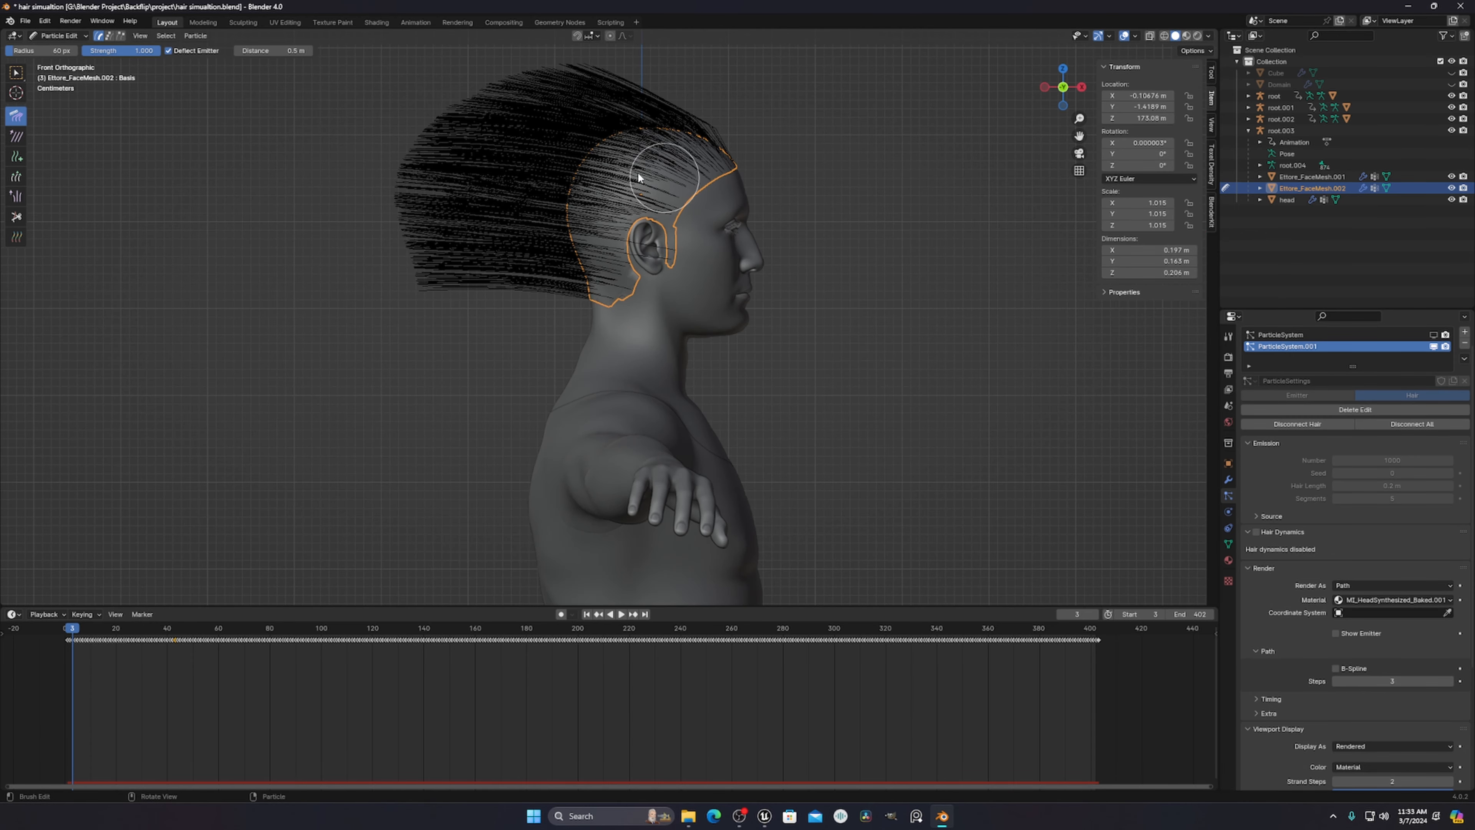
drag(737, 159, 795, 174)
shift+middle_drag(843, 166, 840, 235)
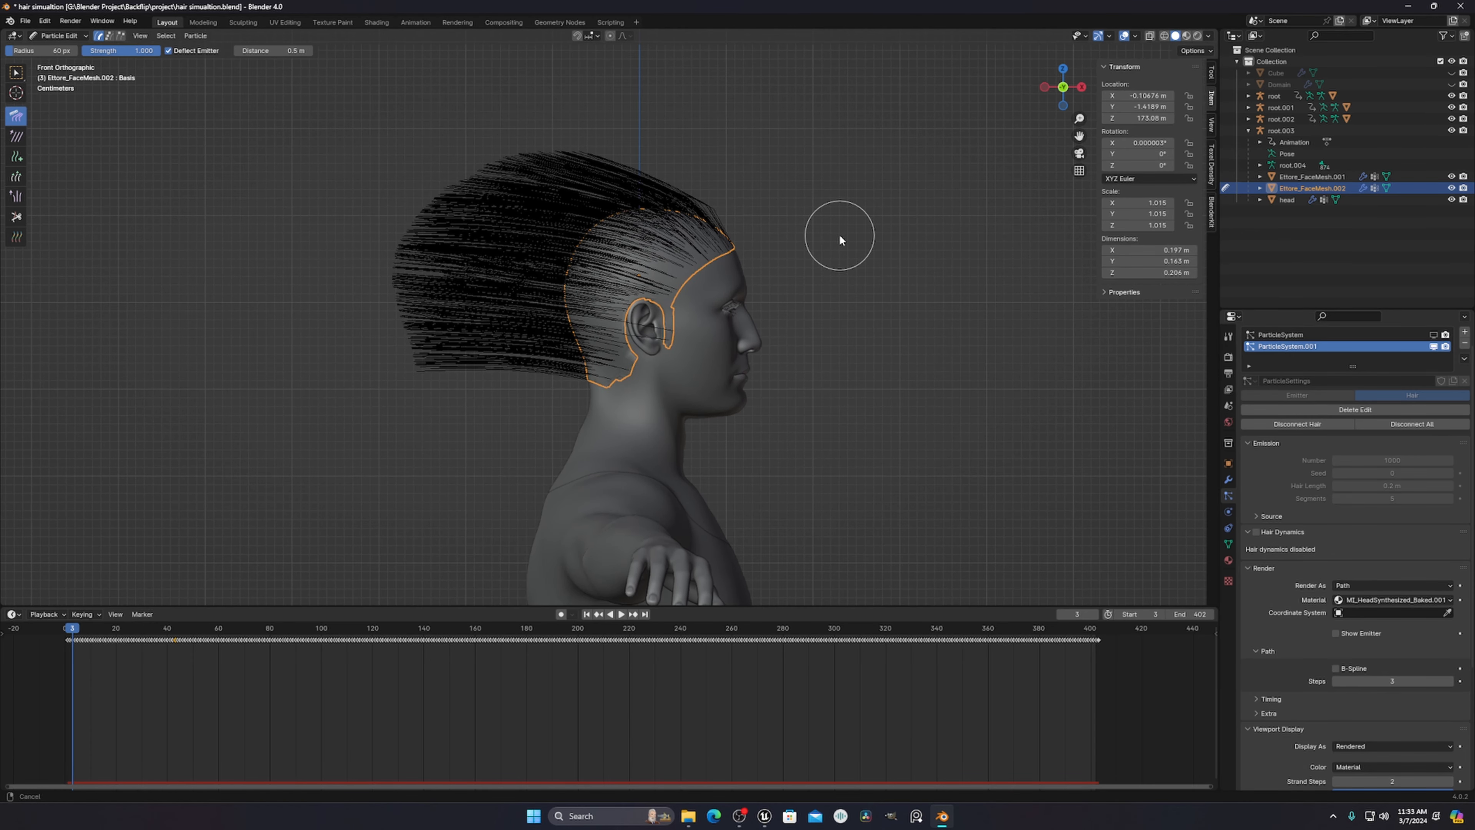
mouse_move(761, 233)
mouse_down()
mouse_move(494, 201)
mouse_move(396, 392)
mouse_move(429, 454)
mouse_up()
drag(625, 247, 445, 313)
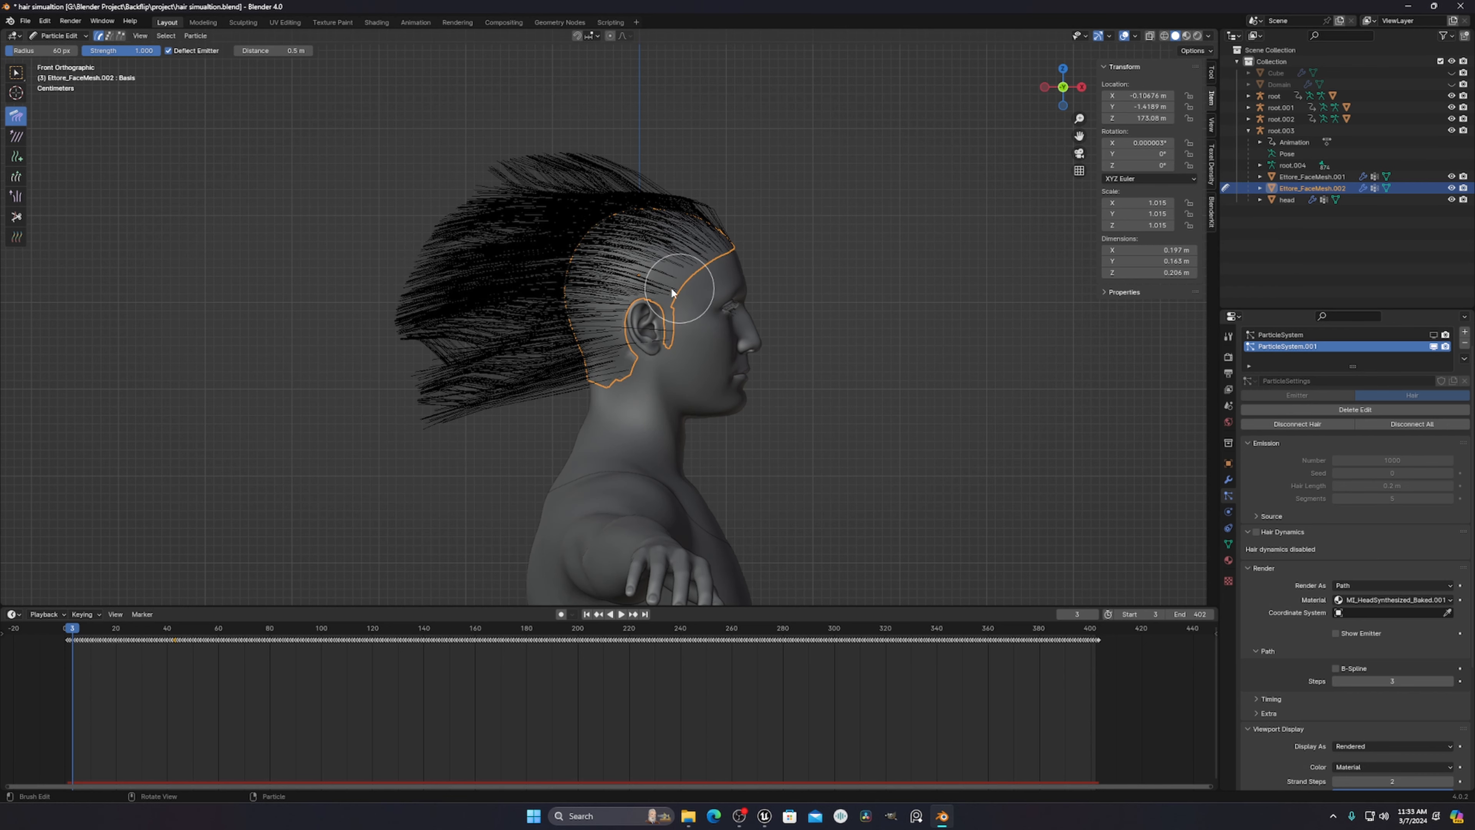
drag(672, 290, 399, 388)
drag(560, 355, 433, 436)
drag(645, 165, 511, 183)
drag(714, 201, 336, 344)
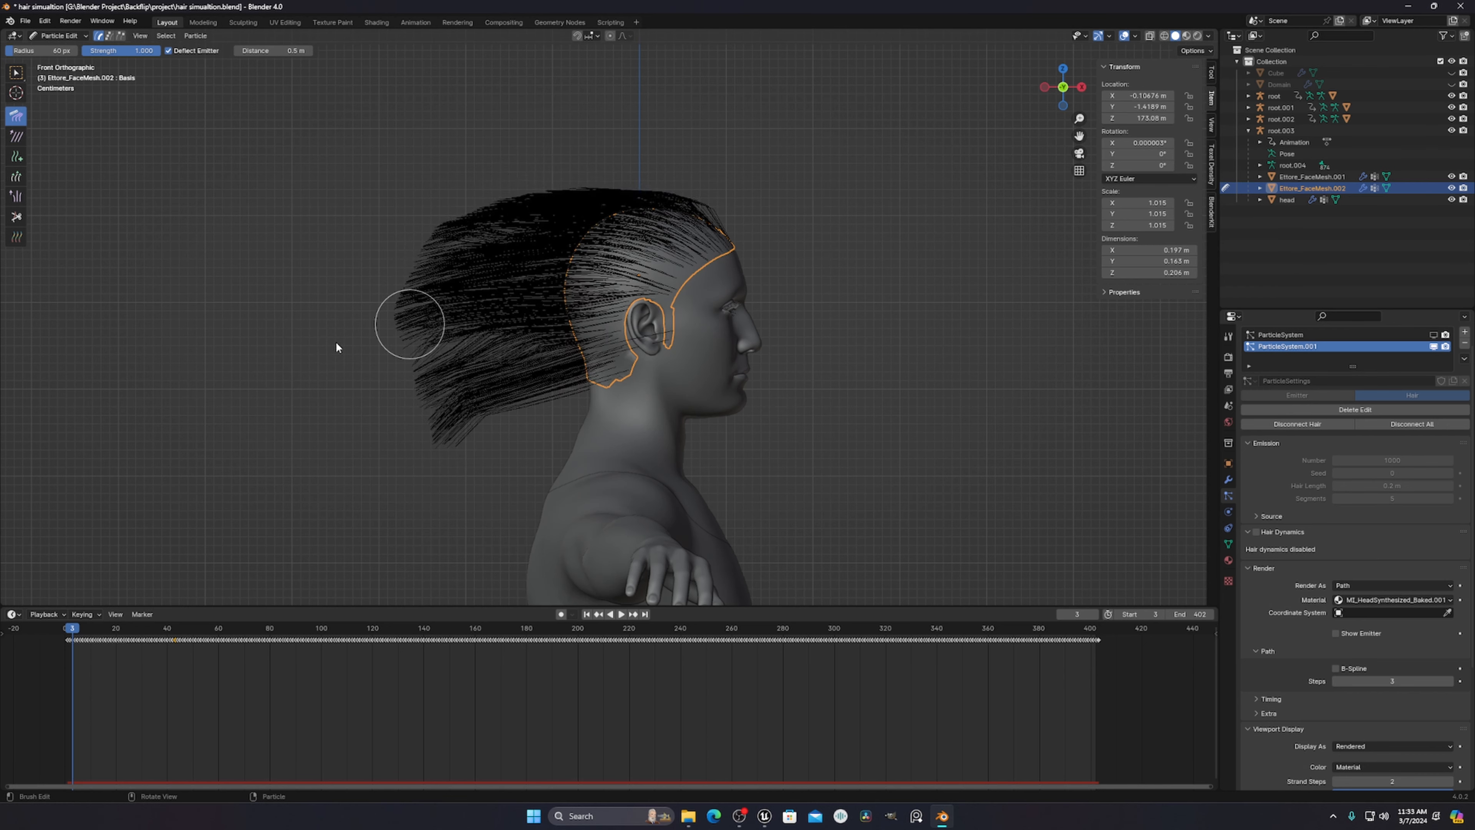
drag(637, 292, 380, 443)
drag(560, 377, 418, 415)
drag(610, 291, 275, 409)
drag(549, 338, 429, 419)
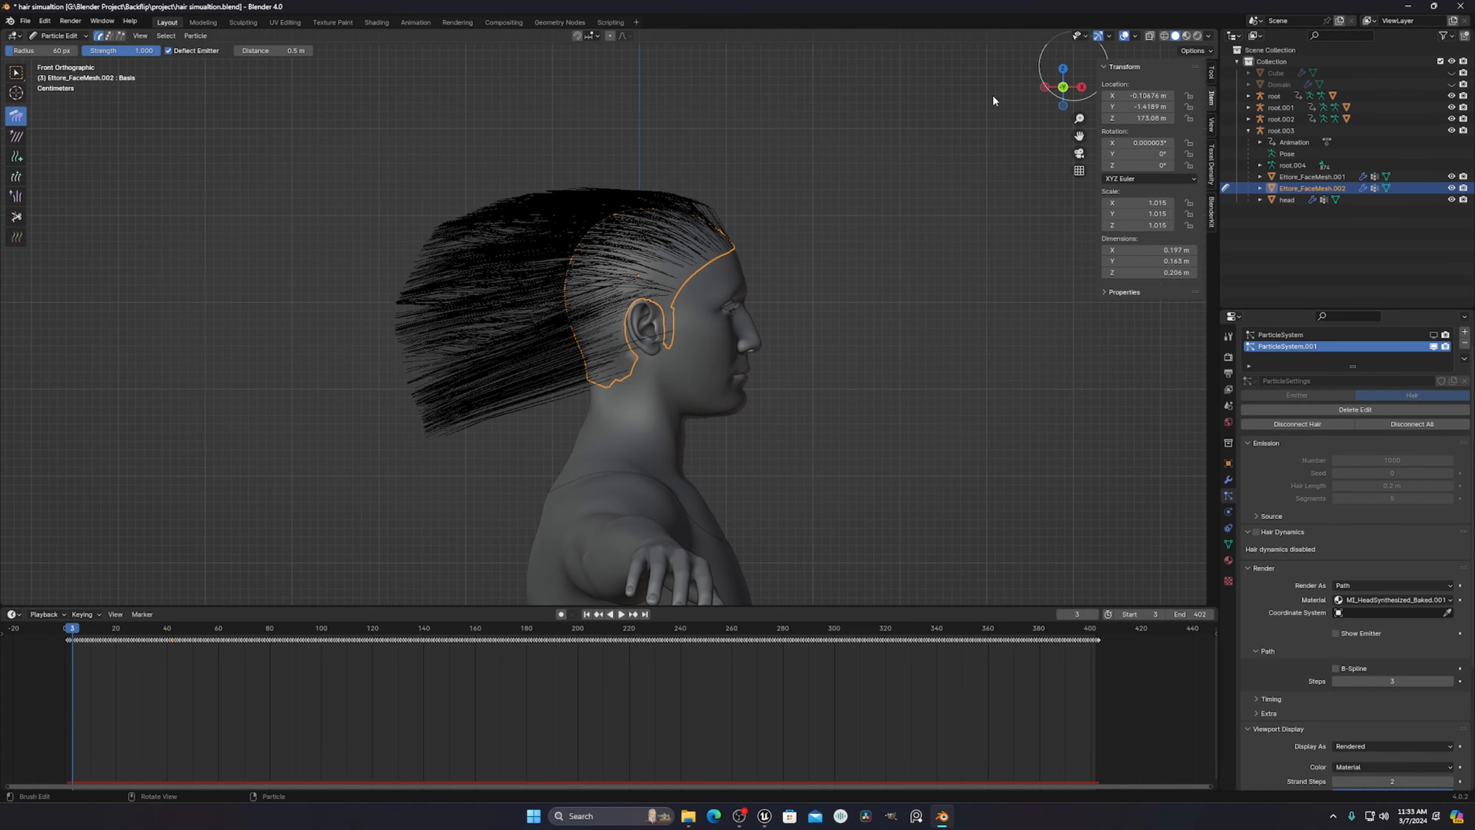
- Turn on X-ray and, in the Front view, comb the strands on both sides of the head straight back
mouse_move(765, 199)
middle_down()
mouse_move(616, 225)
mouse_move(685, 279)
mouse_move(751, 302)
mouse_move(715, 268)
mouse_move(792, 287)
middle_up()
click(1151, 36)
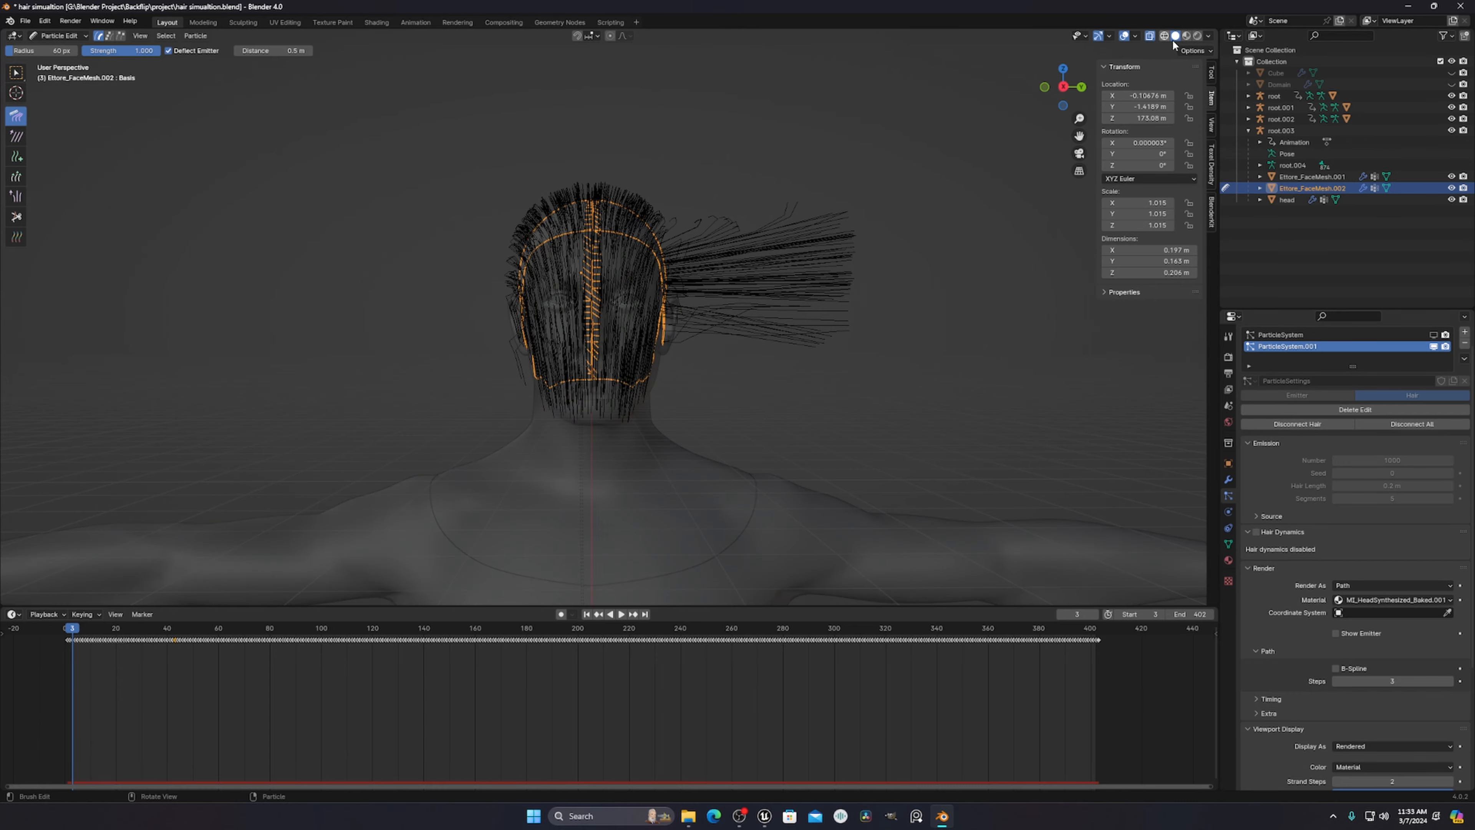
key(grave)
click(651, 176)
drag(661, 221, 525, 219)
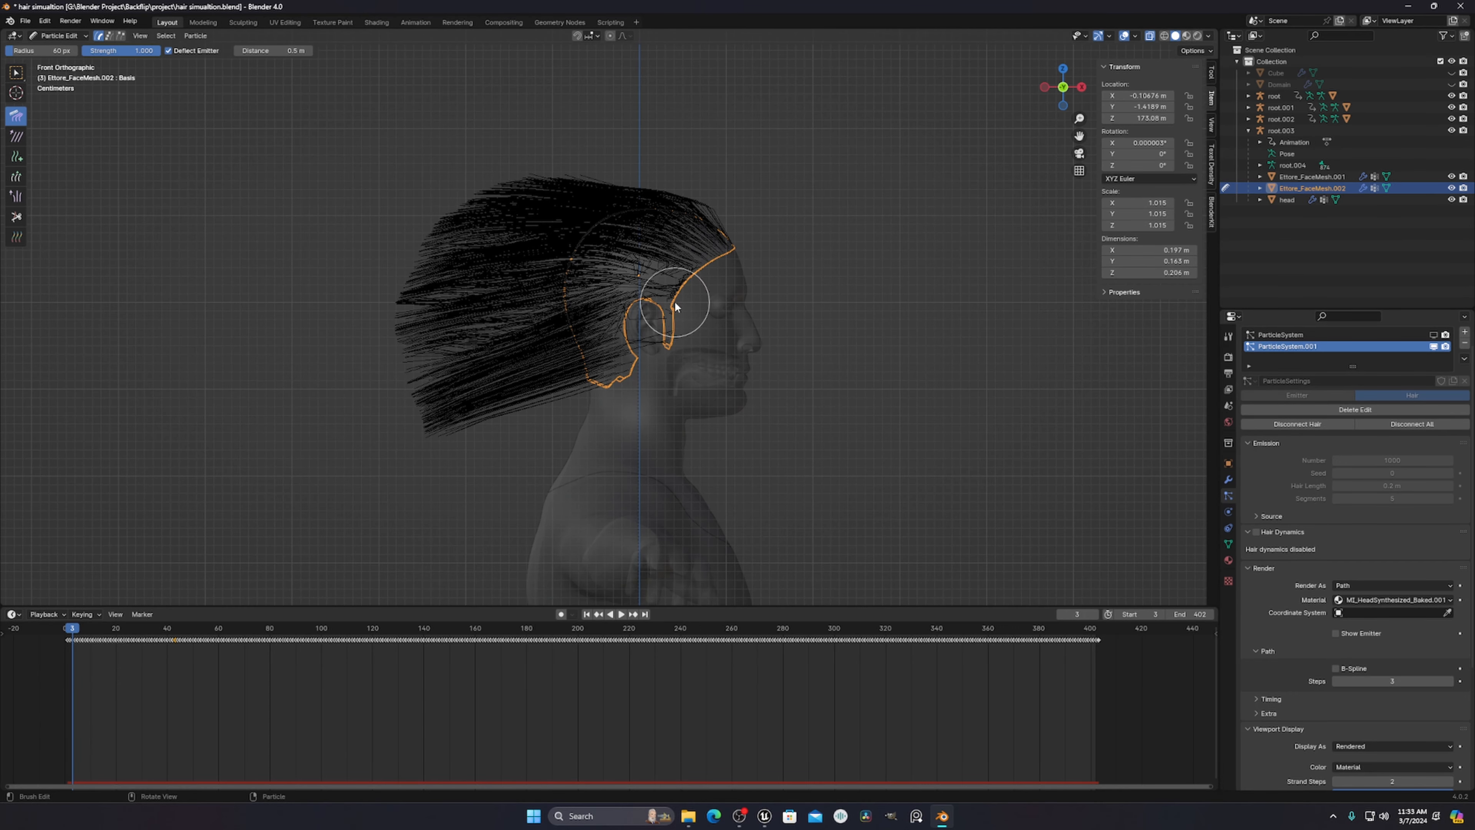
drag(672, 296, 411, 298)
drag(632, 363, 375, 372)
drag(607, 343, 482, 363)
drag(650, 369, 391, 393)
mouse_move(703, 222)
mouse_down()
mouse_move(662, 215)
mouse_move(467, 266)
mouse_up()
mouse_move(681, 186)
mouse_down()
mouse_move(600, 174)
mouse_move(476, 215)
mouse_up()
drag(639, 173, 446, 147)
drag(741, 233, 526, 172)
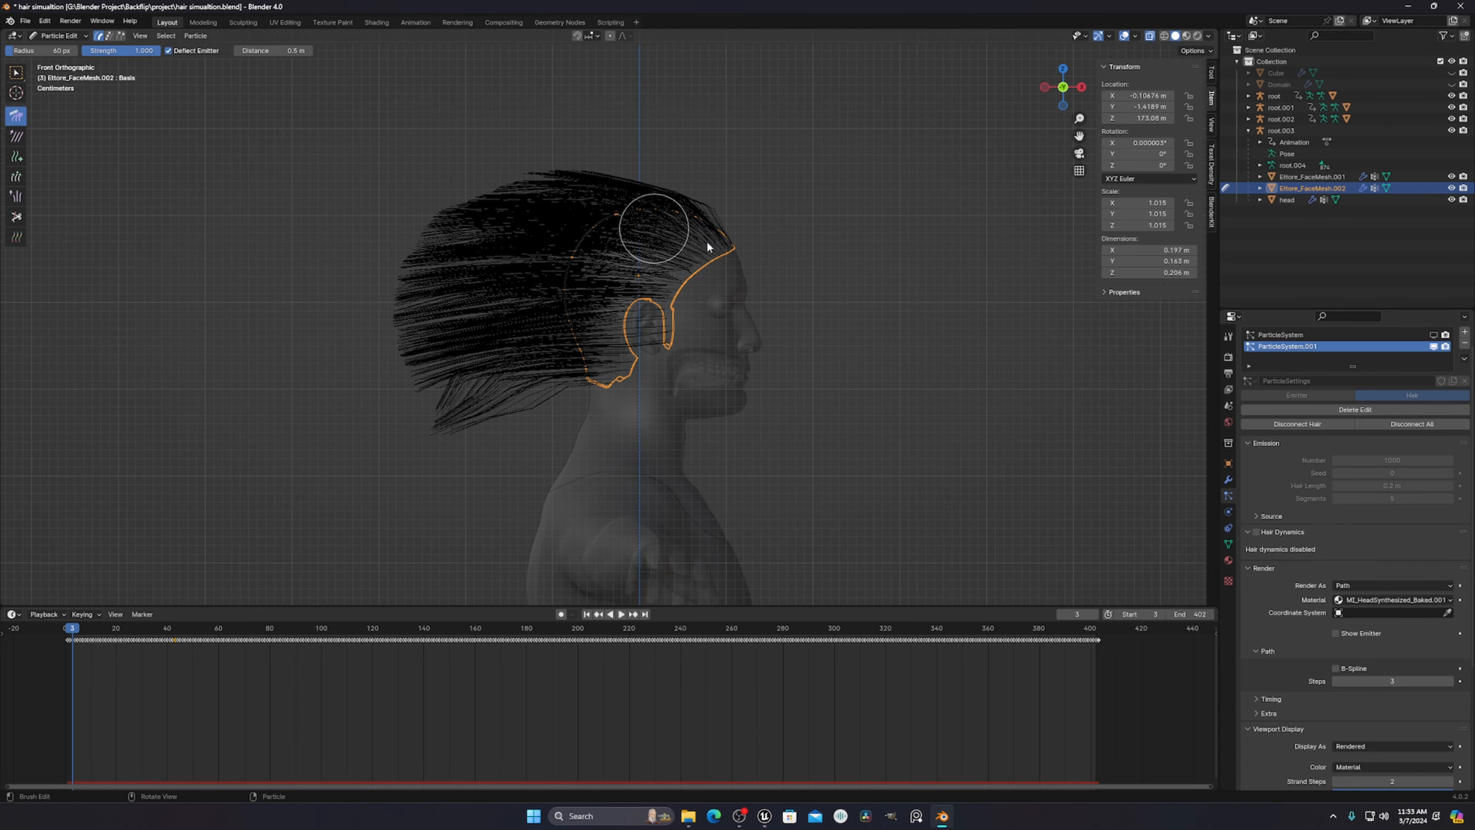
drag(674, 125, 395, 273)
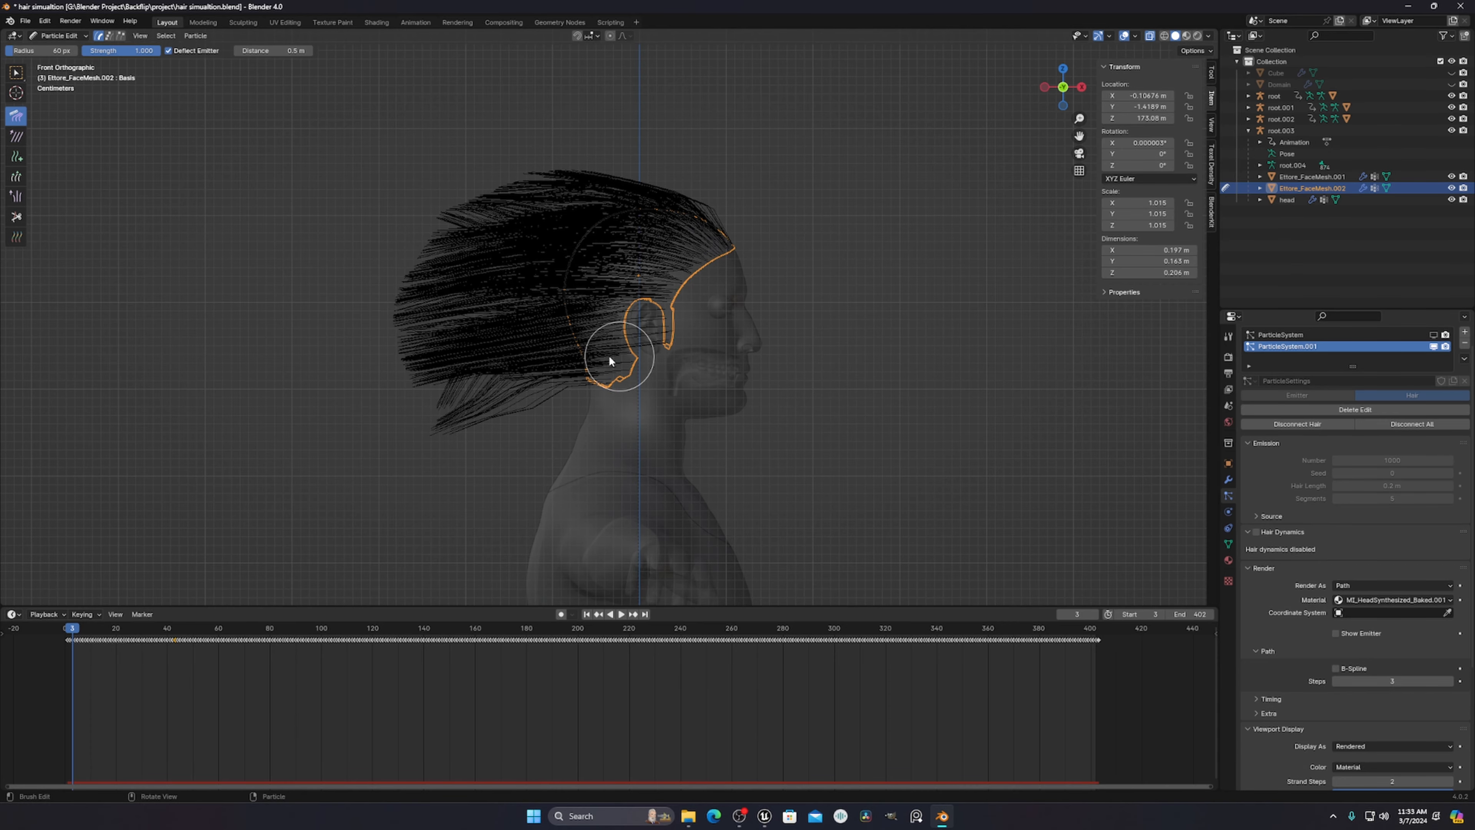
drag(603, 371, 437, 401)
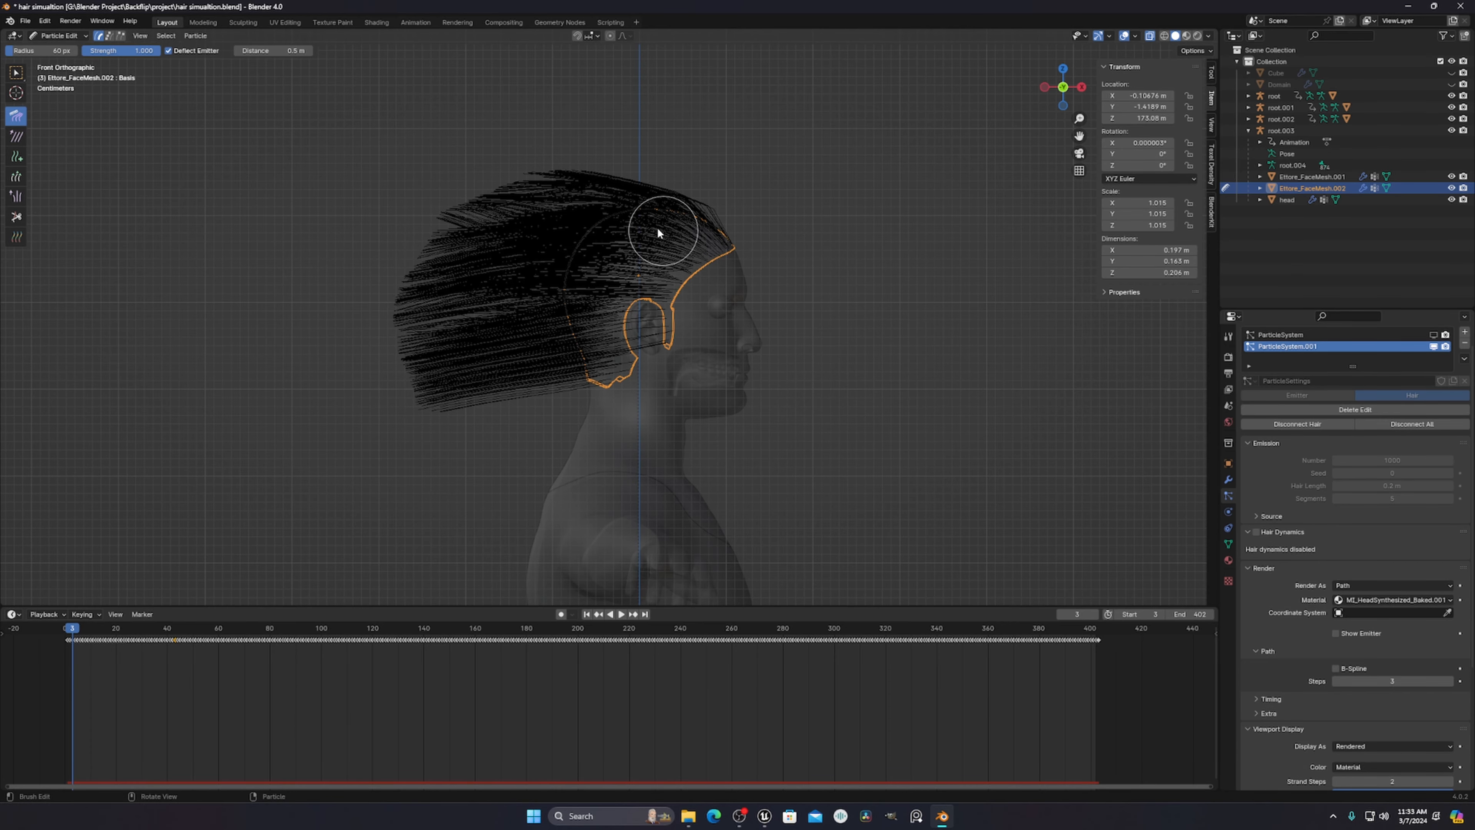
drag(657, 227, 432, 193)
- From the other side of the head, comb the upper, middle and lower hair straight out behind it
mouse_move(749, 235)
middle_down()
mouse_move(551, 227)
mouse_move(595, 304)
mouse_move(693, 373)
middle_up()
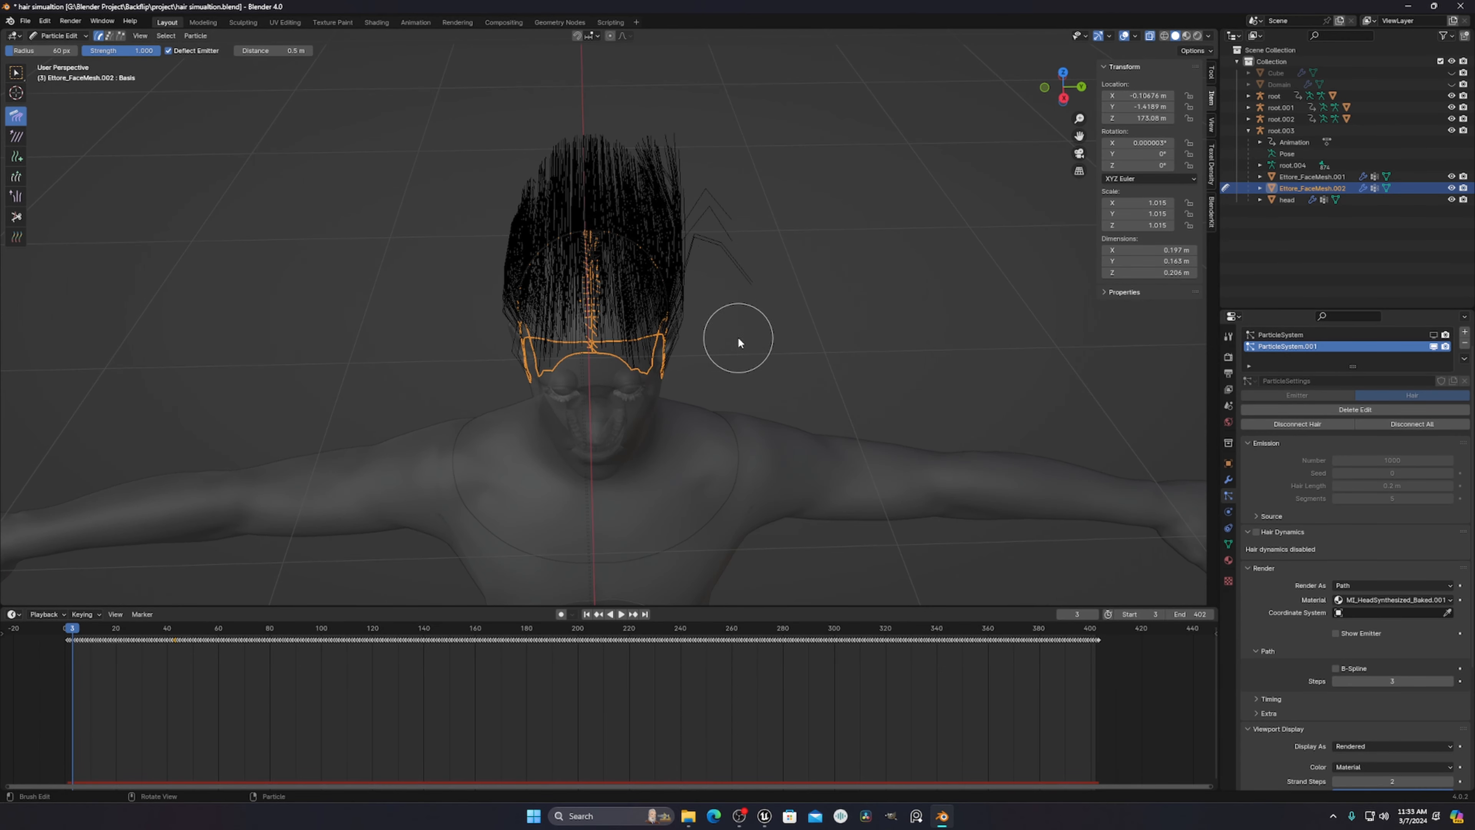
mouse_move(684, 247)
middle_down()
mouse_move(559, 379)
mouse_move(577, 325)
mouse_move(546, 297)
middle_up()
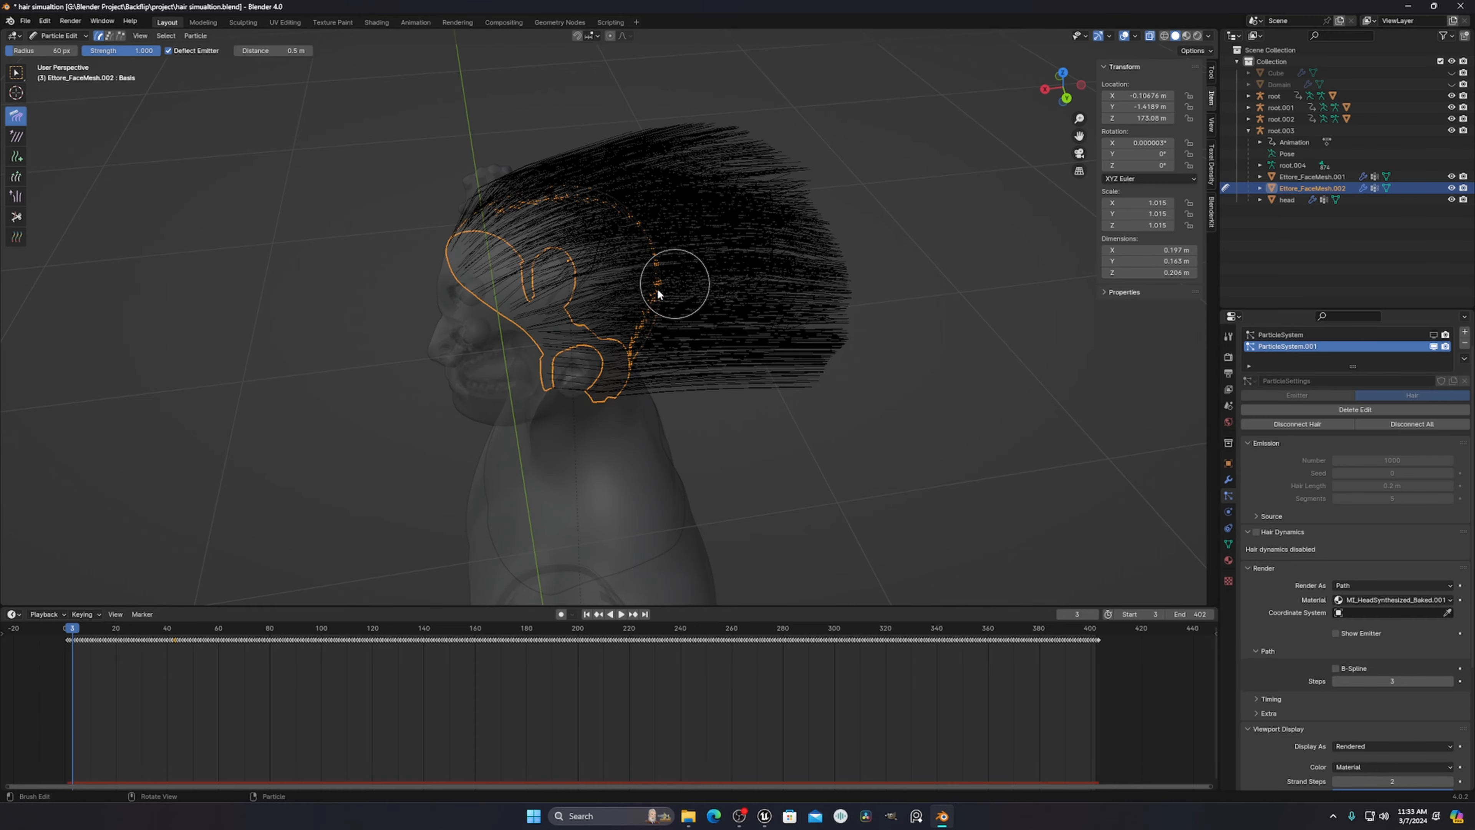
mouse_move(675, 290)
middle_down()
mouse_move(721, 295)
mouse_move(472, 174)
mouse_move(670, 173)
middle_up()
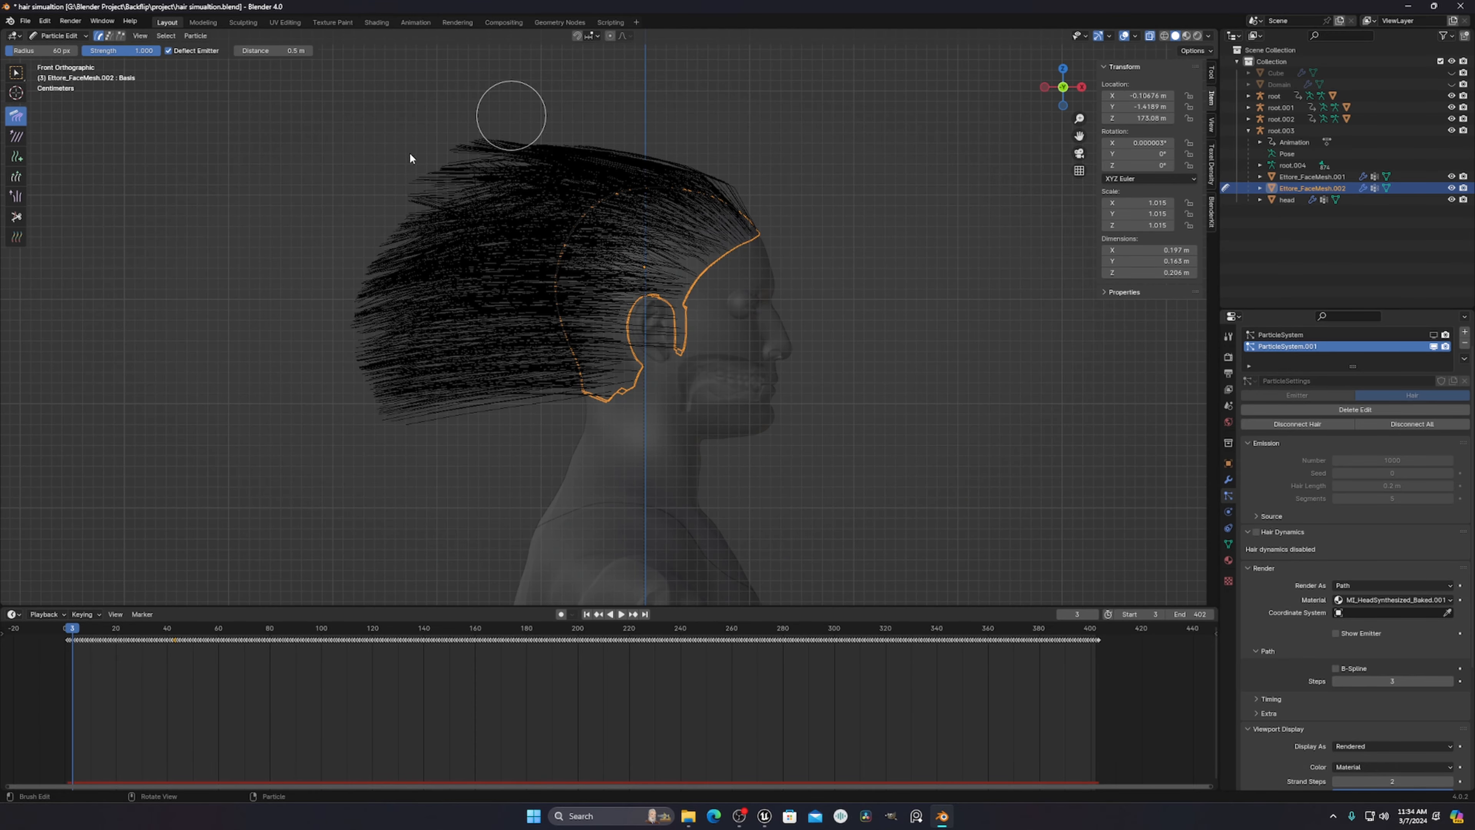
middle_drag(348, 389, 435, 385)
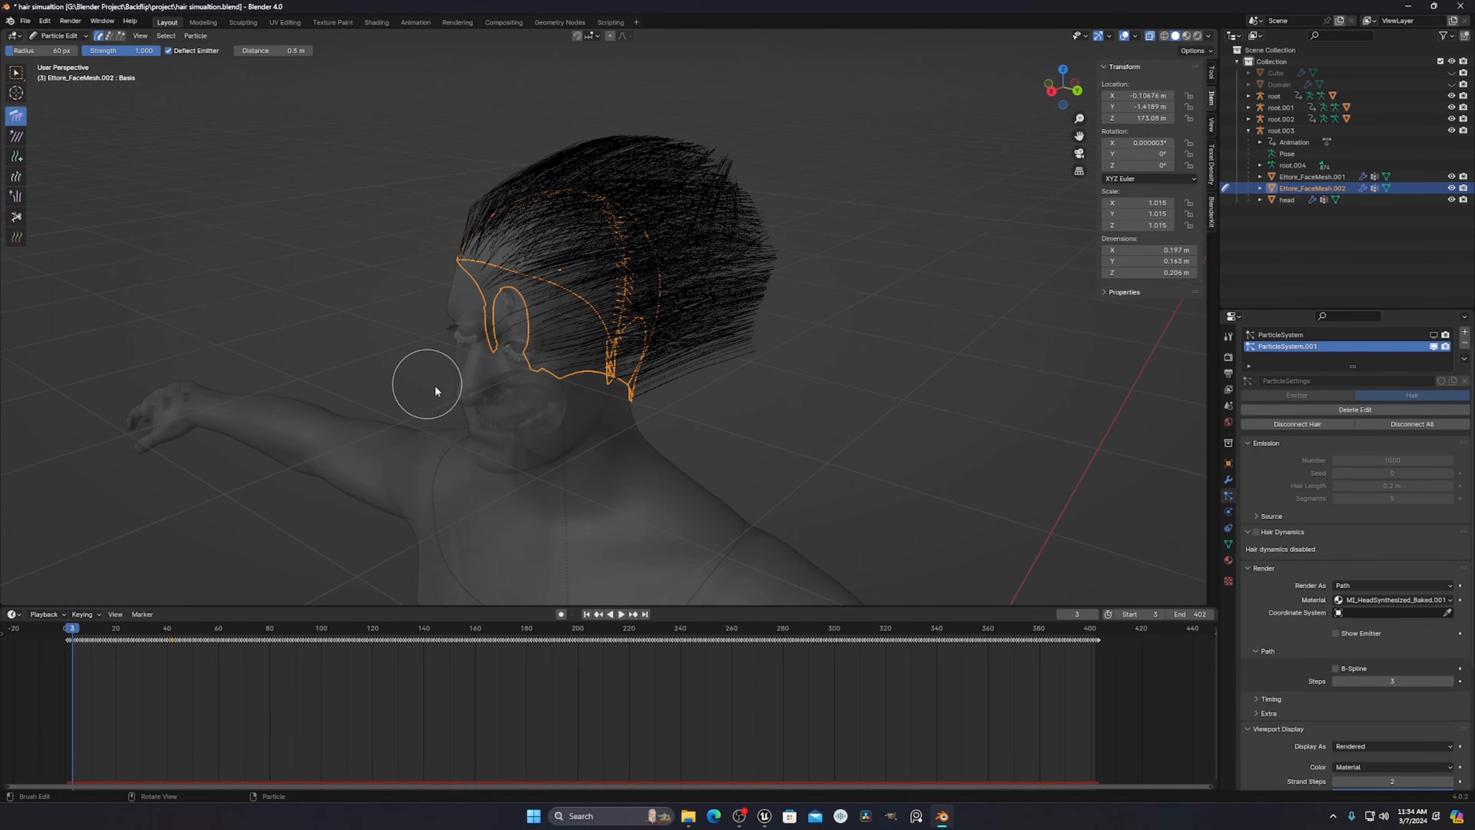
drag(650, 238, 897, 229)
drag(659, 299, 824, 308)
drag(639, 363, 778, 354)
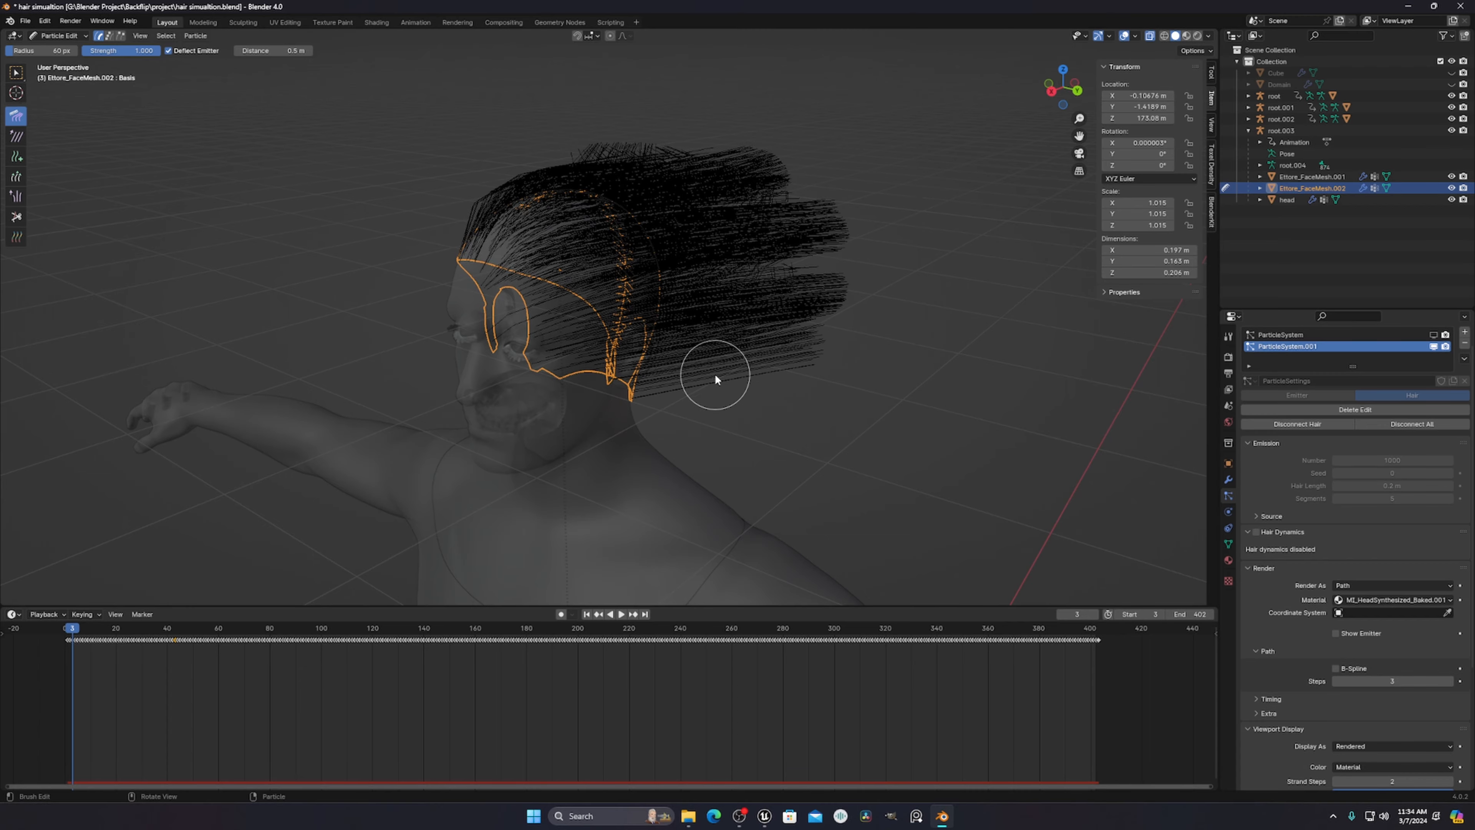
- In the Top view, comb both sides and the middle of the hair straight behind the head
middle_drag(714, 375, 813, 404)
key(KP_7)
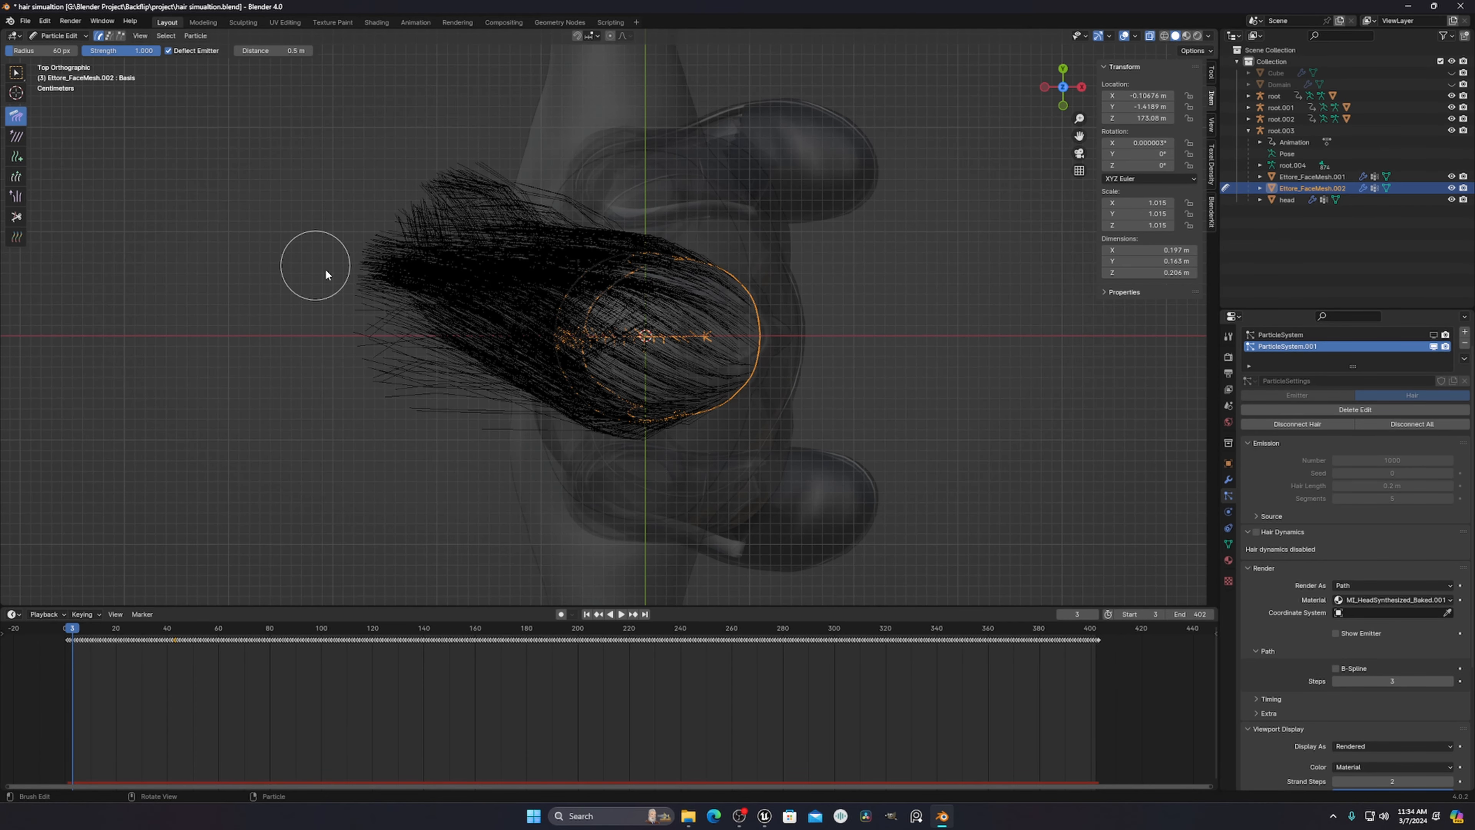
drag(656, 342, 316, 368)
drag(595, 402, 406, 390)
drag(514, 220, 237, 257)
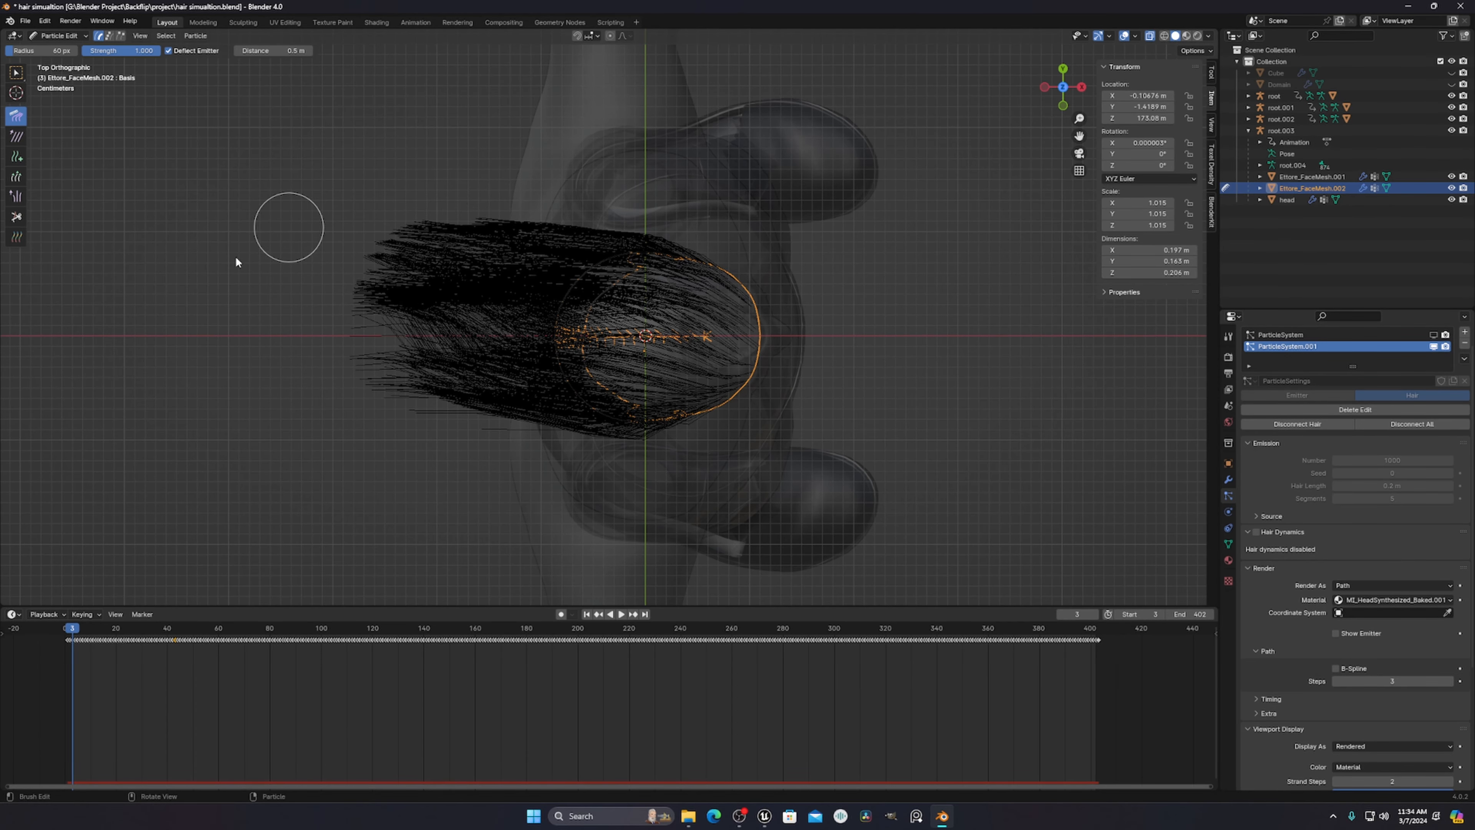
drag(595, 212, 255, 360)
mouse_move(720, 389)
mouse_down()
mouse_move(513, 340)
mouse_move(231, 334)
mouse_move(134, 372)
mouse_up()
- Turn off X-ray and trim the hair ends behind the head with the Cut brush
middle_drag(135, 372, 873, 258)
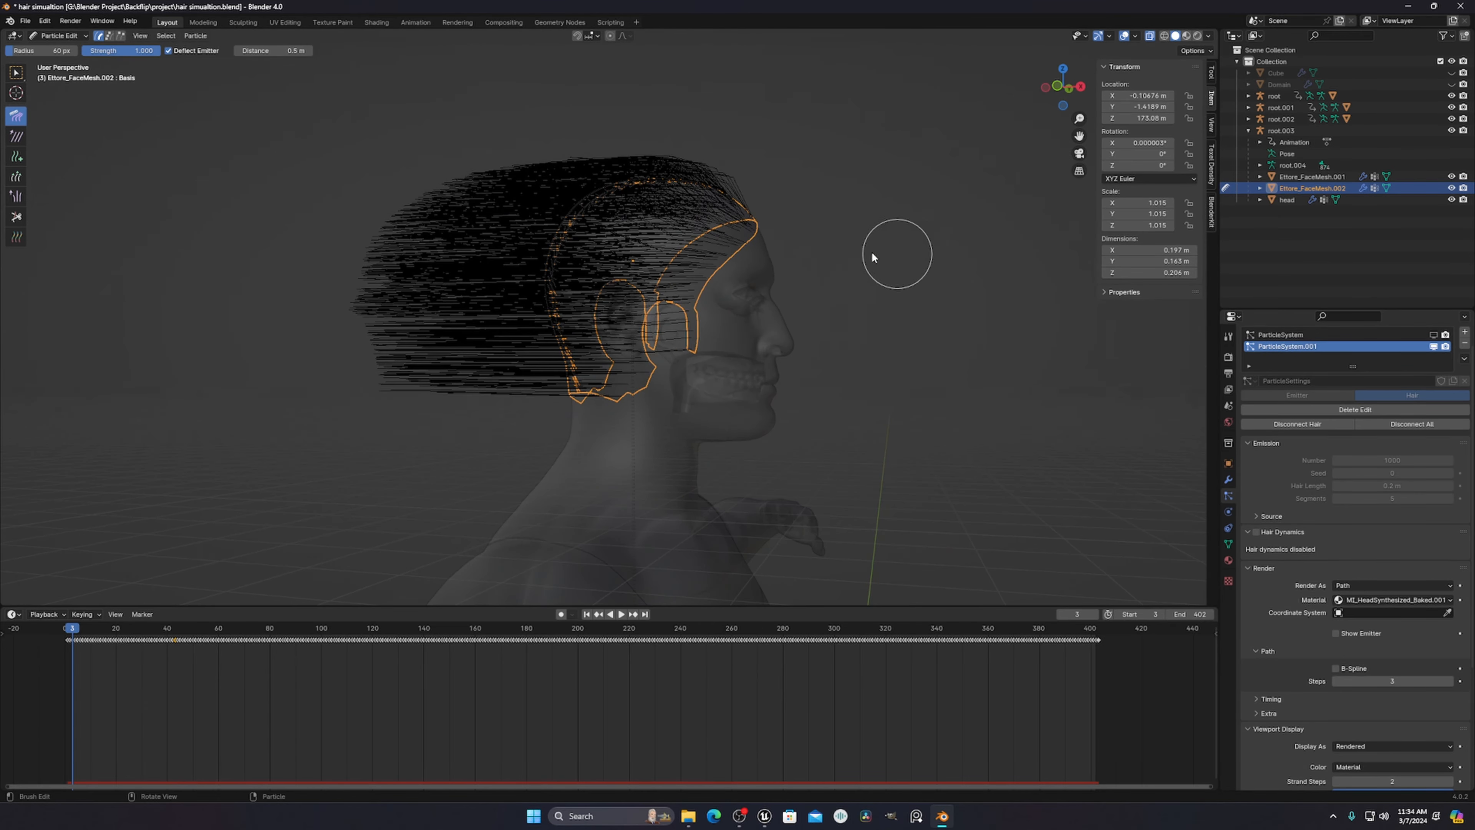
click(1150, 37)
middle_drag(751, 207, 787, 227)
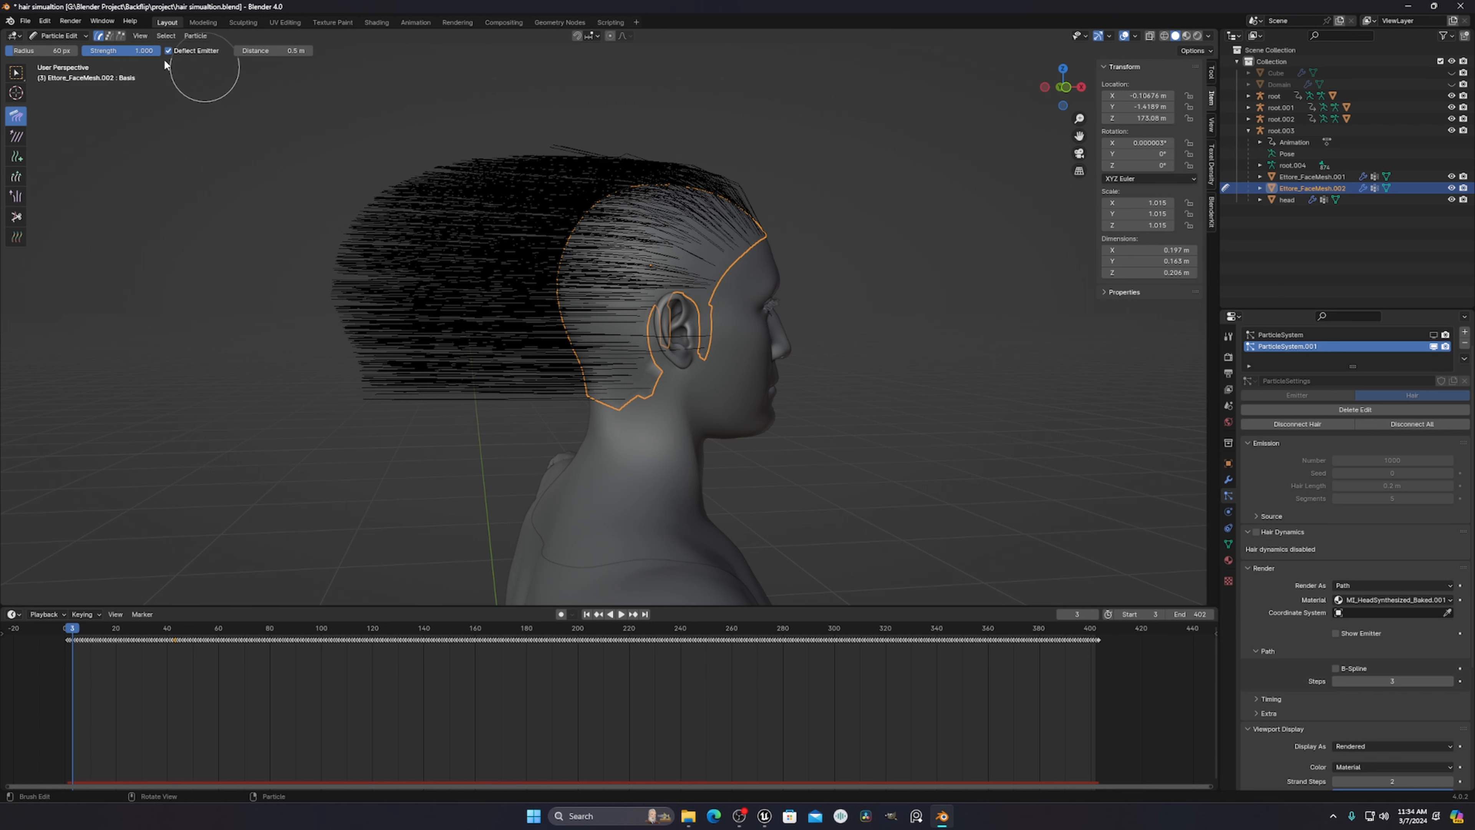
click(16, 217)
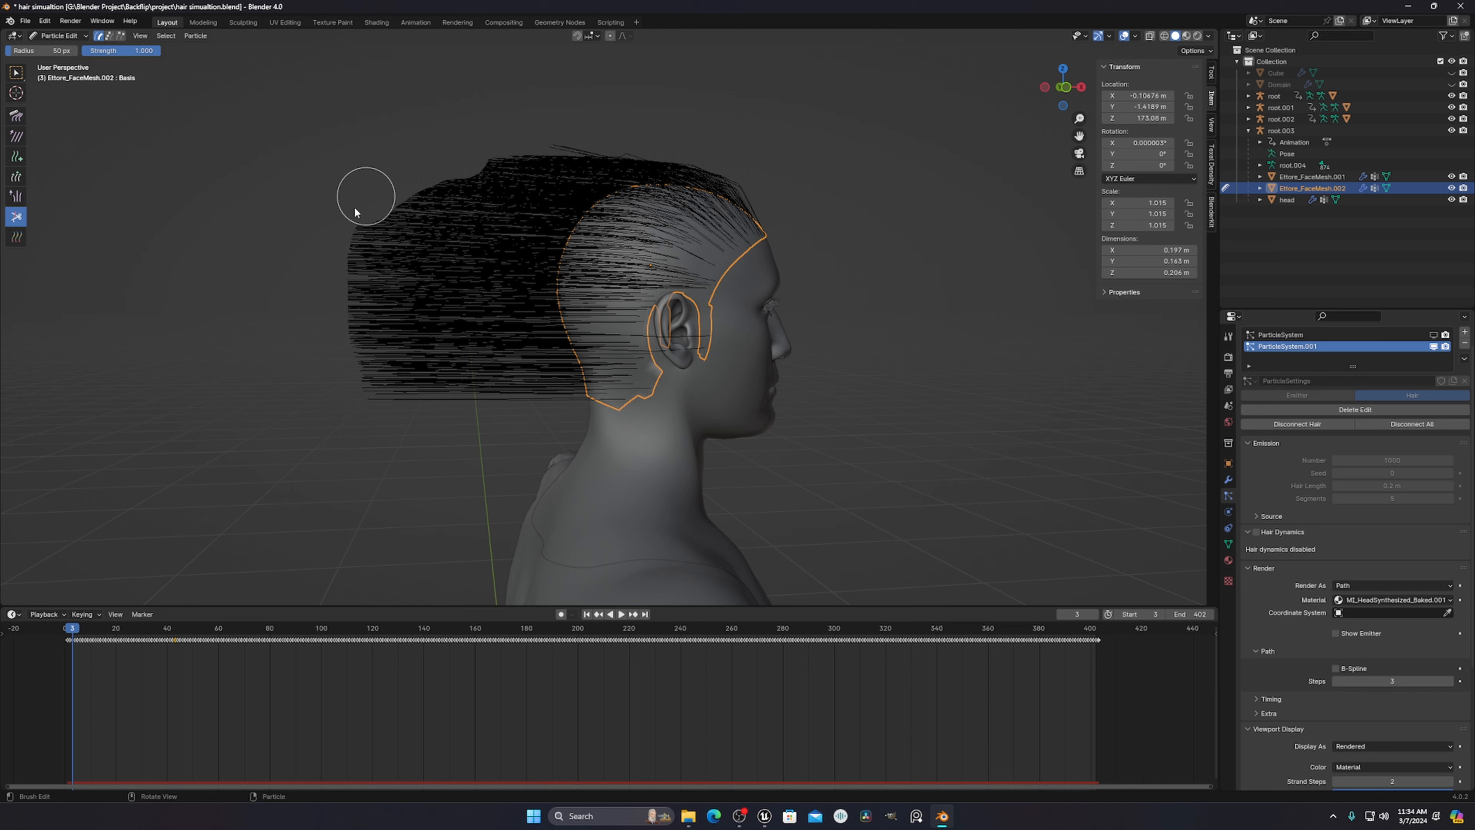
mouse_move(355, 212)
mouse_down()
mouse_move(378, 418)
mouse_move(461, 93)
mouse_up()
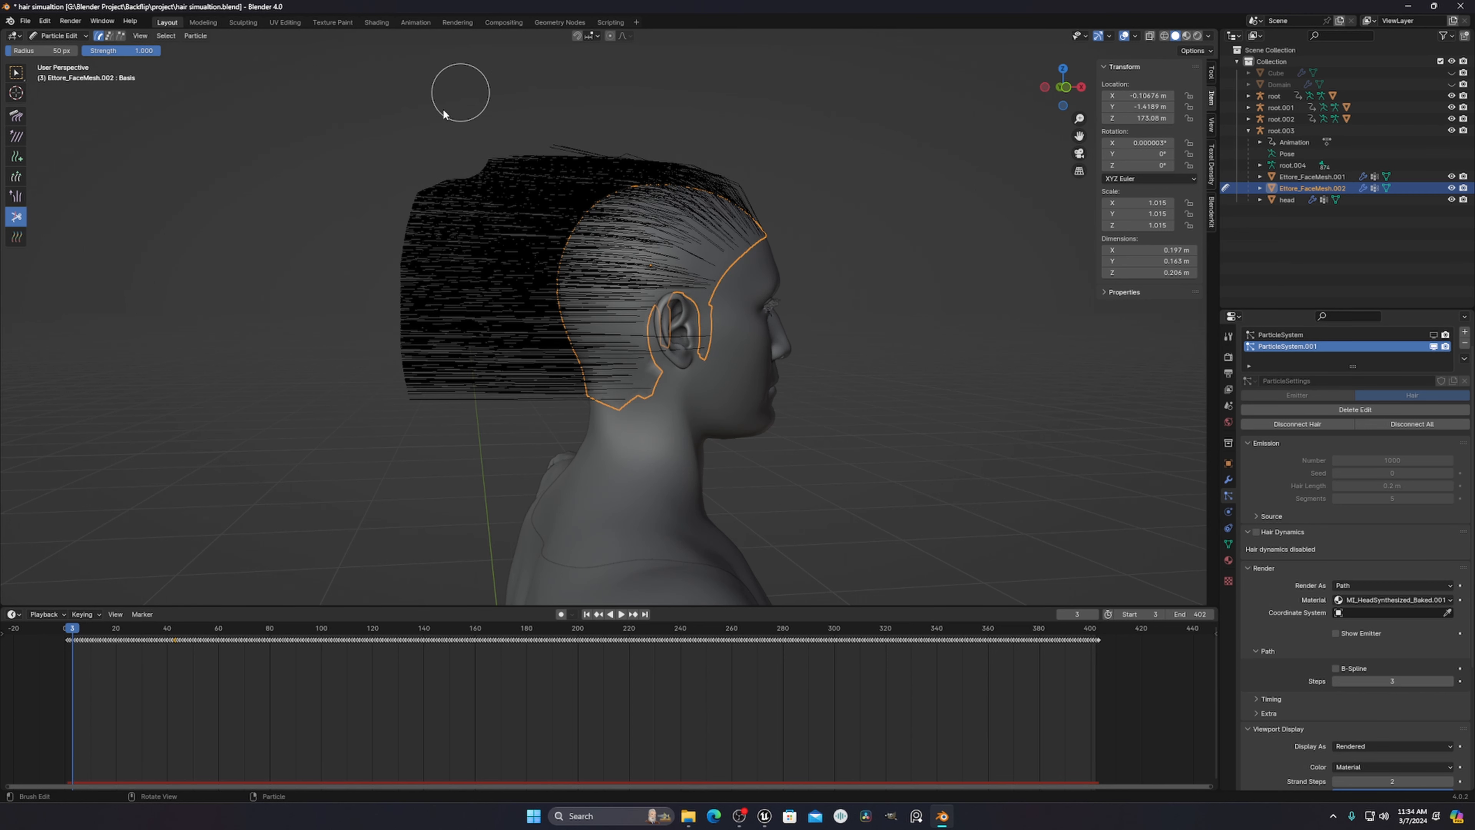
- Raise the upper hair with the Puff brush and lengthen the strands behind the head with the Length brush
click(17, 197)
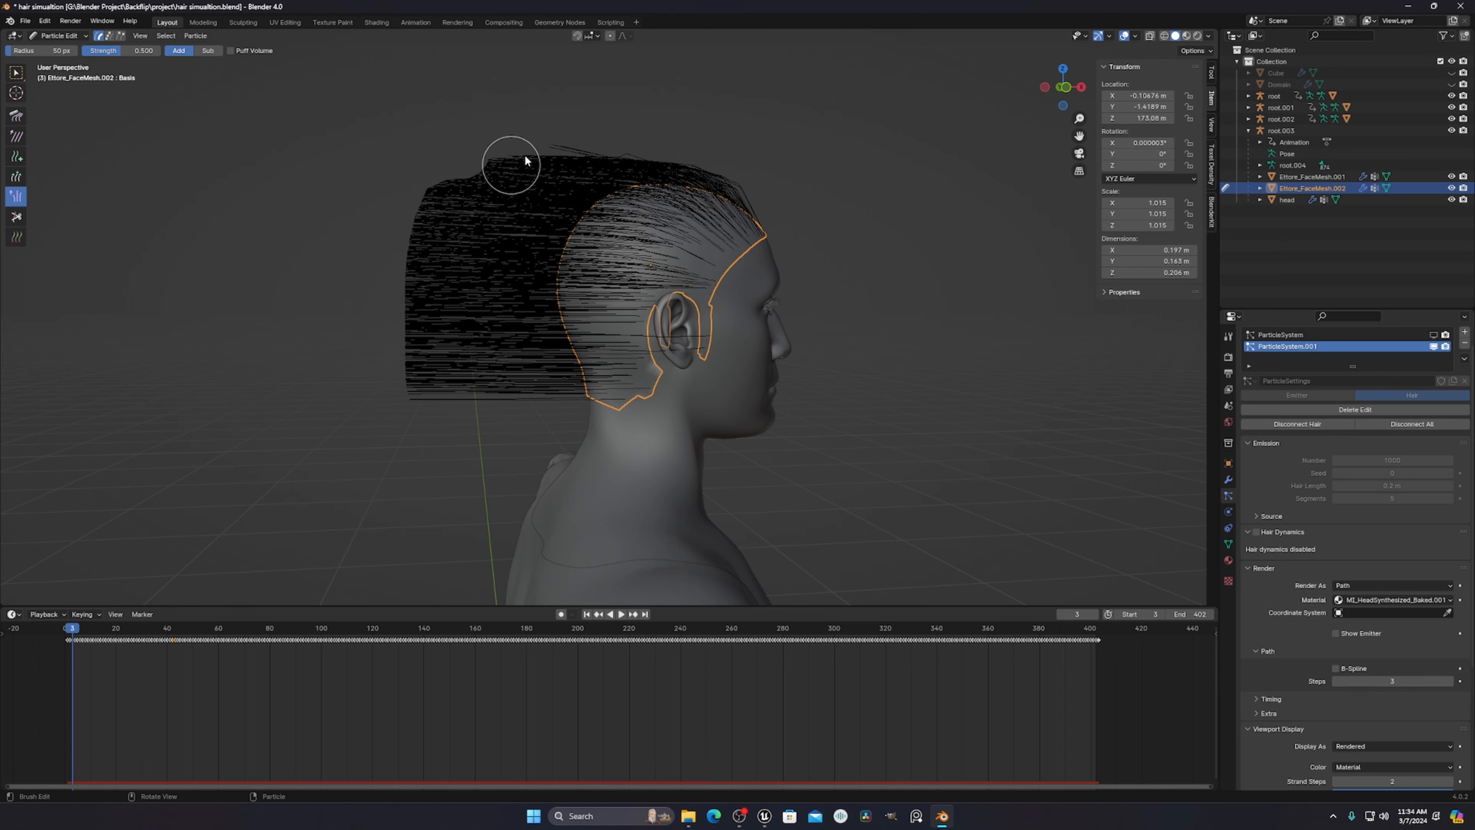
mouse_move(525, 157)
mouse_down()
mouse_move(606, 154)
mouse_move(459, 205)
mouse_move(497, 223)
mouse_up()
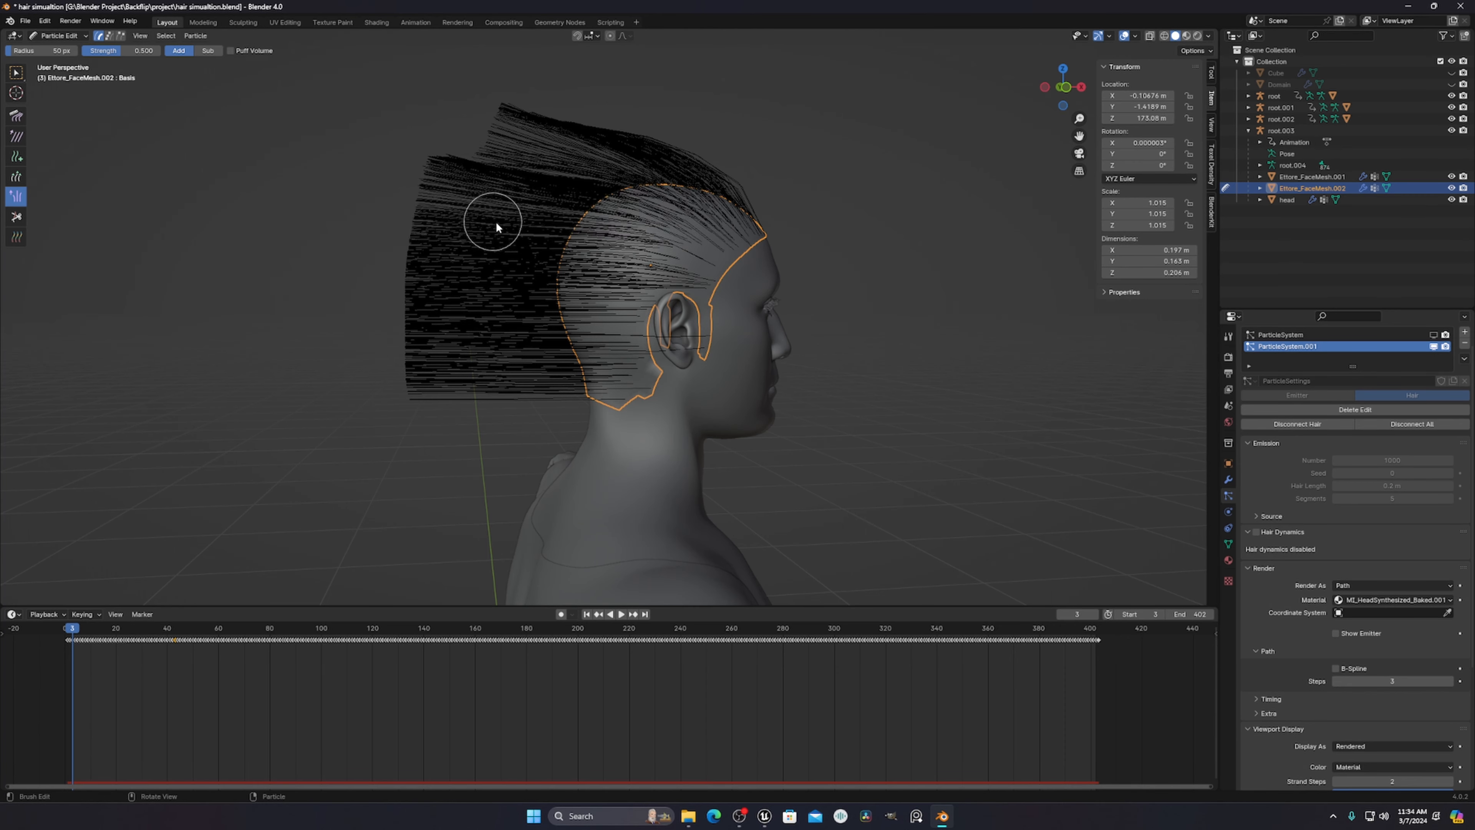
click(16, 176)
mouse_move(430, 389)
mouse_down()
mouse_move(325, 374)
mouse_move(407, 341)
mouse_move(455, 290)
mouse_move(454, 249)
mouse_move(285, 245)
mouse_up()
- Trim the lengthened ends behind the head with the Cut brush
click(16, 216)
mouse_move(273, 386)
mouse_down()
mouse_move(282, 268)
mouse_move(359, 136)
mouse_move(346, 158)
mouse_up()
mouse_move(370, 266)
mouse_down()
mouse_move(461, 99)
mouse_move(411, 165)
mouse_up()
middle_drag(628, 208, 758, 266)
scroll(1295, 464, down, 1)
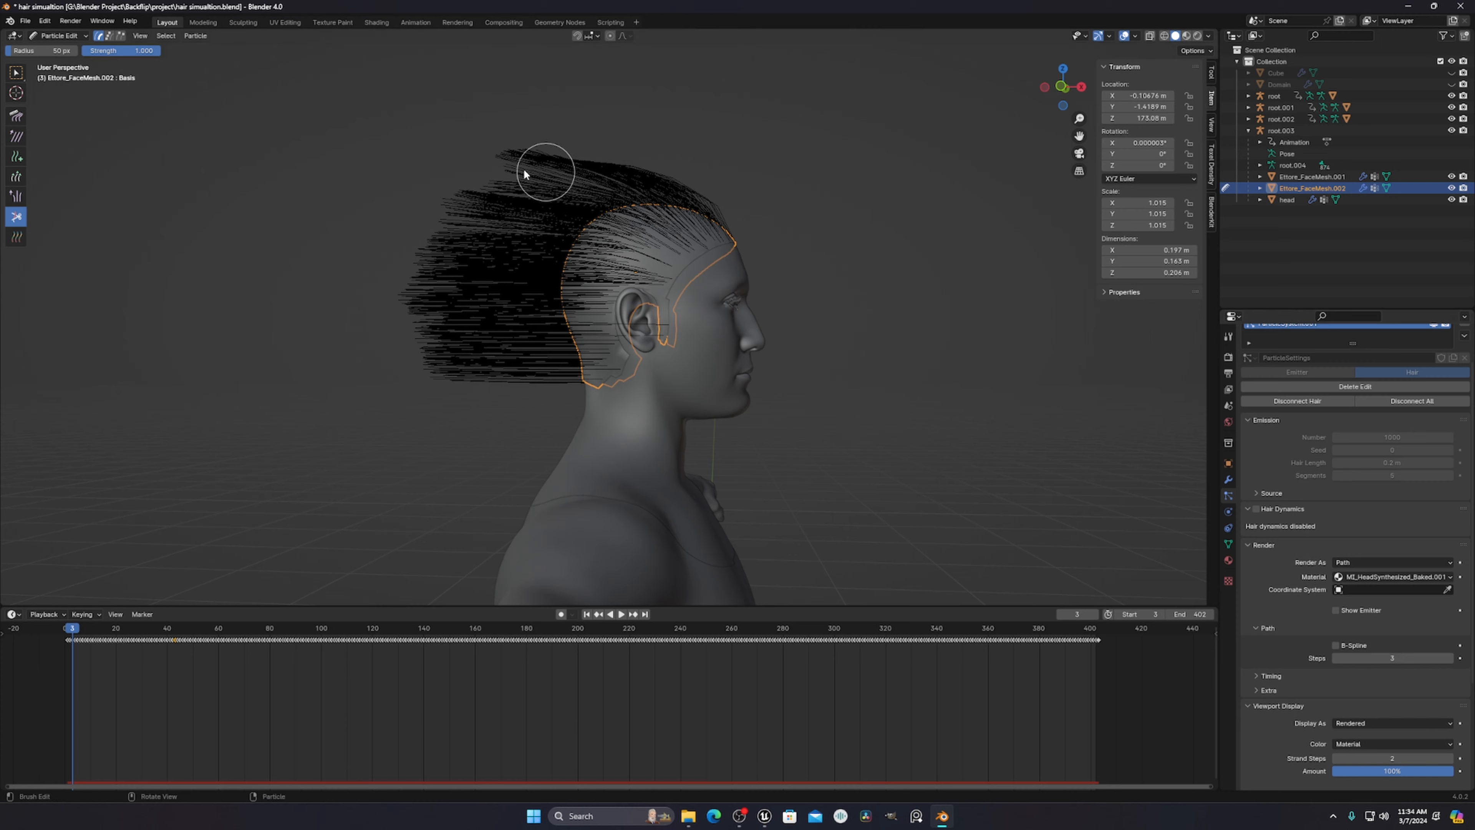
- Switch the scalp mesh to Object Mode and inspect the combed hair from the back, side and hairline
click(57, 36)
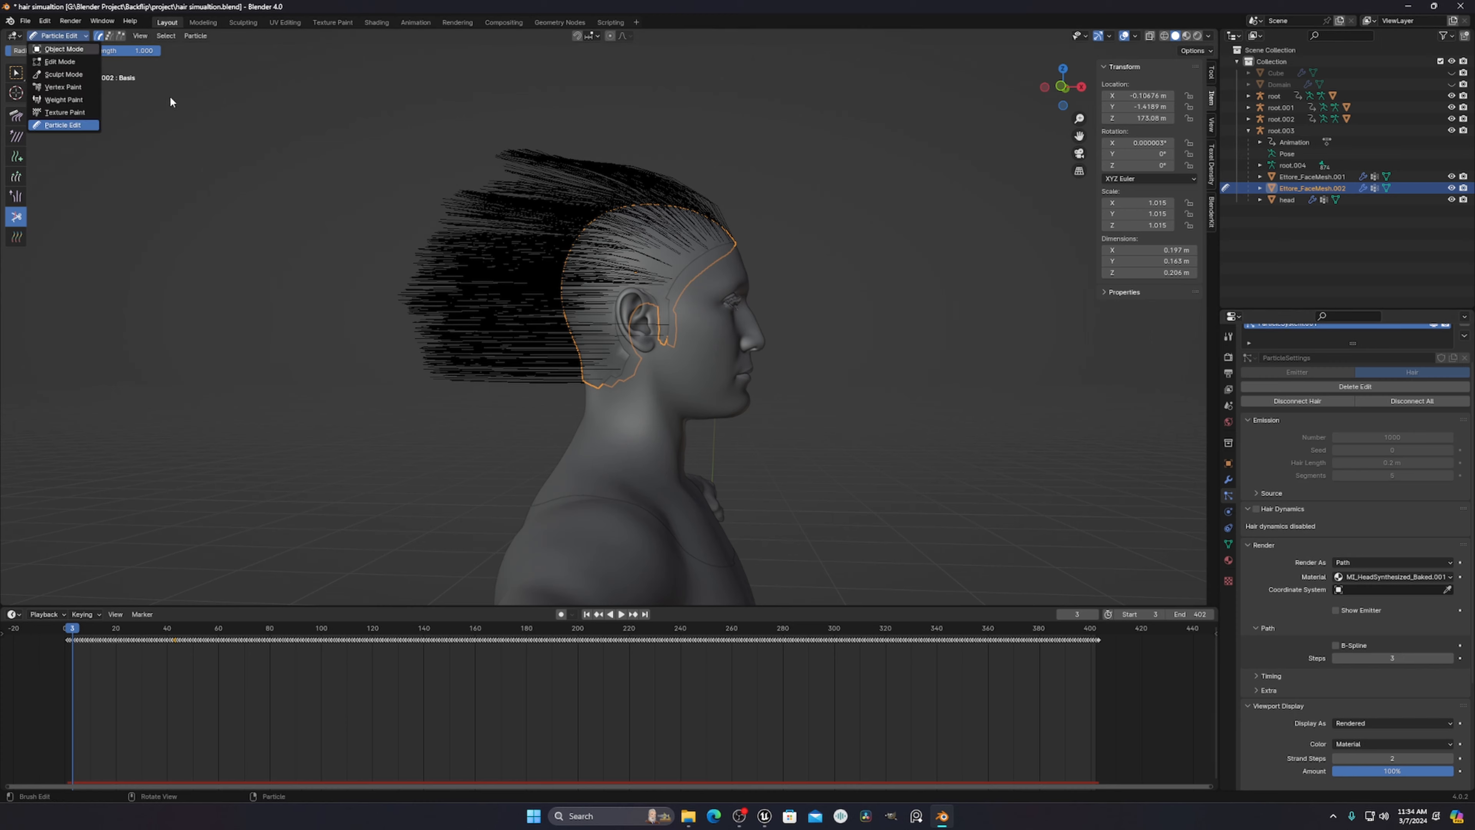
click(61, 50)
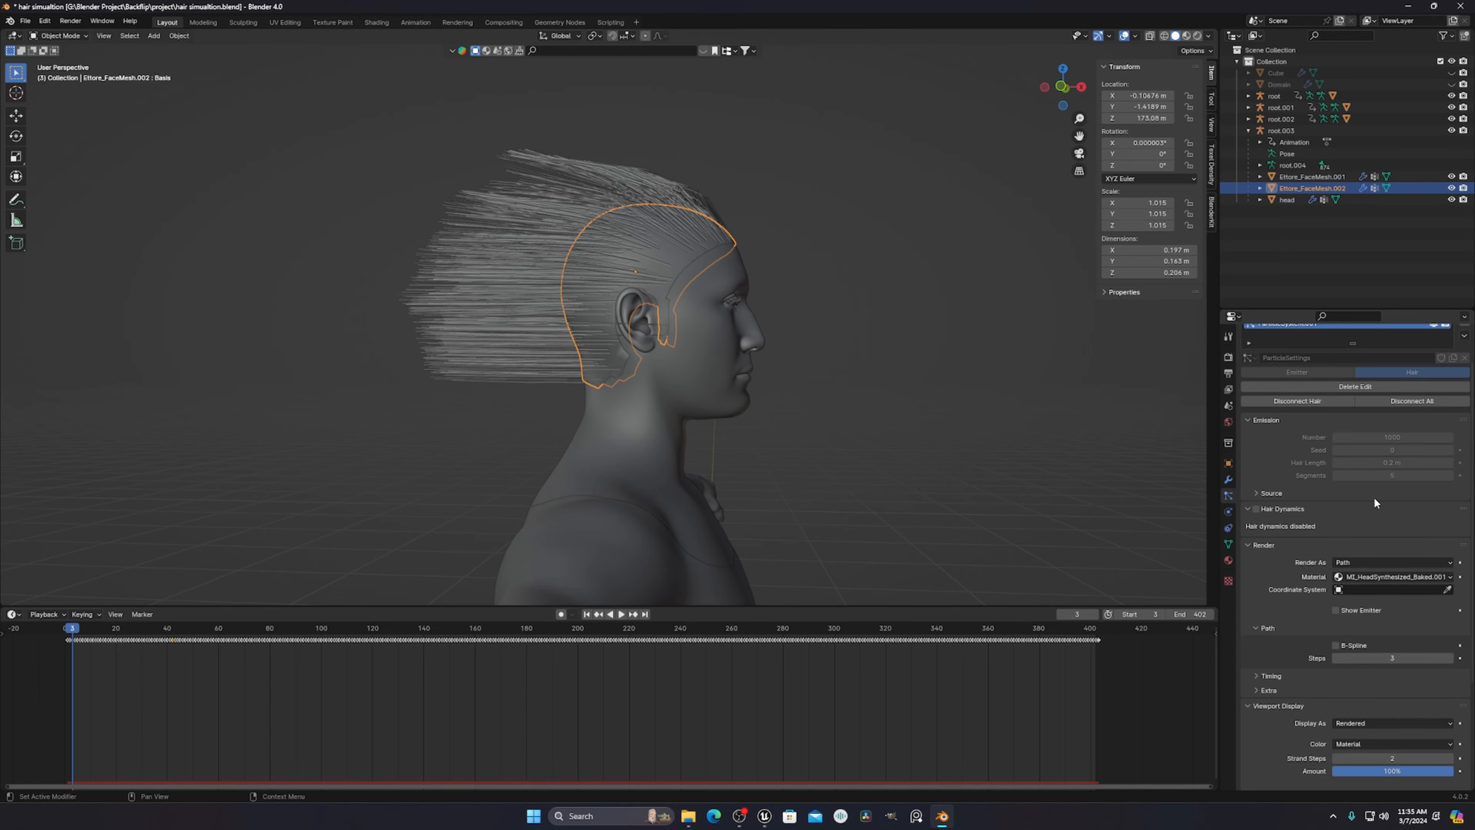
middle_drag(777, 234, 457, 235)
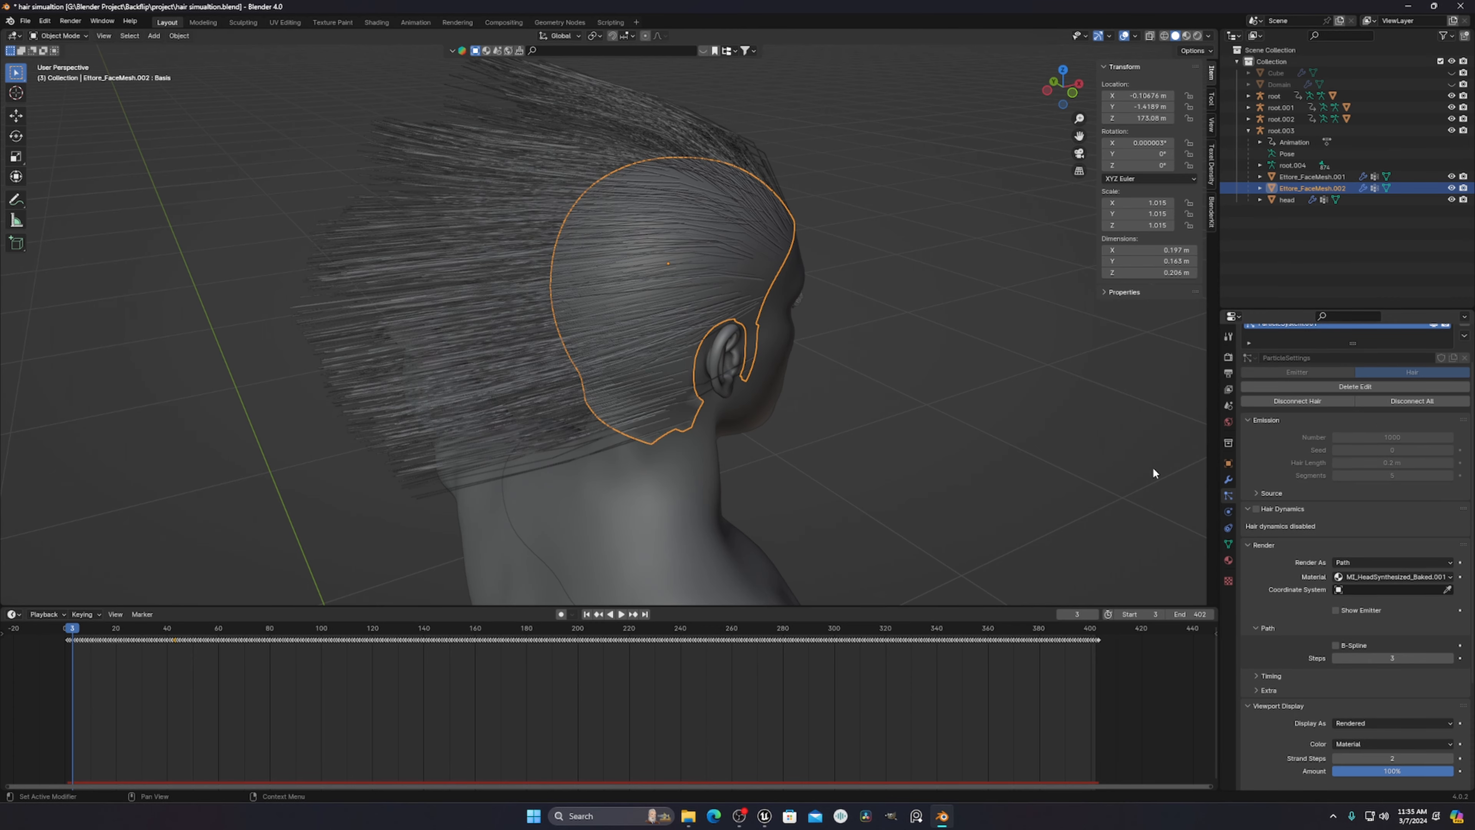
middle_drag(747, 263, 715, 260)
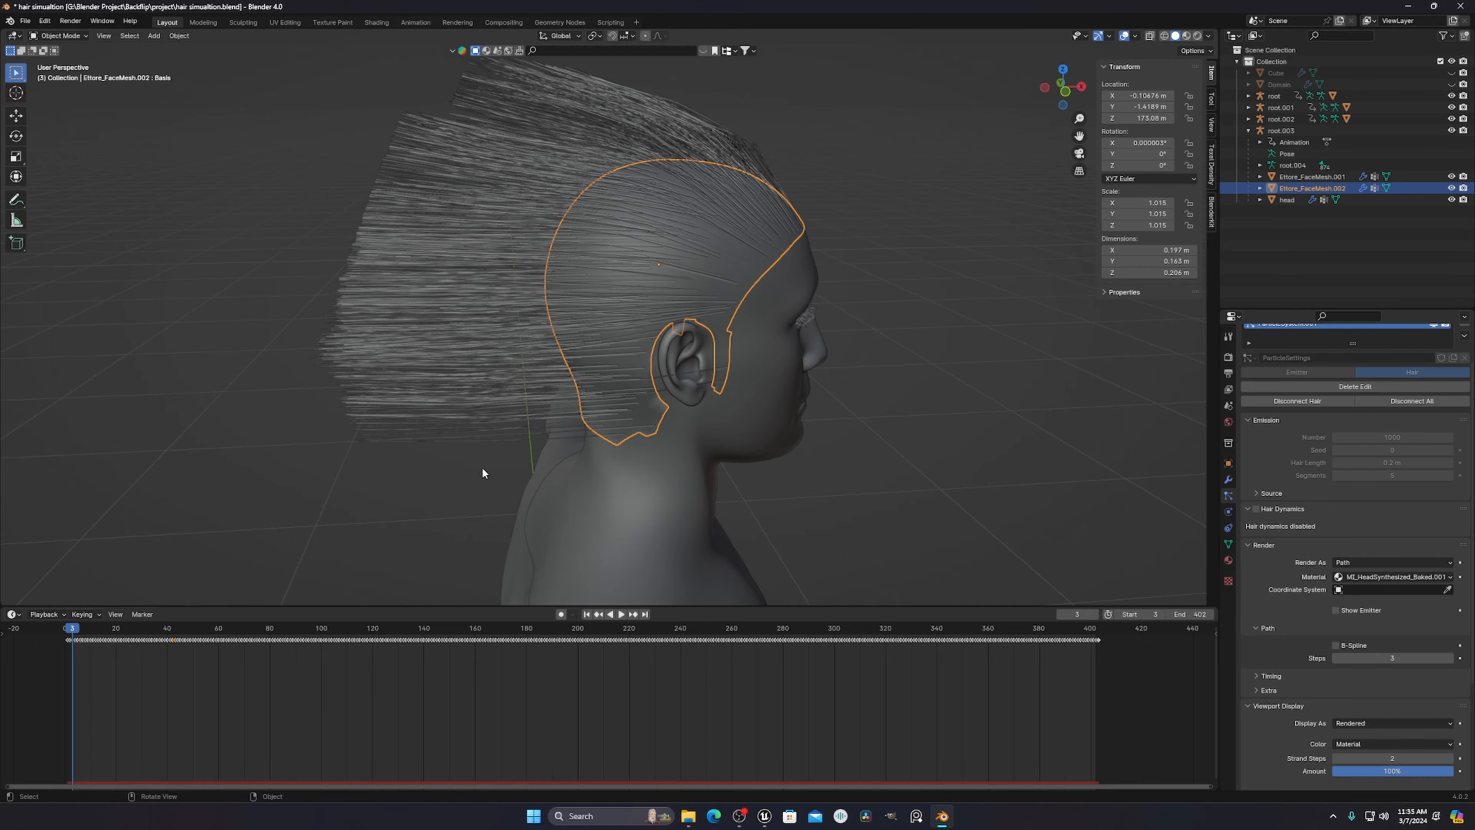
middle_drag(482, 472, 752, 177)
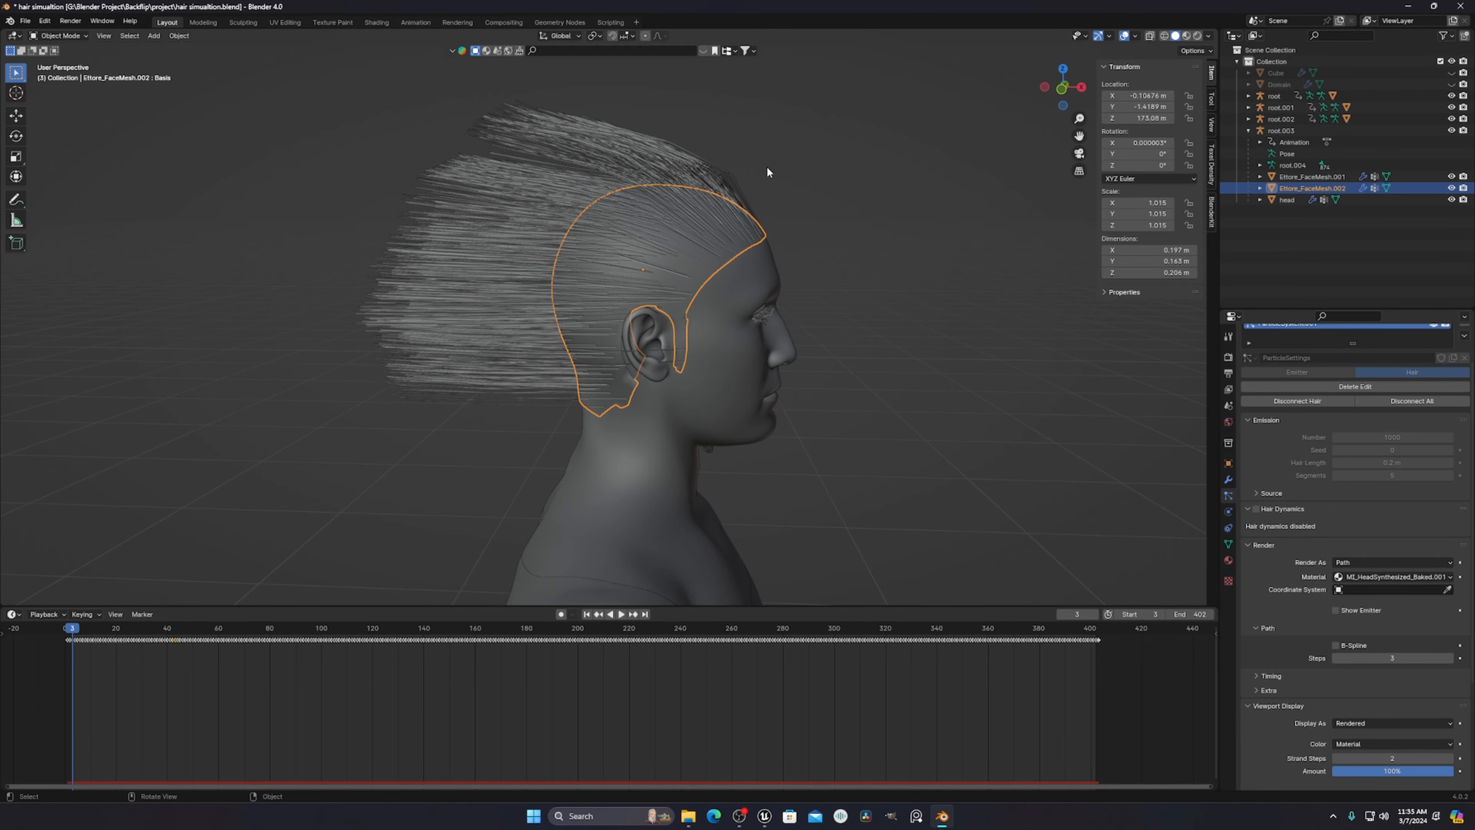
scroll(814, 134, up, 5)
scroll(876, 86, down, 2)
shift+middle_drag(895, 90, 827, 261)
scroll(852, 145, up, 1)
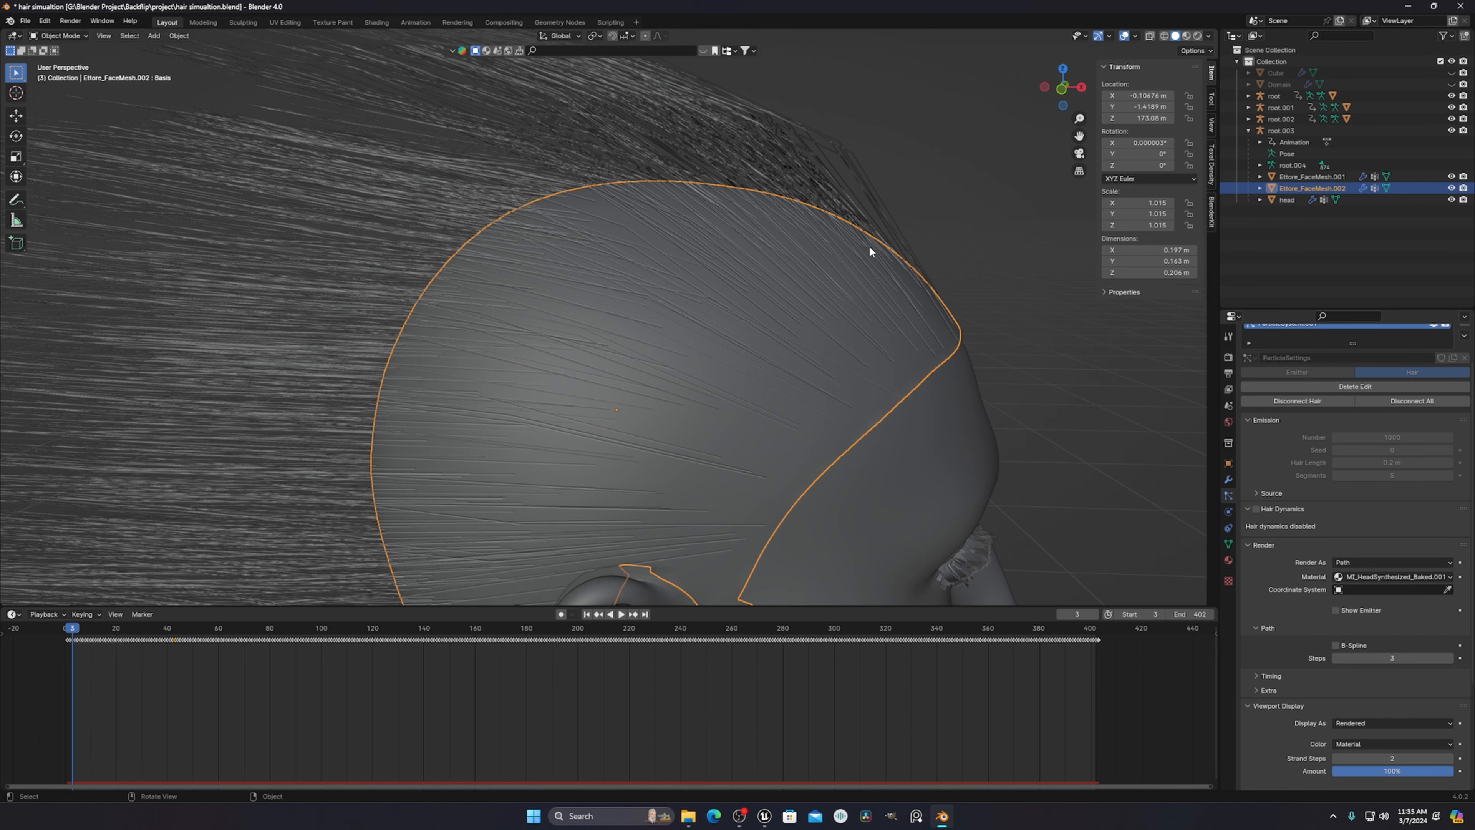
- Select the scalp mesh's first particle system and review its emission and hair dynamics settings
scroll(807, 117, down, 2)
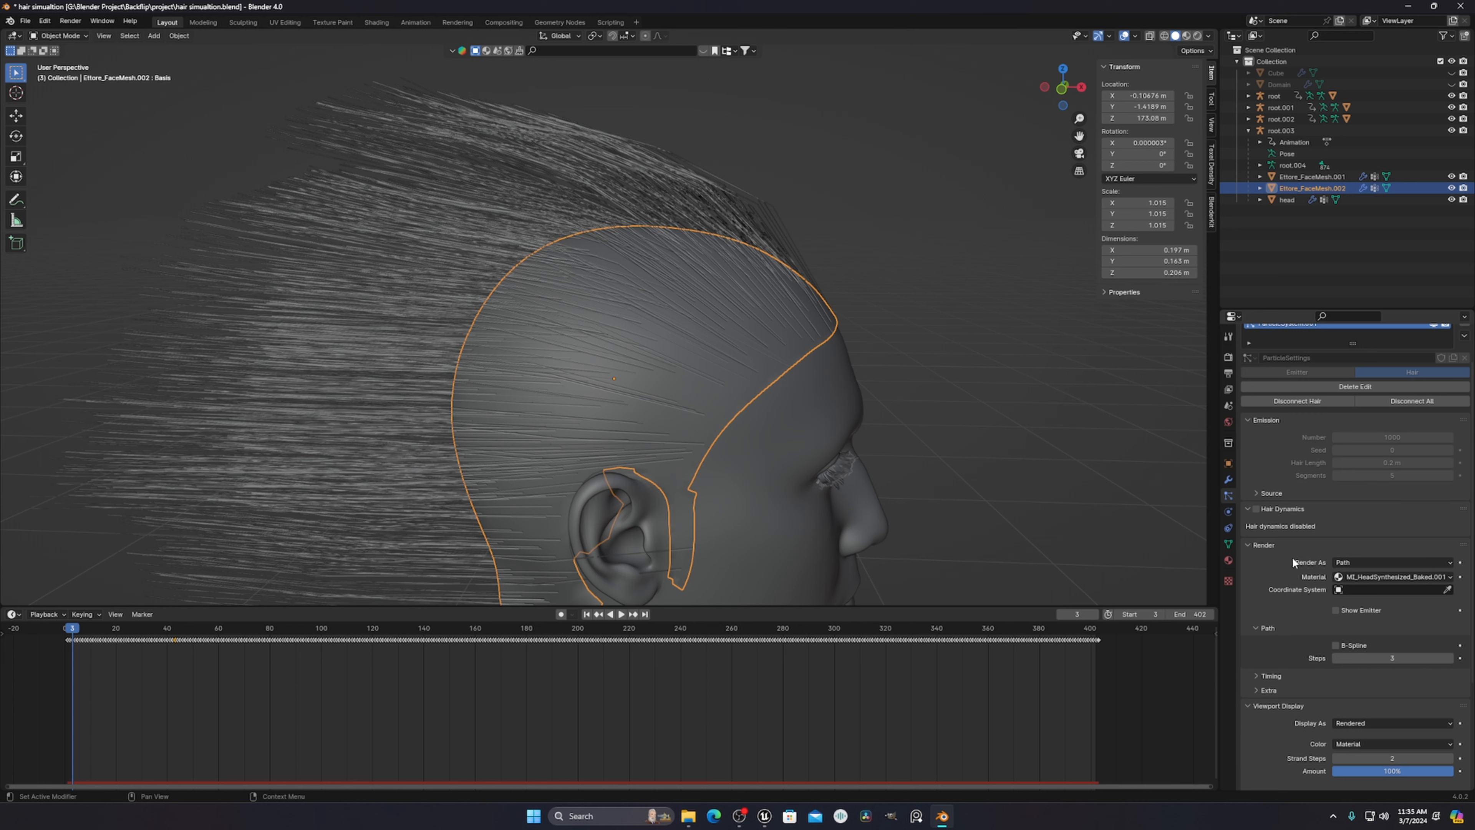
scroll(1399, 597, up, 2)
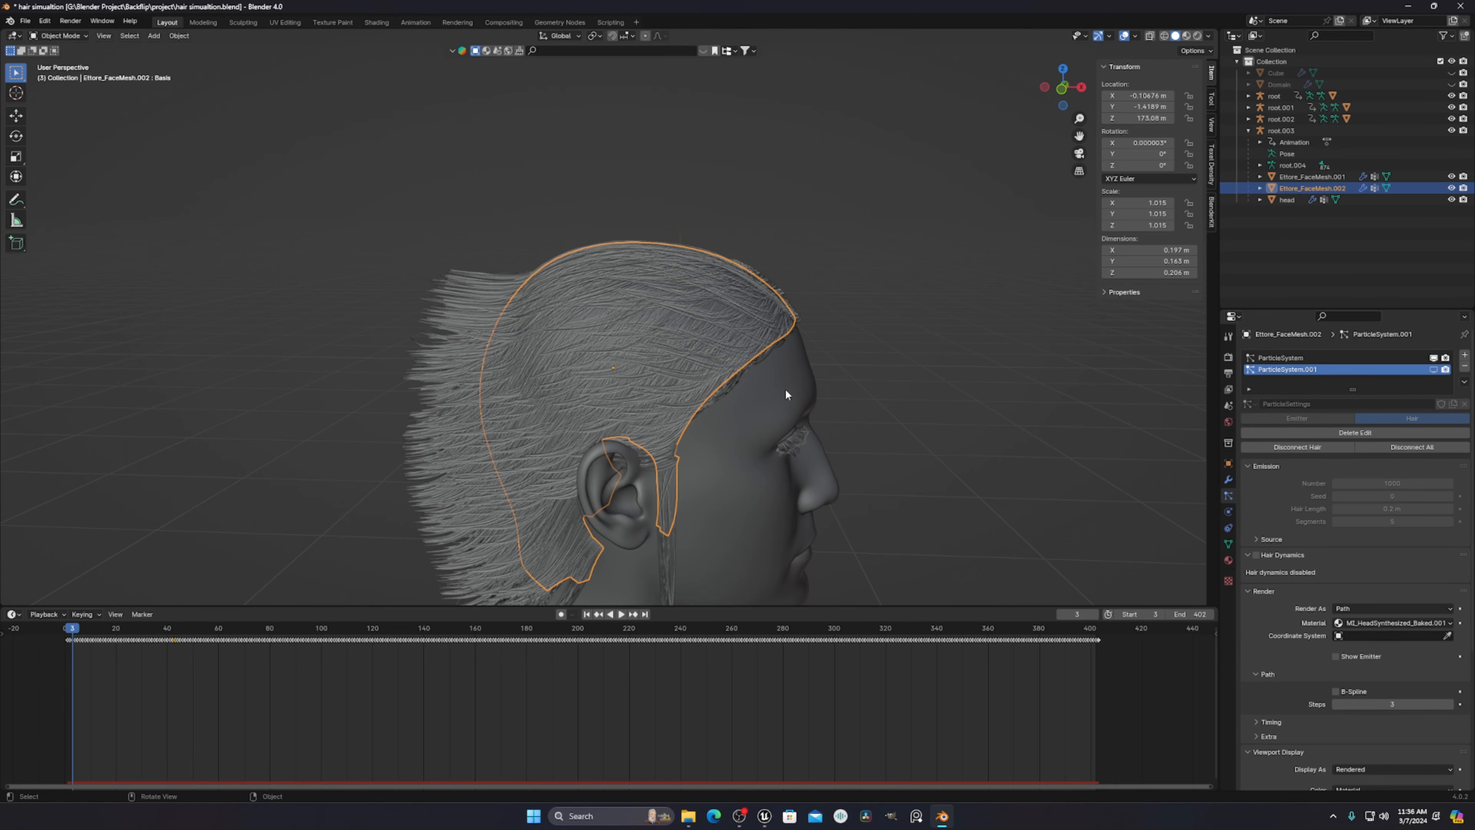
middle_drag(784, 389, 755, 399)
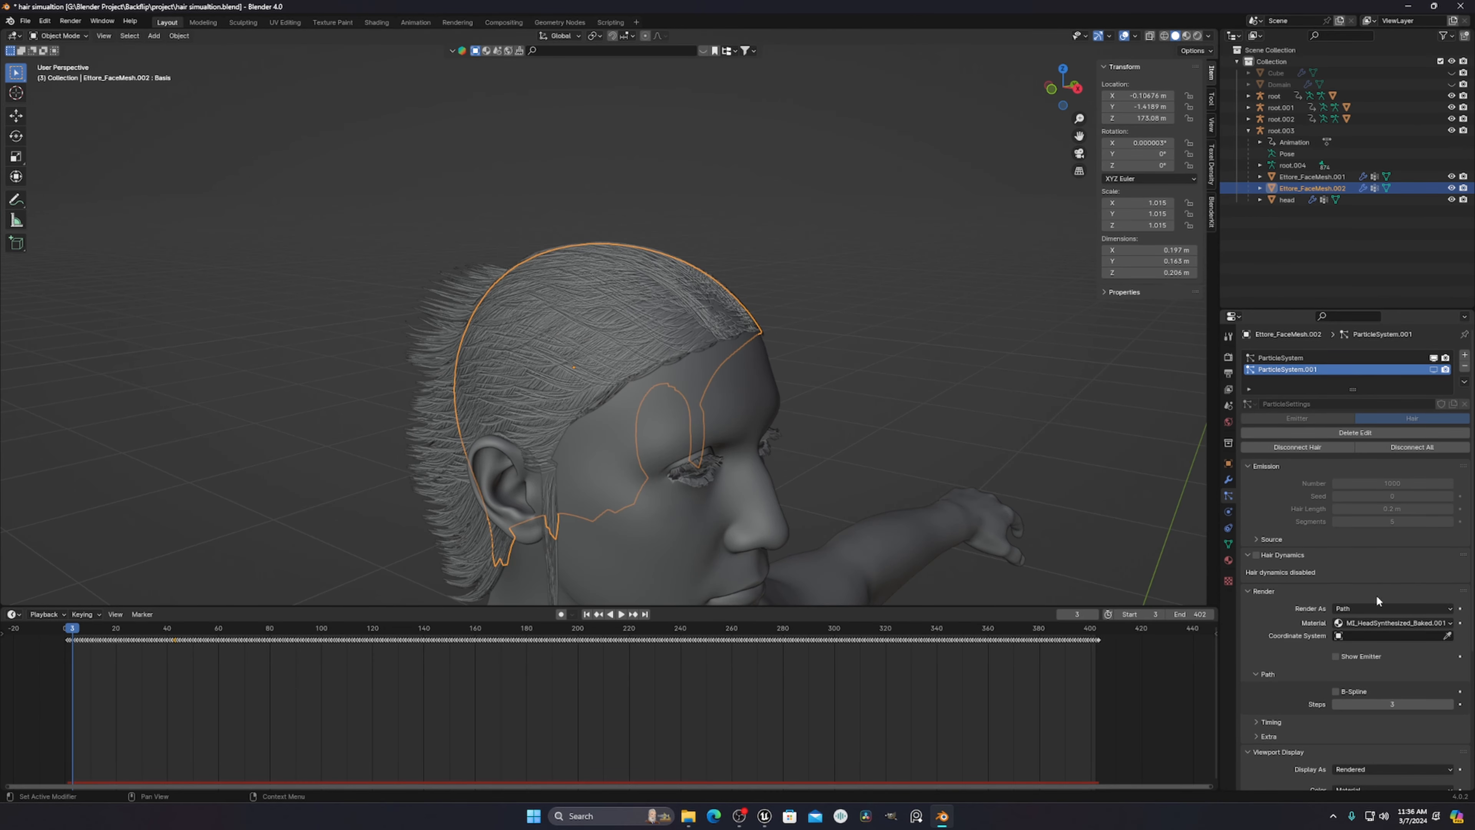
scroll(1374, 599, down, 1)
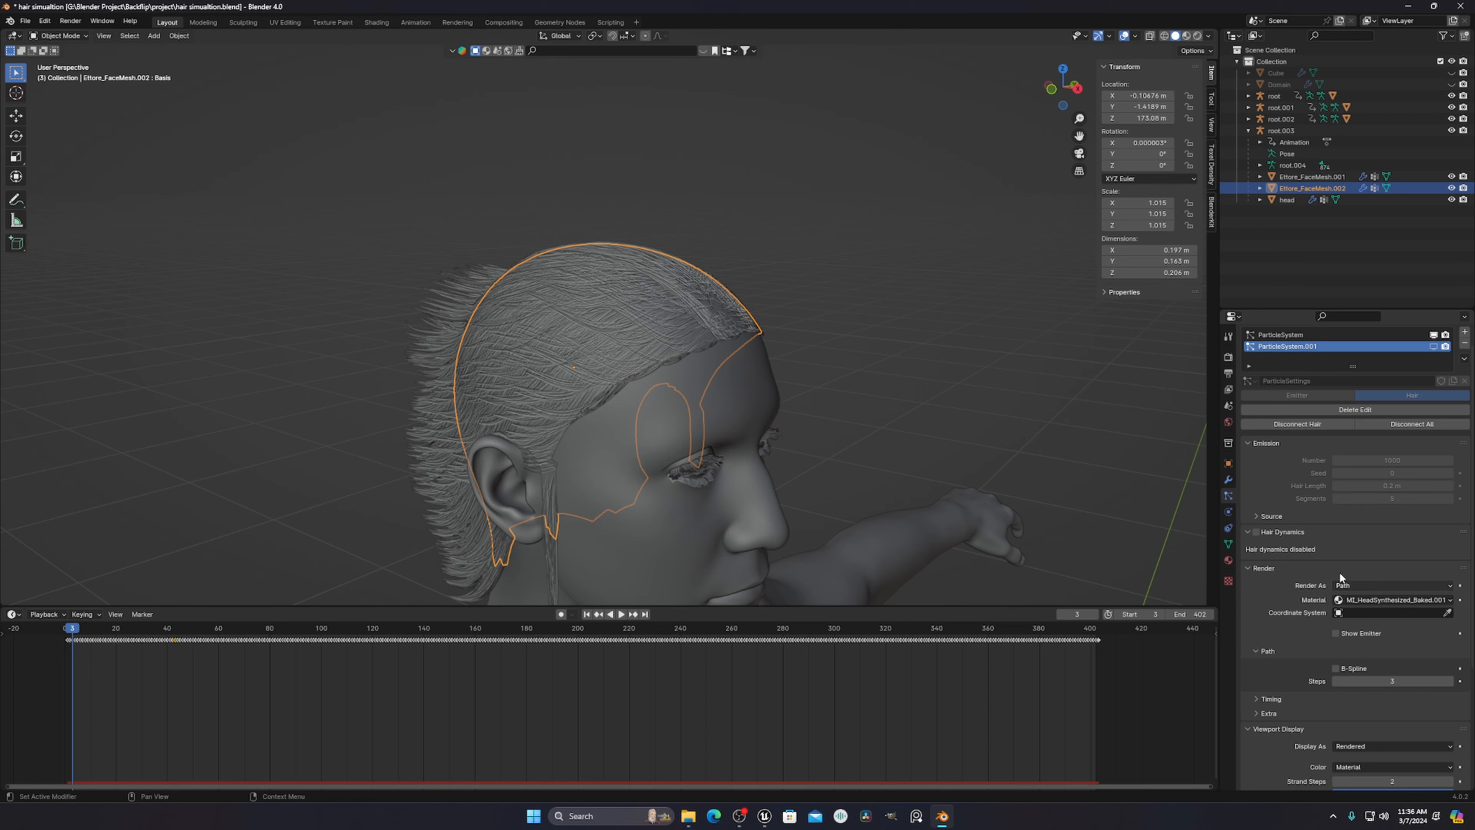
click(1302, 331)
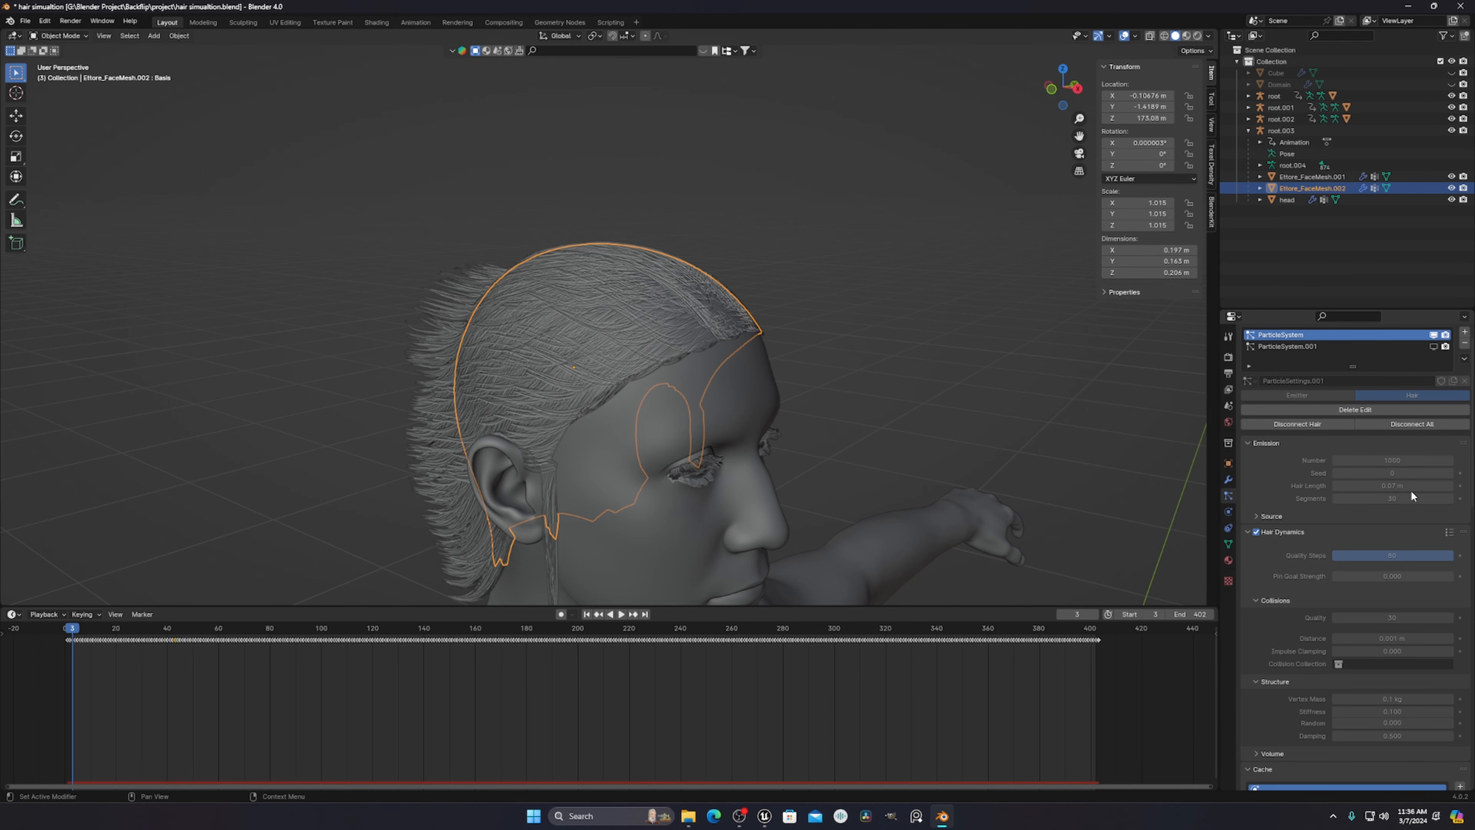
middle_drag(1152, 535, 1208, 537)
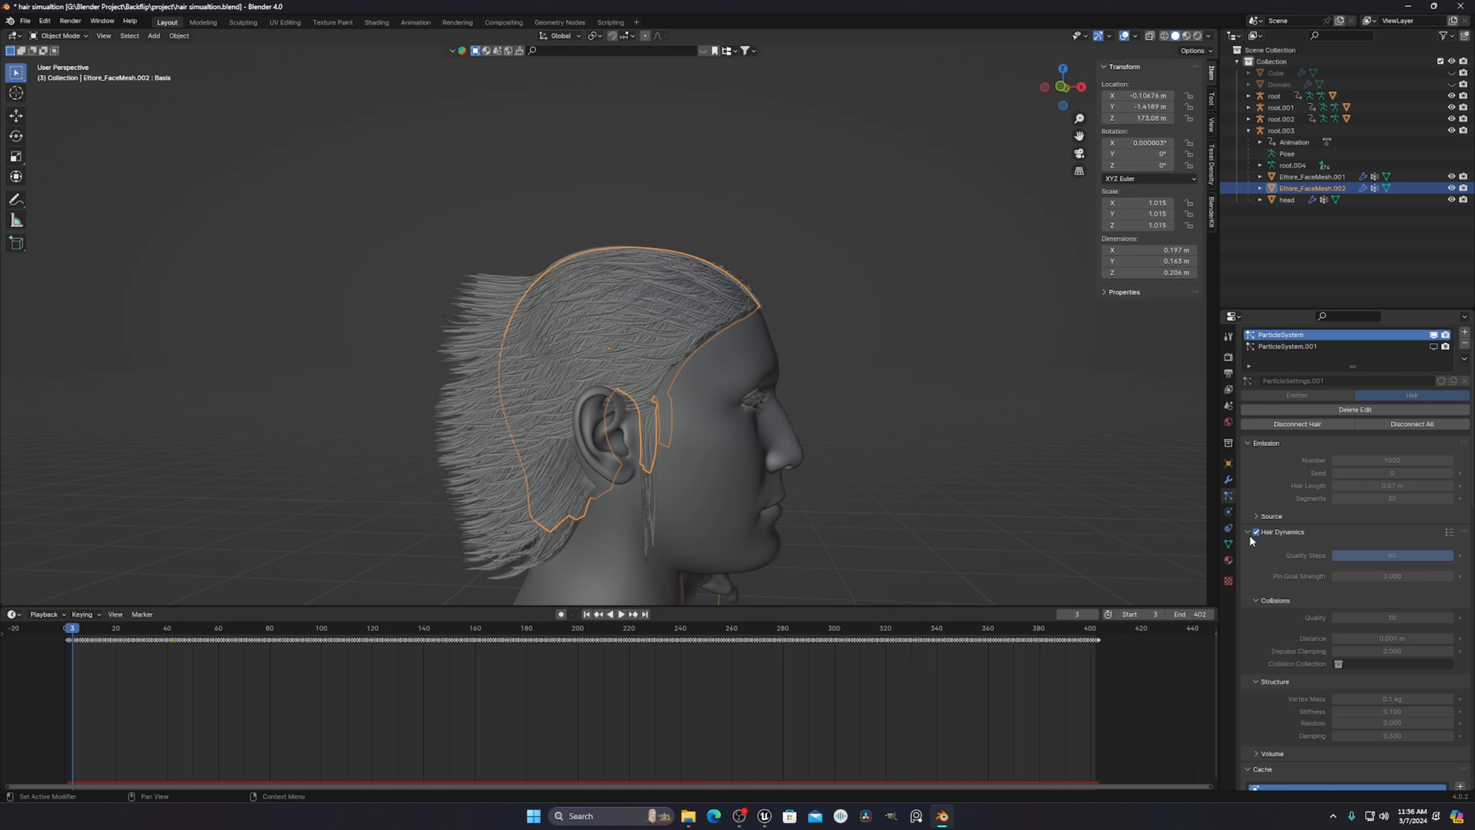
scroll(1287, 539, down, 2)
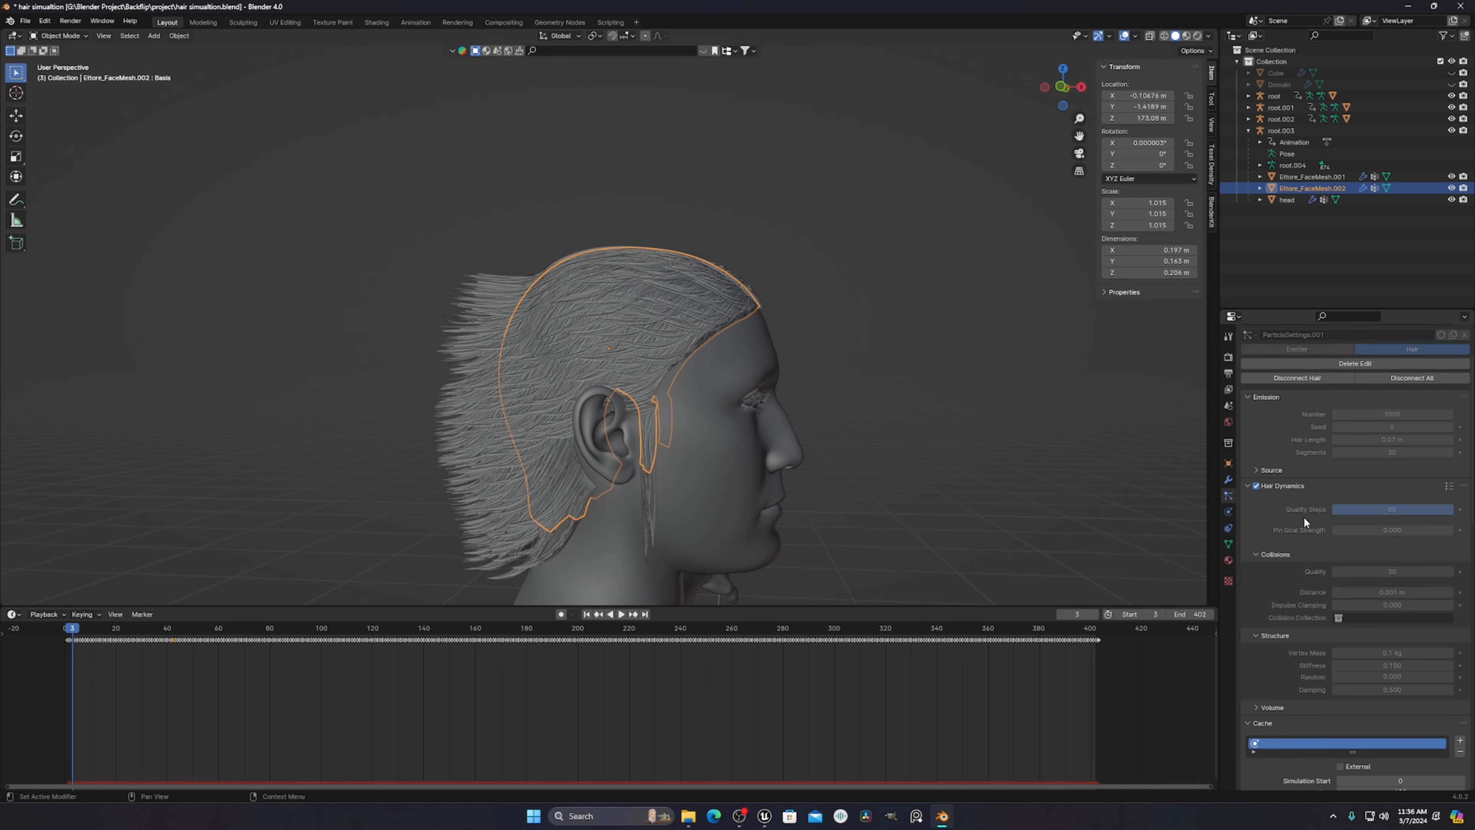
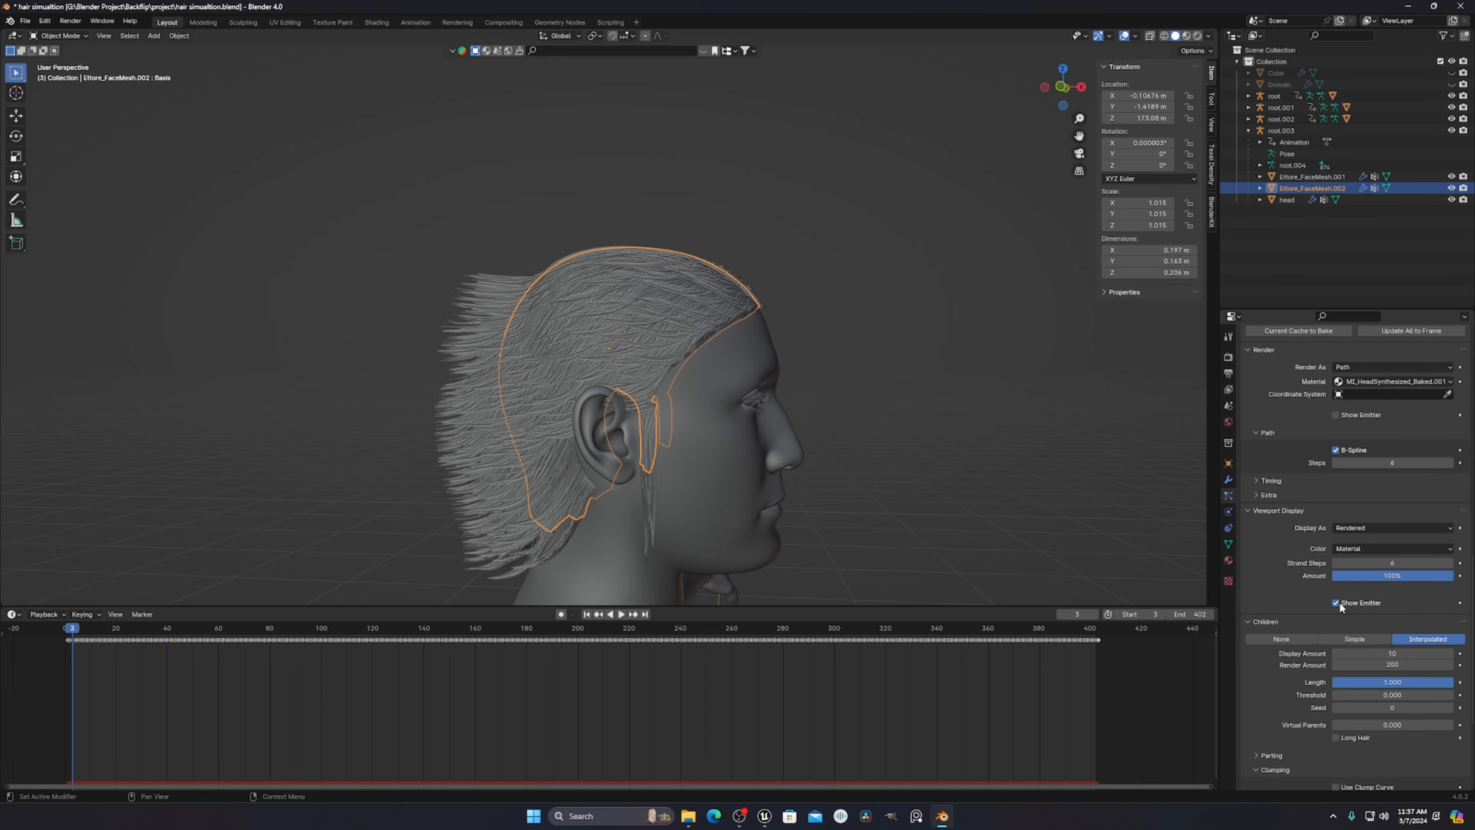
- Switch the viewport display of the emitter off and on again, and inspect the hair over the scalp
click(1335, 603)
click(1335, 603)
scroll(734, 338, up, 4)
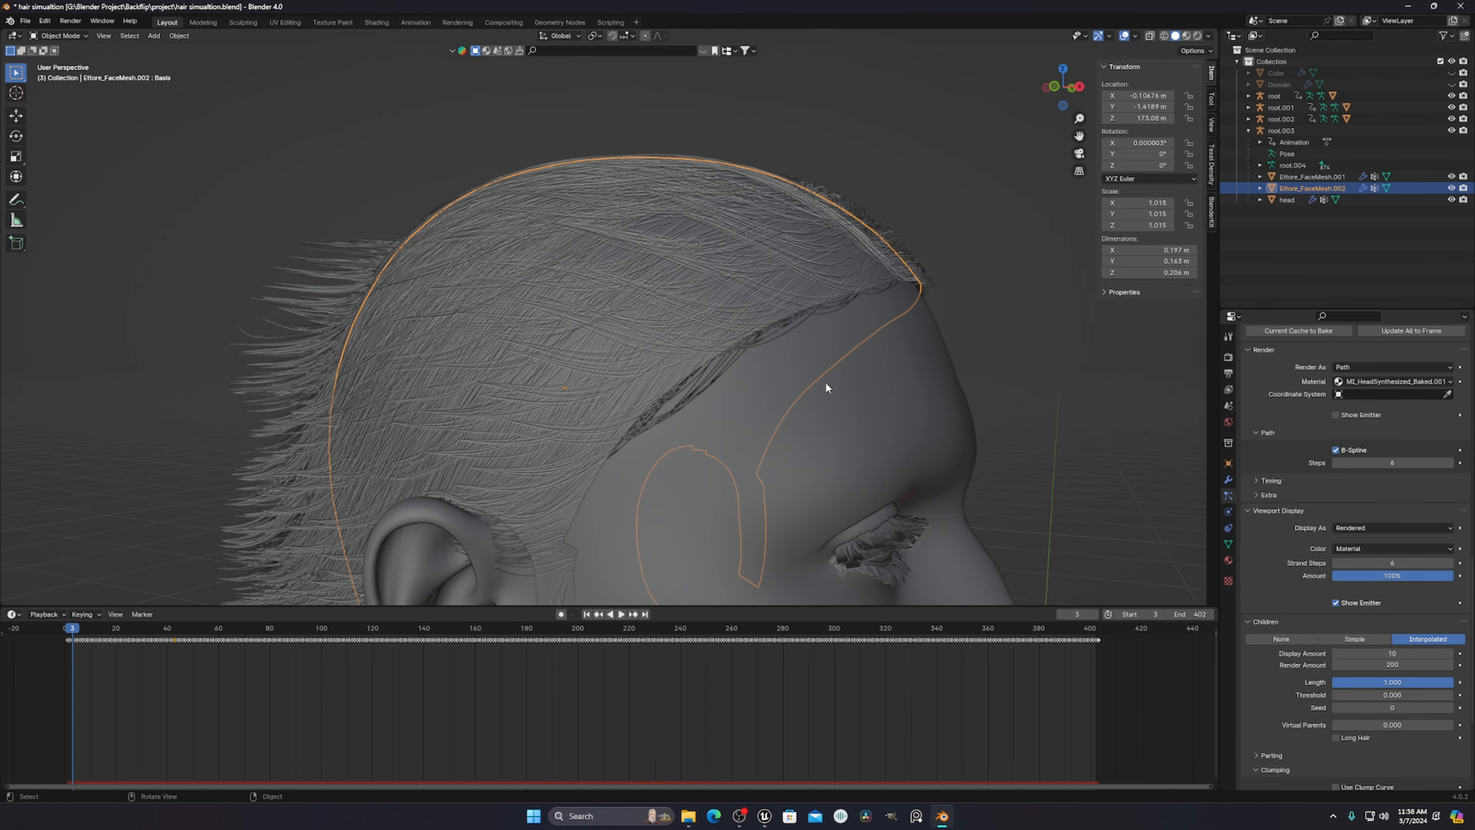
scroll(827, 388, down, 4)
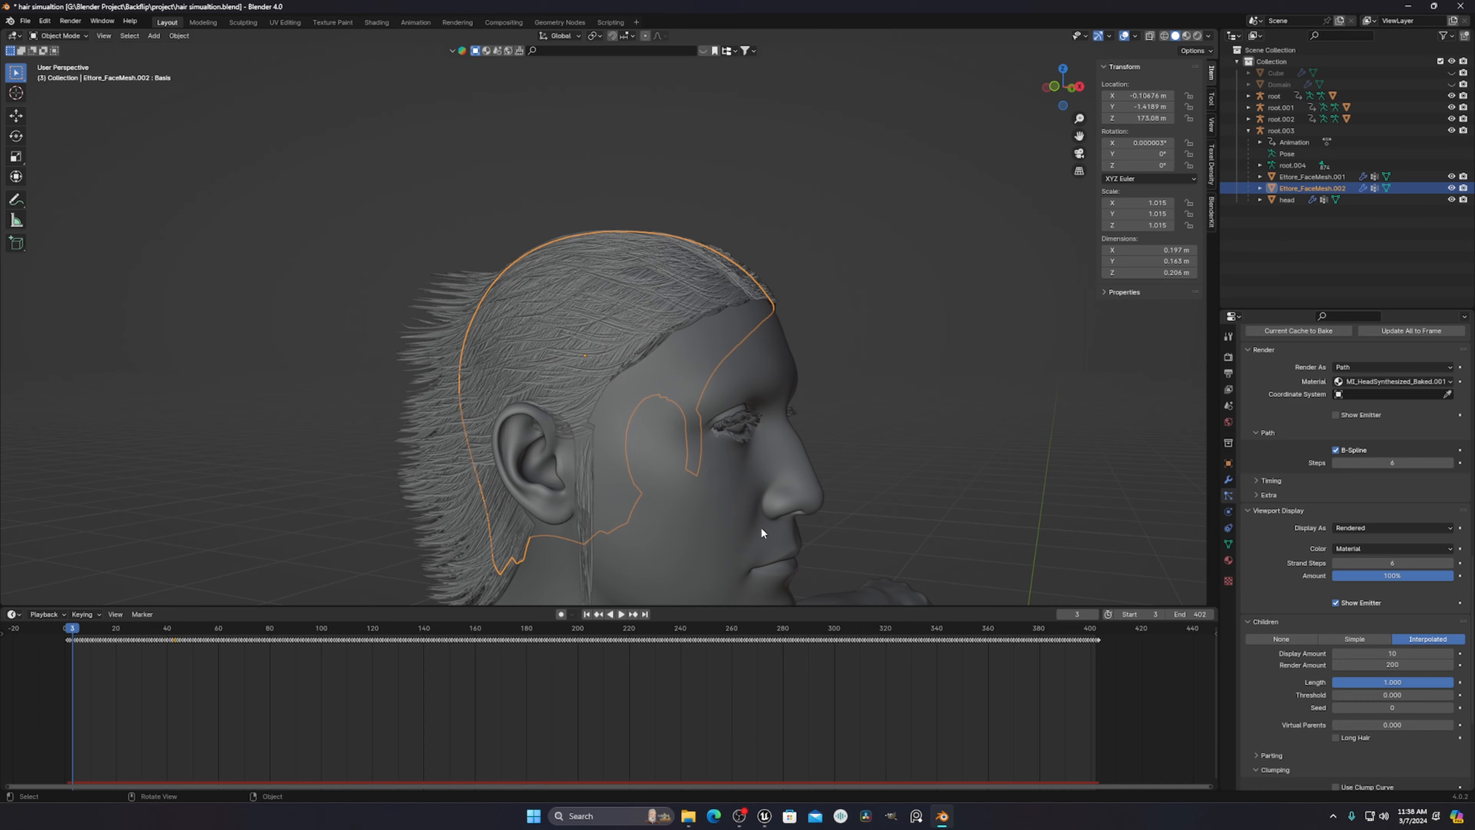
scroll(603, 275, down, 3)
scroll(691, 342, up, 7)
scroll(1388, 661, up, 12)
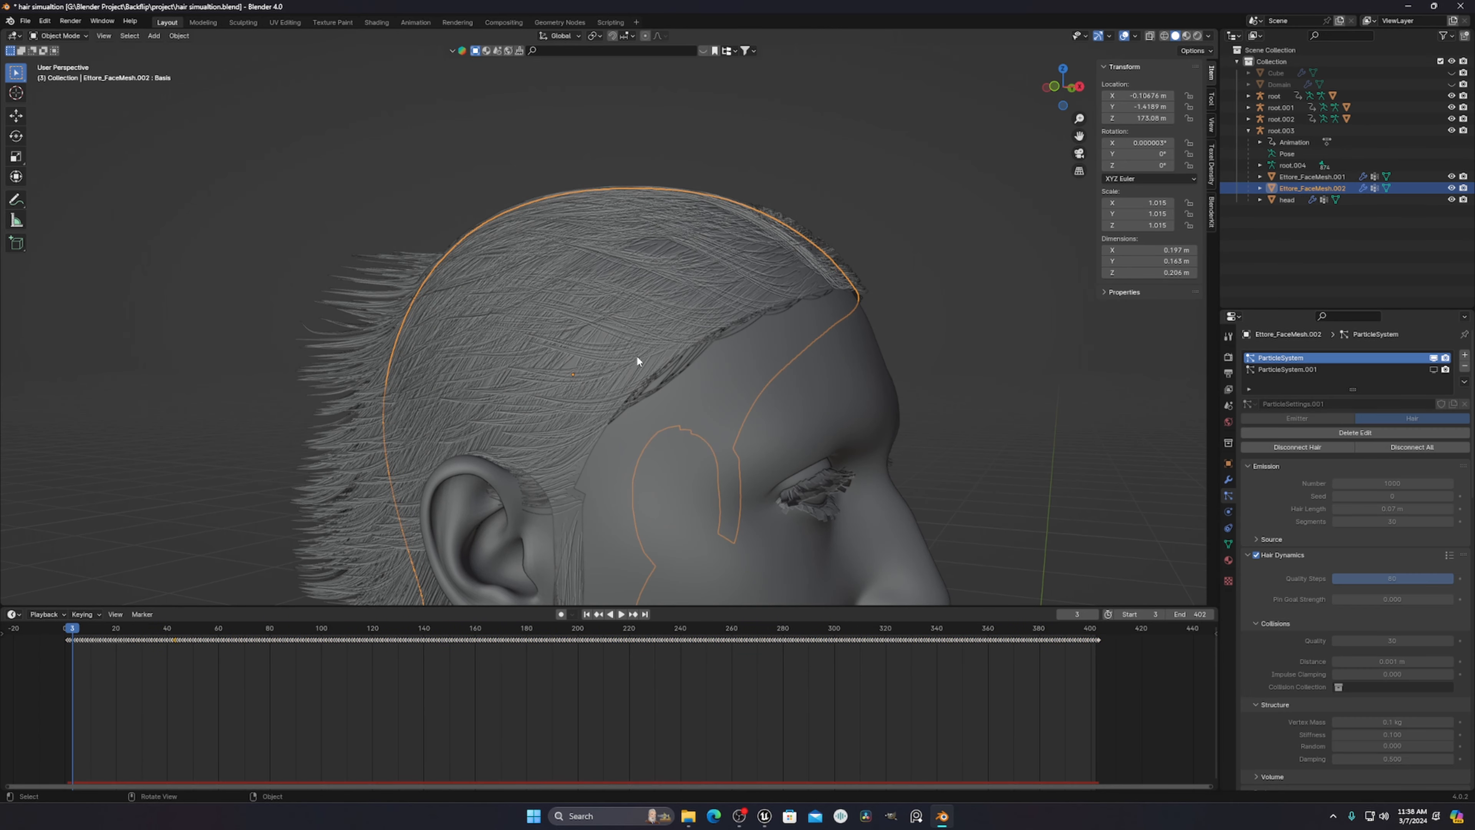
- Turn off Show Emitter in the particle system's viewport display to hide the scalp mesh beneath the hair
scroll(1388, 662, down, 15)
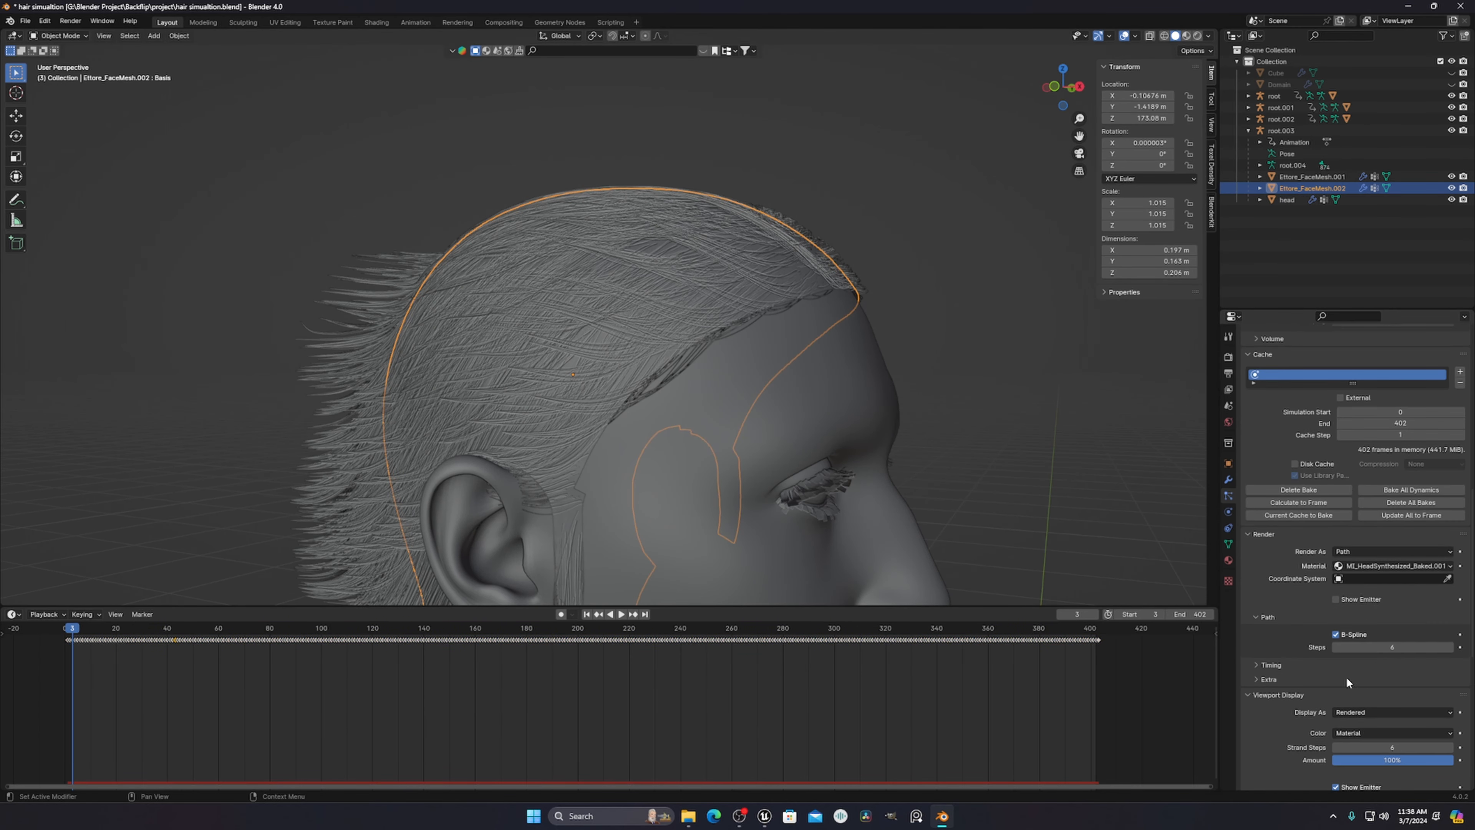
scroll(1348, 647, down, 4)
click(1346, 695)
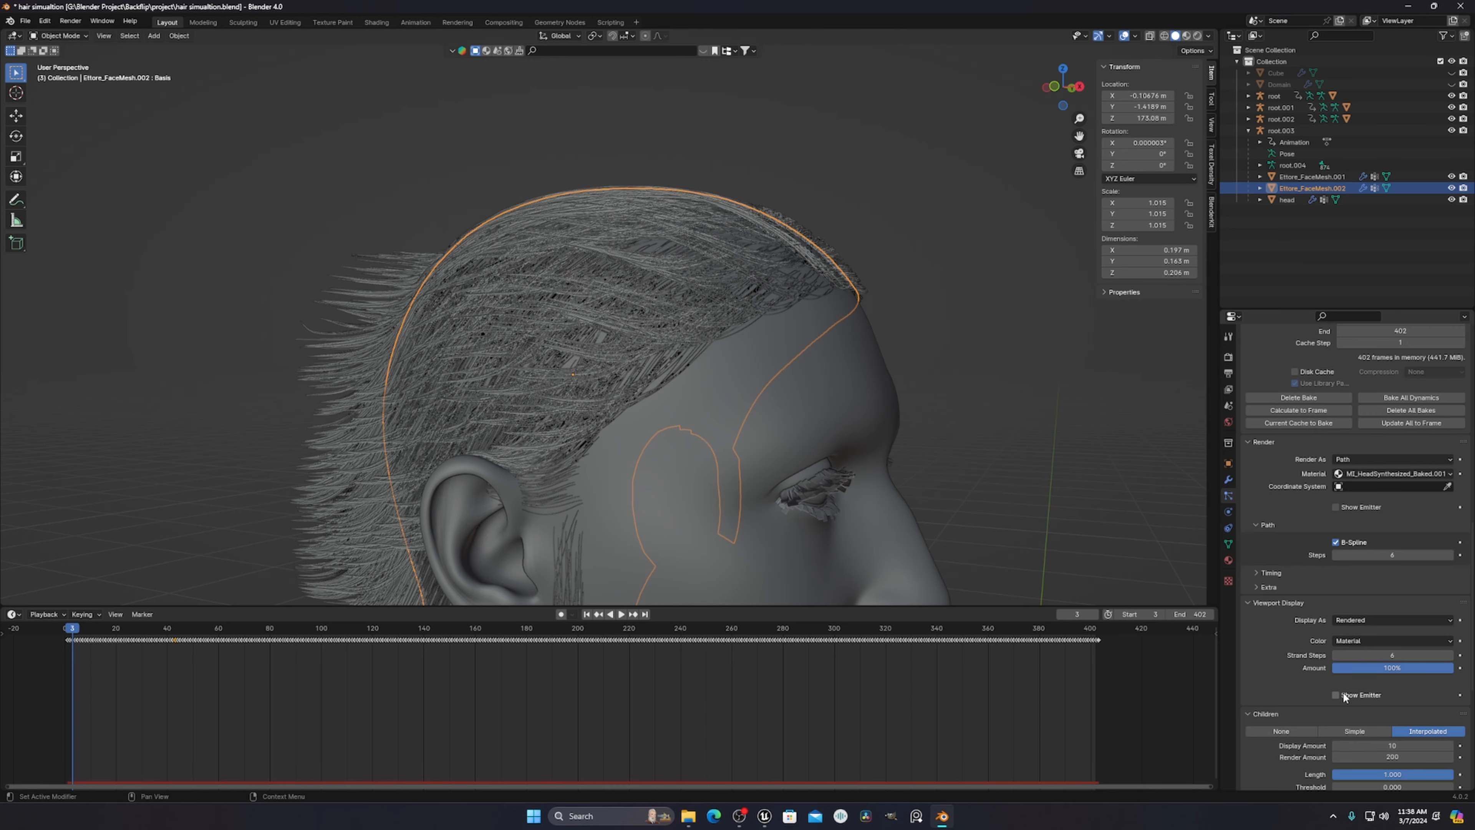
scroll(808, 412, down, 2)
middle_drag(808, 413, 775, 413)
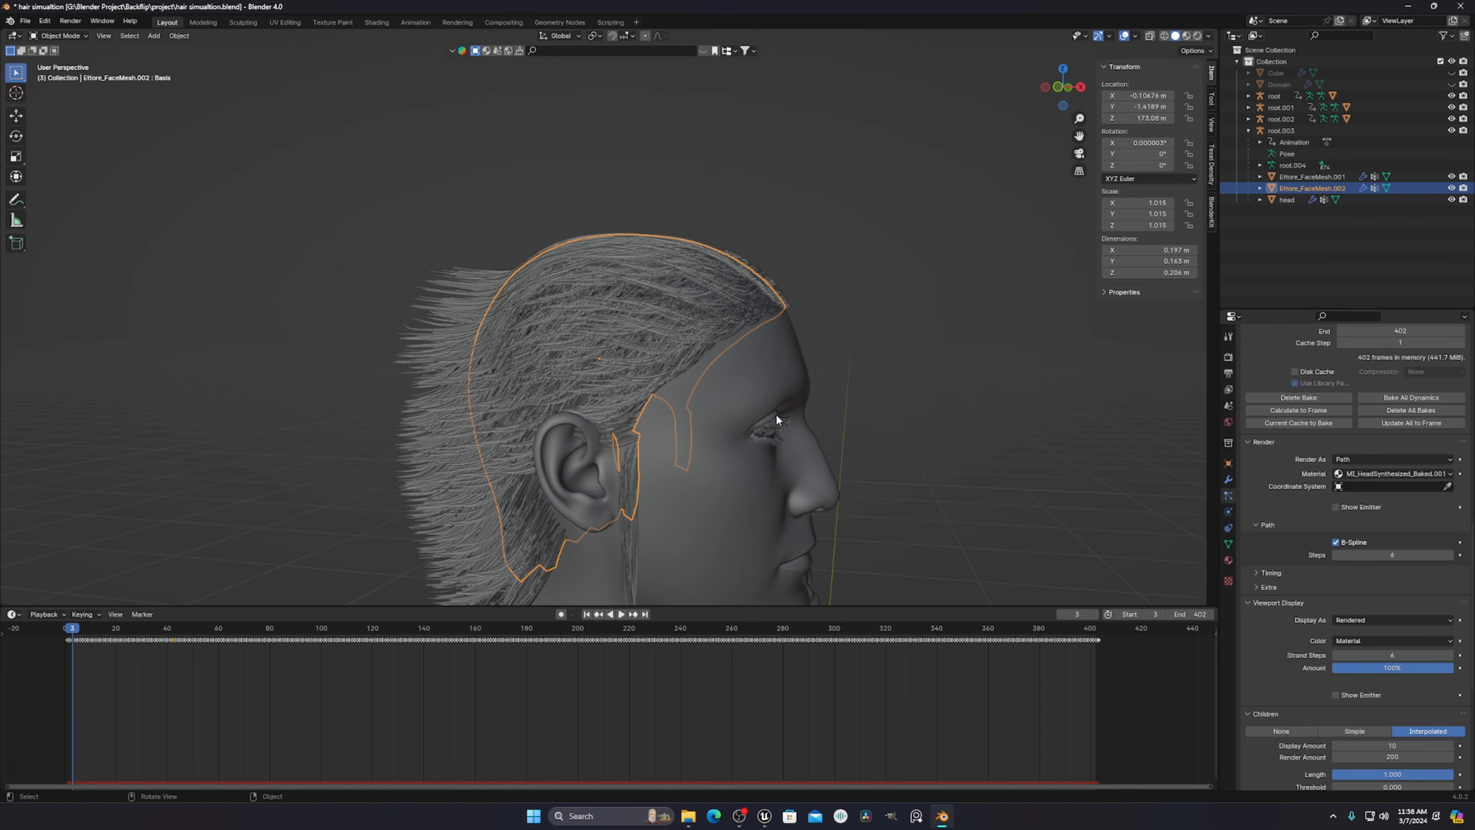
- Review the display amount of the interpolated children and examine the strand density around the head
scroll(1324, 565, down, 5)
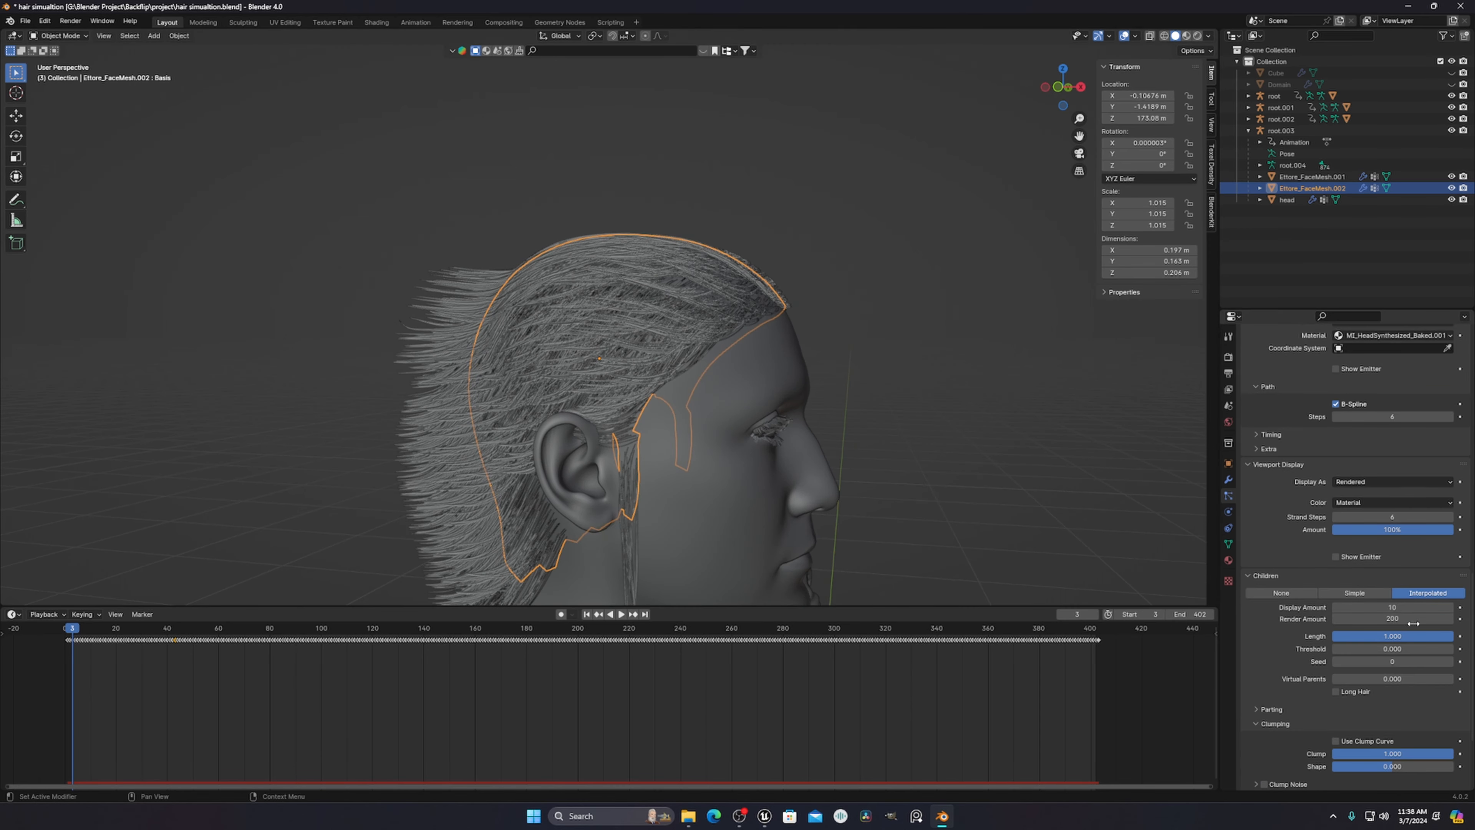
scroll(1408, 622, down, 2)
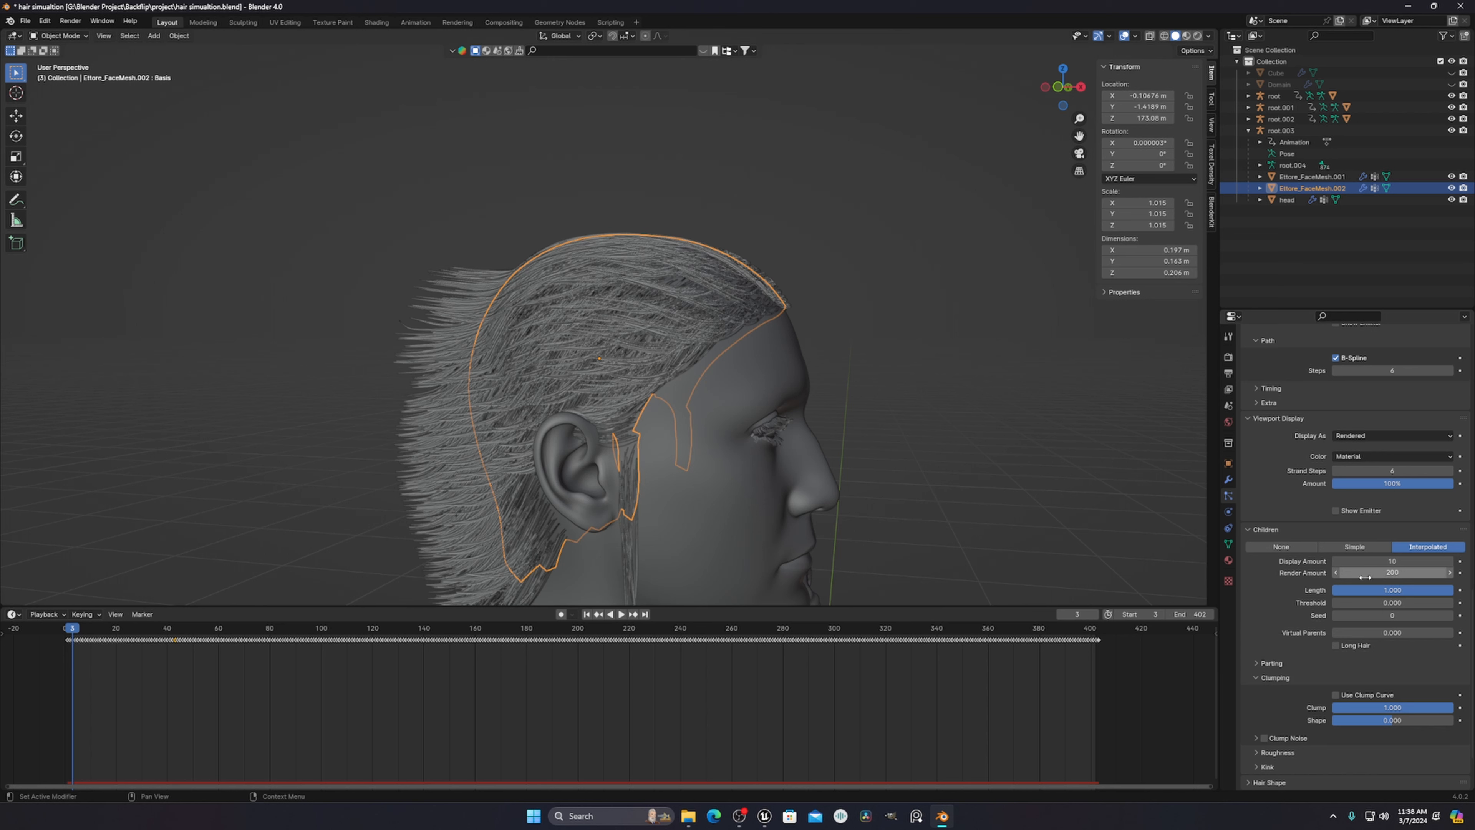
click(1384, 561)
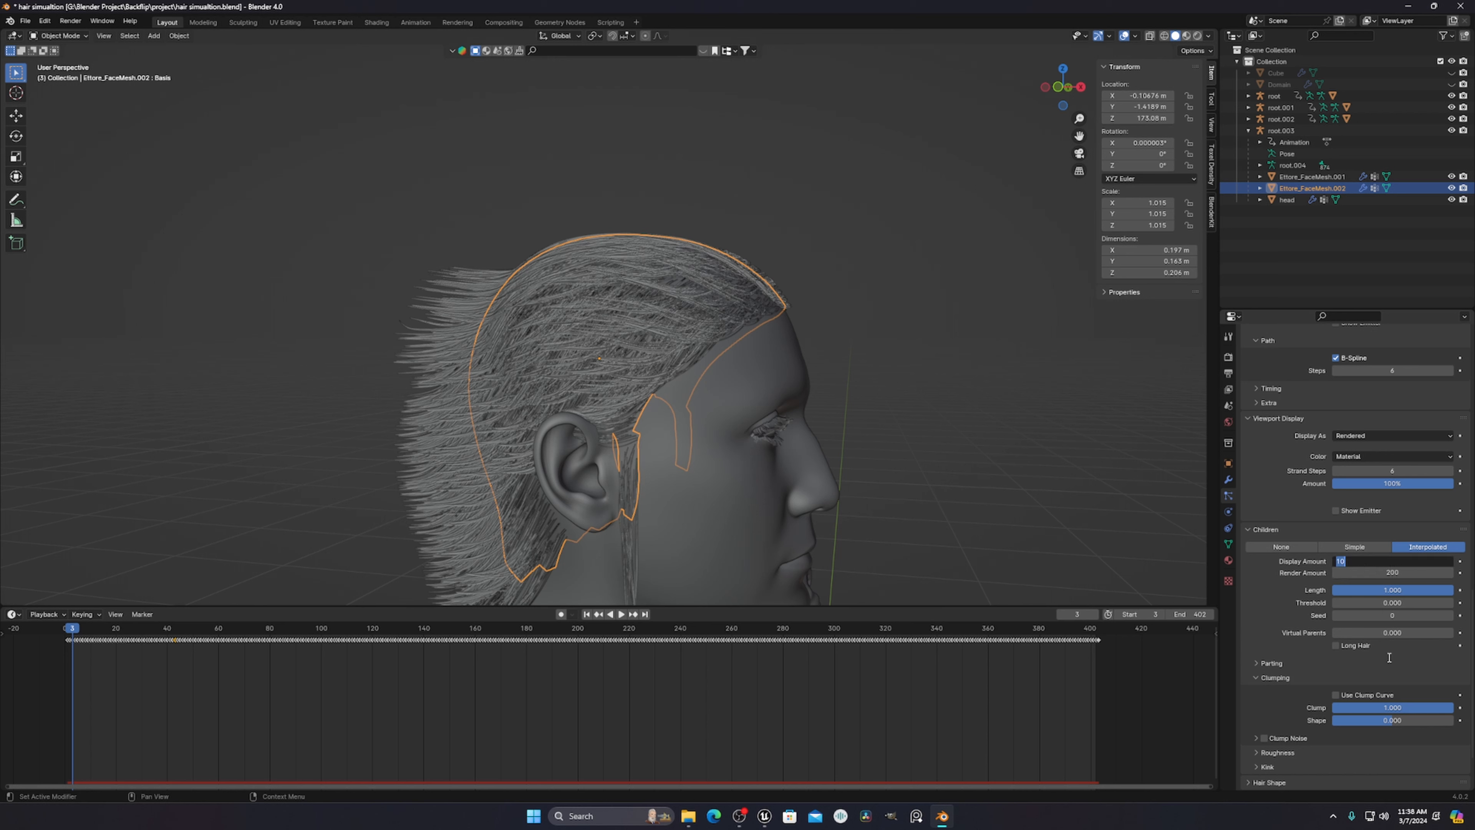
click(741, 355)
scroll(741, 356, down, 1)
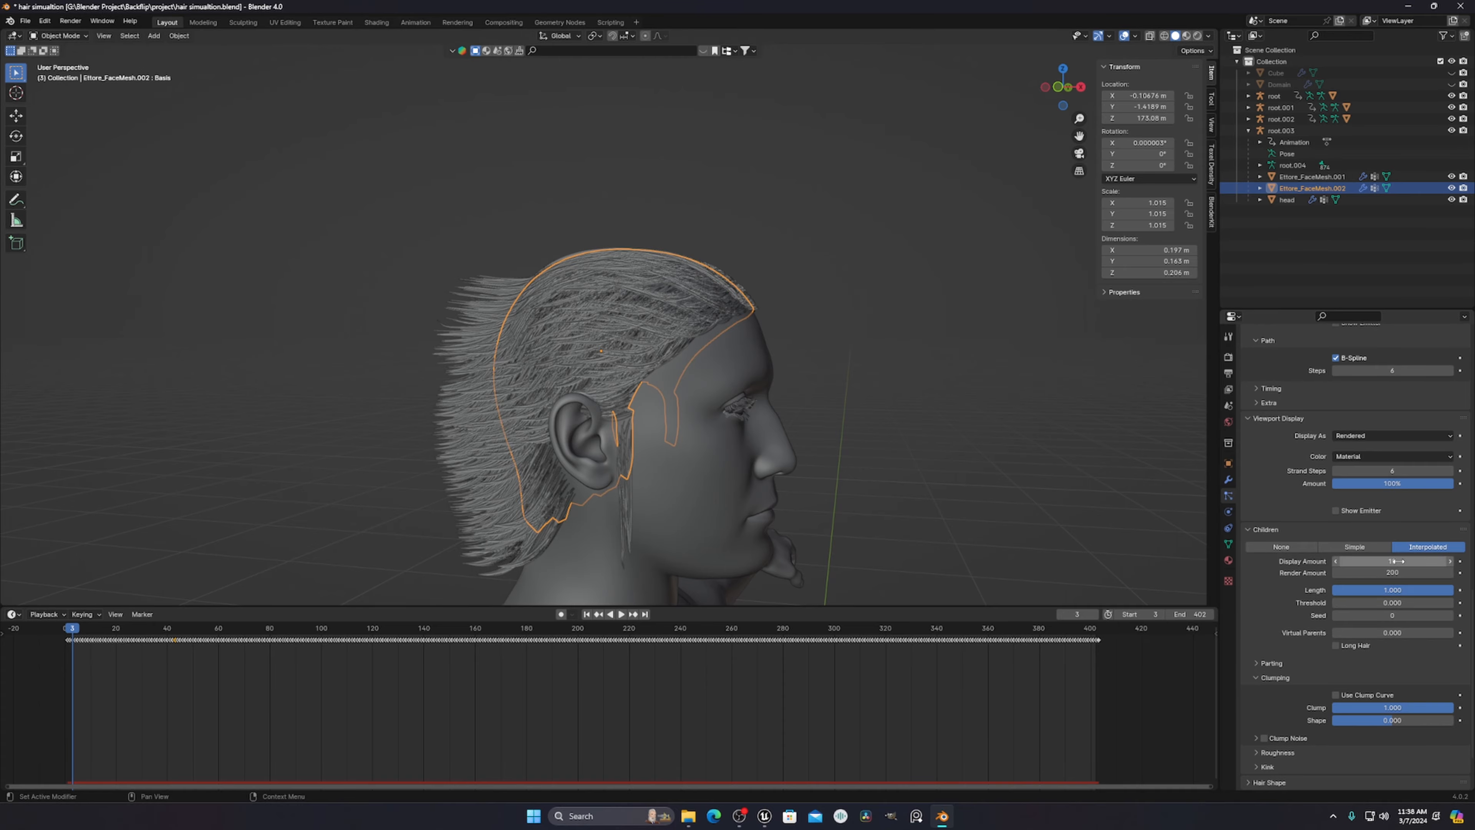
click(1392, 561)
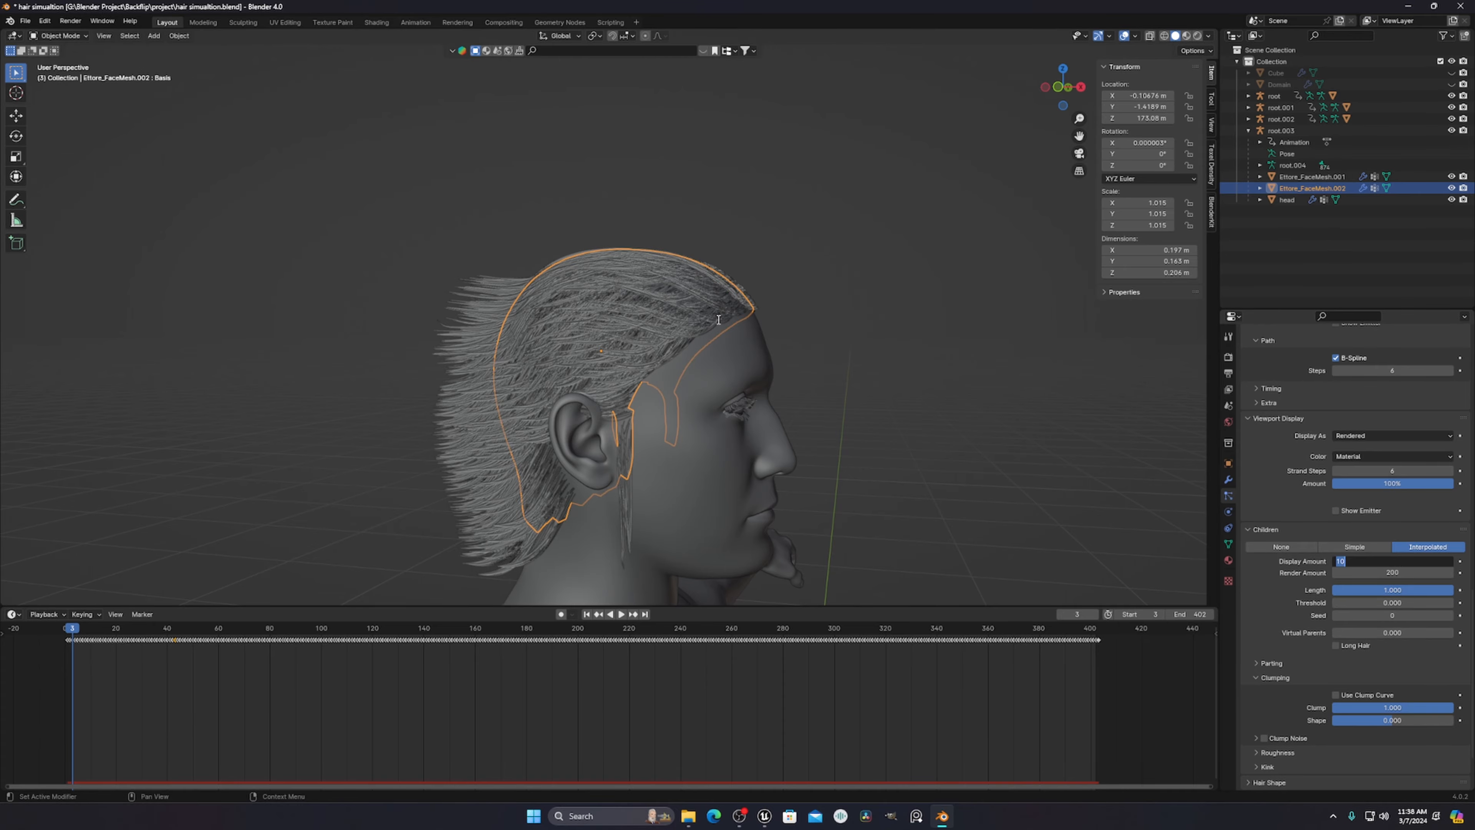
click(803, 326)
middle_drag(803, 326, 832, 366)
scroll(827, 381, up, 5)
scroll(888, 407, down, 2)
middle_drag(894, 410, 896, 400)
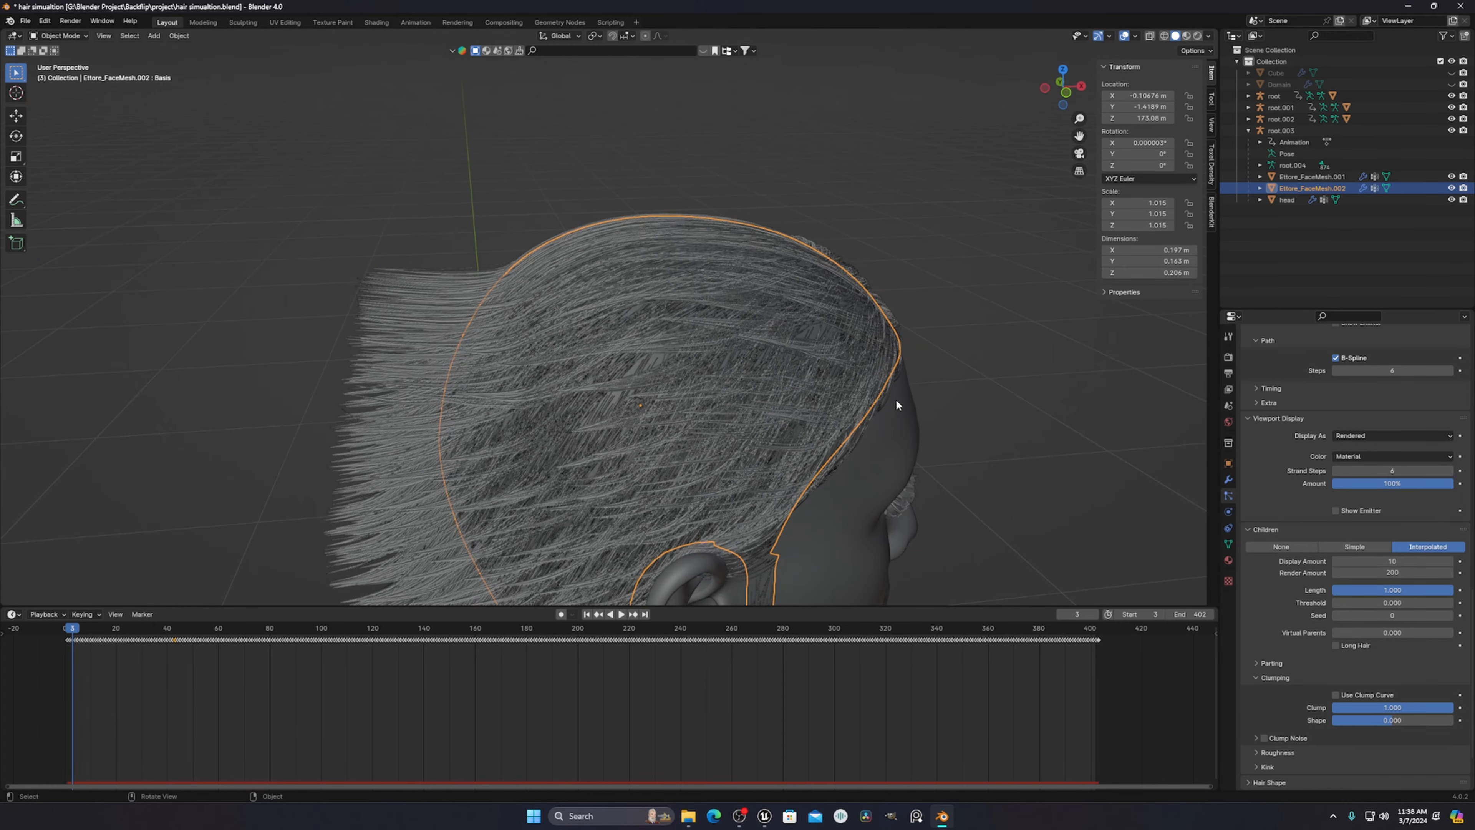
middle_drag(860, 332, 825, 303)
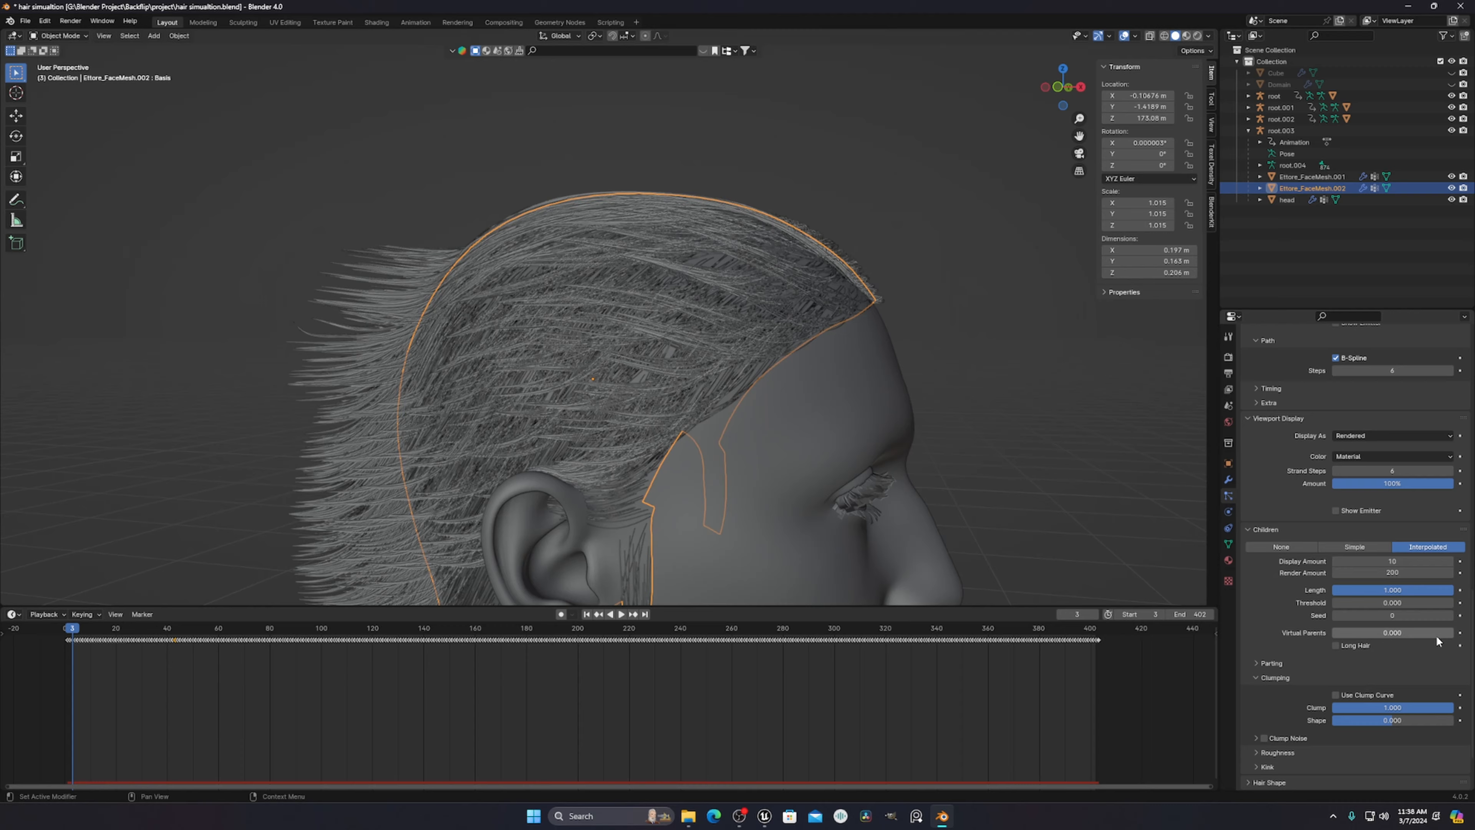
- Set the children's display amount to 200 and inspect the denser hair from the side
click(1394, 561)
text(200)
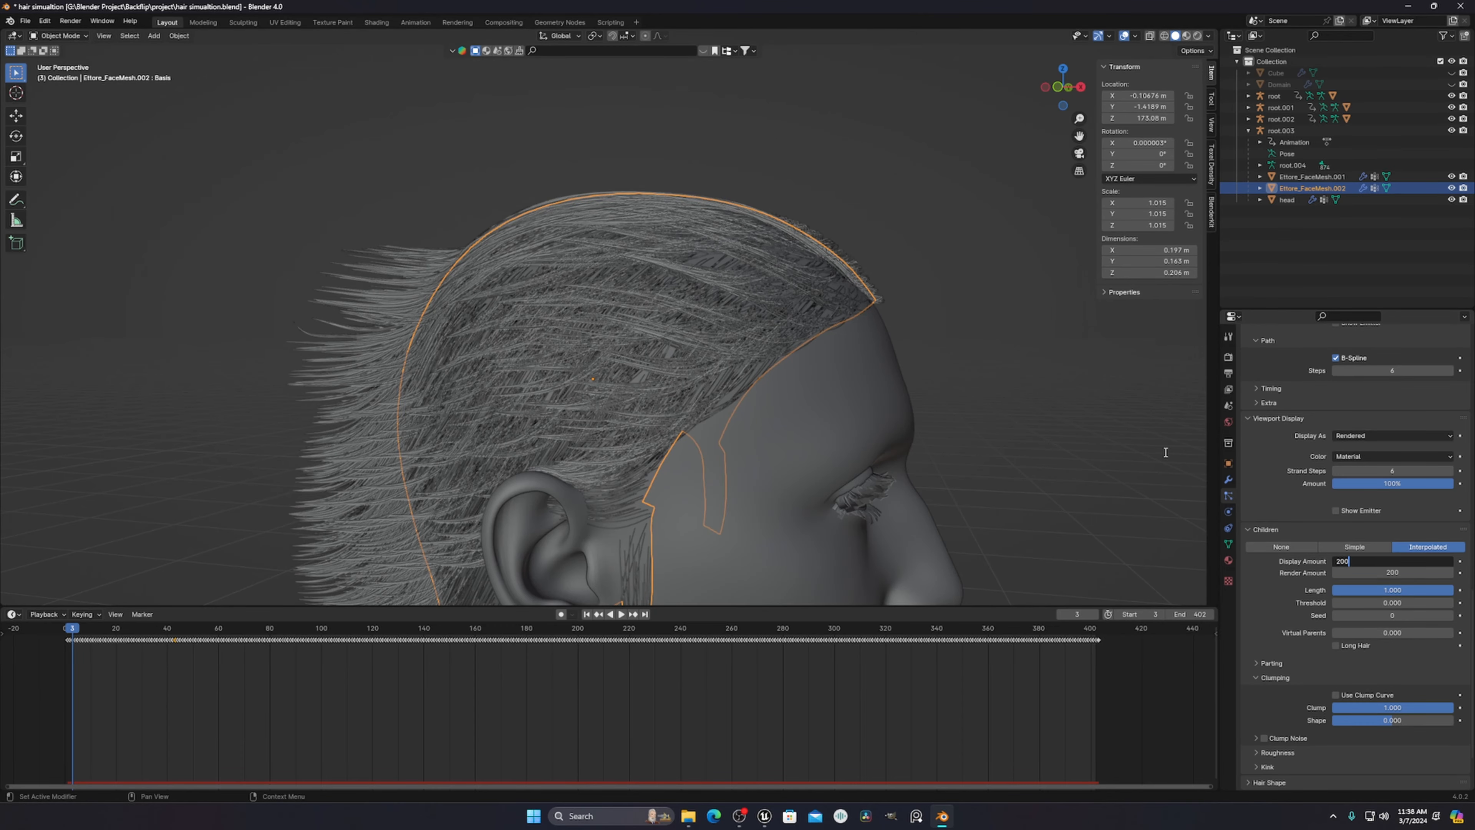
key(Return)
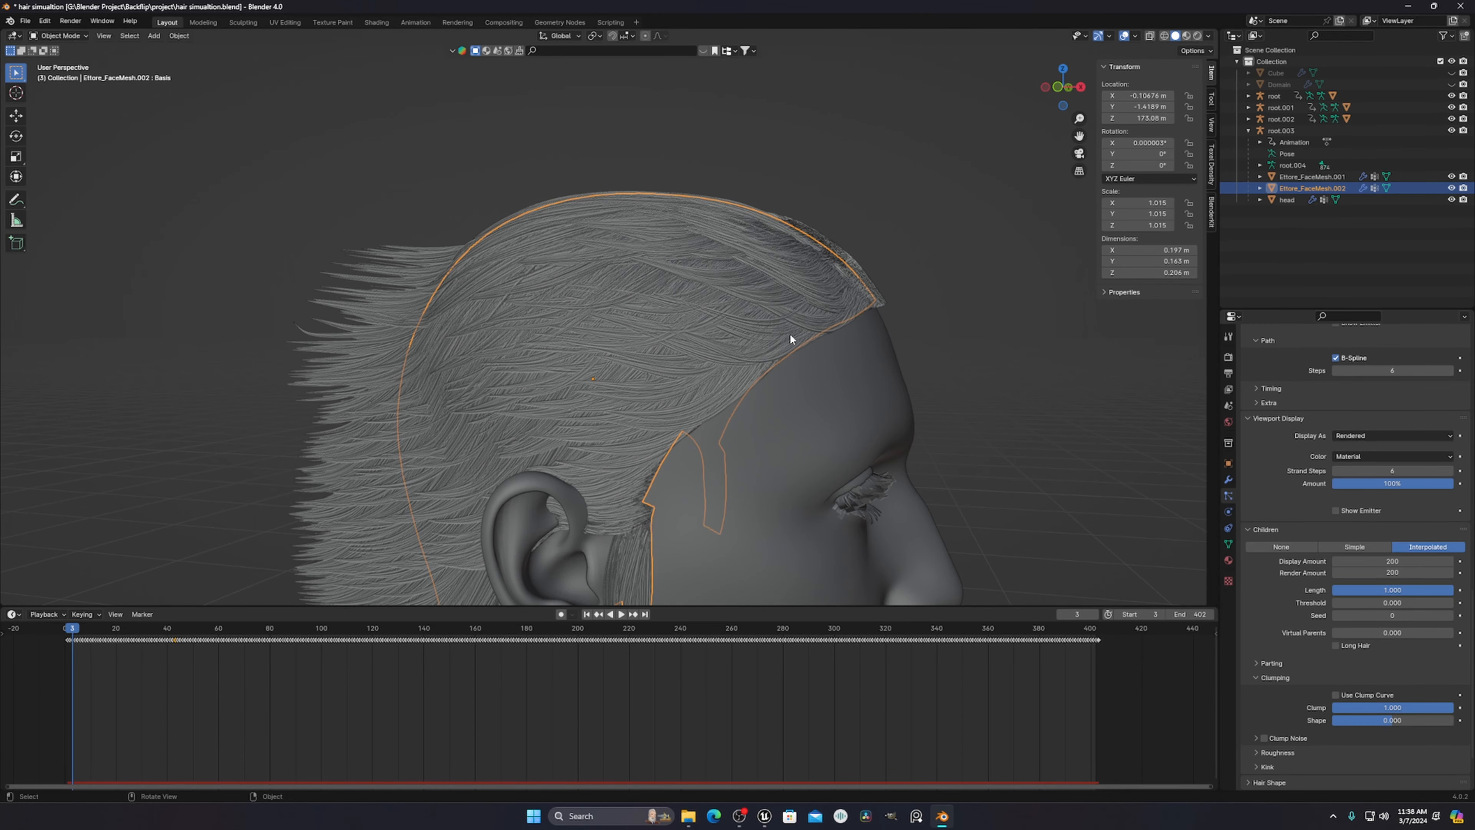
middle_drag(789, 333, 782, 394)
scroll(640, 350, up, 3)
scroll(782, 393, down, 2)
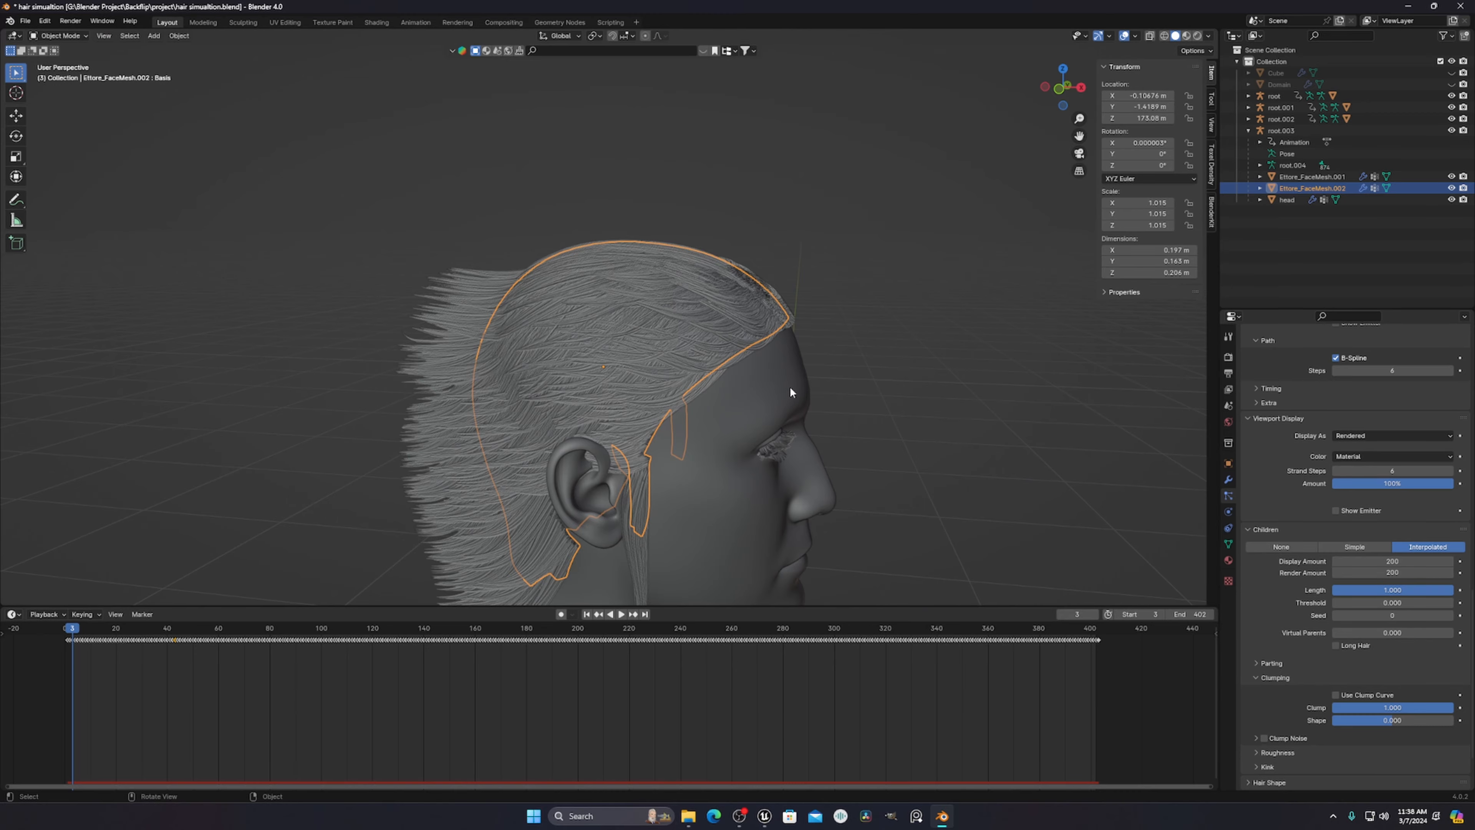
- Set the children's display amount to 10 to lighten the viewport hair
click(1389, 560)
text(10)
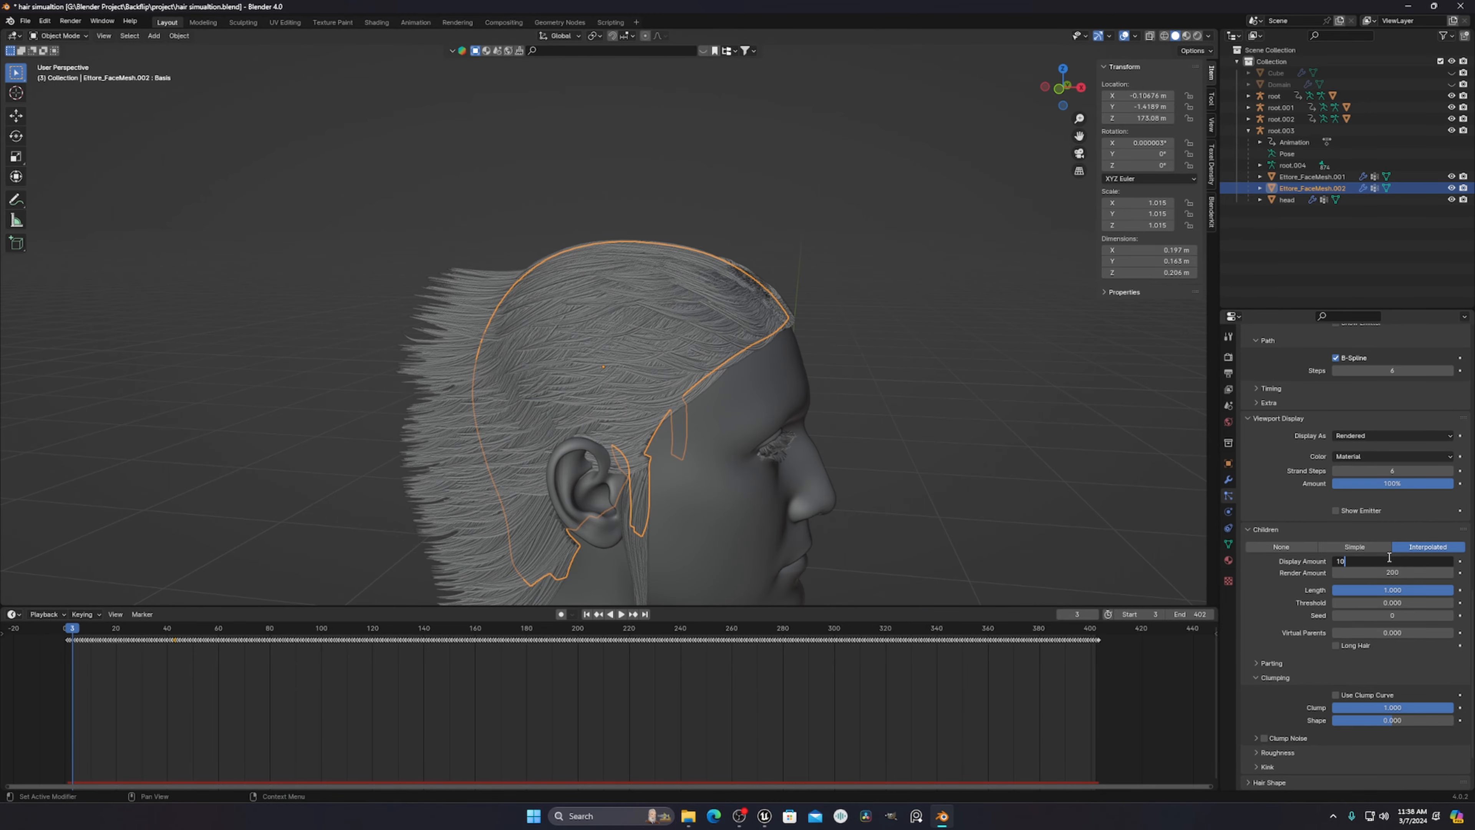
key(Return)
middle_drag(973, 357, 1214, 468)
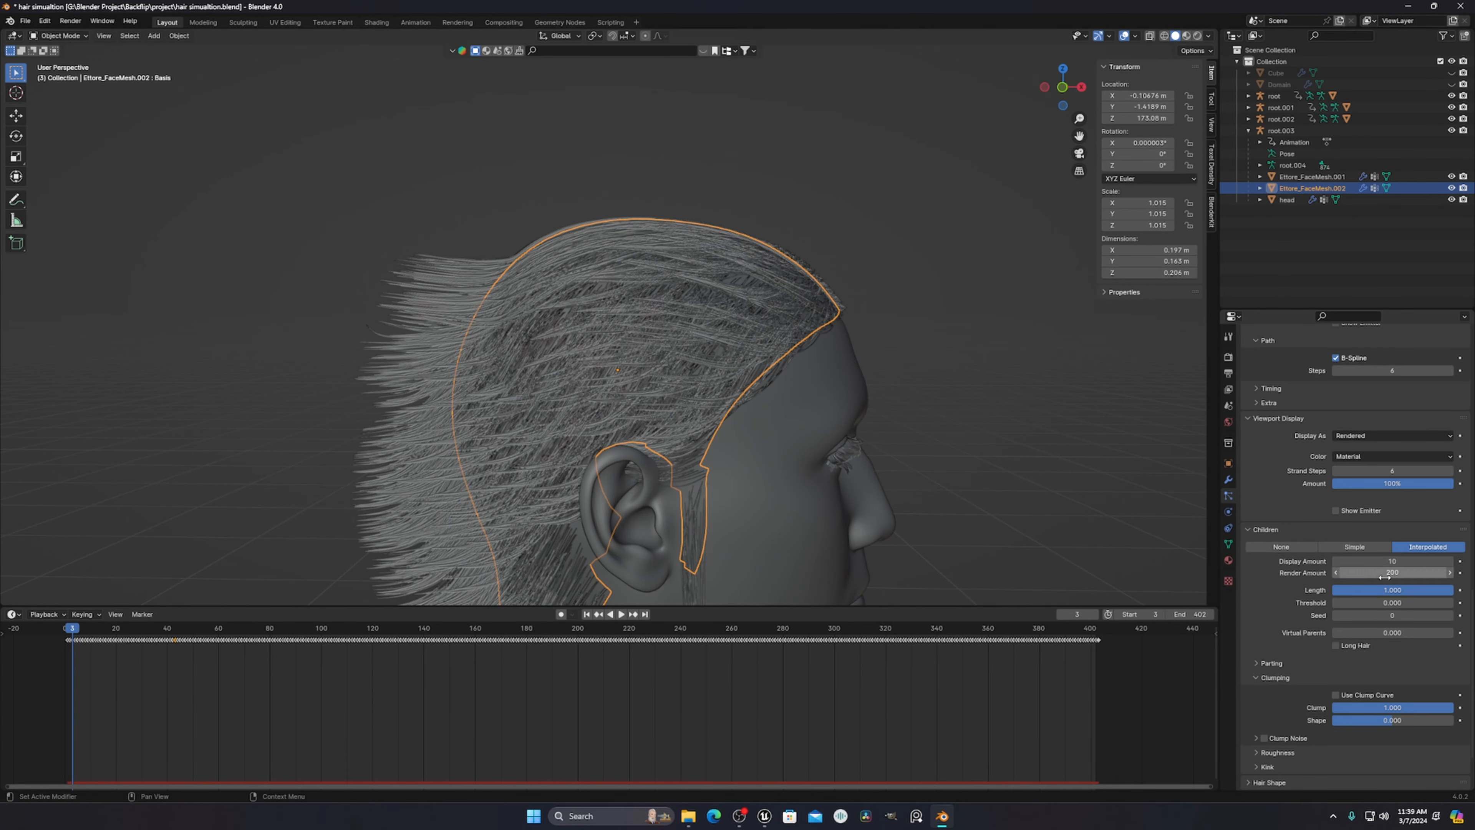
- Lower the children's Clump value to about -0.014 and inspect the strand ends behind the head
scroll(1288, 637, down, 3)
scroll(1288, 640, down, 1)
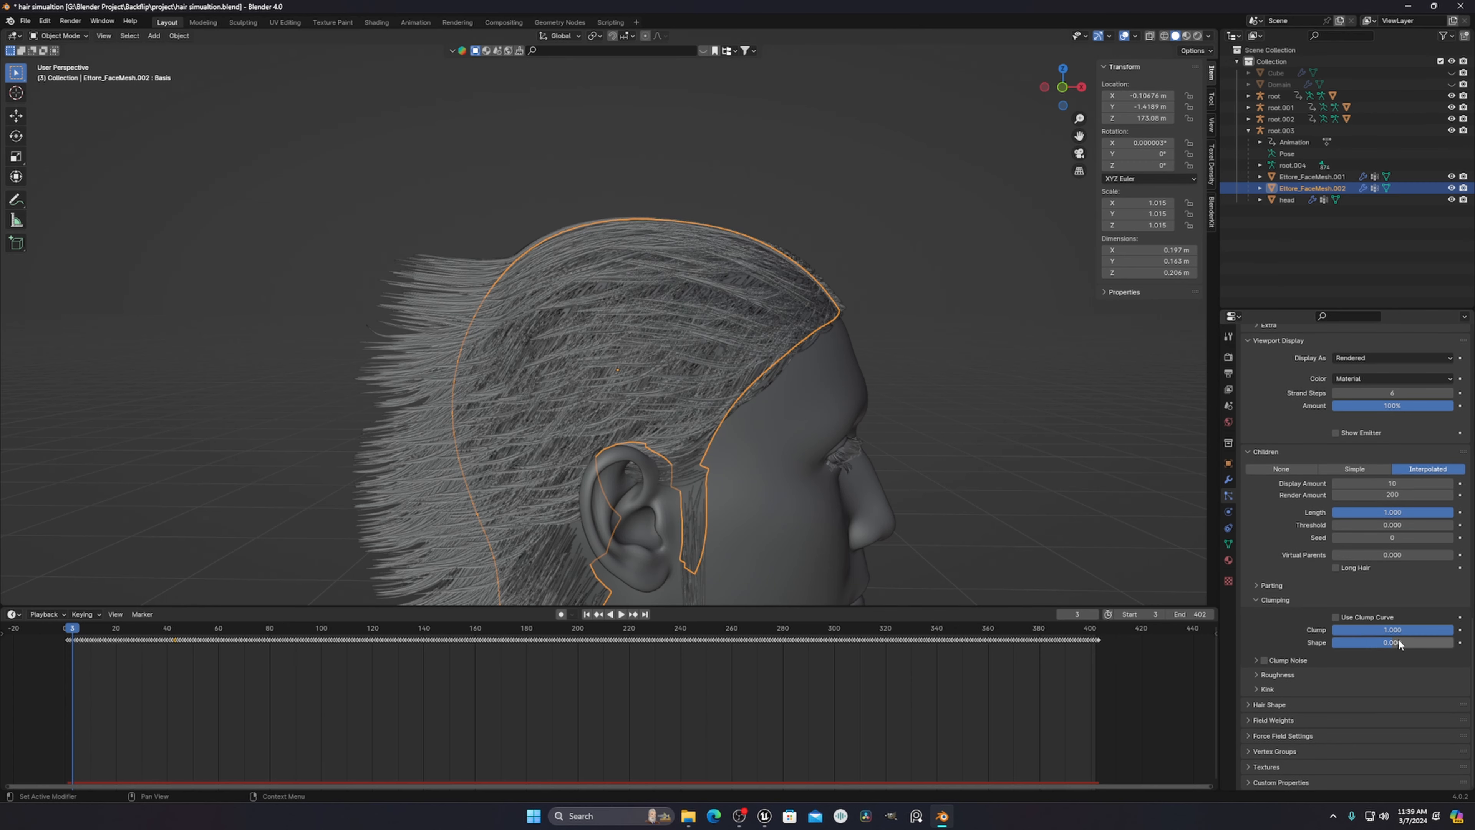
middle_drag(760, 397, 826, 245)
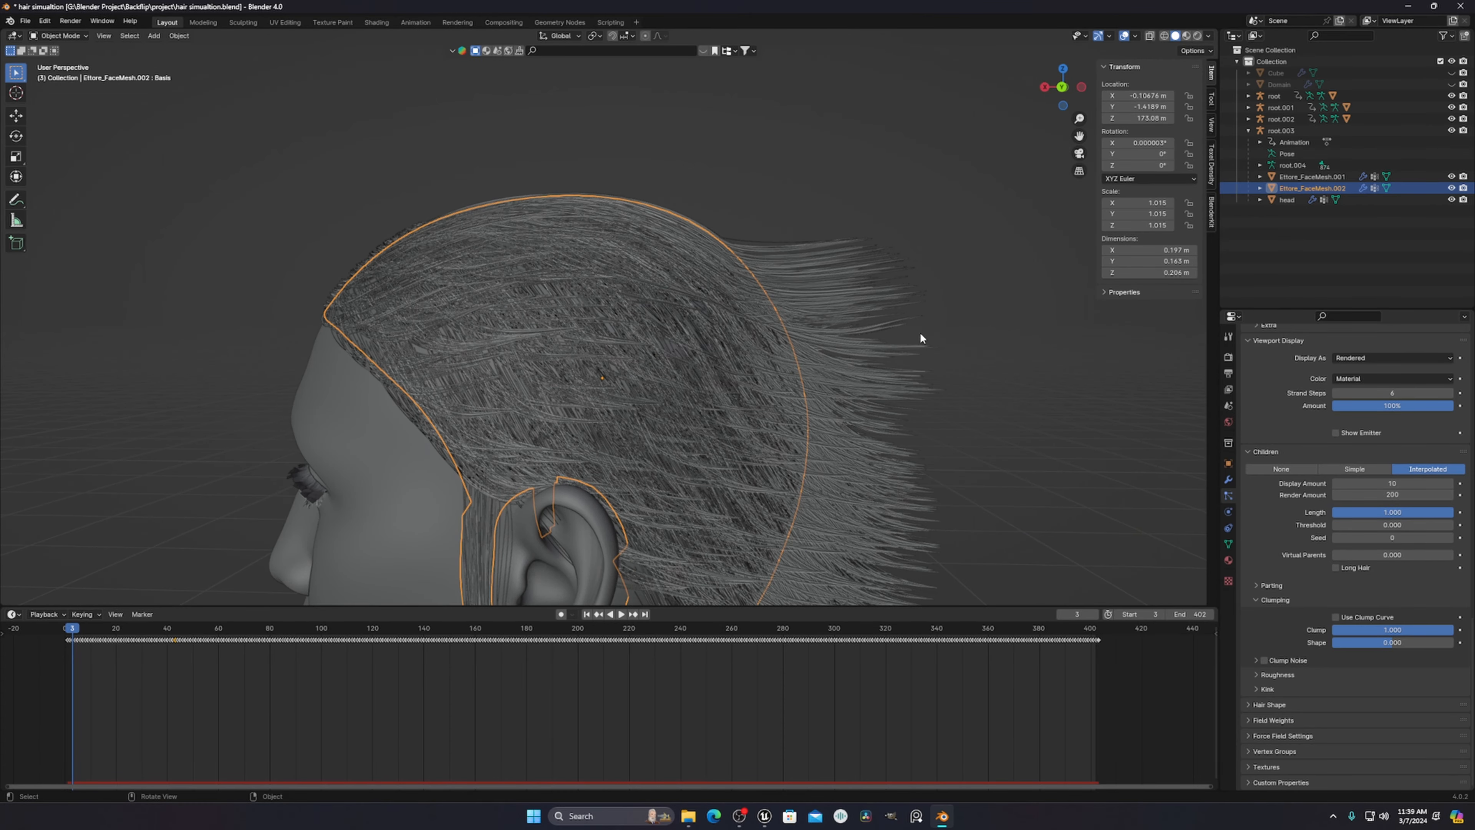
shift+middle_drag(919, 336, 842, 343)
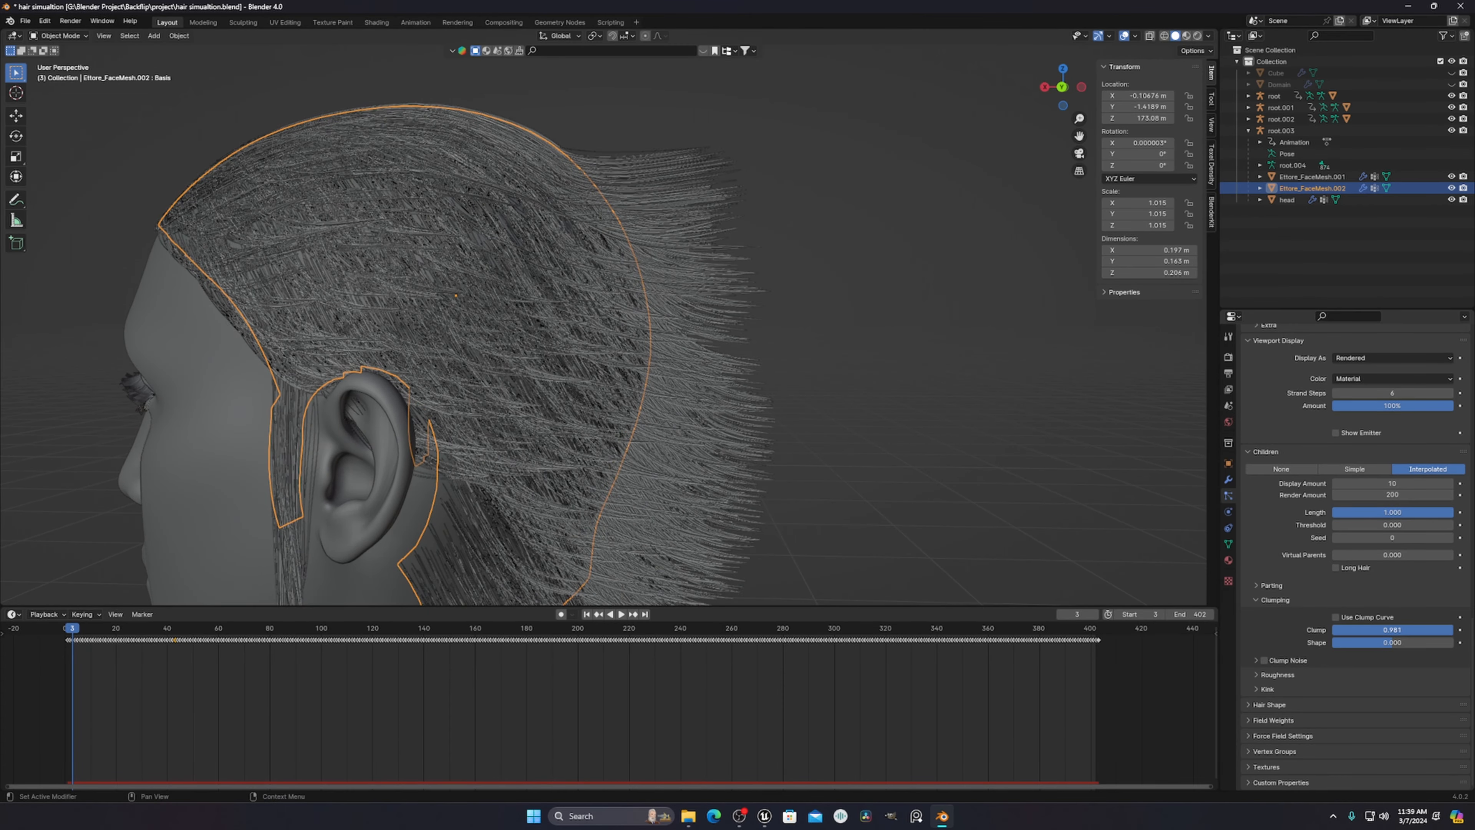
drag(1450, 630, 1392, 630)
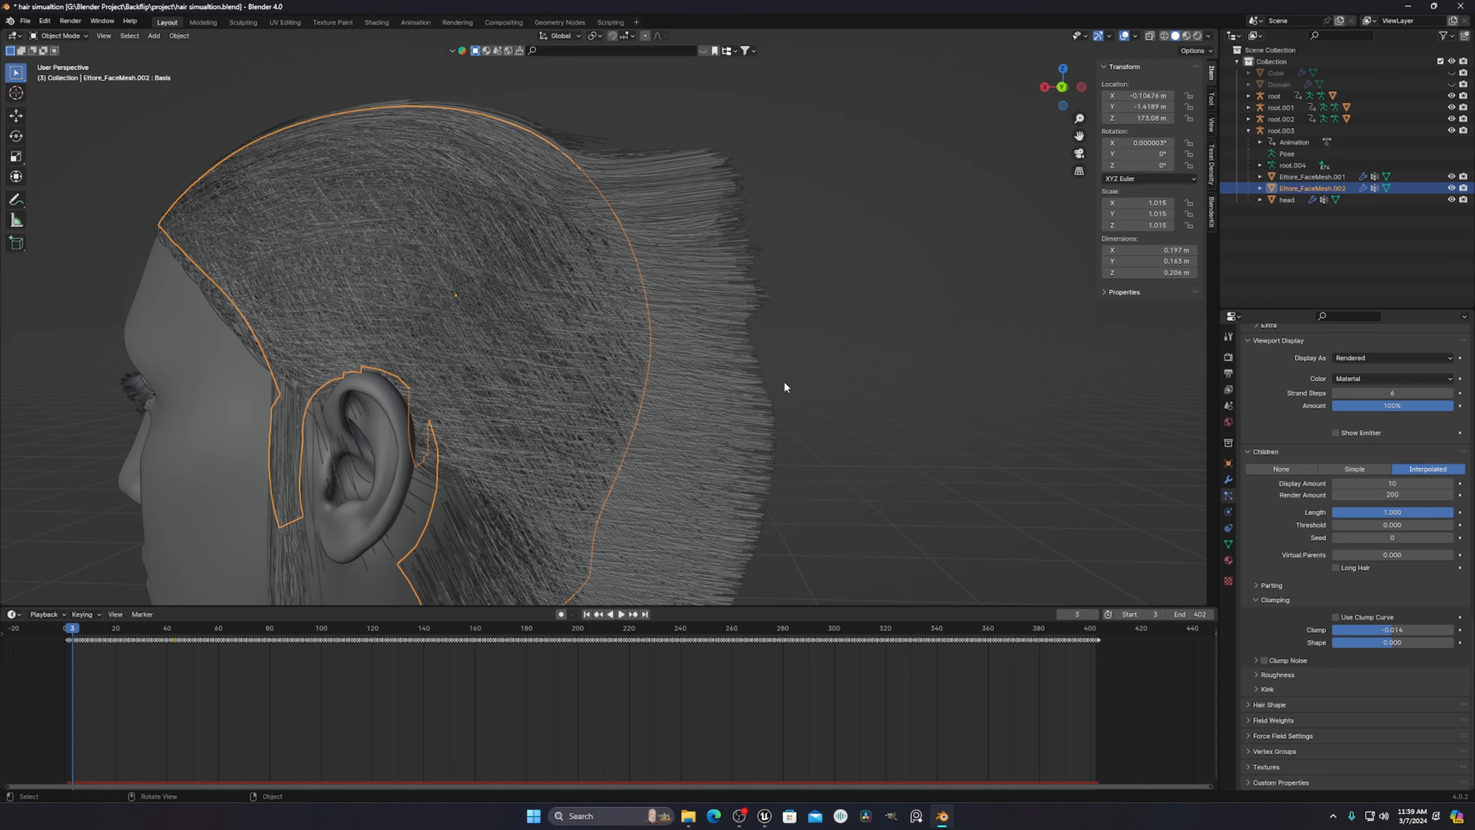
scroll(784, 380, up, 2)
scroll(829, 269, up, 1)
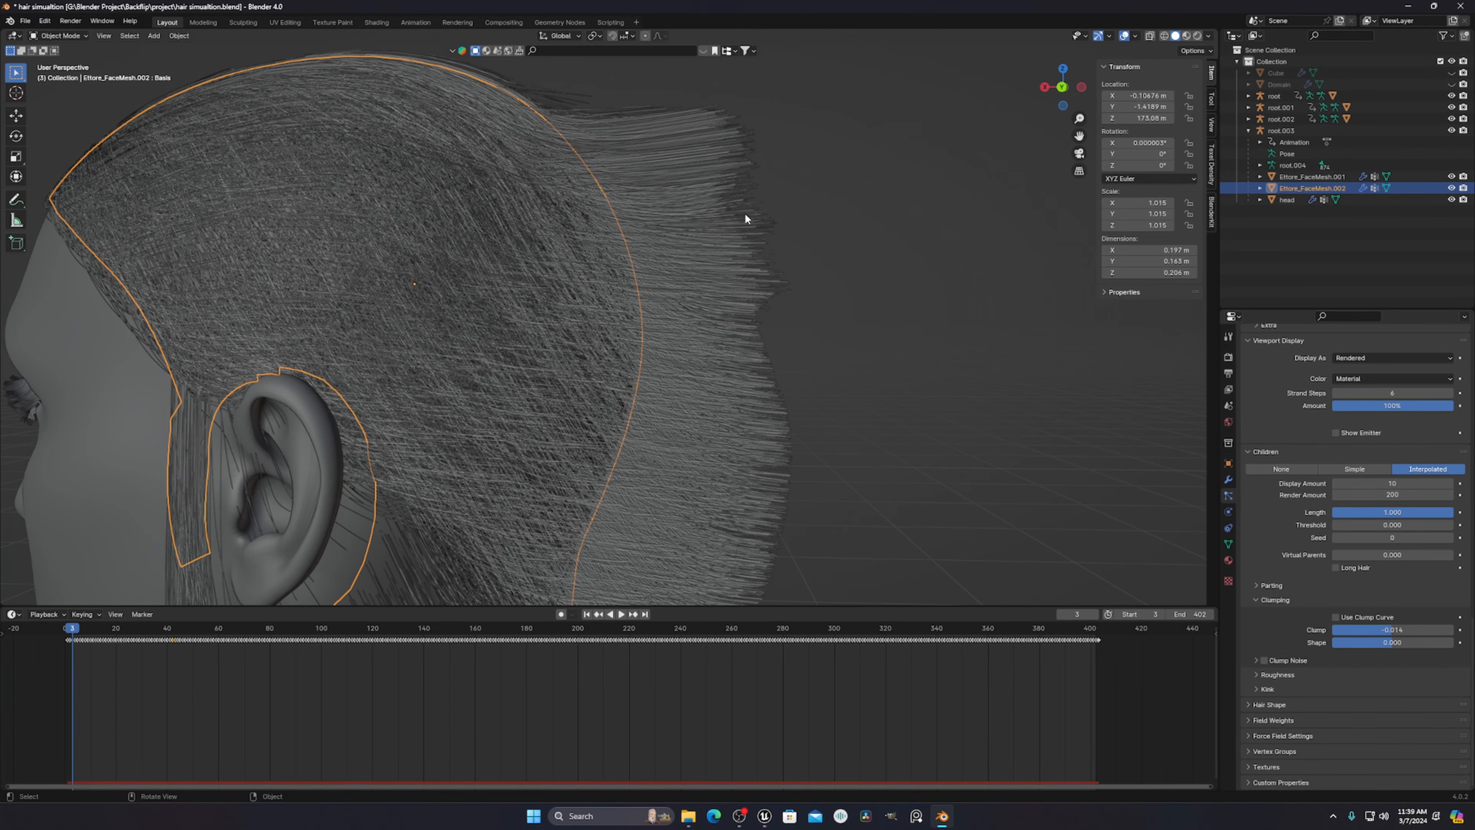
- Raise the children's Clump value to 1.000 and inspect the clumped strands behind the head
drag(1397, 631, 1453, 631)
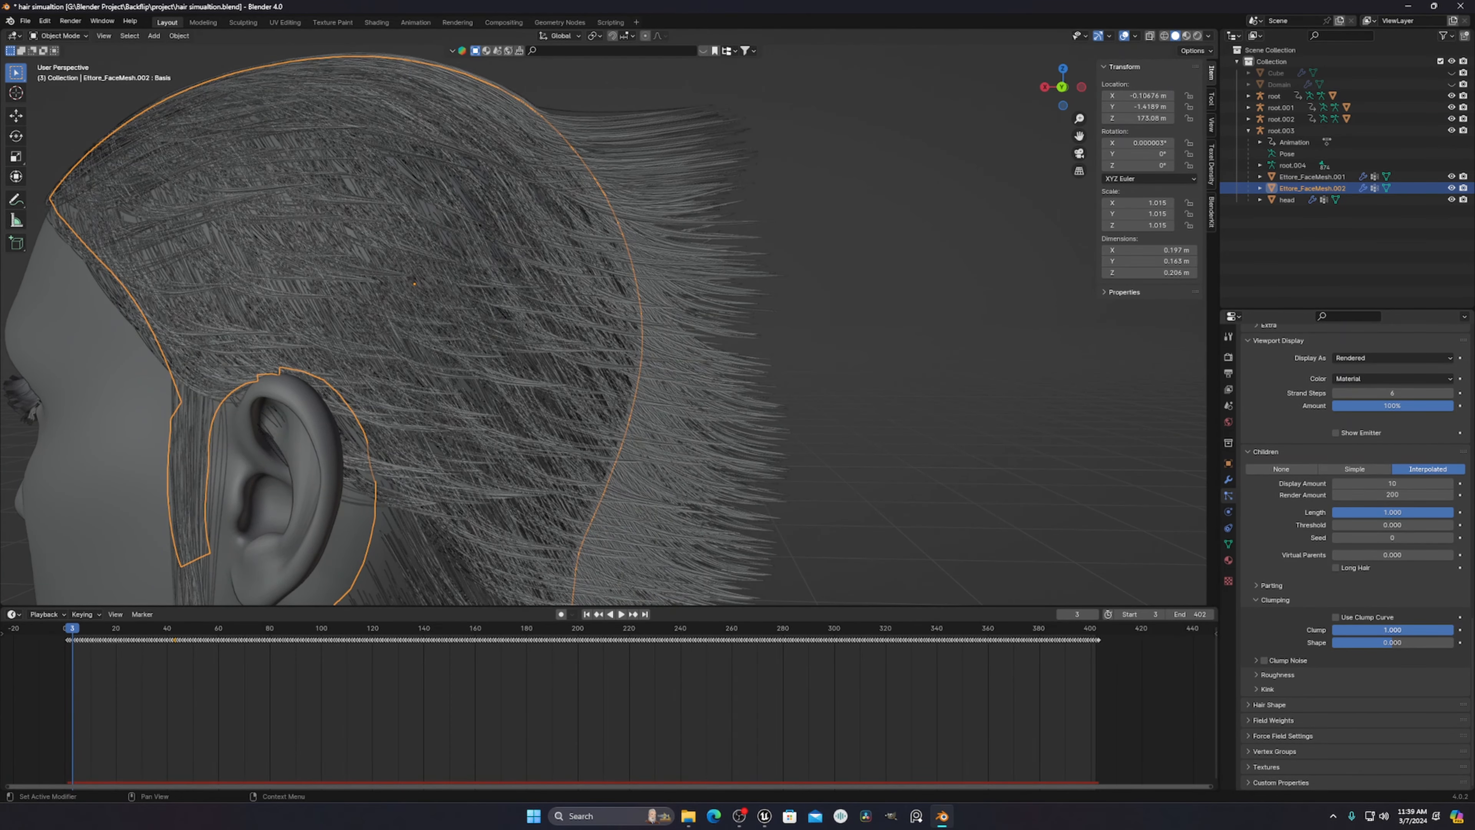
middle_drag(777, 271, 723, 334)
scroll(665, 278, up, 5)
scroll(665, 285, down, 2)
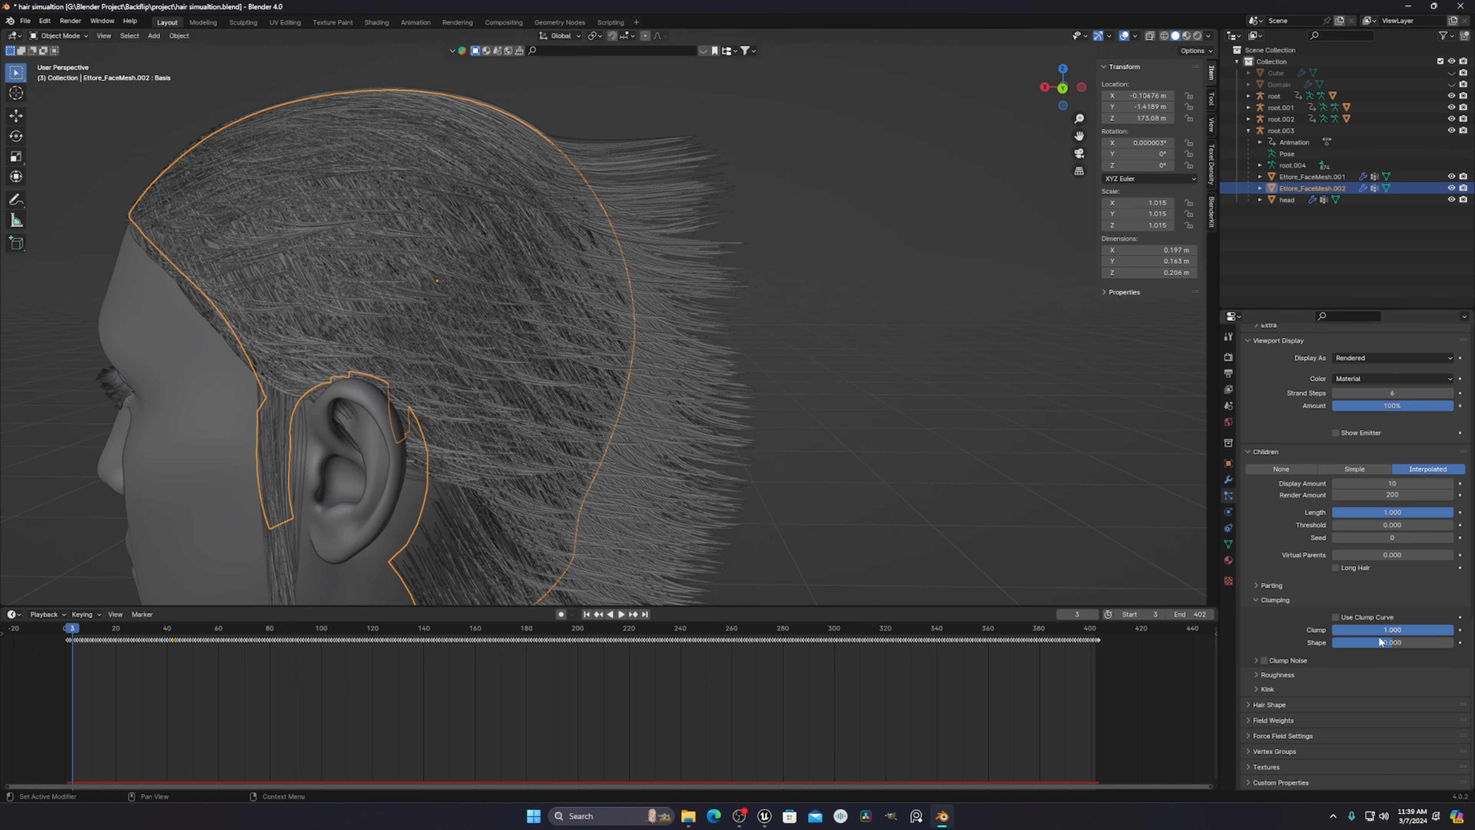
- Expand the Field Weights settings of the hair system and review the effector collection and force influences
click(1256, 720)
scroll(1300, 711, down, 4)
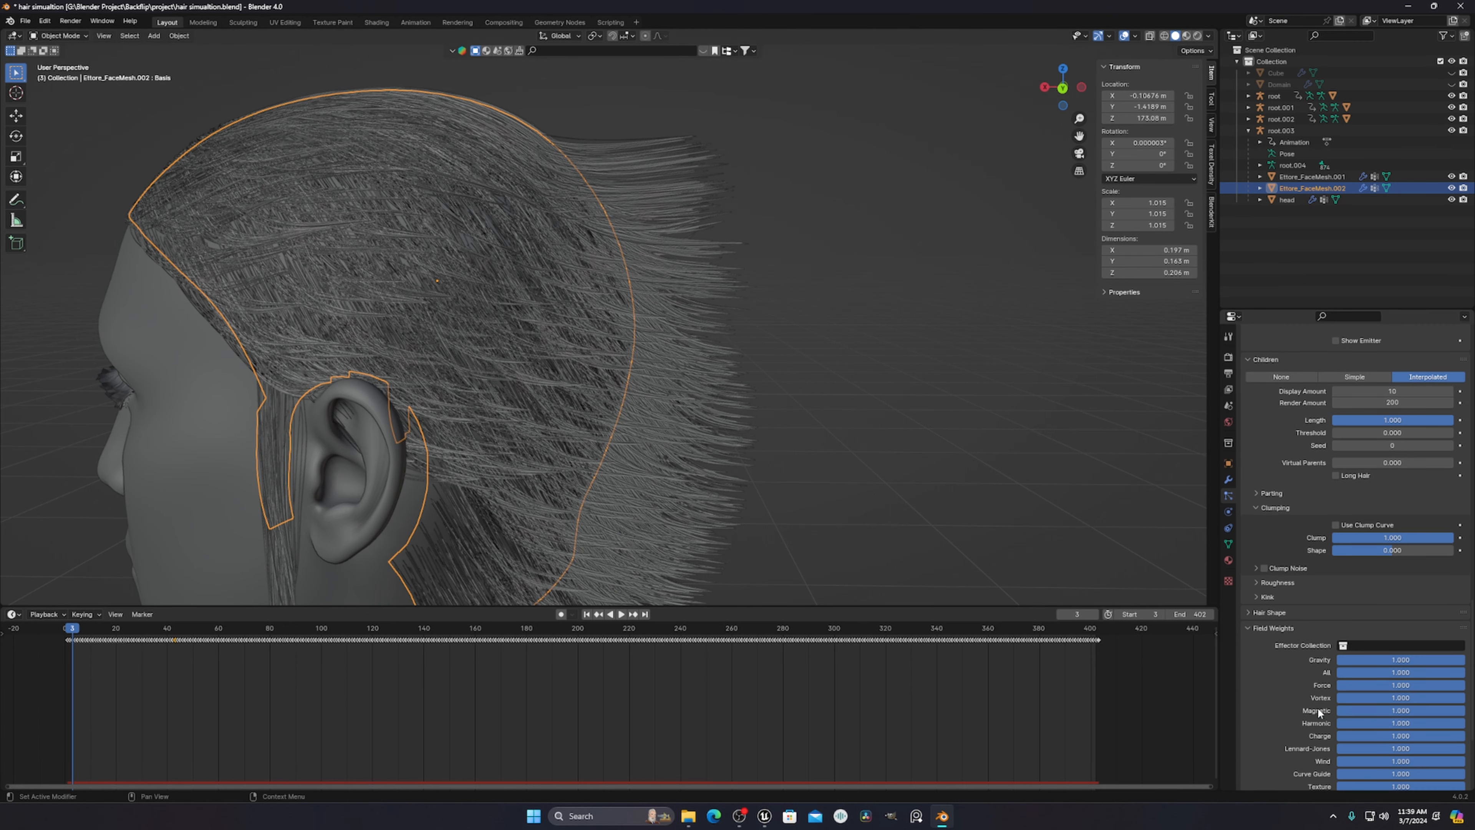
scroll(1300, 632, down, 4)
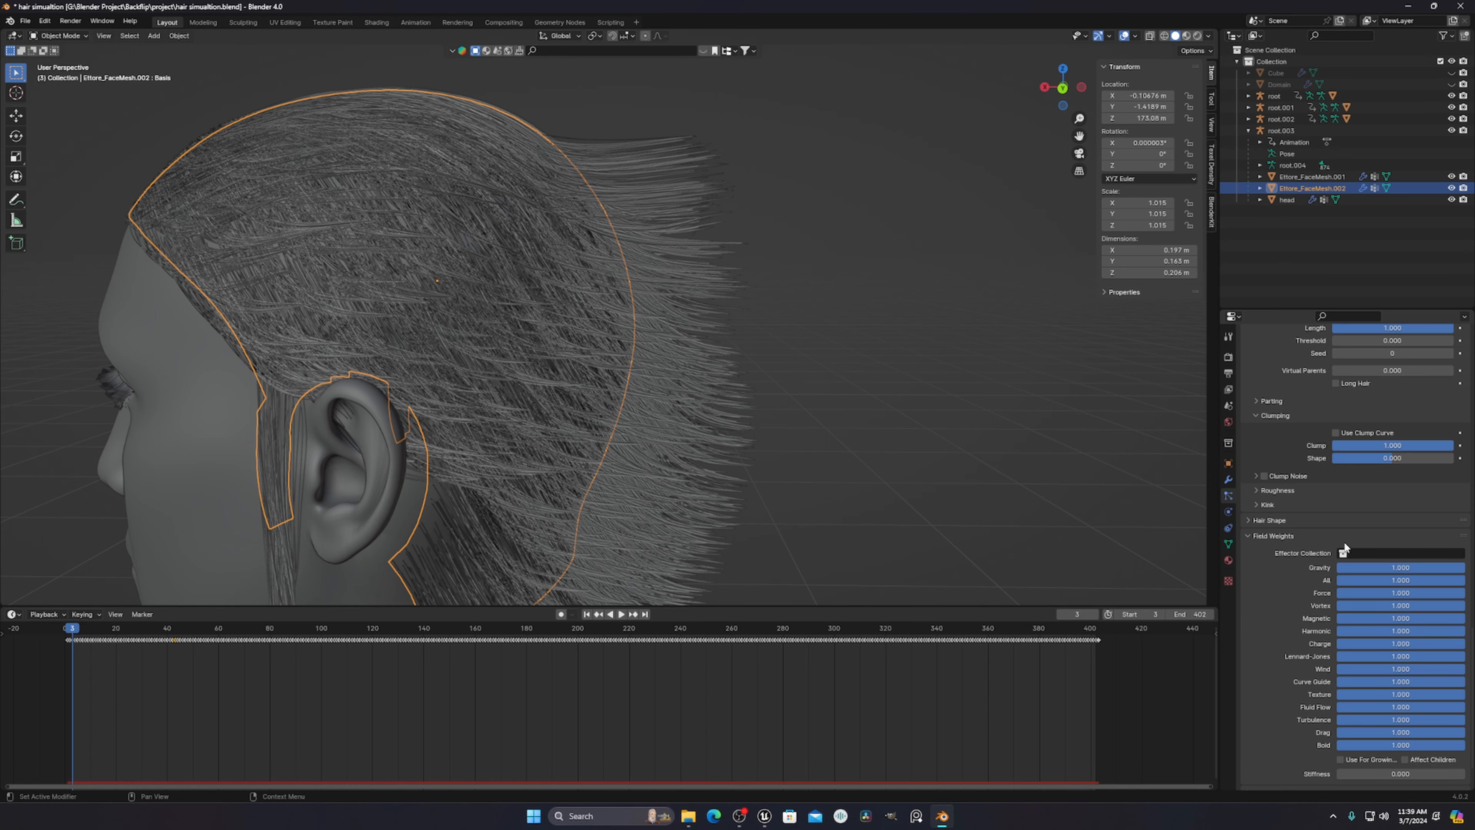
- Review the collections offered as the hair's Effector Collection without assigning one, and look over the remaining field weight settings
scroll(749, 316, down, 5)
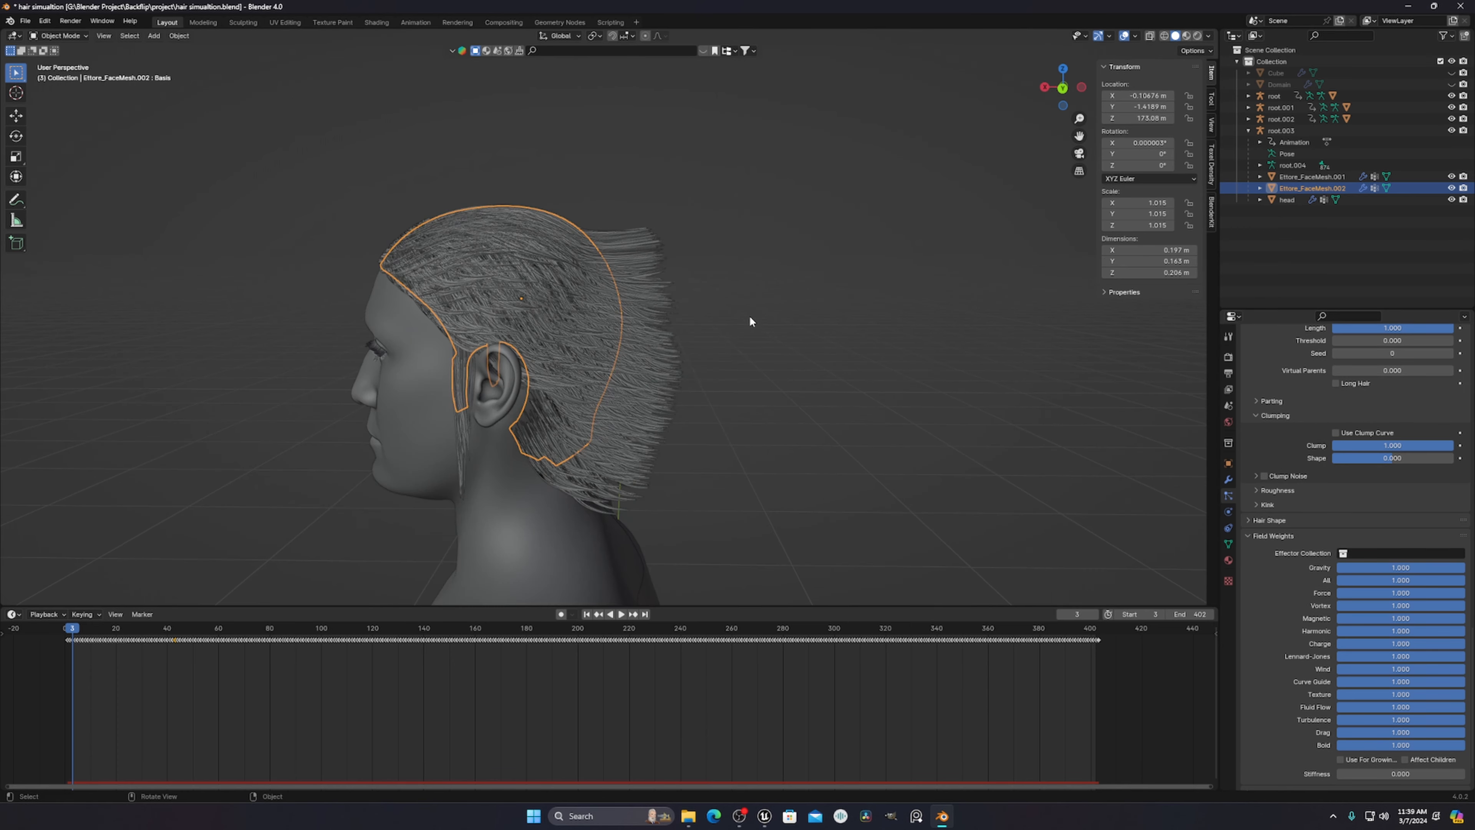
middle_drag(749, 317, 822, 389)
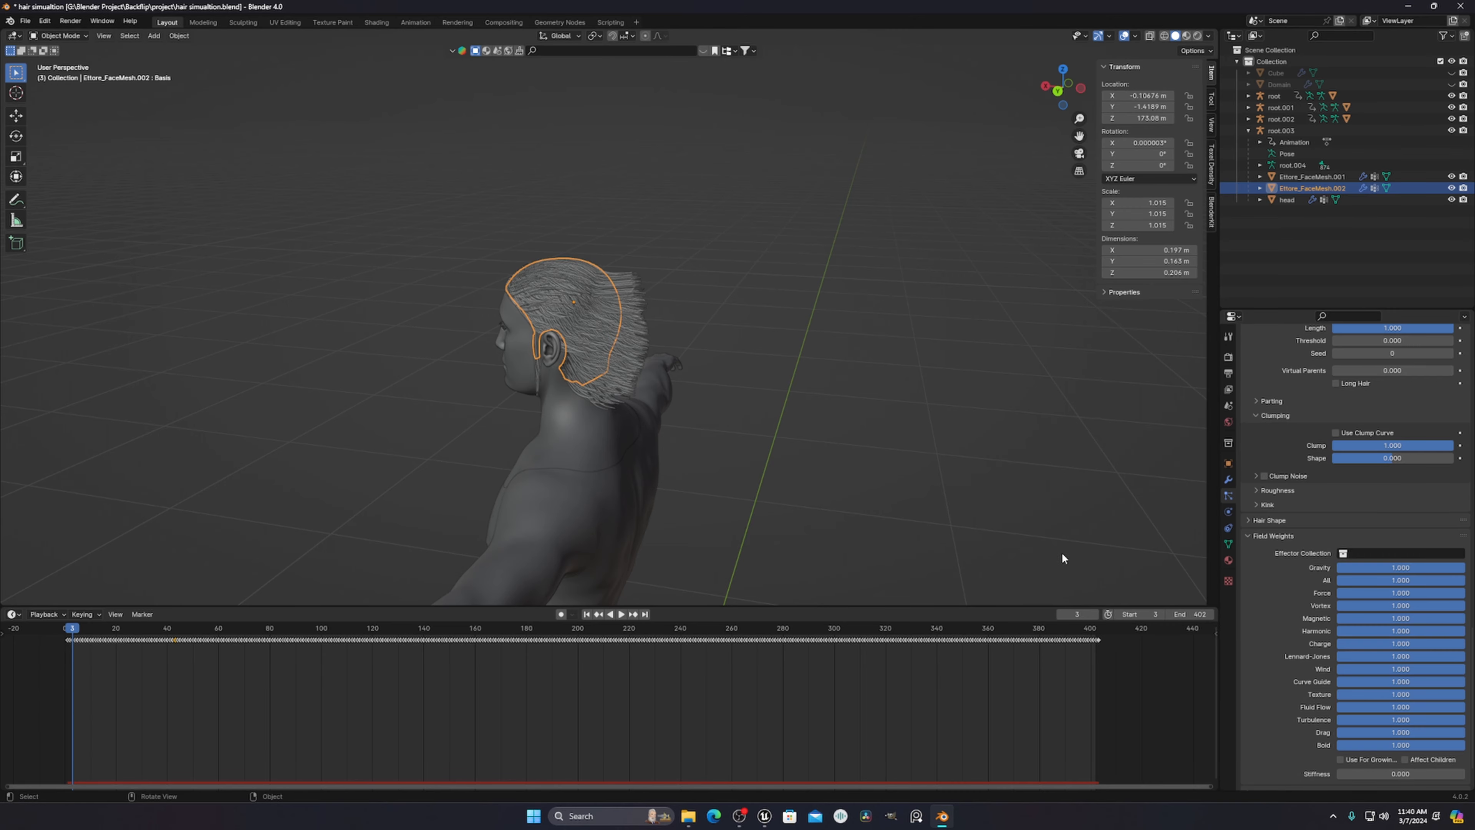
click(1343, 554)
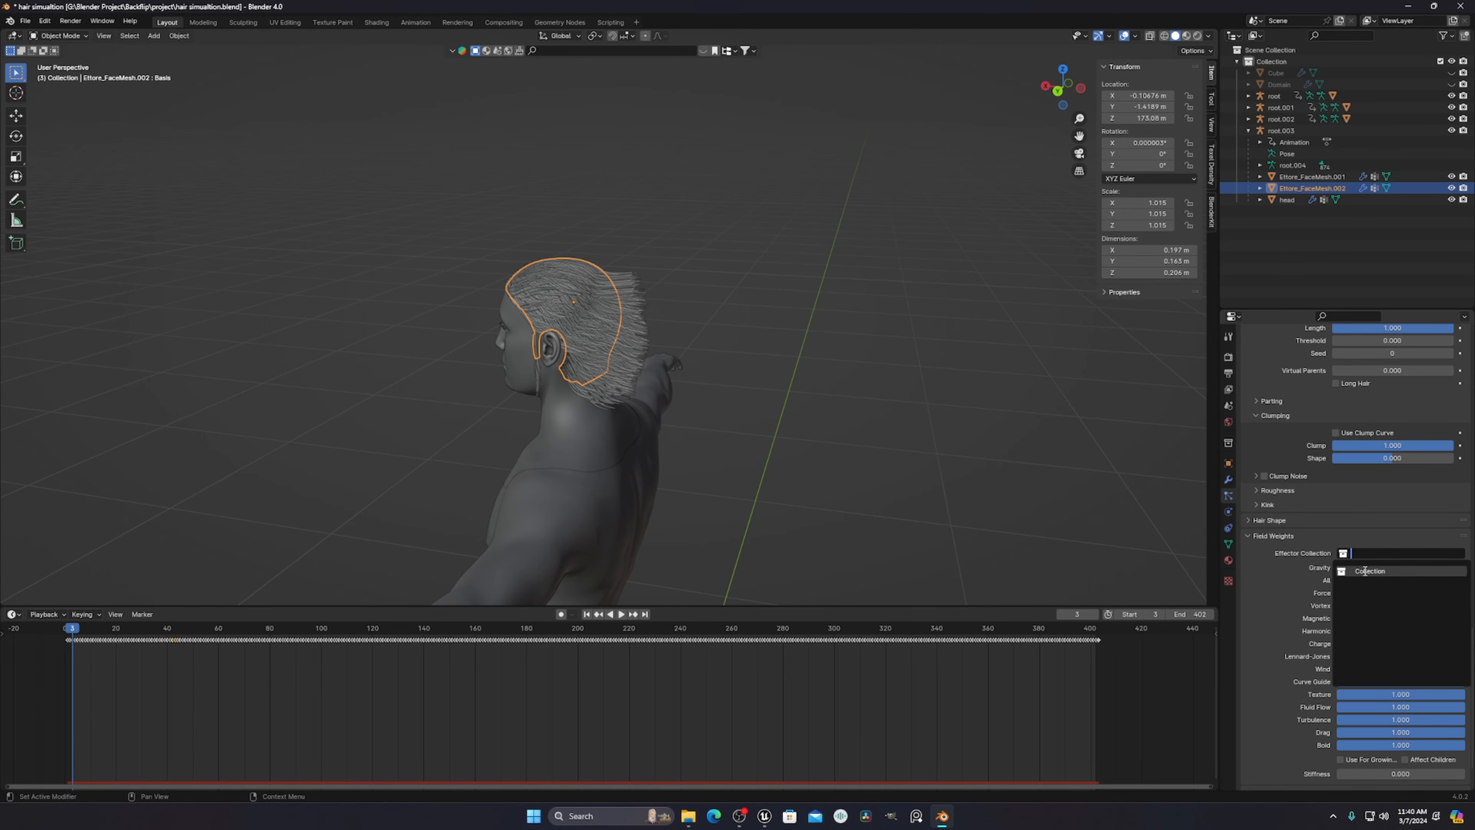
middle_drag(765, 396, 589, 346)
scroll(512, 330, up, 4)
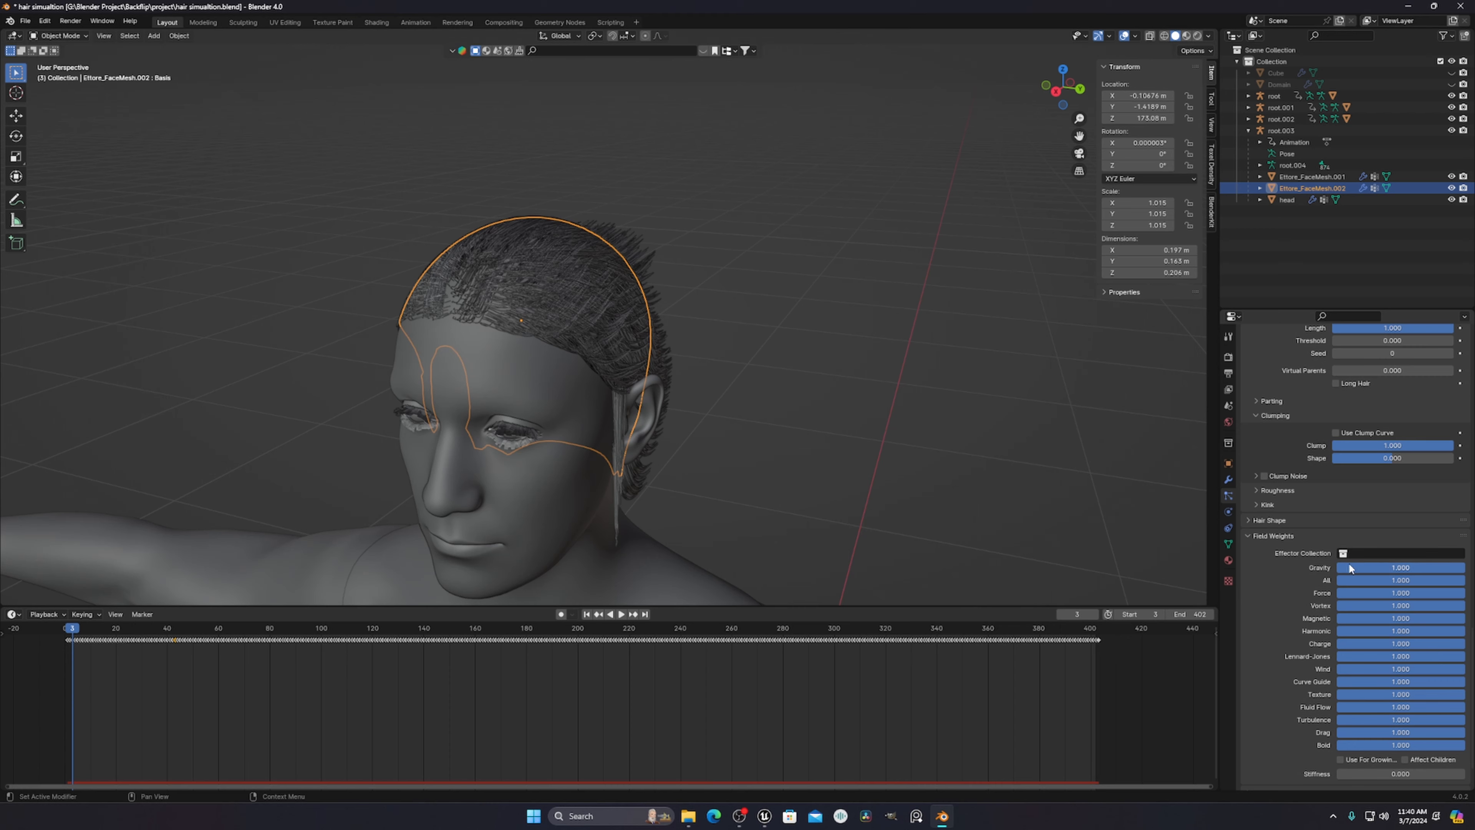
scroll(1293, 600, down, 3)
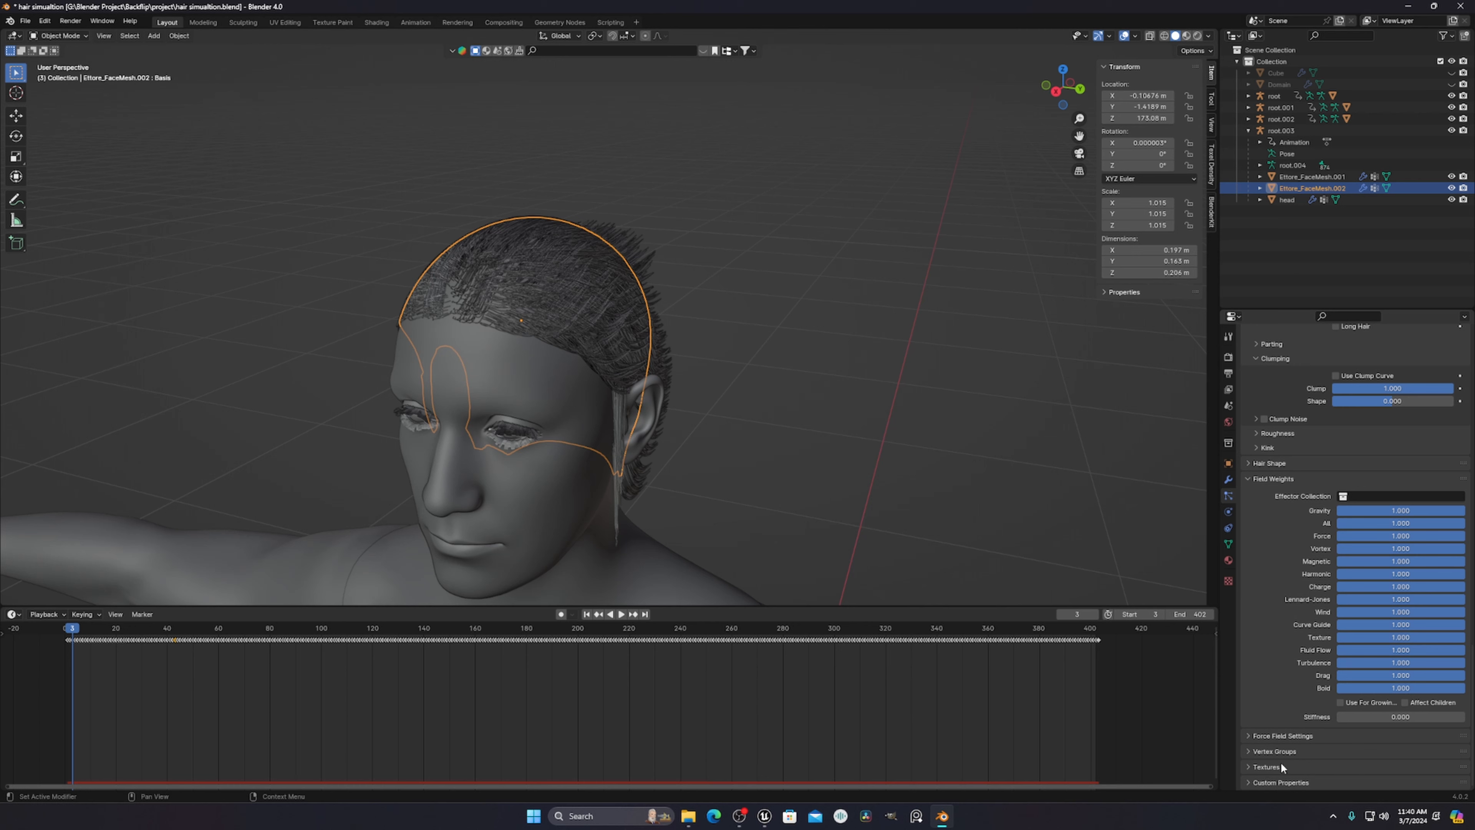
- Expand the children's Roughness settings, try a Uniform roughness of about 1.98 and inspect the hair from several sides
scroll(1295, 549, up, 8)
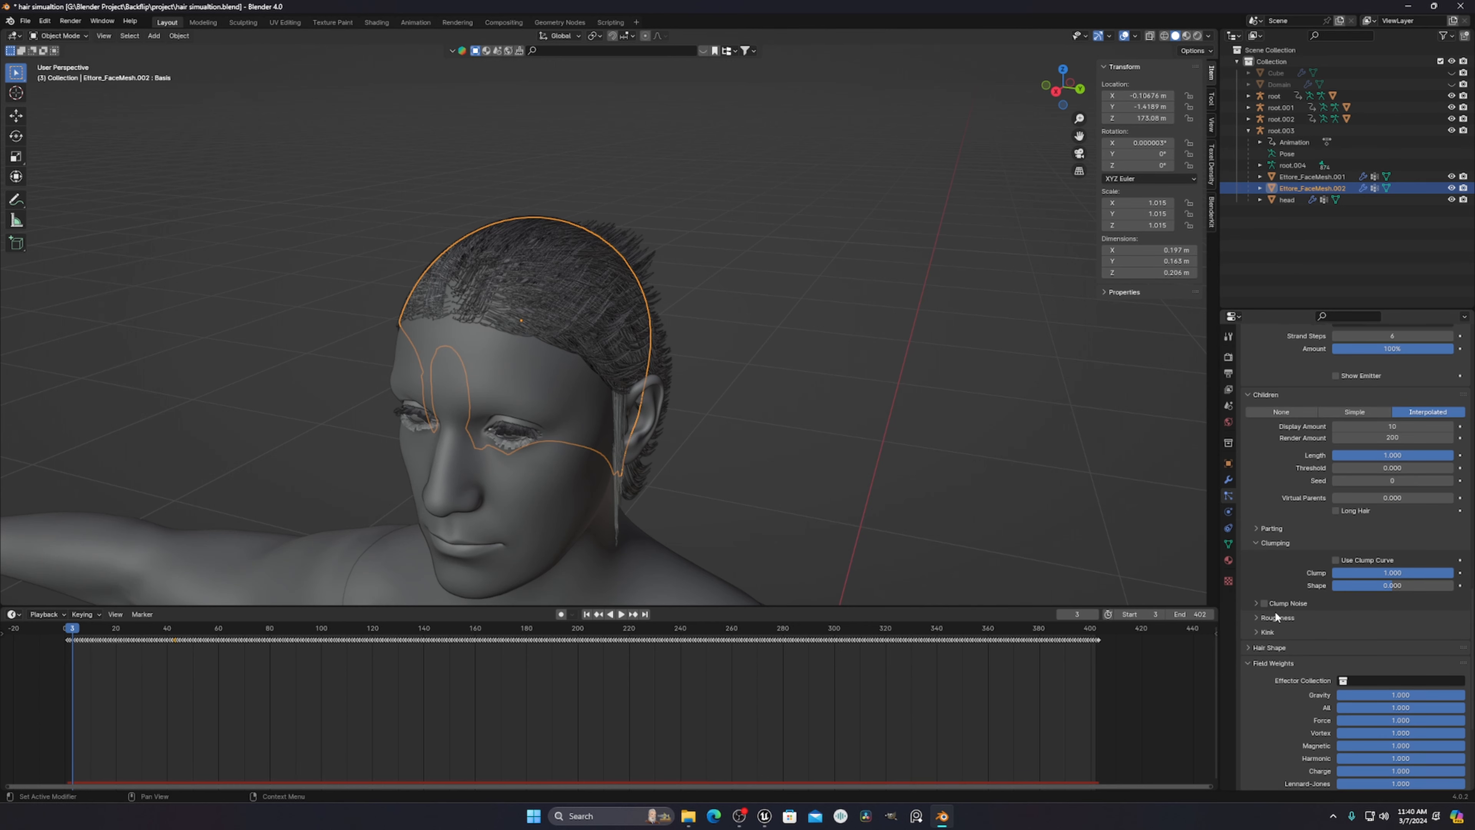
click(1276, 617)
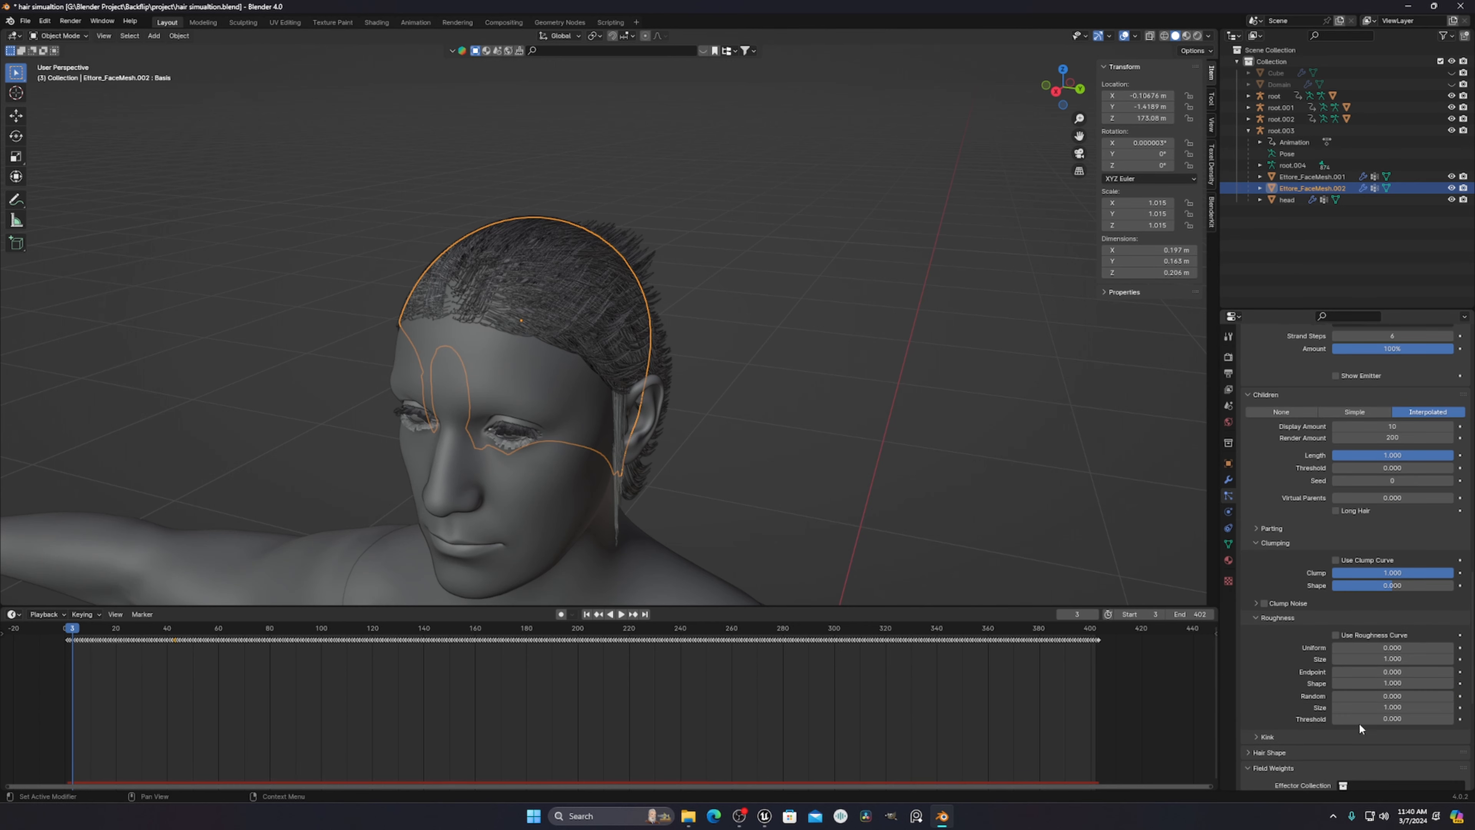
middle_drag(609, 317, 557, 323)
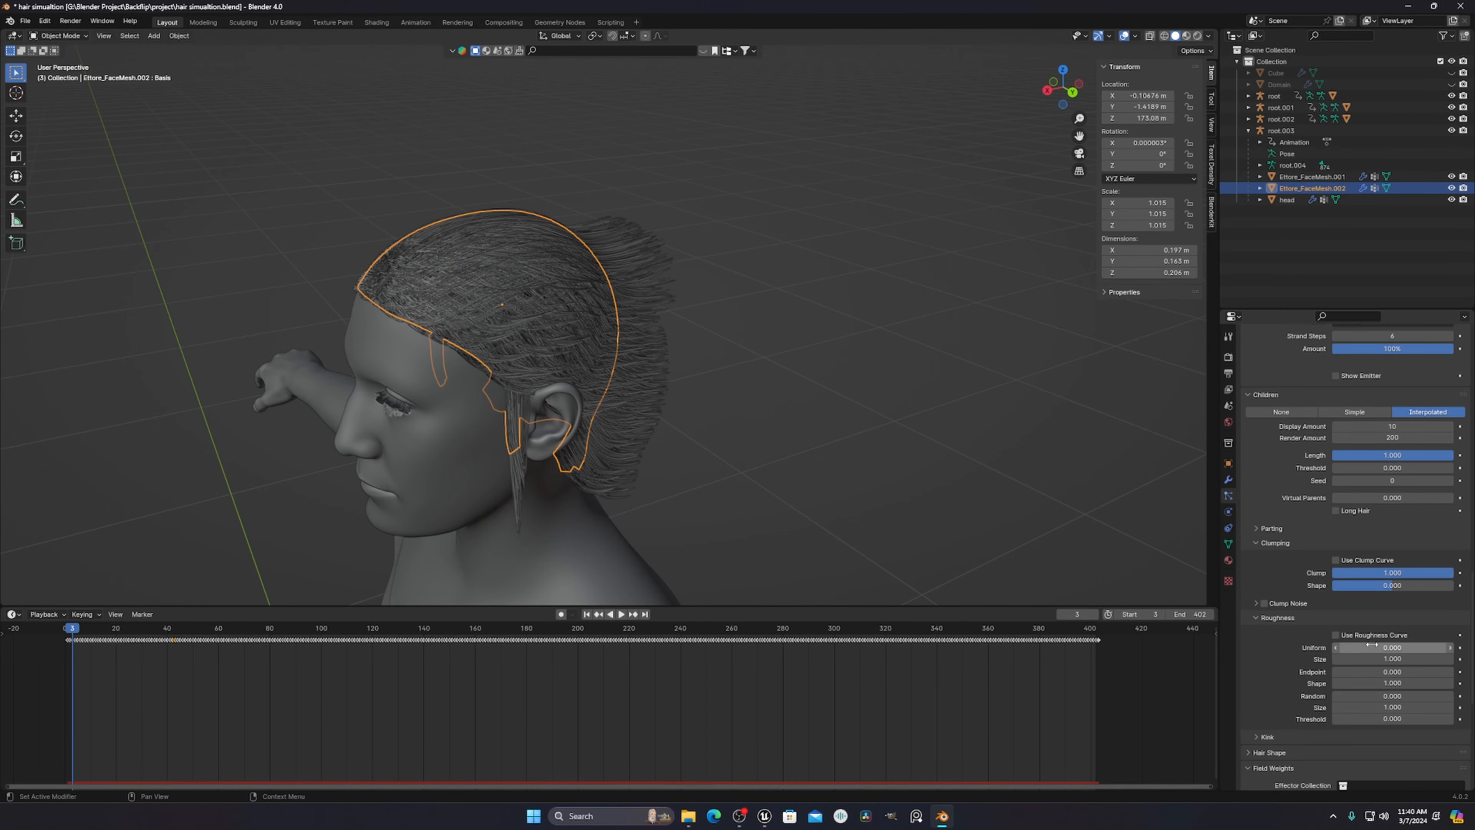
drag(1392, 647, 1442, 647)
scroll(545, 318, up, 4)
middle_drag(546, 317, 702, 237)
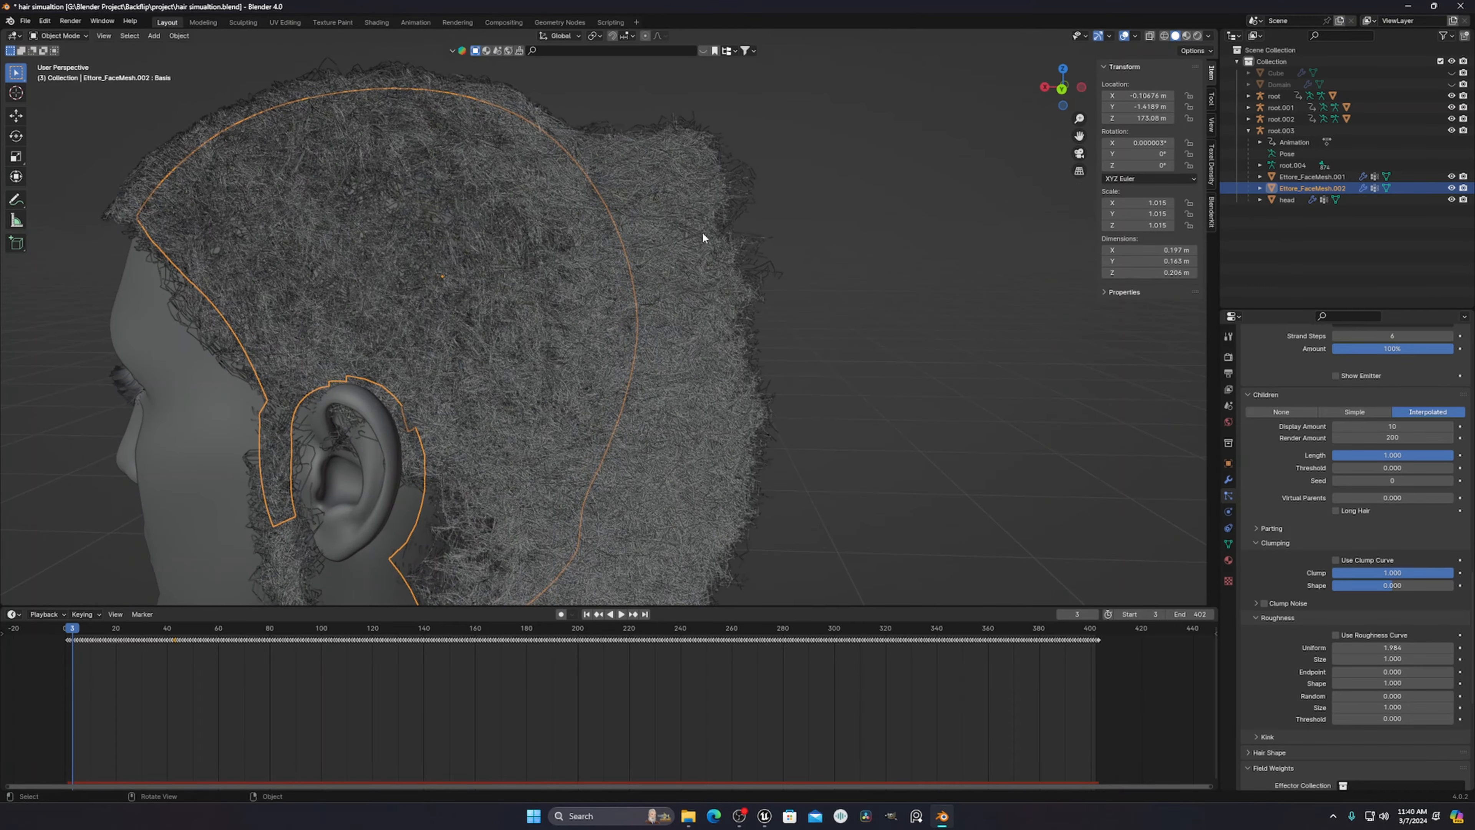
middle_drag(479, 271, 1031, 438)
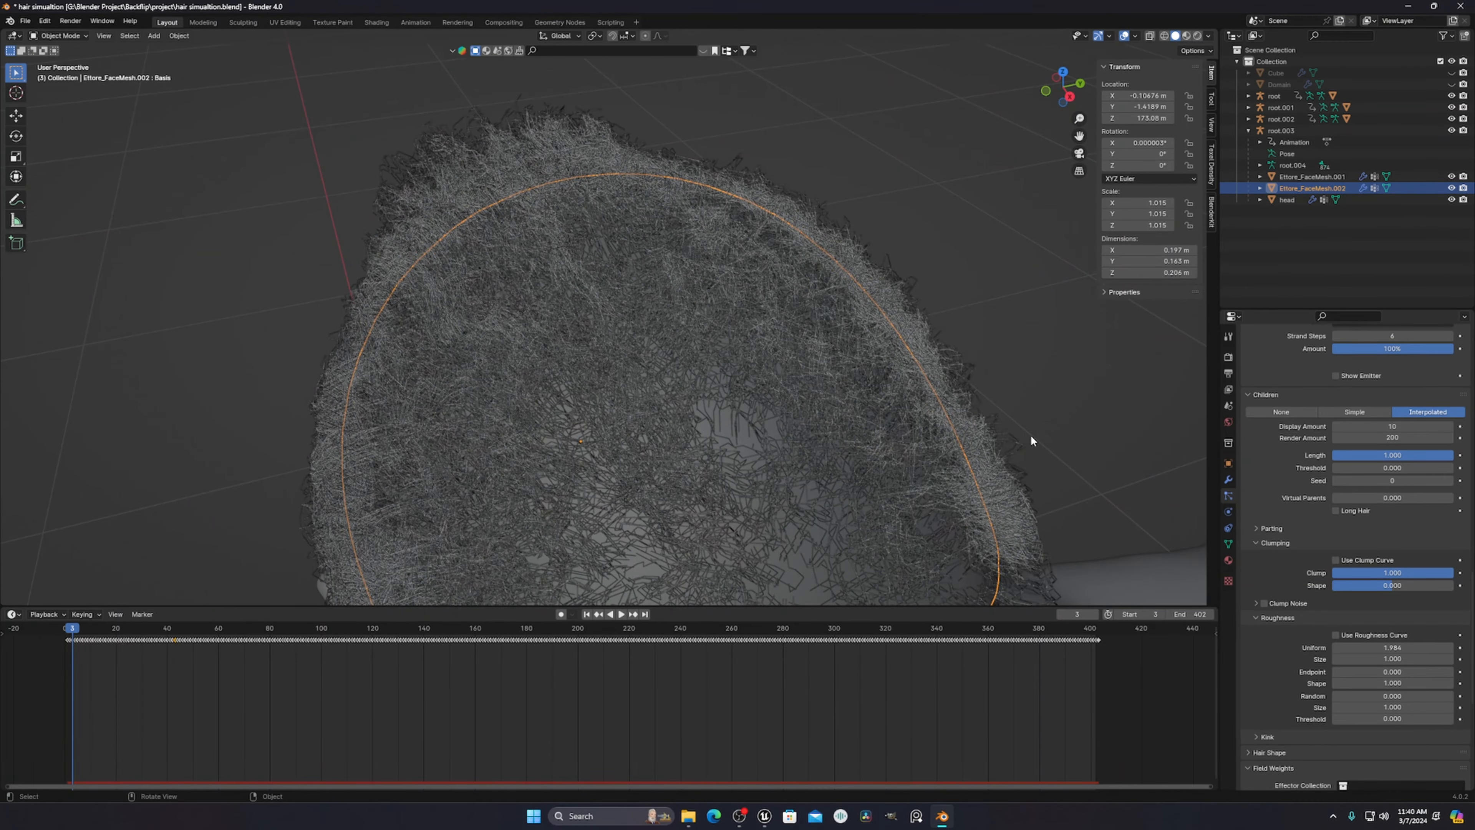
- Reset the children's Uniform roughness to 0 and deselect the scalp mesh
click(1410, 648)
text(0)
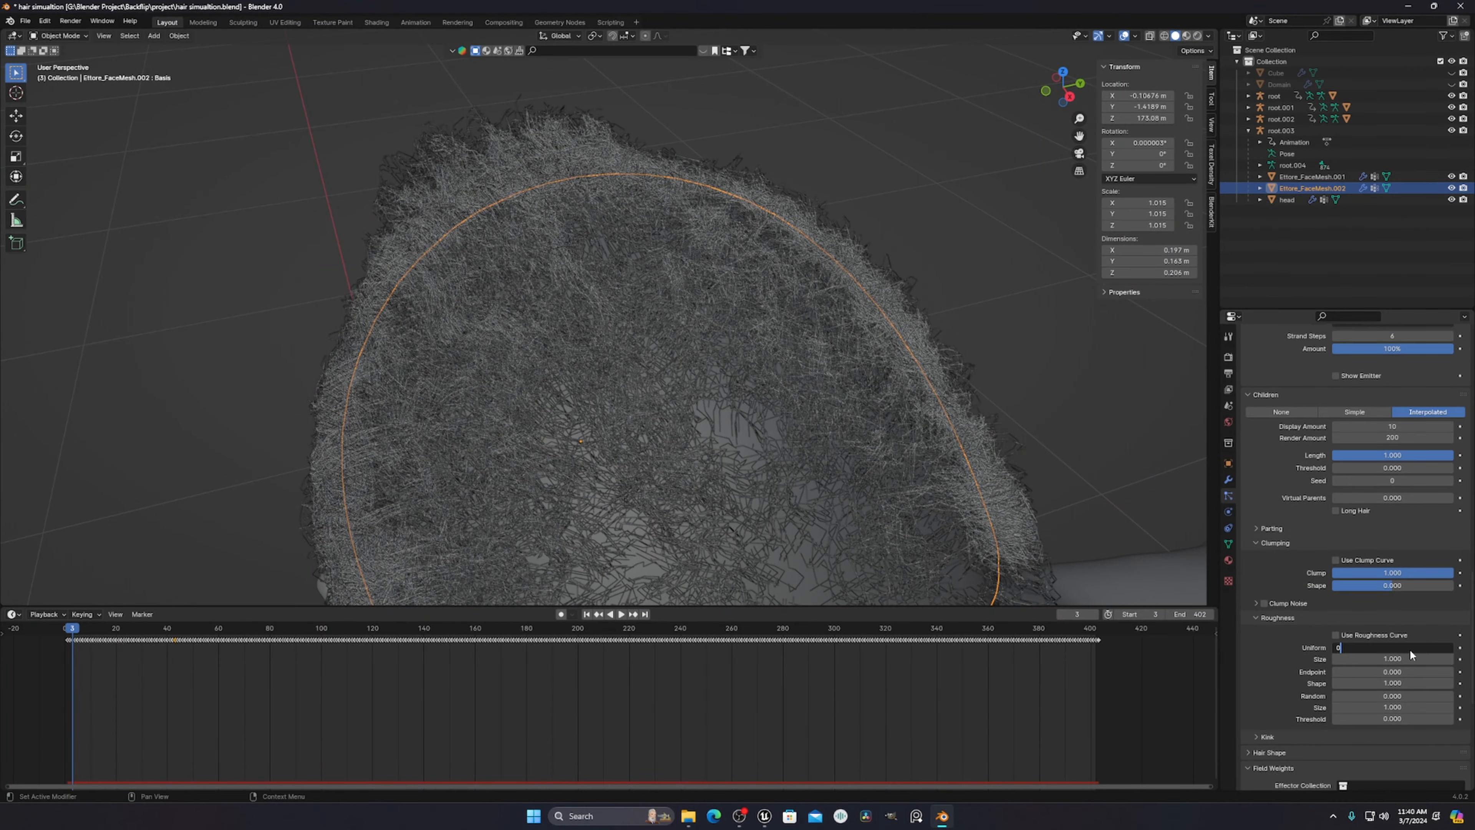
key(Return)
middle_drag(717, 302, 946, 318)
click(809, 289)
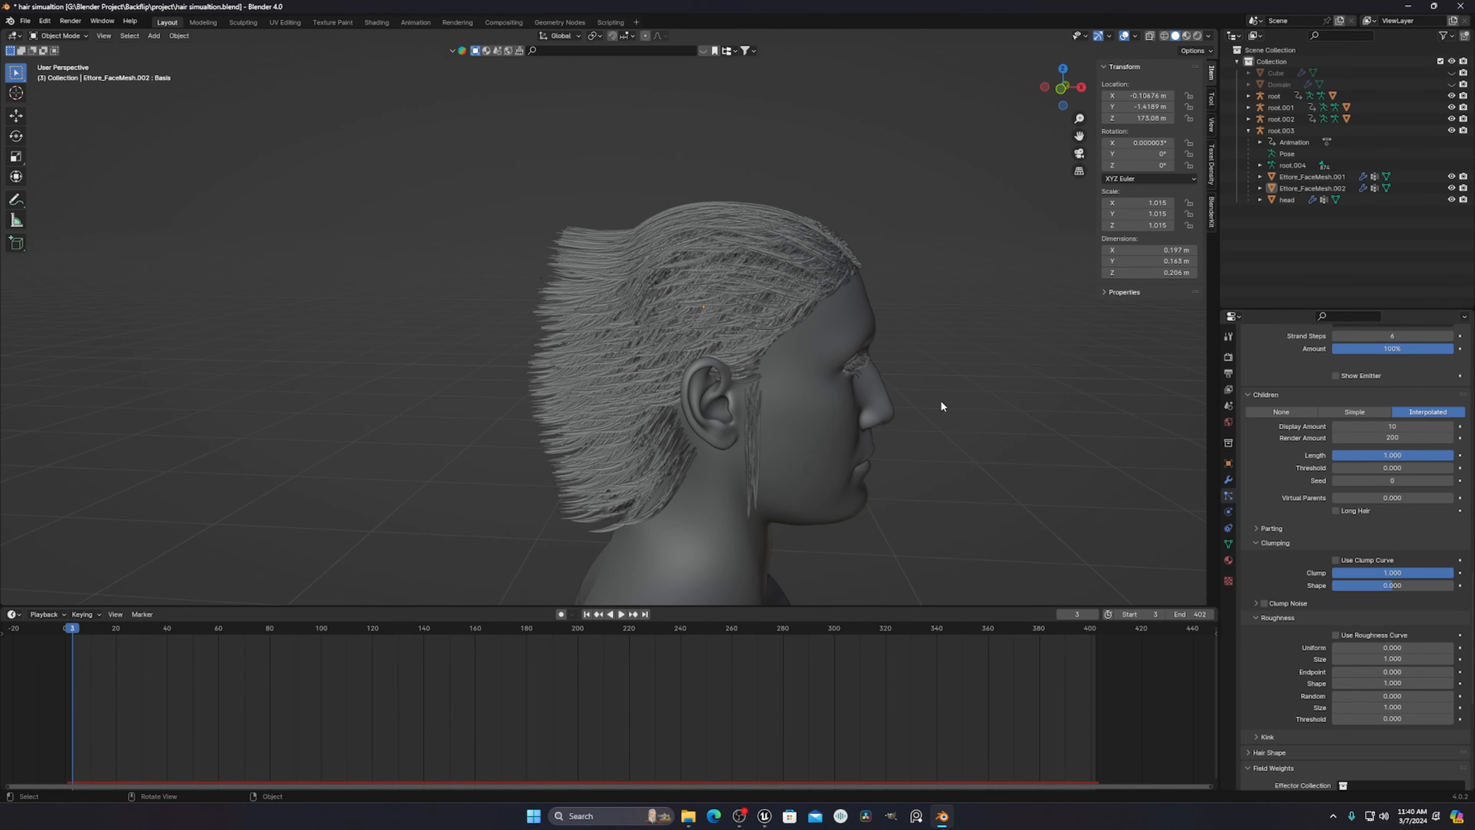
- Examine the hair around the ears, sideburns and nape from both sides of the head
middle_drag(940, 400, 695, 282)
scroll(818, 373, up, 2)
scroll(696, 282, up, 2)
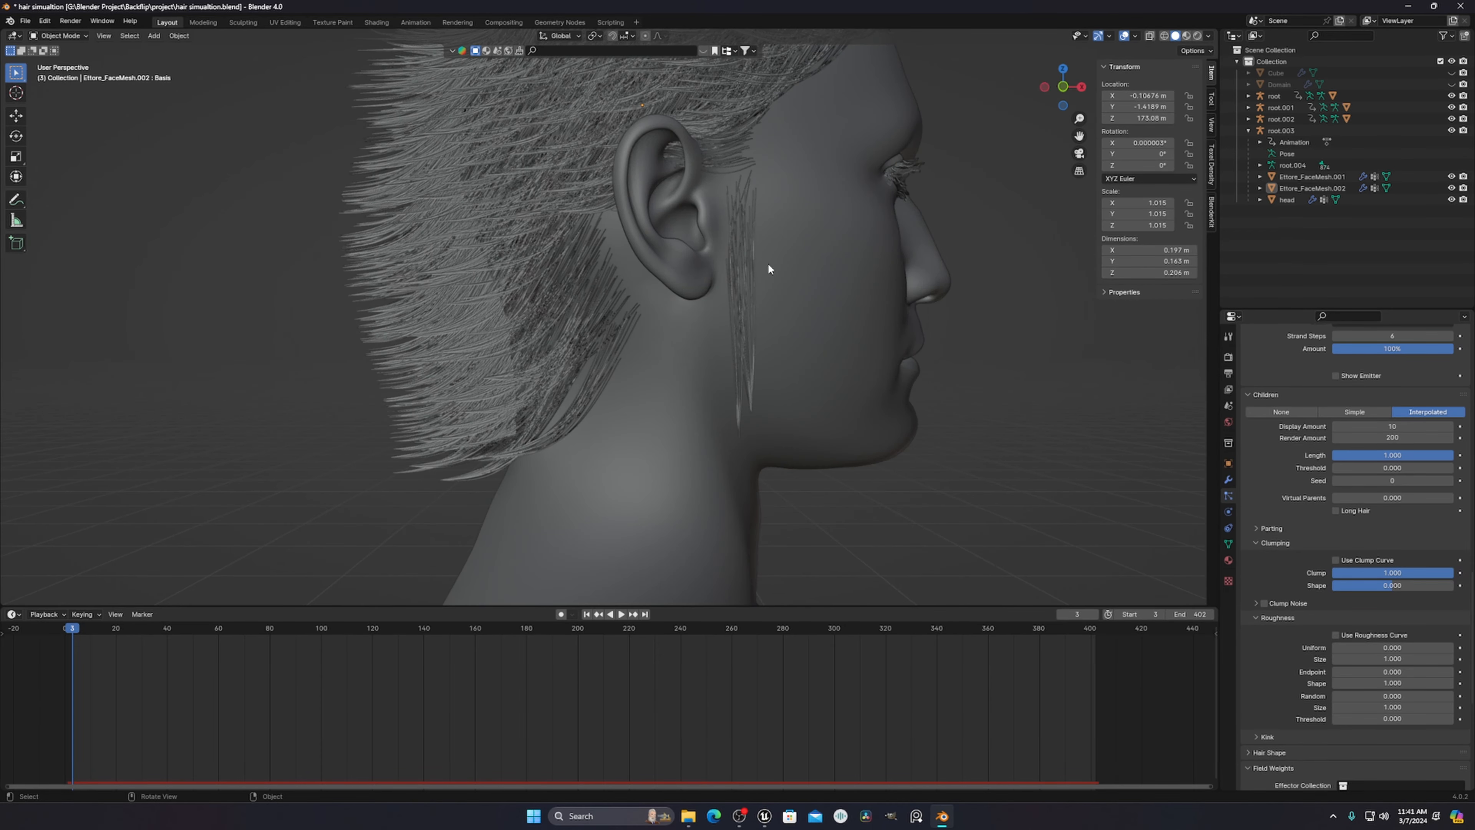
scroll(778, 269, down, 5)
scroll(833, 310, up, 4)
middle_drag(796, 291, 767, 308)
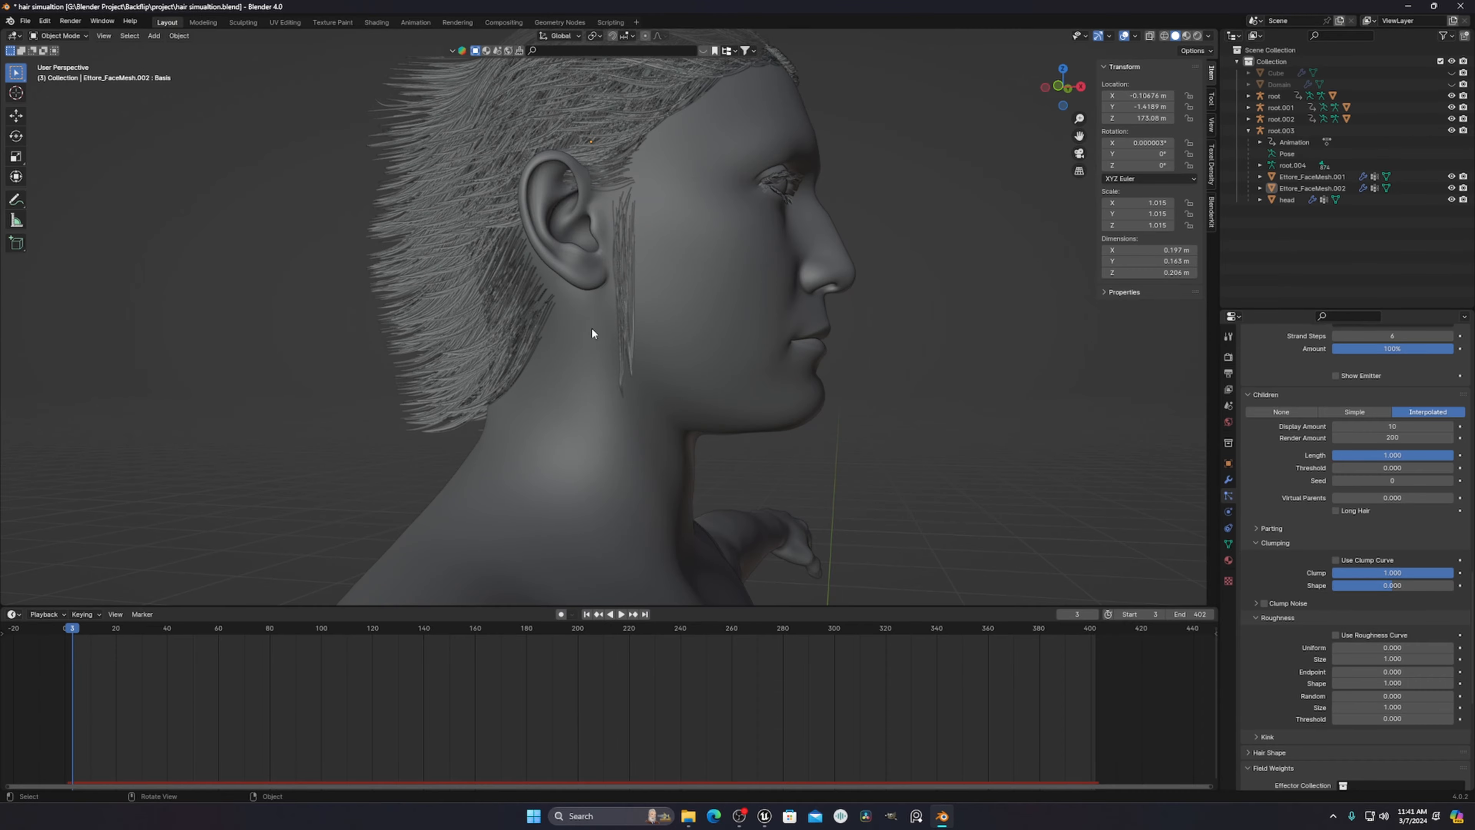
middle_drag(647, 217, 586, 238)
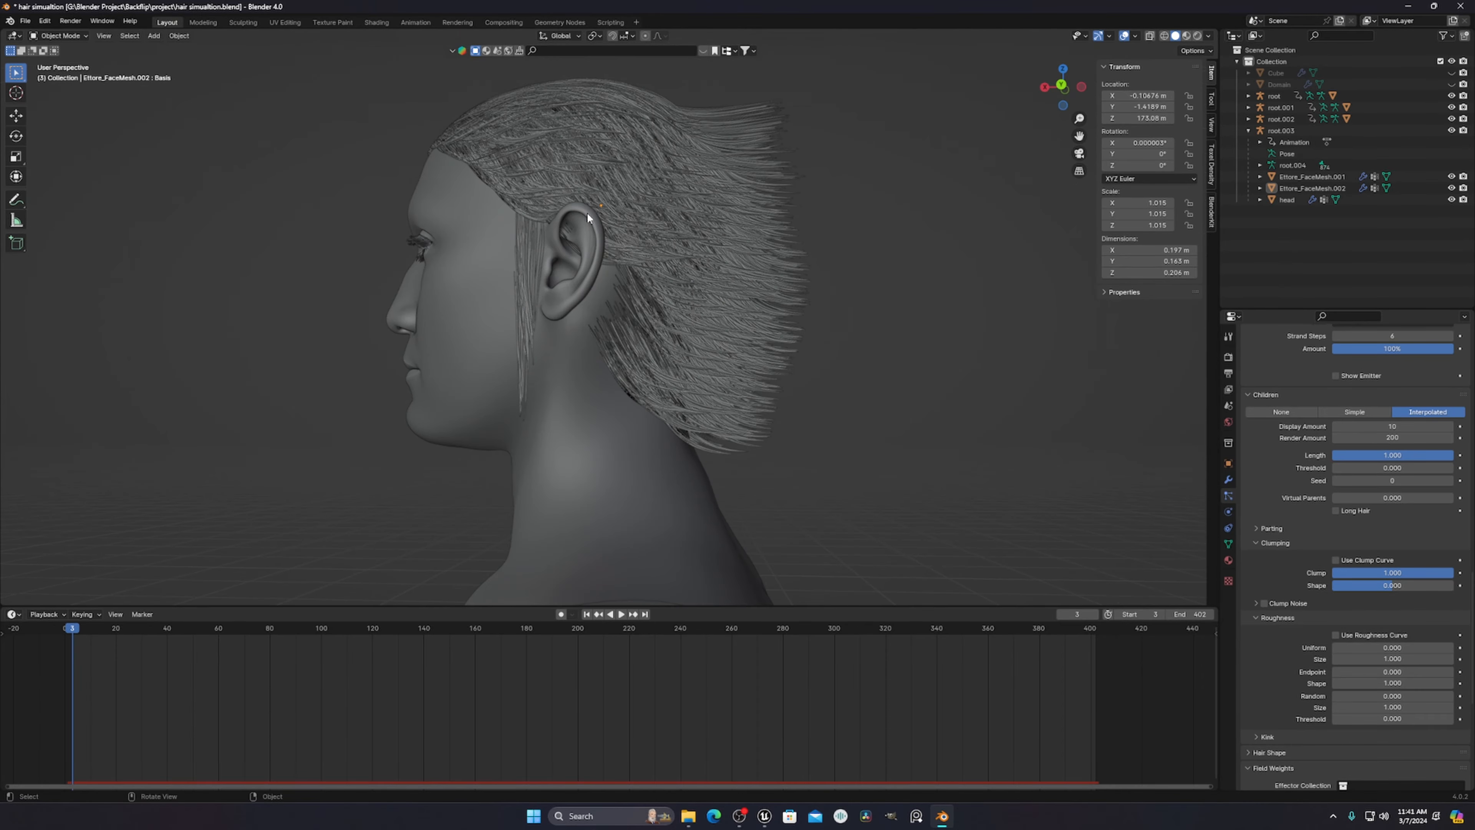
scroll(676, 251, up, 3)
middle_drag(676, 253, 712, 268)
- Play the baked hair simulation to frame 34 and inspect the moving hair from the front
scroll(1472, 627, up, 8)
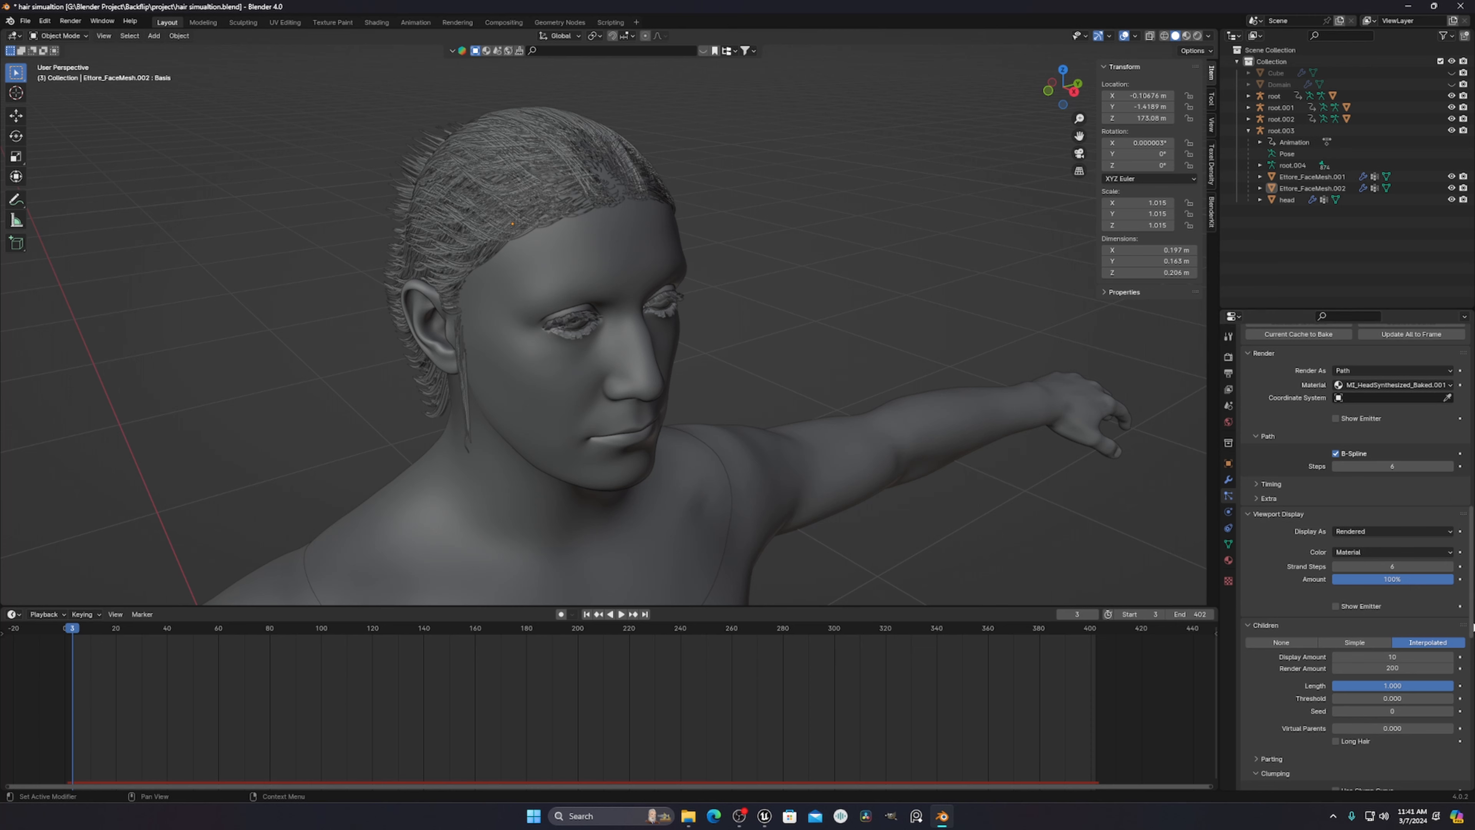
scroll(1275, 390, up, 8)
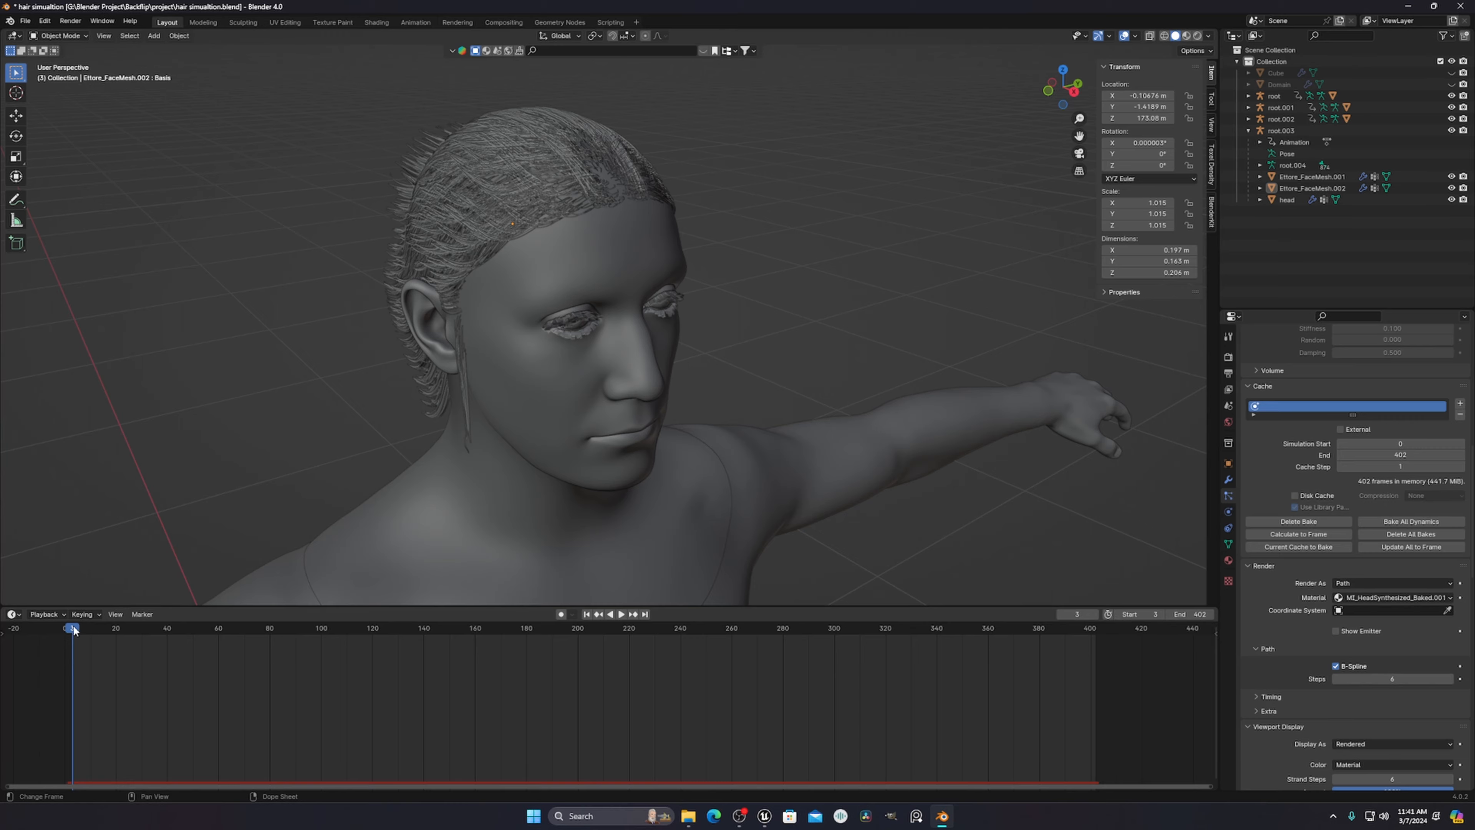
key(space)
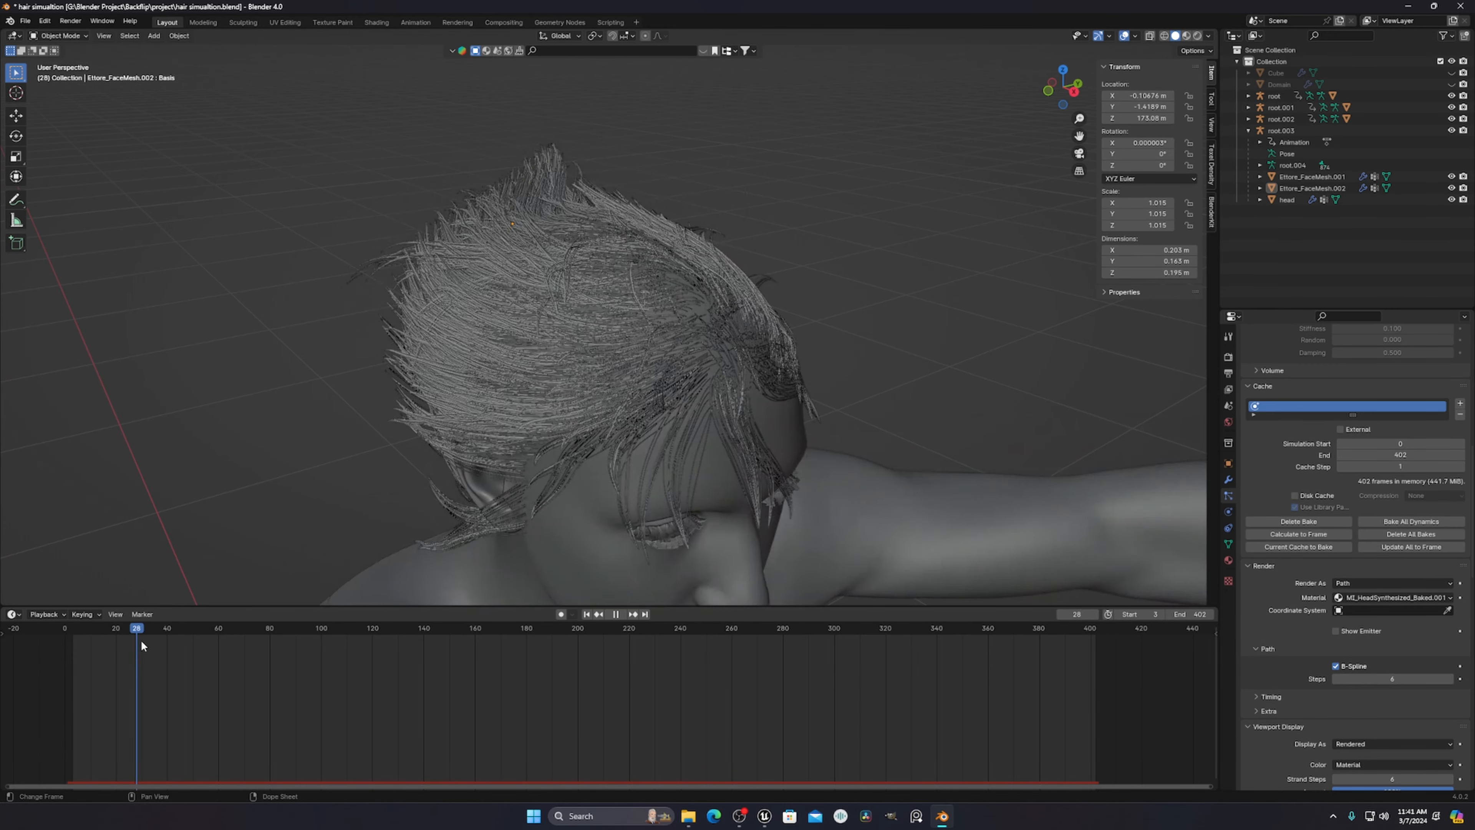
key(space)
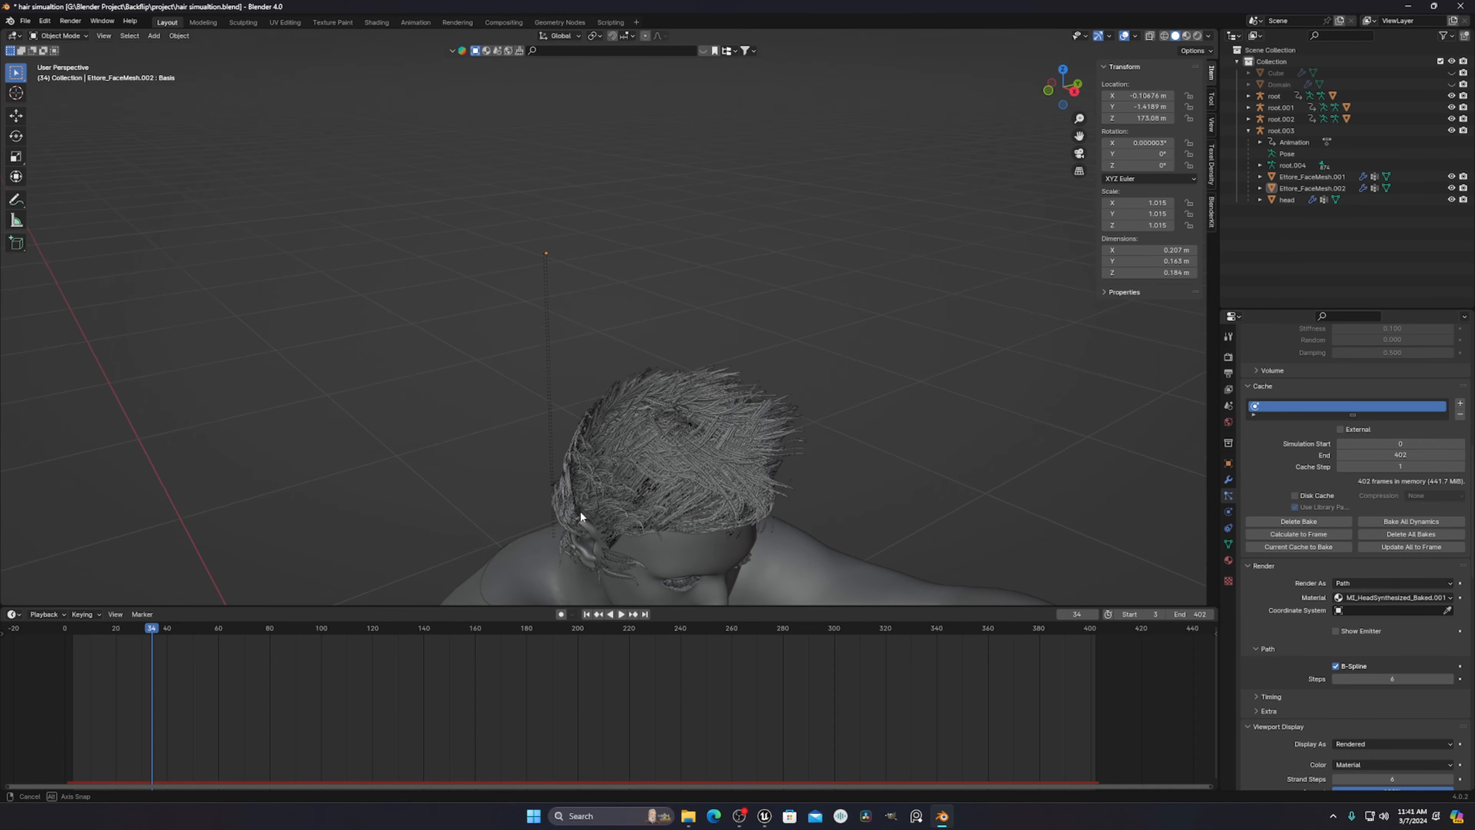
middle_drag(579, 511, 705, 468)
middle_drag(670, 434, 755, 425)
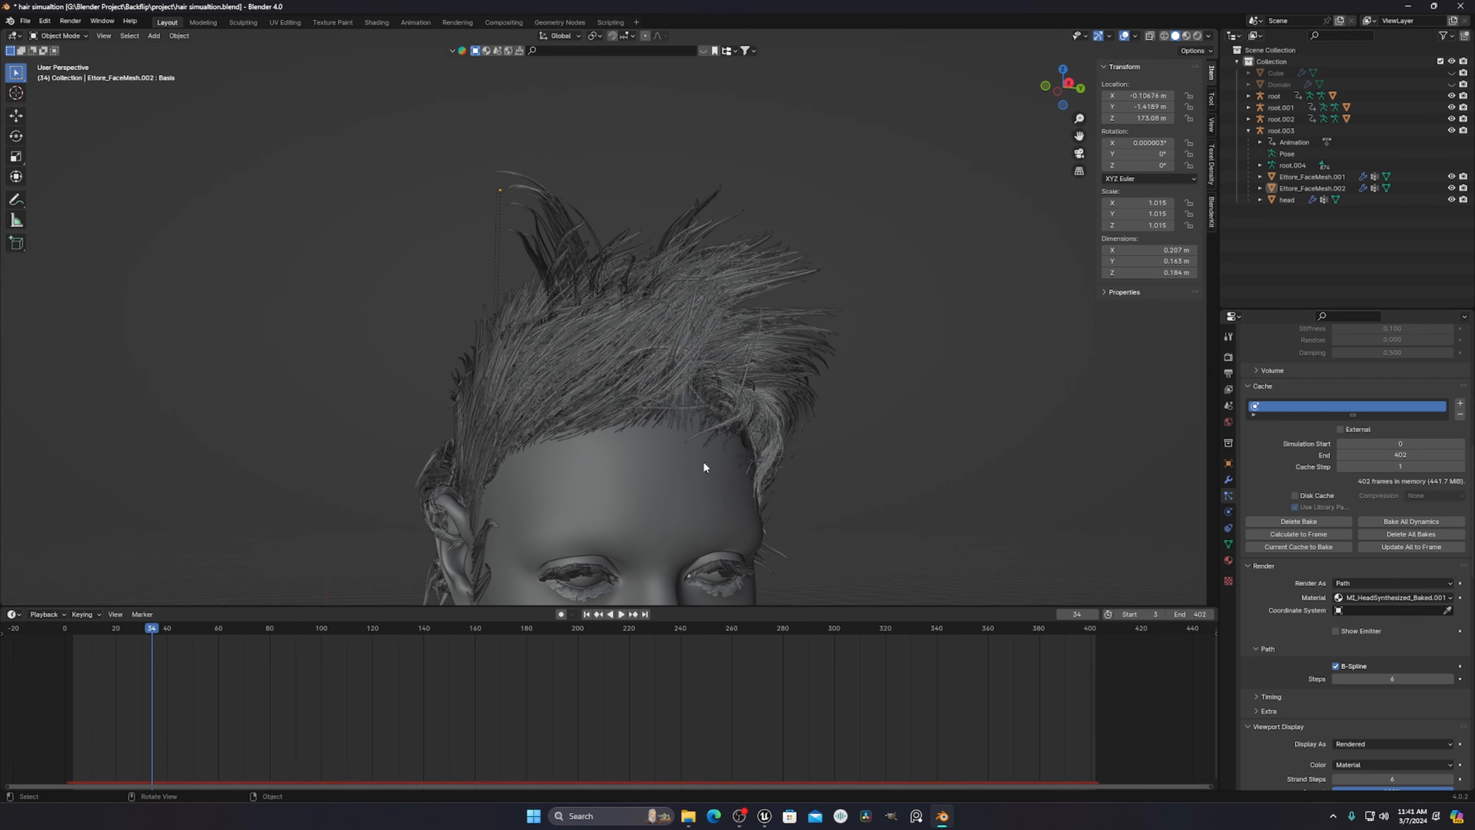
- Advance the simulation to frame 37 and inspect the hair from the front, above and the side
key(space)
key(space)
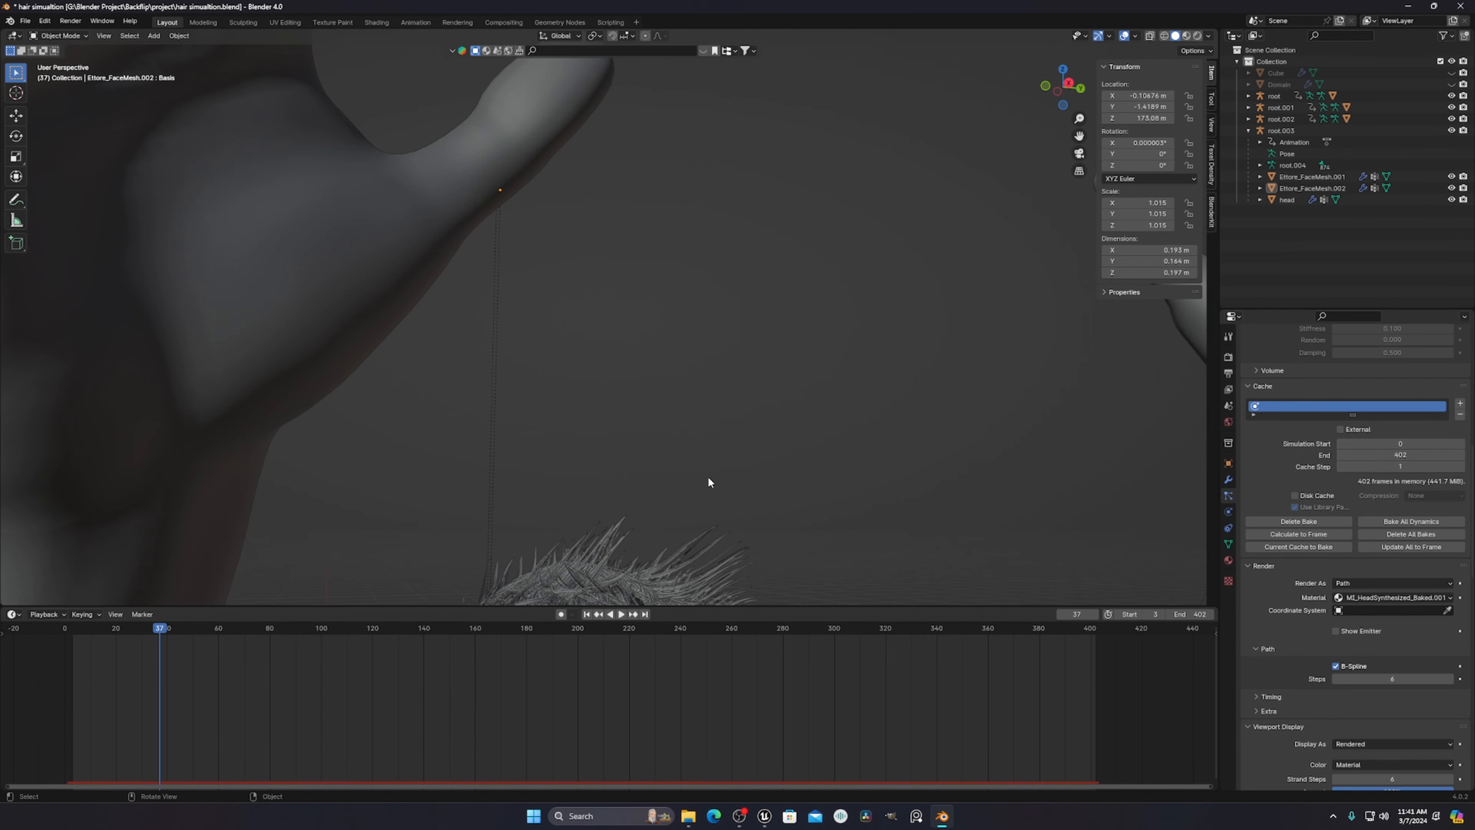
scroll(707, 482, down, 4)
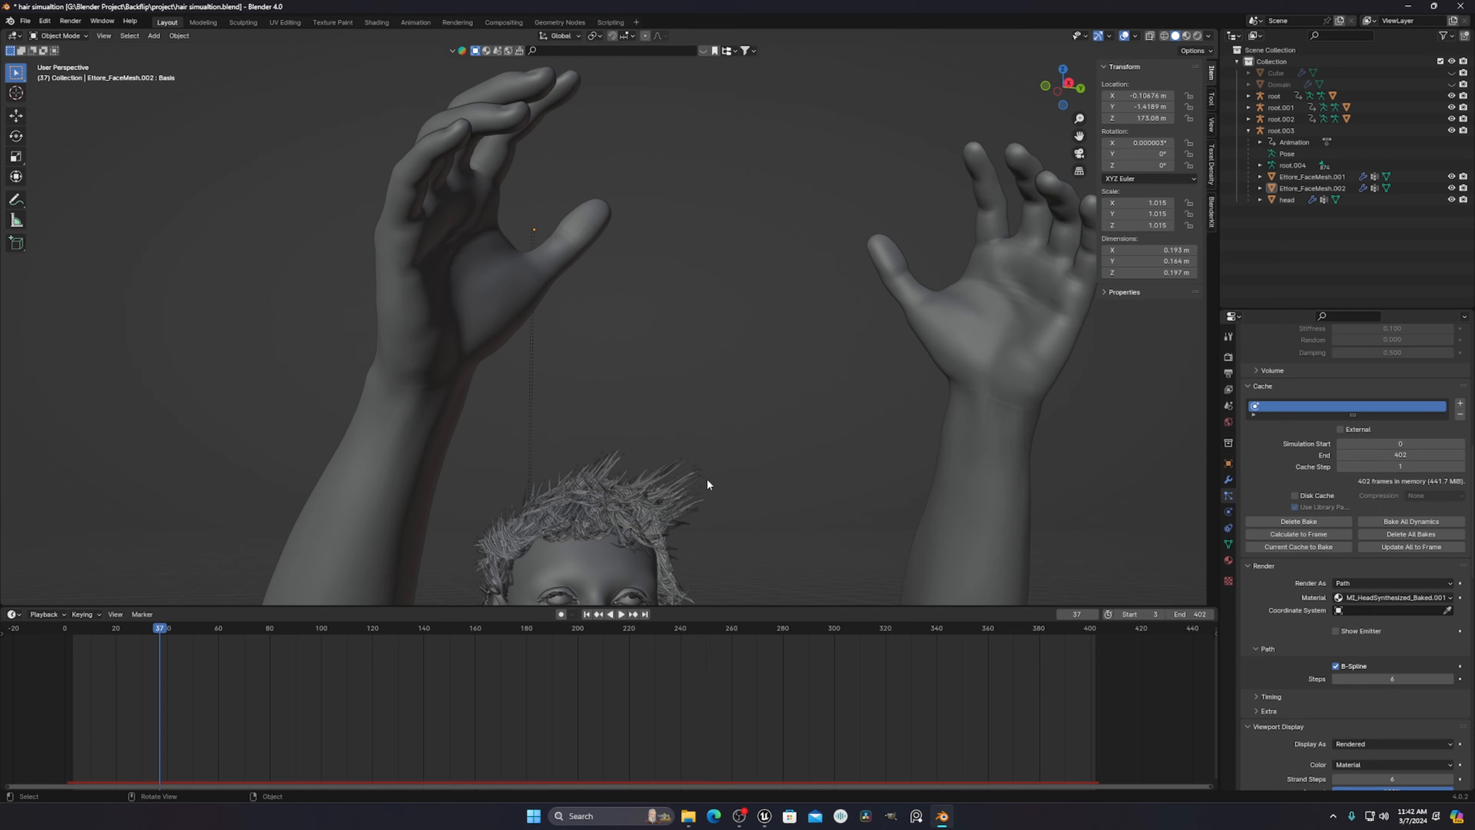
shift+middle_drag(706, 478, 812, 437)
scroll(761, 366, up, 2)
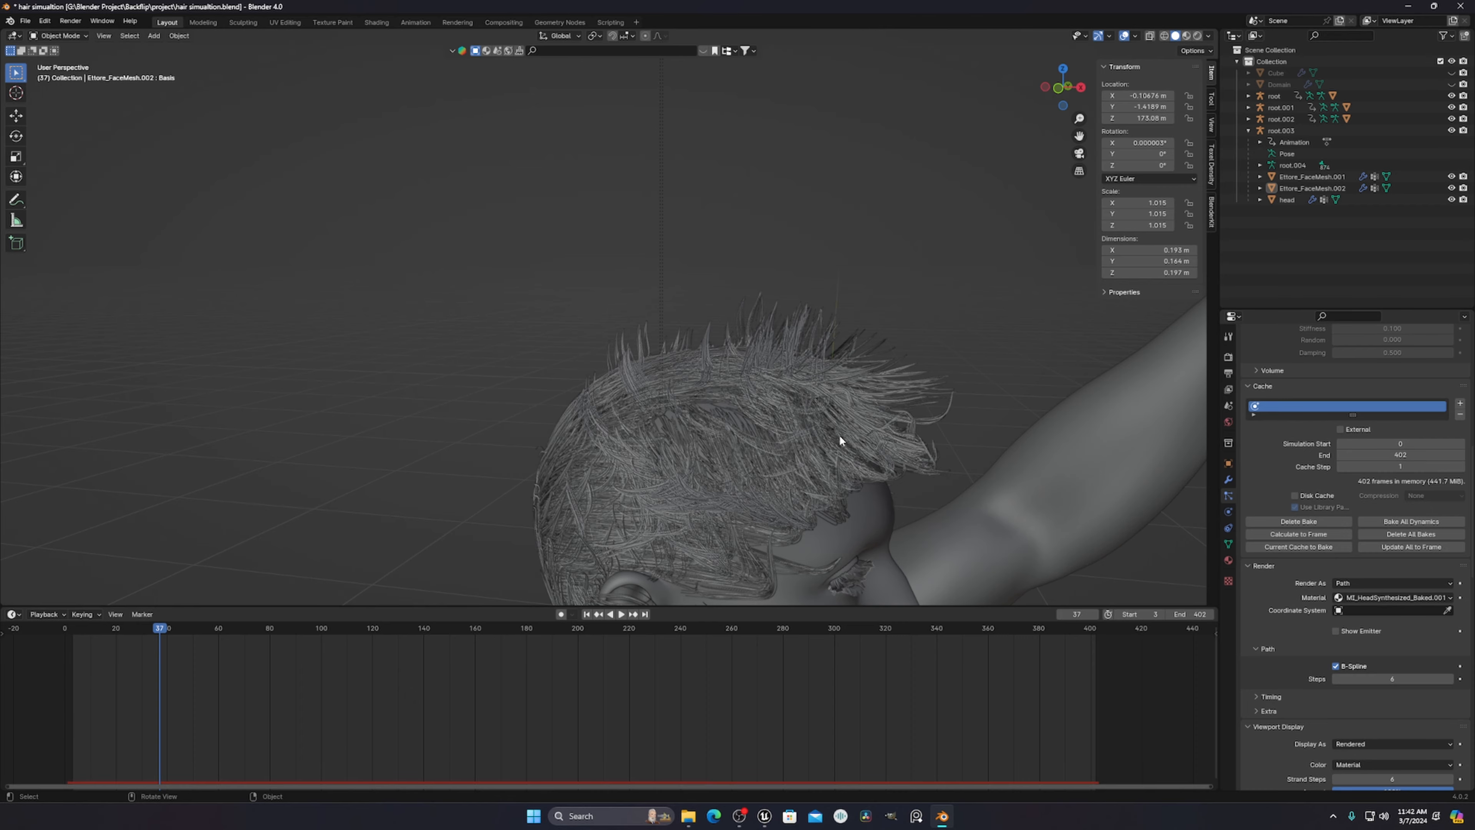
middle_drag(839, 435, 839, 523)
scroll(1336, 339, up, 8)
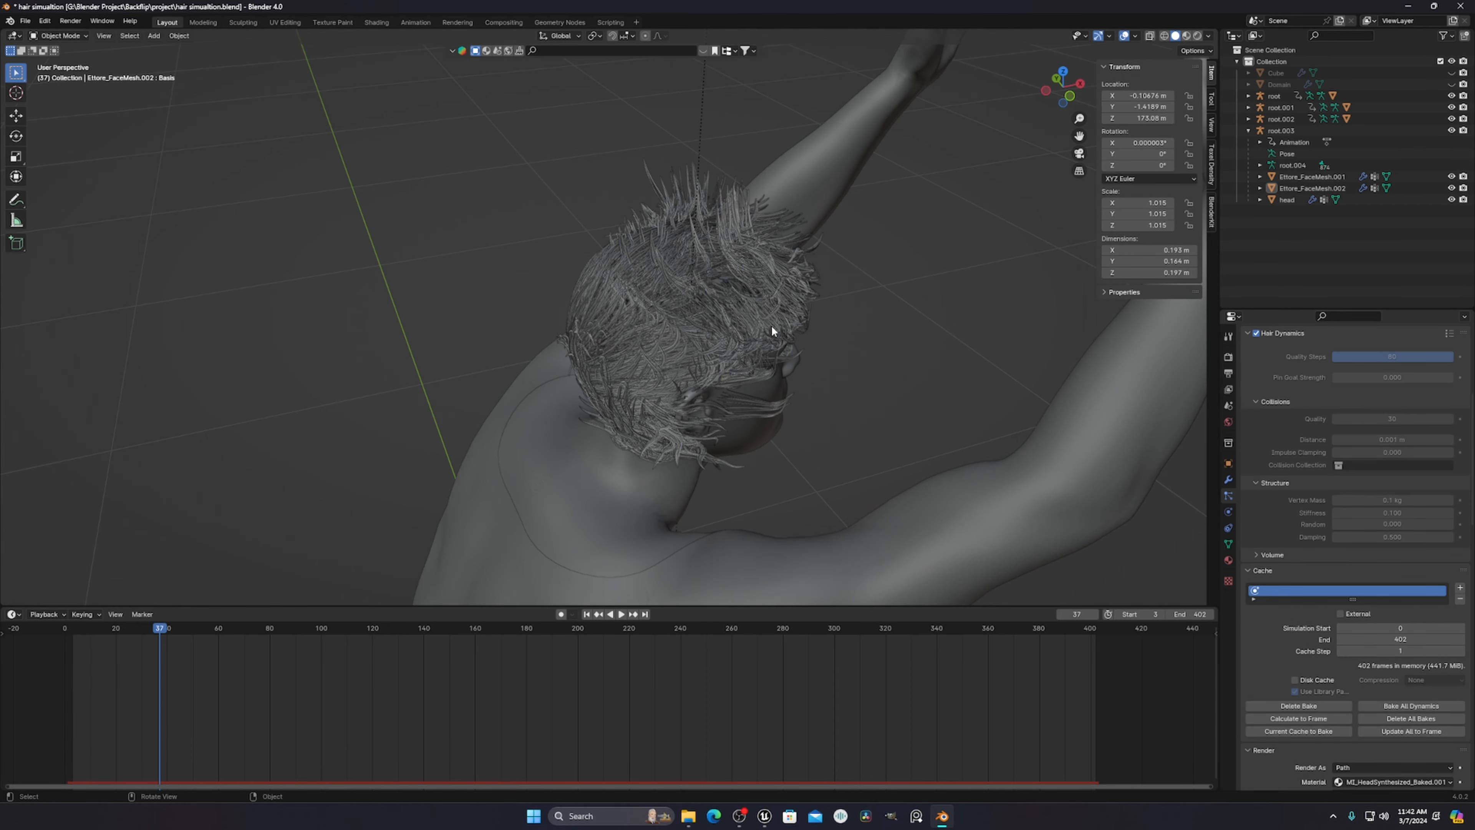
middle_drag(773, 329, 841, 338)
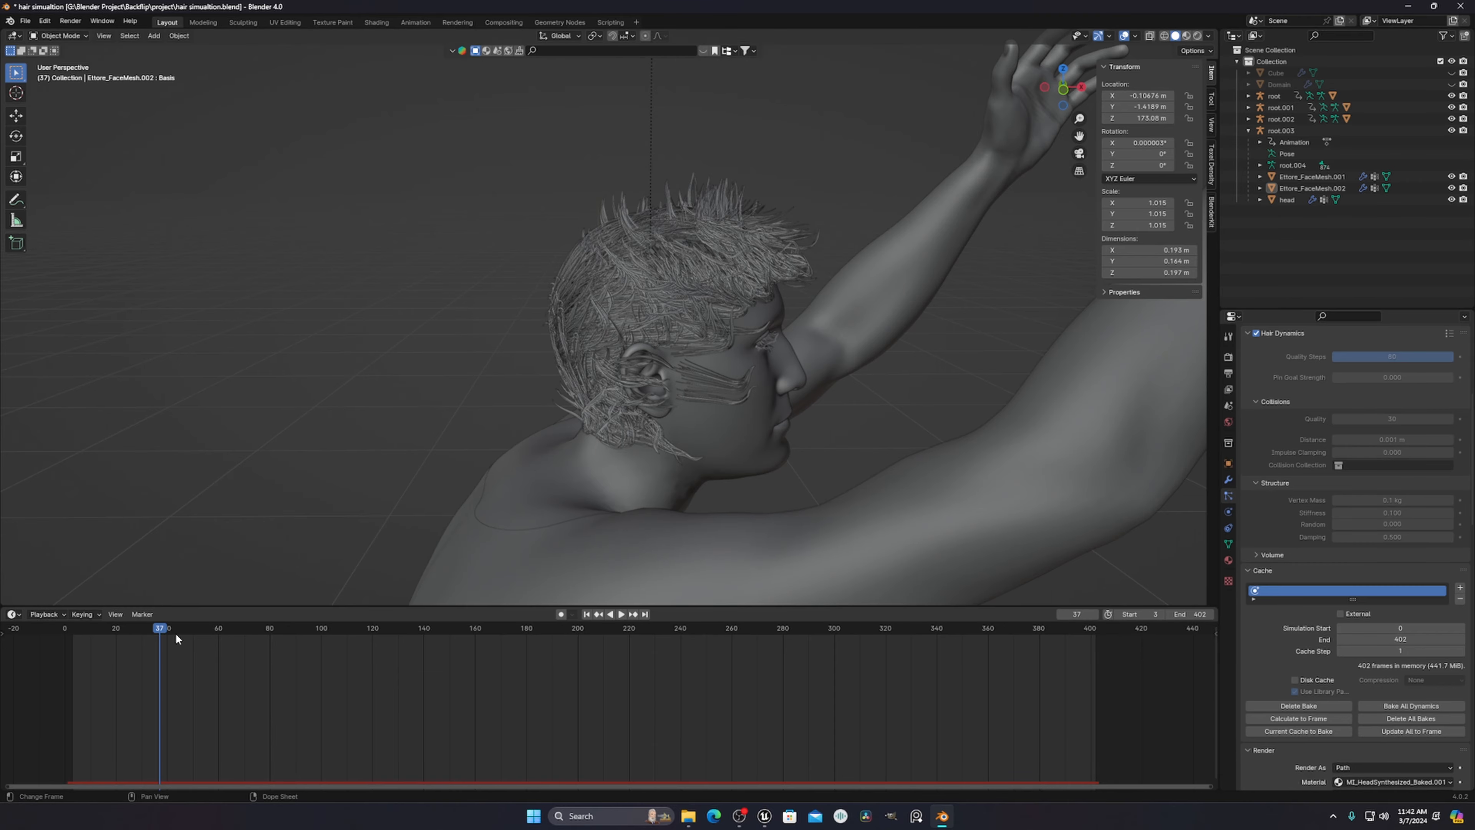
- Scrub the animation to frame 78 and inspect the hair hanging down during the handstand
drag(172, 628, 187, 630)
scroll(209, 624, down, 3)
scroll(465, 482, down, 3)
shift+middle_drag(627, 381, 636, 333)
drag(279, 628, 337, 629)
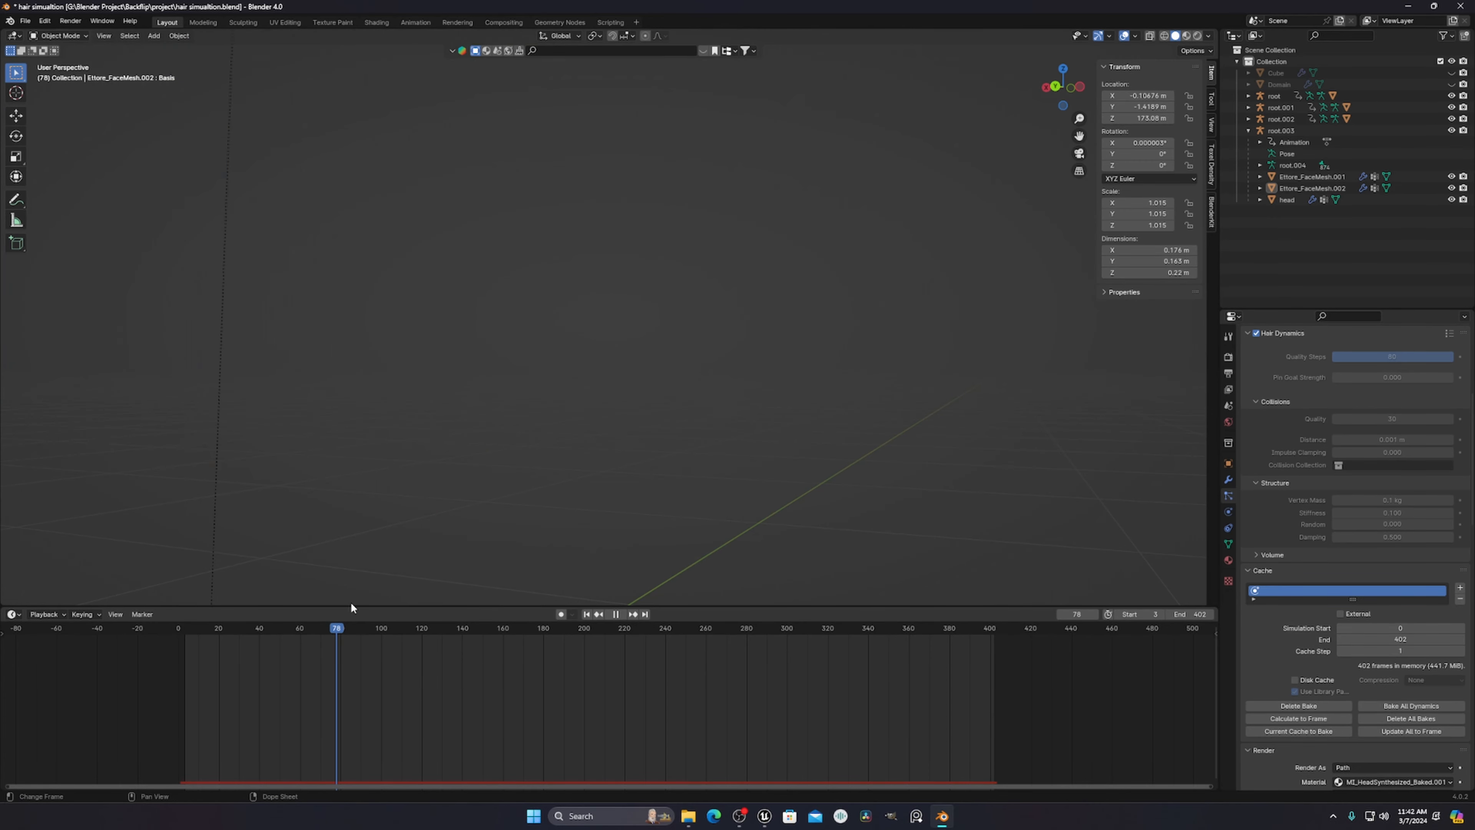
scroll(351, 625, down, 1)
scroll(668, 290, down, 7)
scroll(749, 303, up, 4)
middle_drag(787, 380, 735, 296)
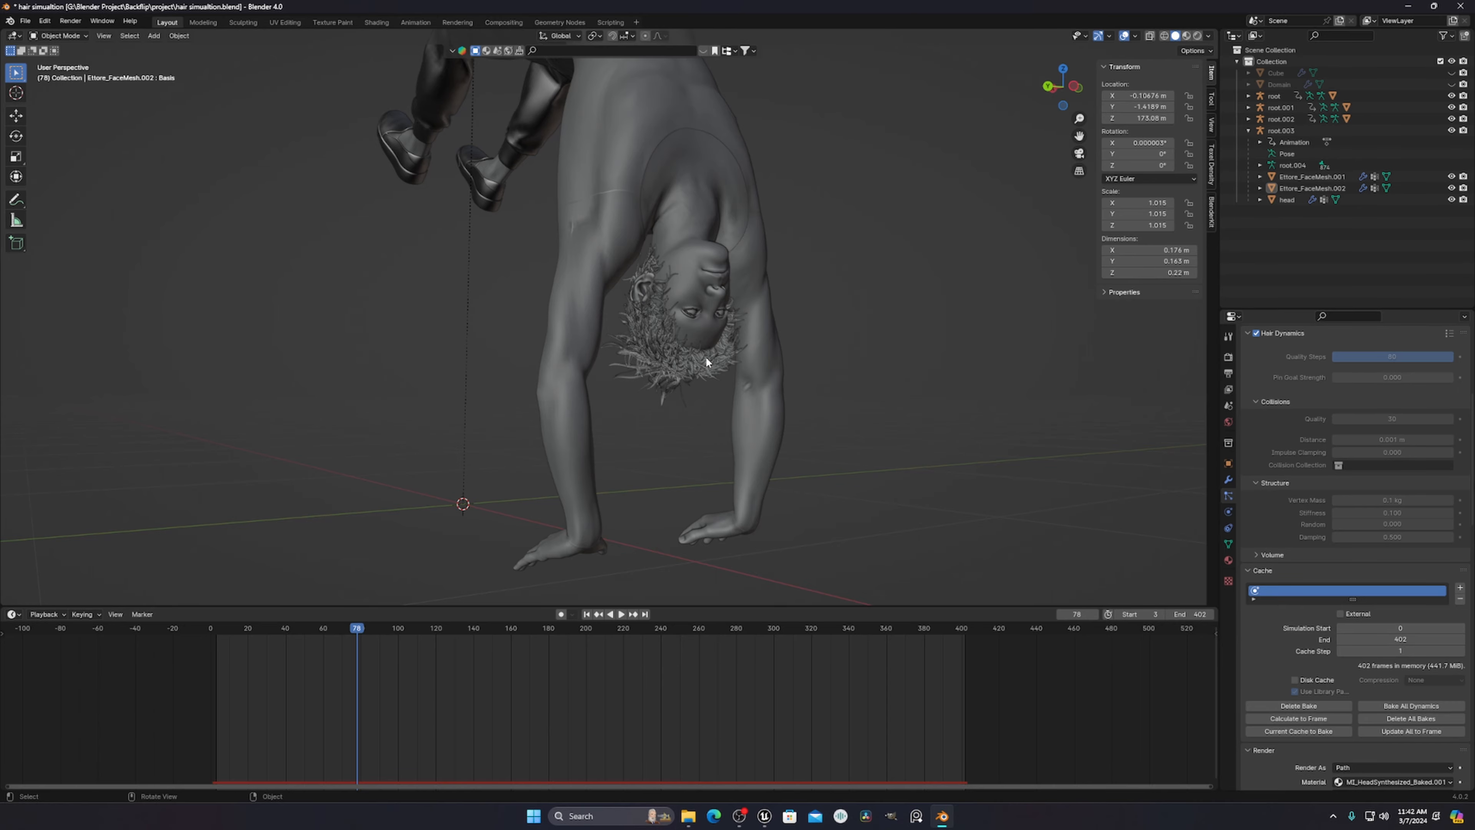
- Scrub the animation to frame 105, inspect the hair close up and review the dynamics and cache baking options
scroll(749, 383, up, 2)
drag(385, 631, 408, 635)
scroll(787, 211, down, 6)
scroll(757, 264, up, 8)
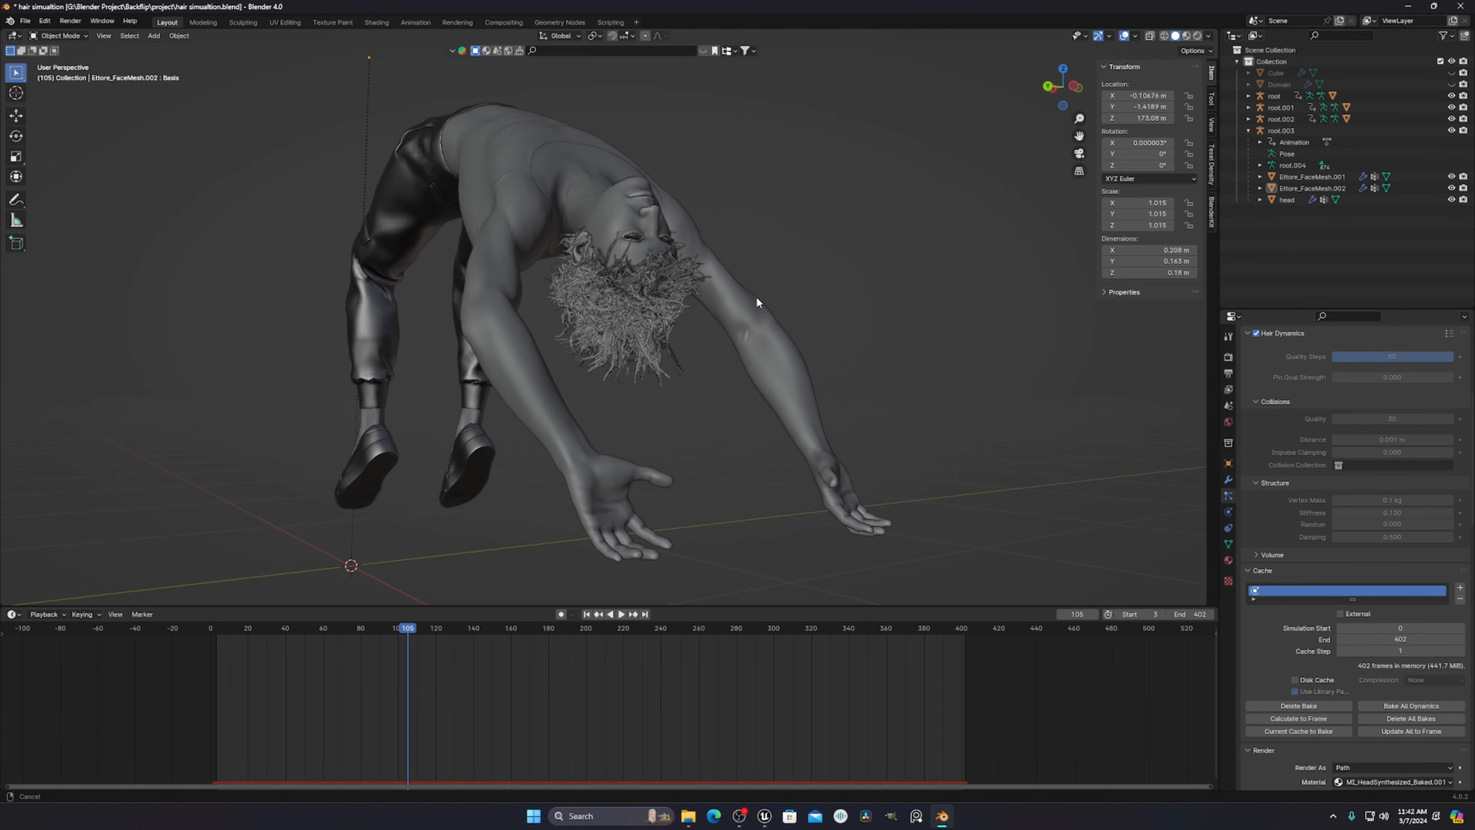
scroll(1414, 348, up, 5)
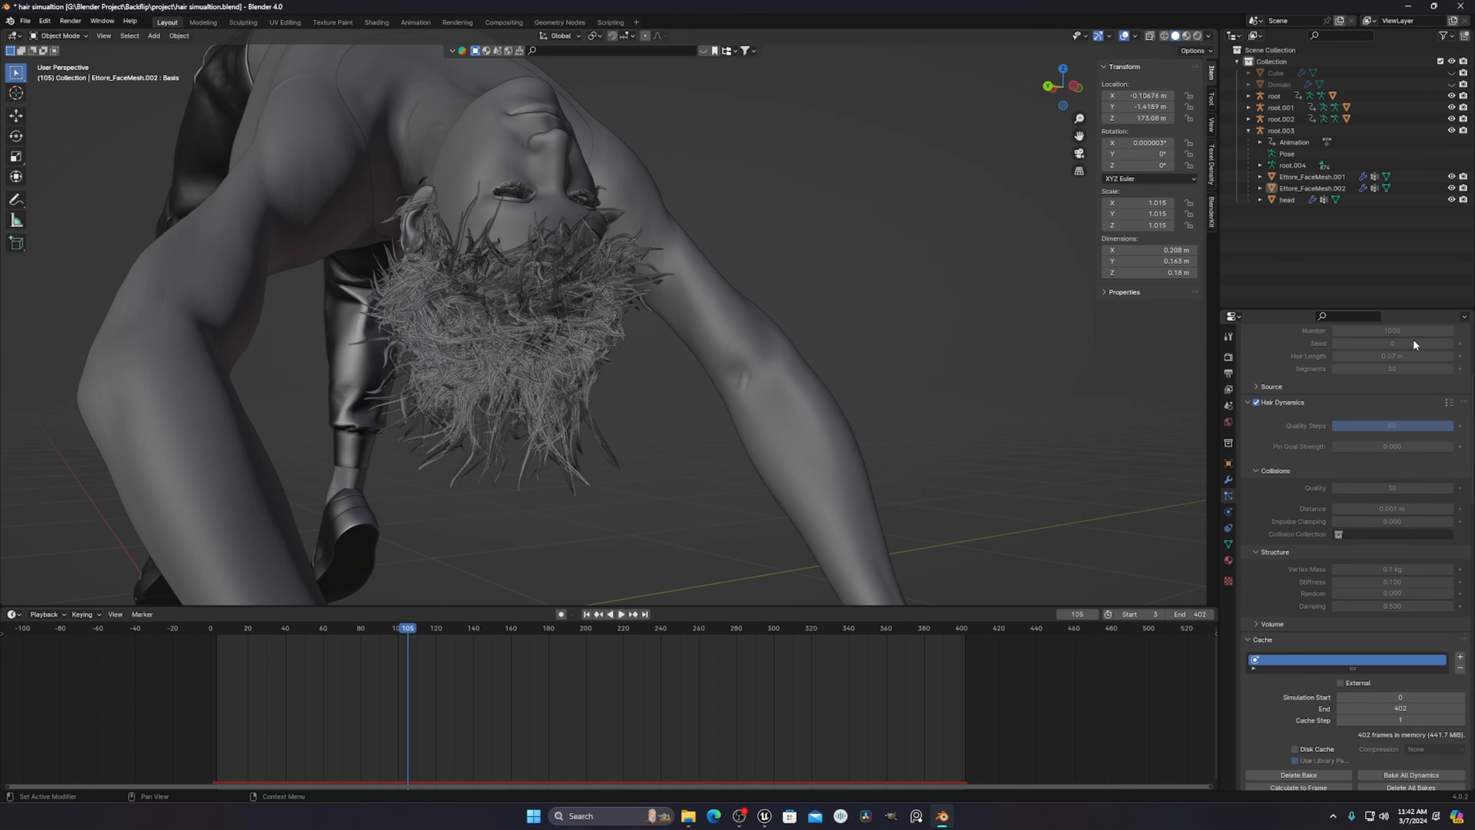
scroll(1381, 561, down, 10)
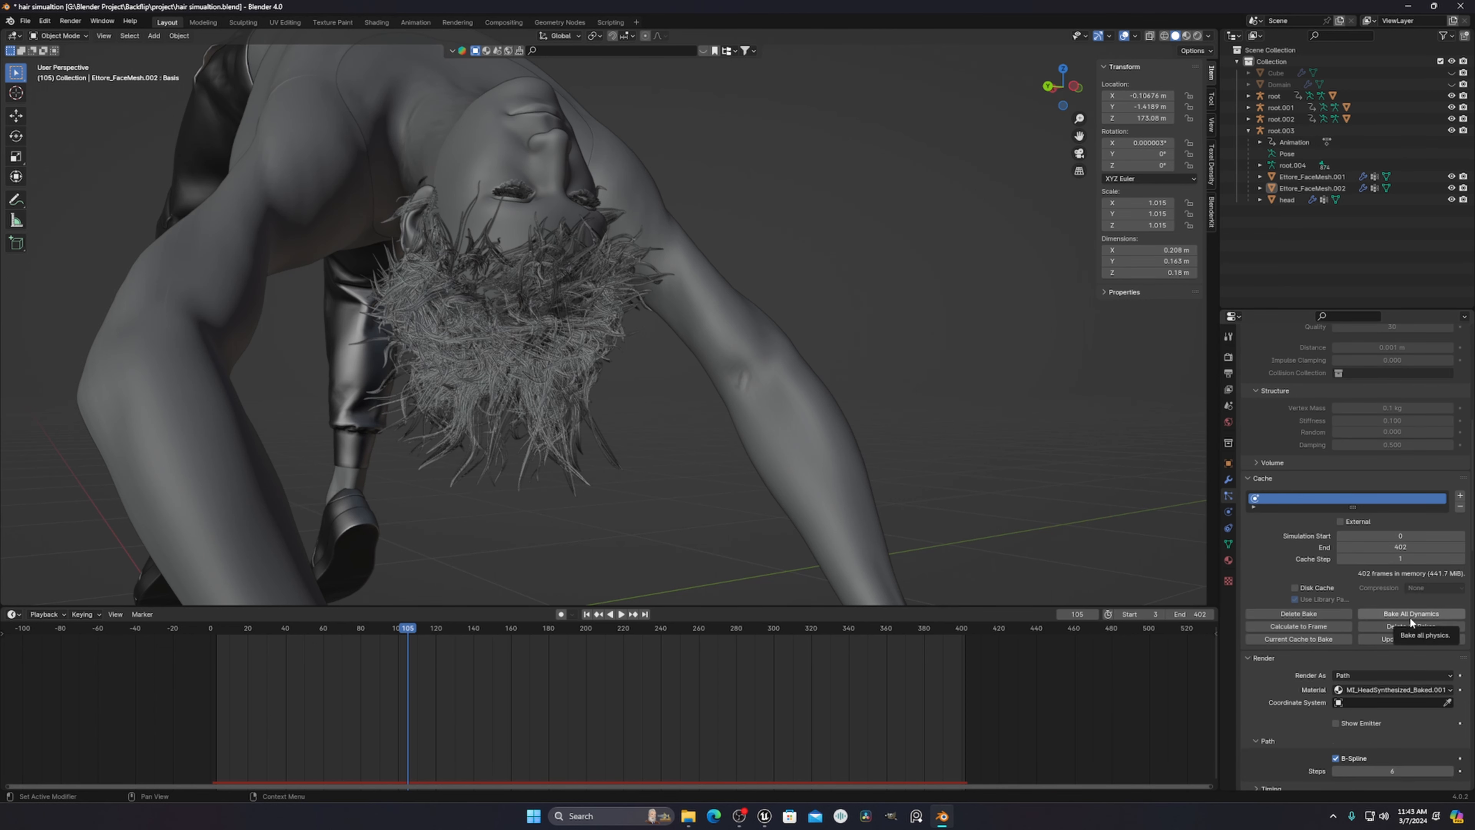
scroll(1409, 617, up, 5)
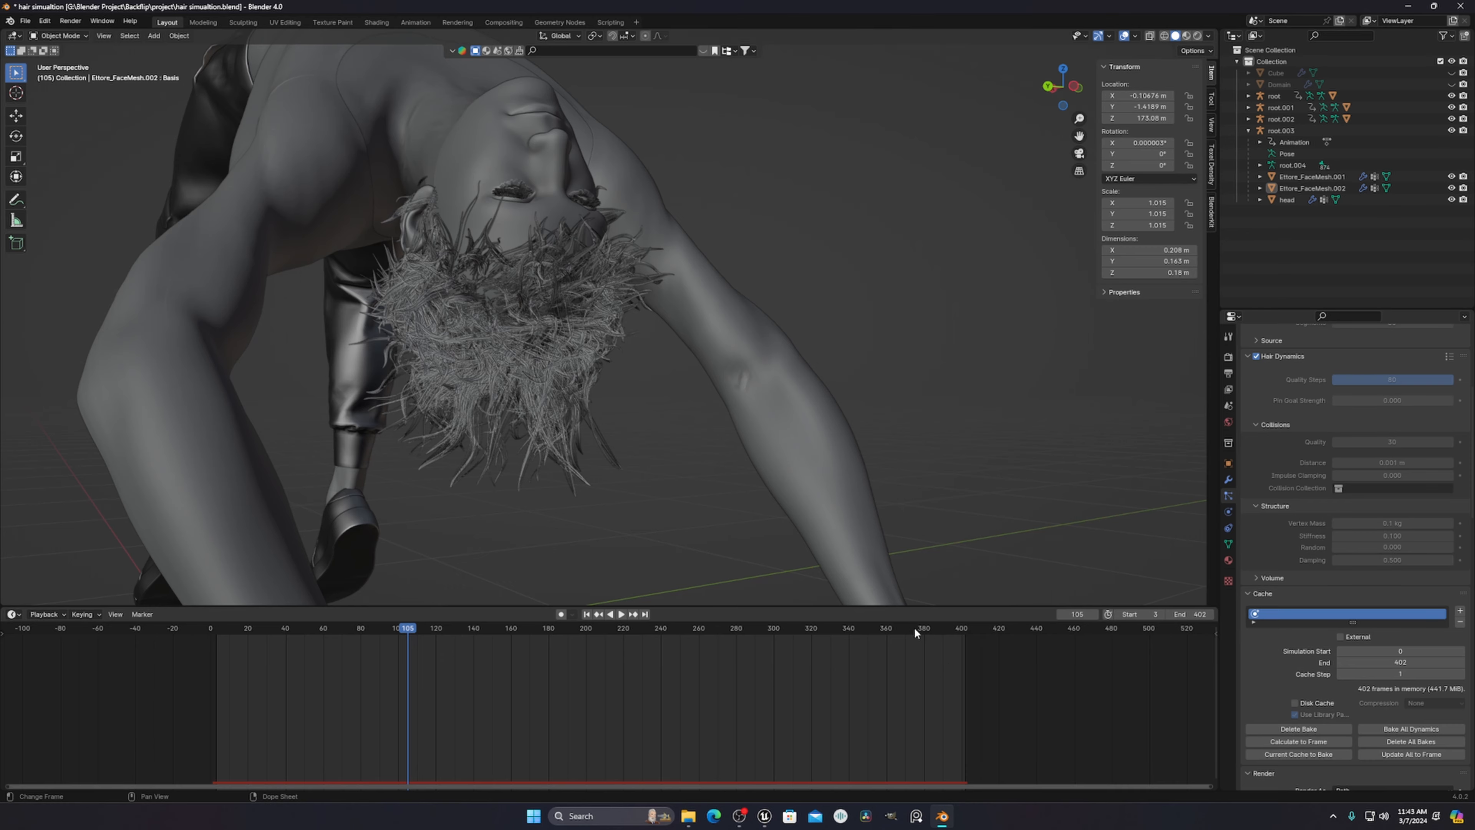
- Scrub the animation to frame 128, inspect the hair from behind and review the Hair Dynamics settings
scroll(633, 287, down, 5)
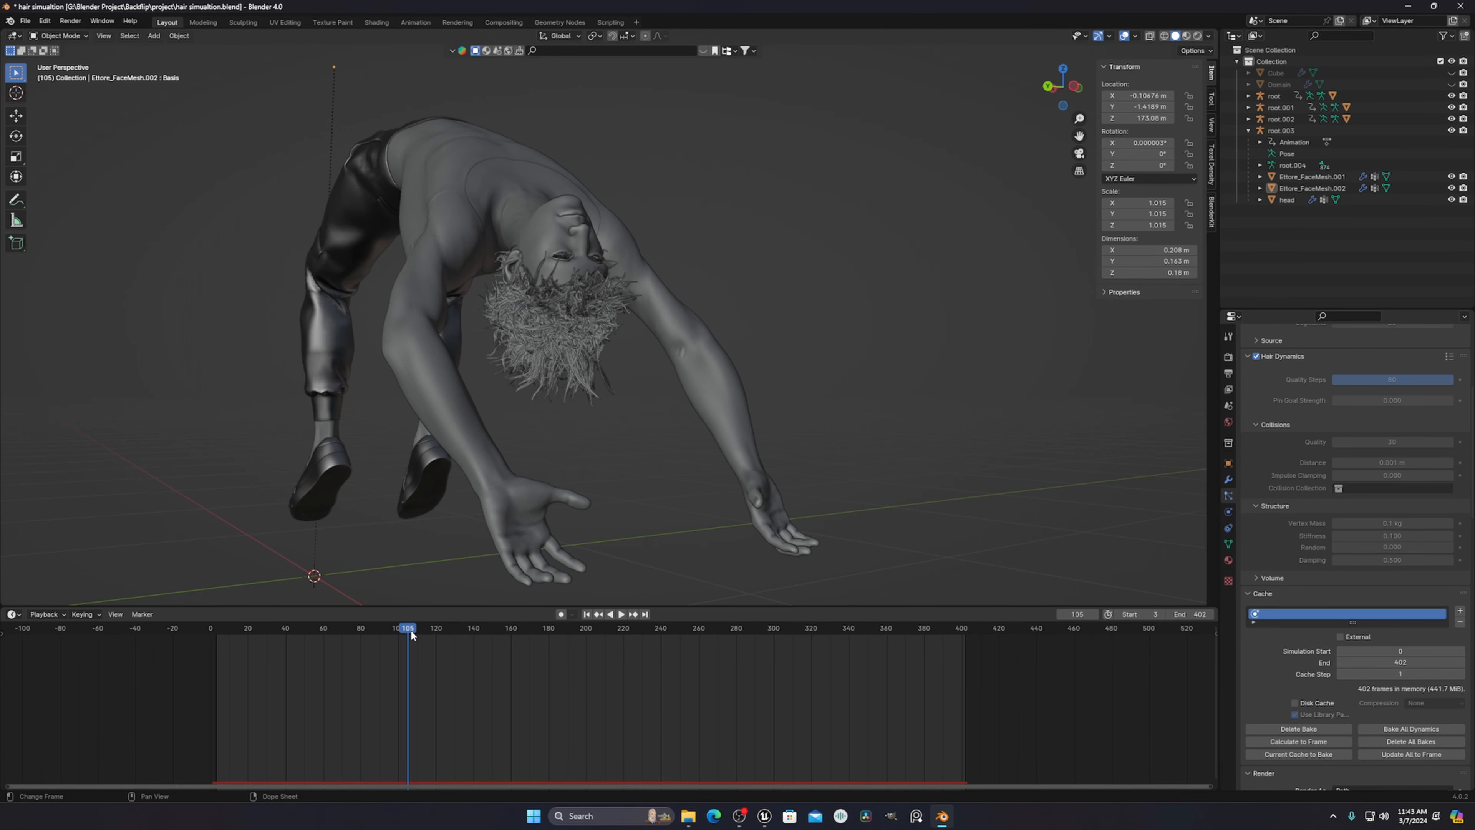
drag(411, 631, 451, 629)
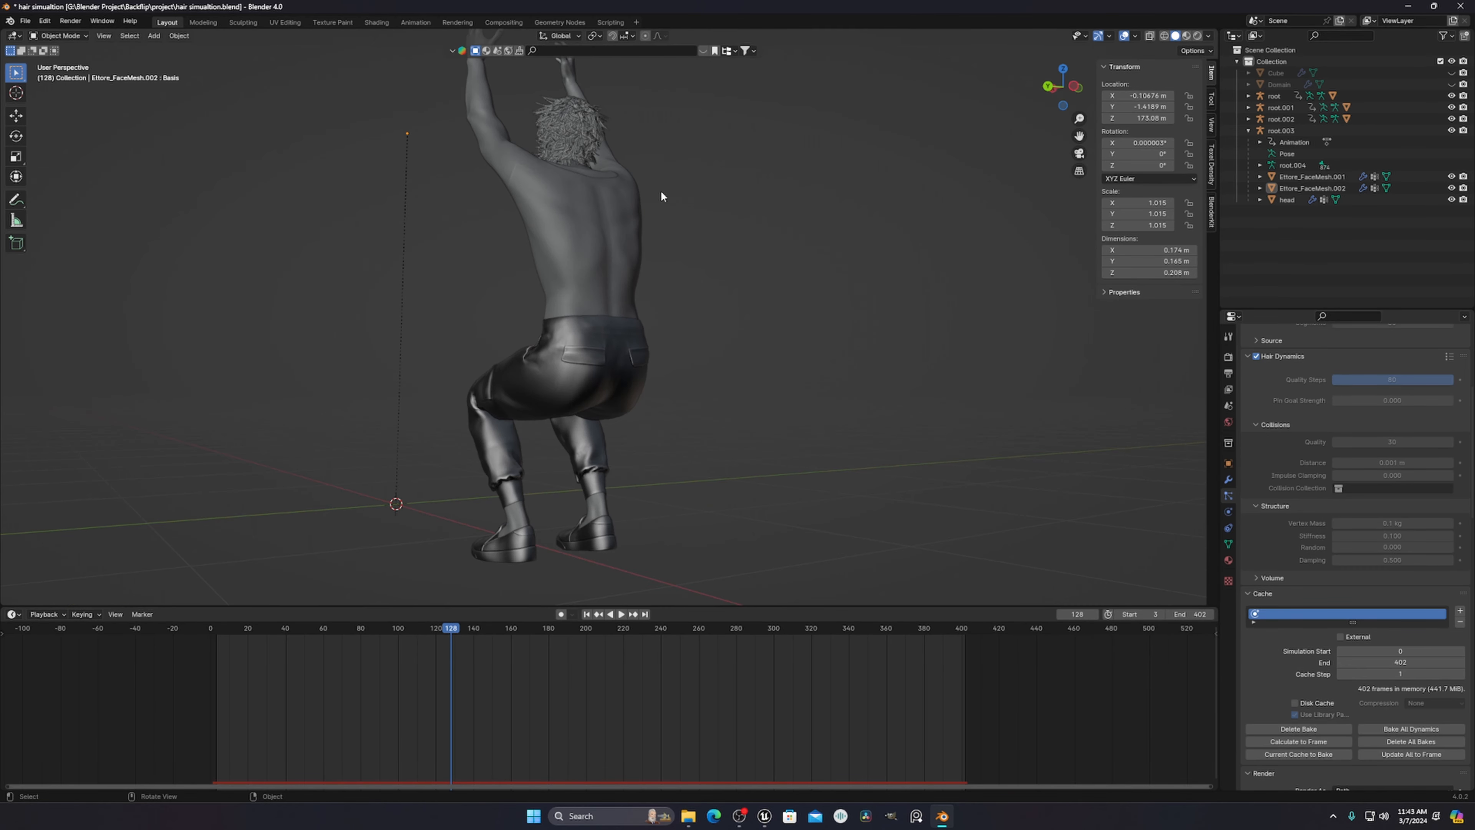
shift+middle_drag(642, 186, 674, 344)
scroll(659, 372, up, 3)
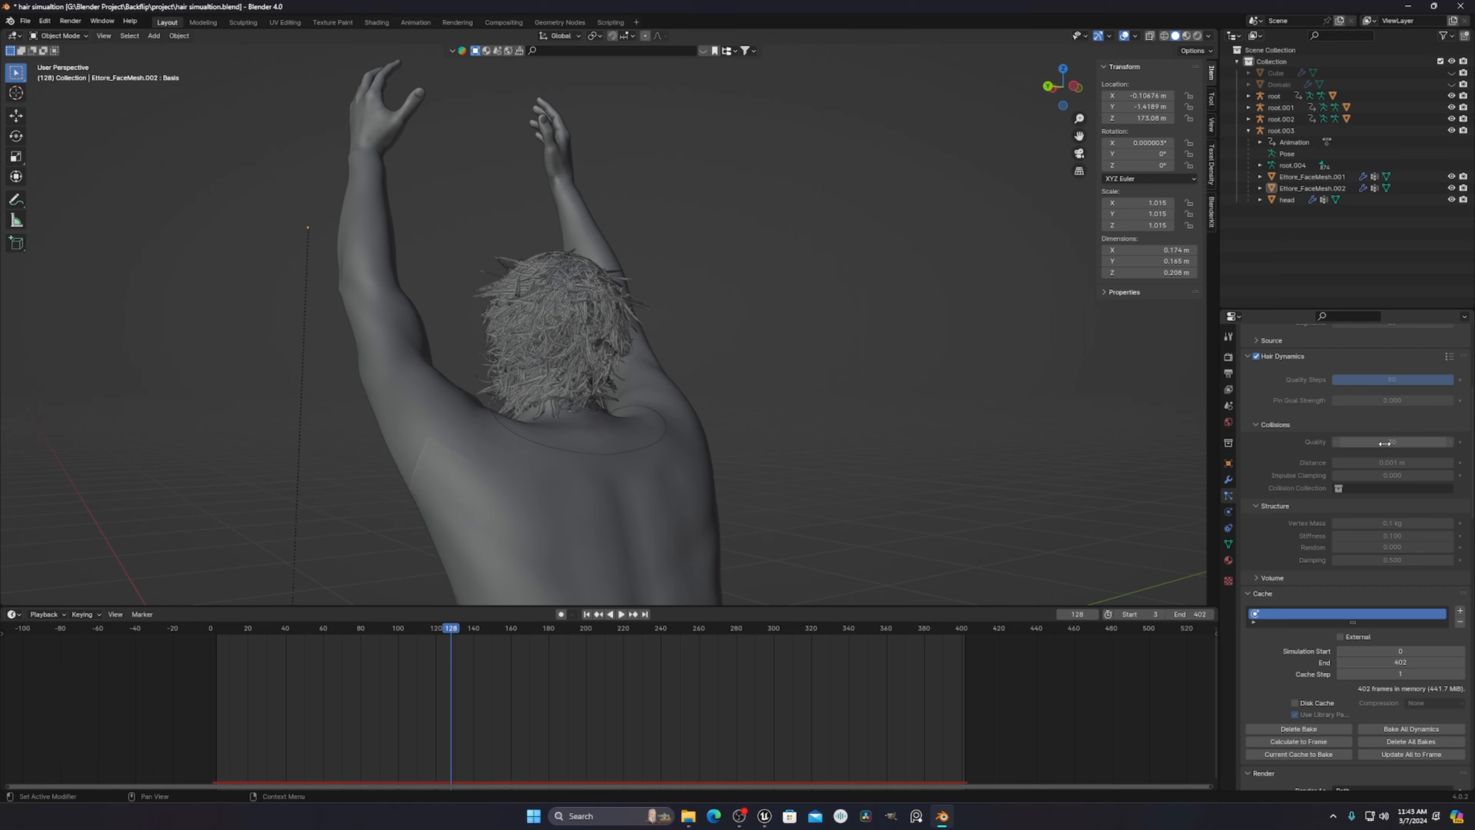
scroll(1284, 365, up, 1)
scroll(1140, 428, down, 2)
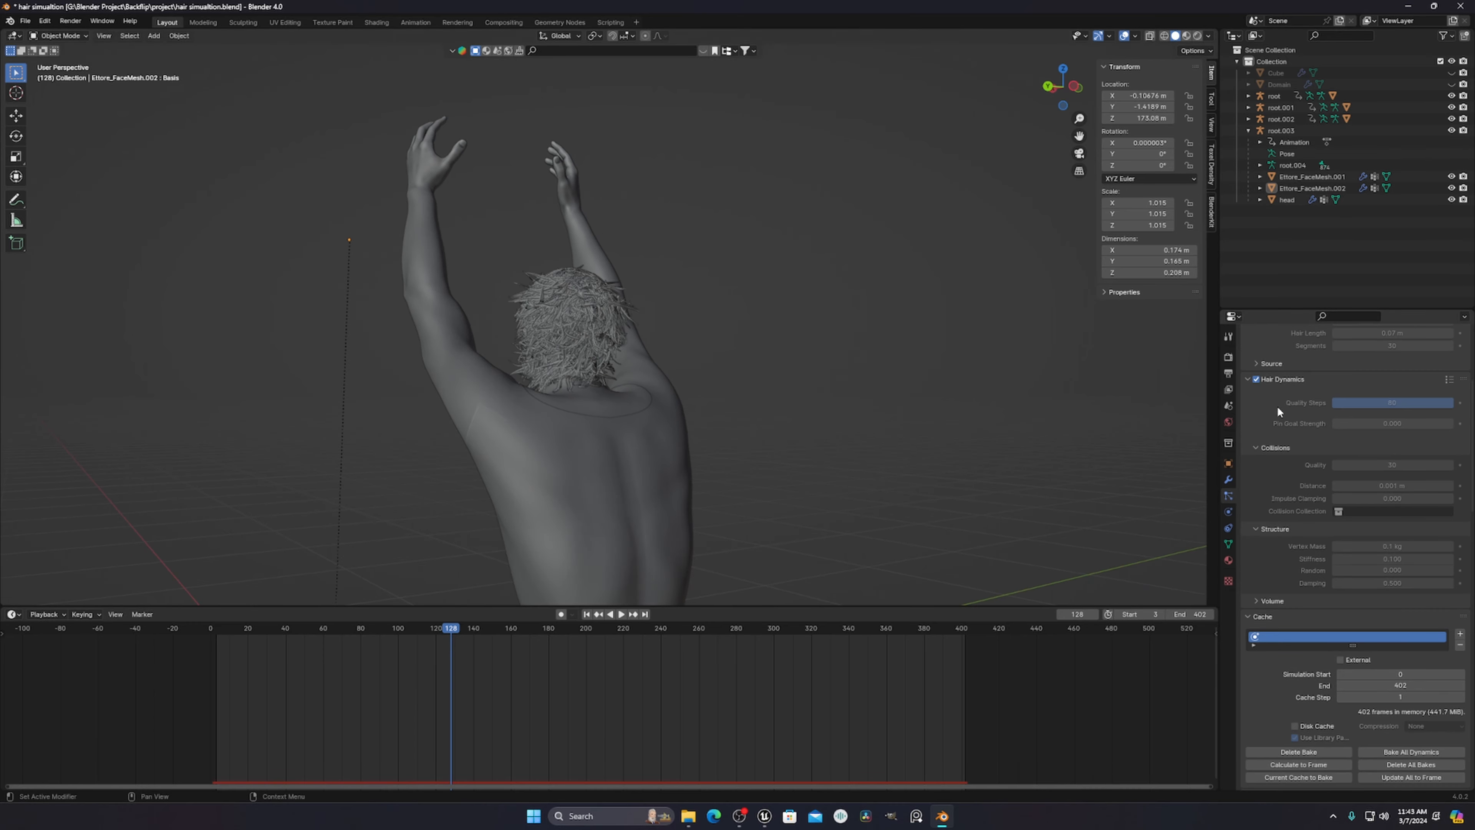
- Inspect the hair at frame 128 close up from the side, around the ear and the back of the head
middle_drag(659, 373, 720, 388)
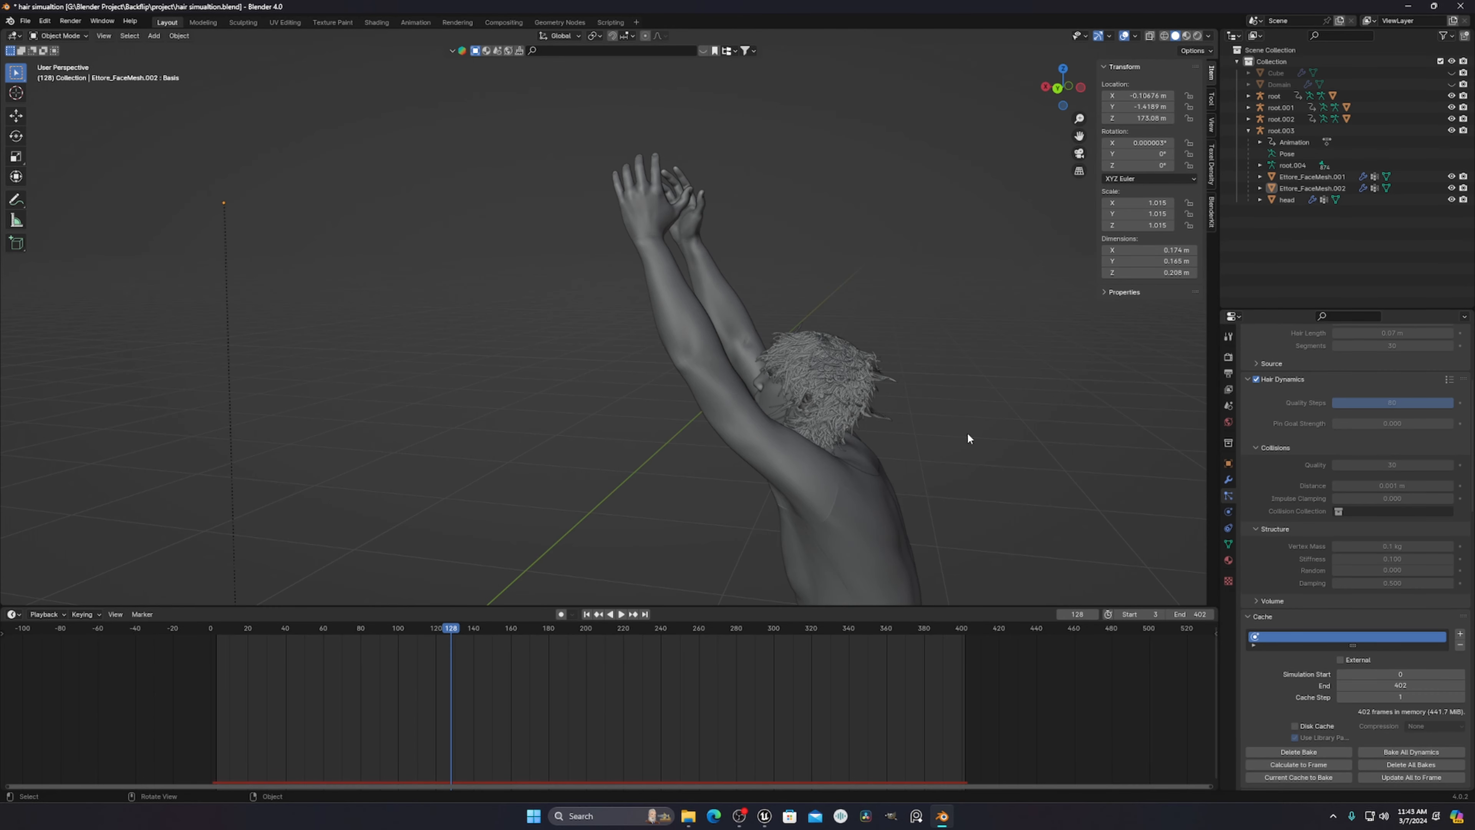
shift+middle_drag(971, 426, 835, 313)
scroll(933, 289, up, 7)
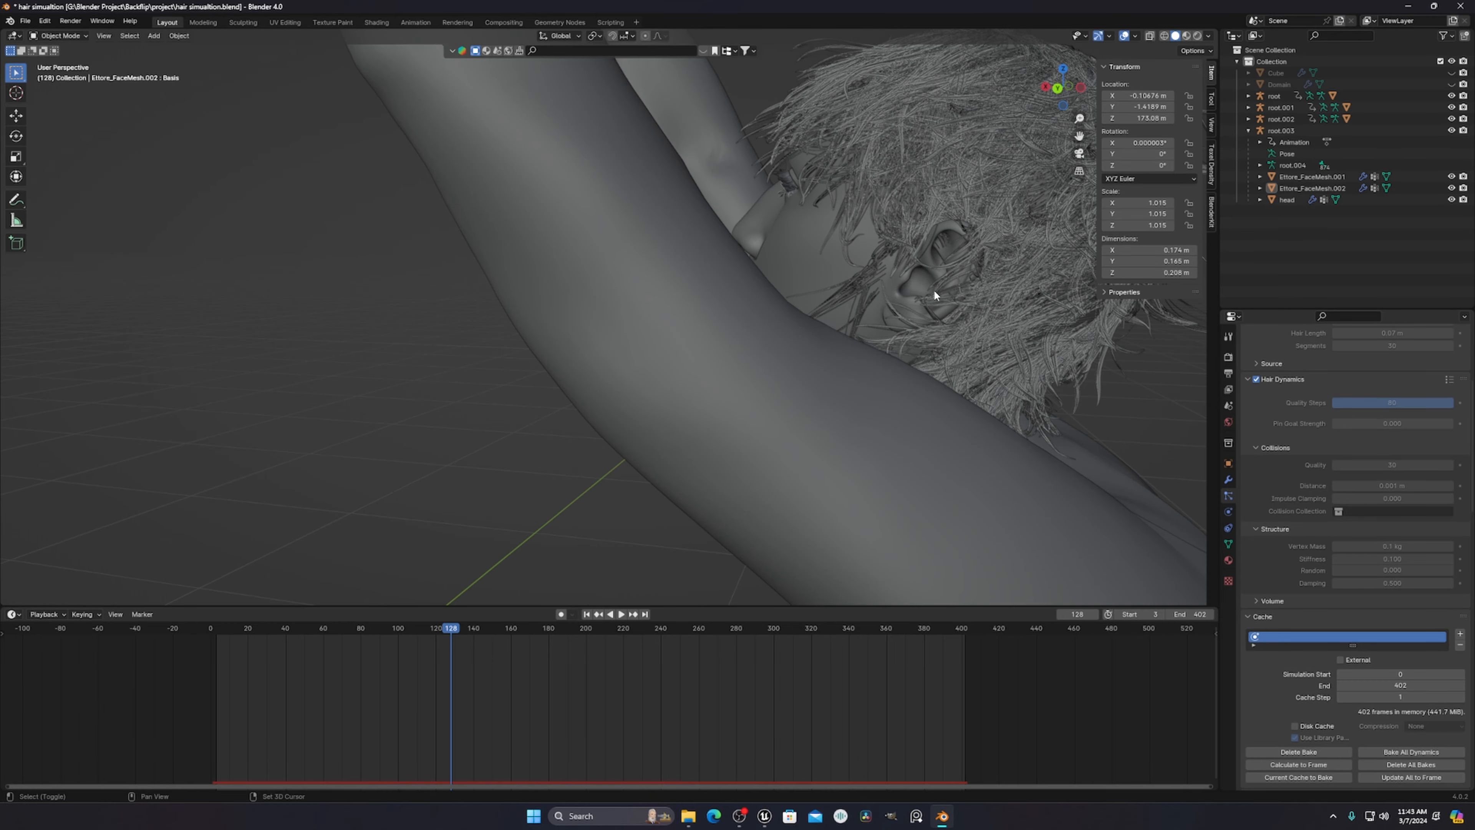
shift+middle_drag(933, 290, 633, 378)
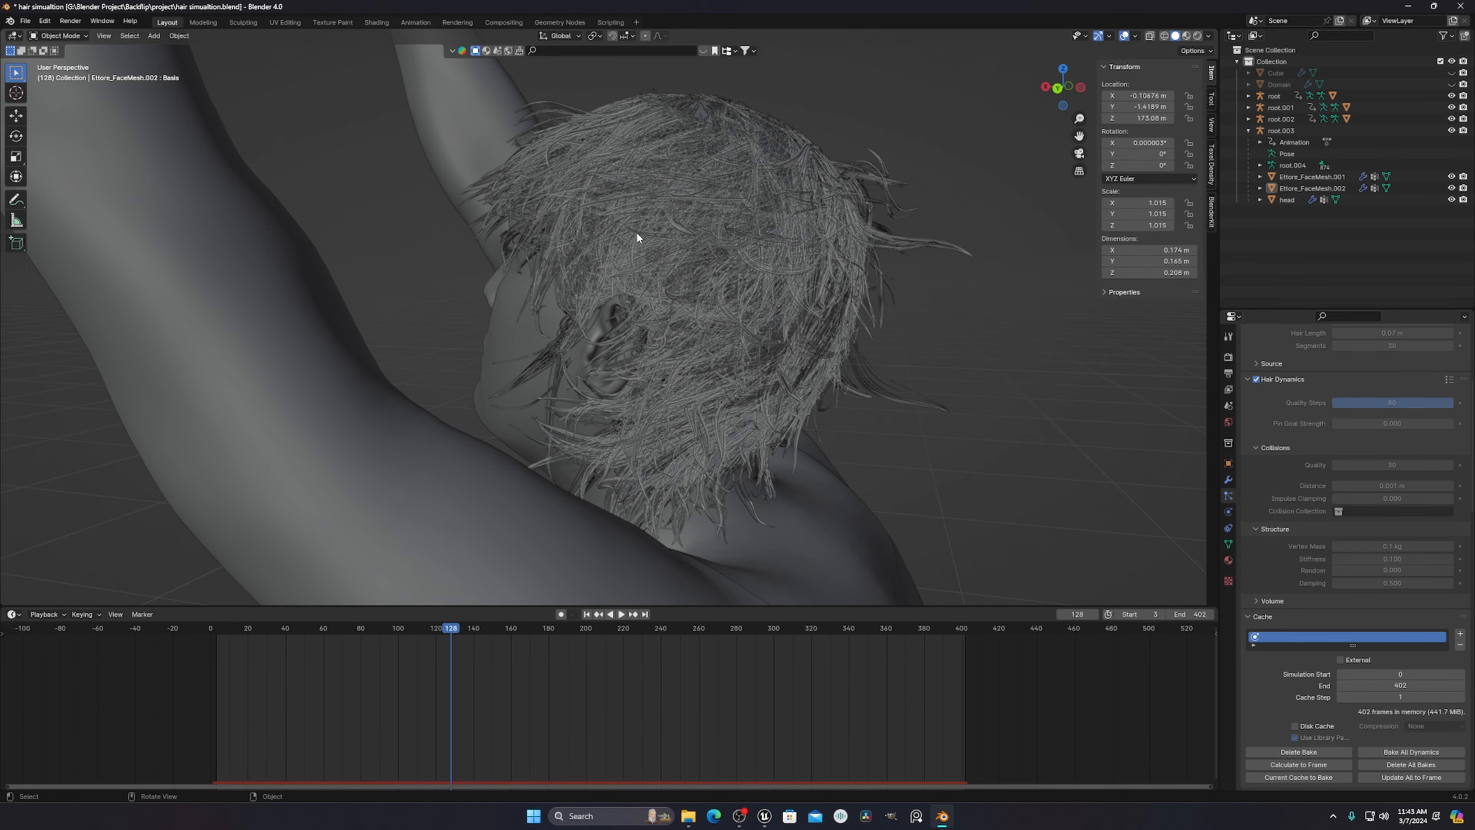
- Scrub the animation to frame 142 and play it onward to frame 250, watching the whole body's motion
drag(464, 635, 477, 637)
scroll(477, 638, down, 1)
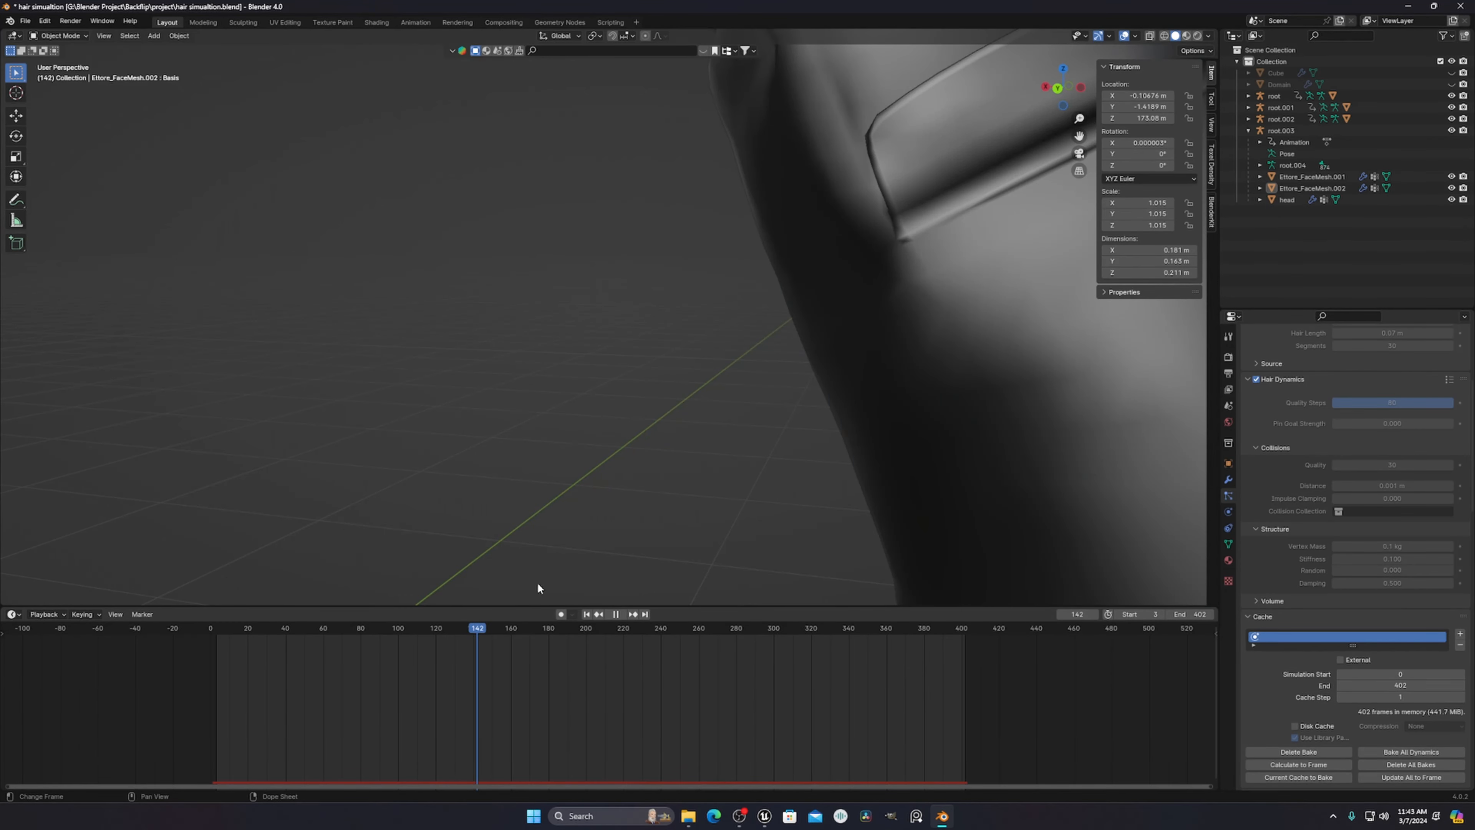
scroll(639, 540, down, 5)
scroll(847, 459, down, 10)
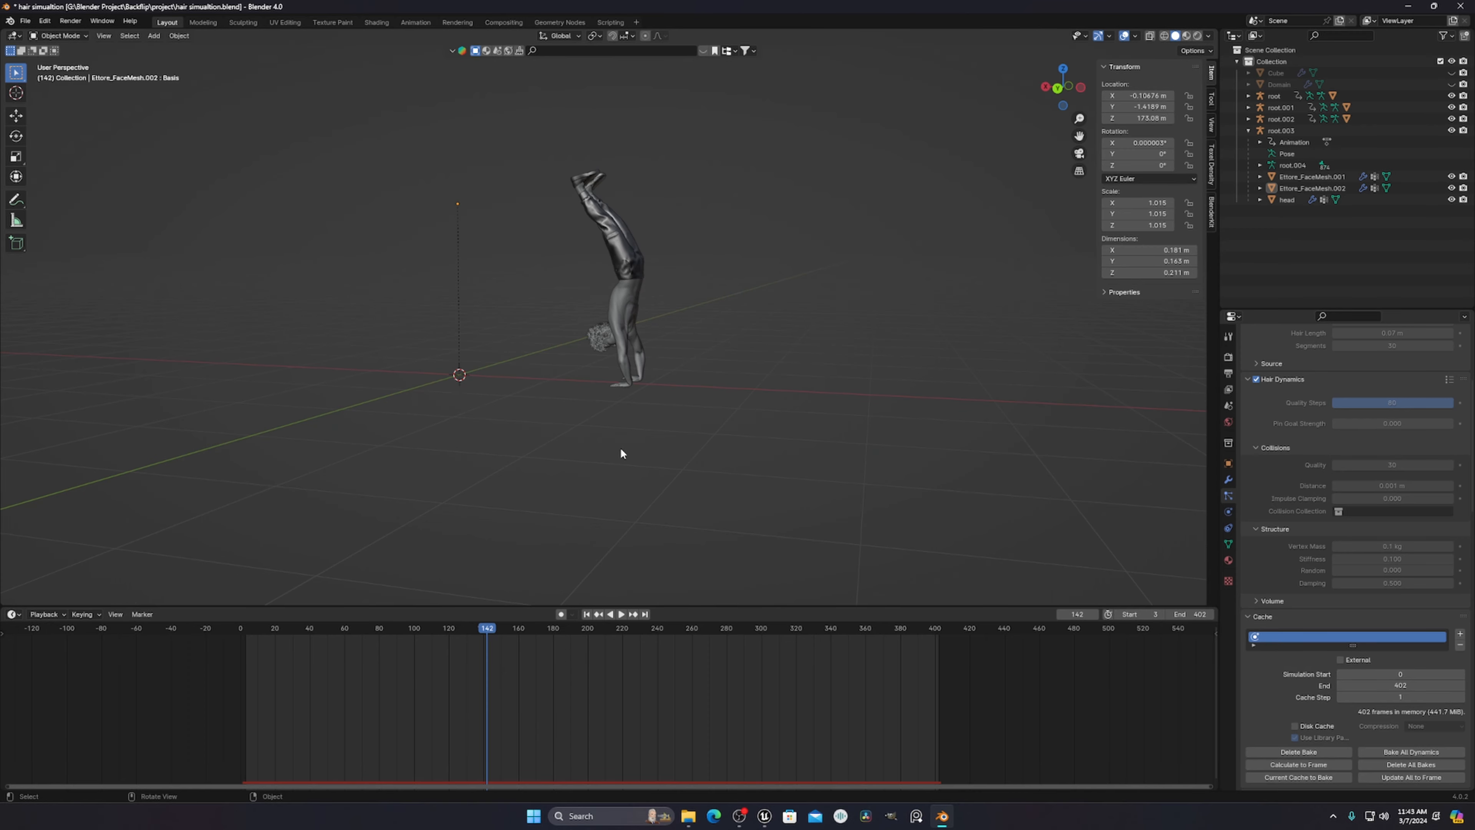
key(space)
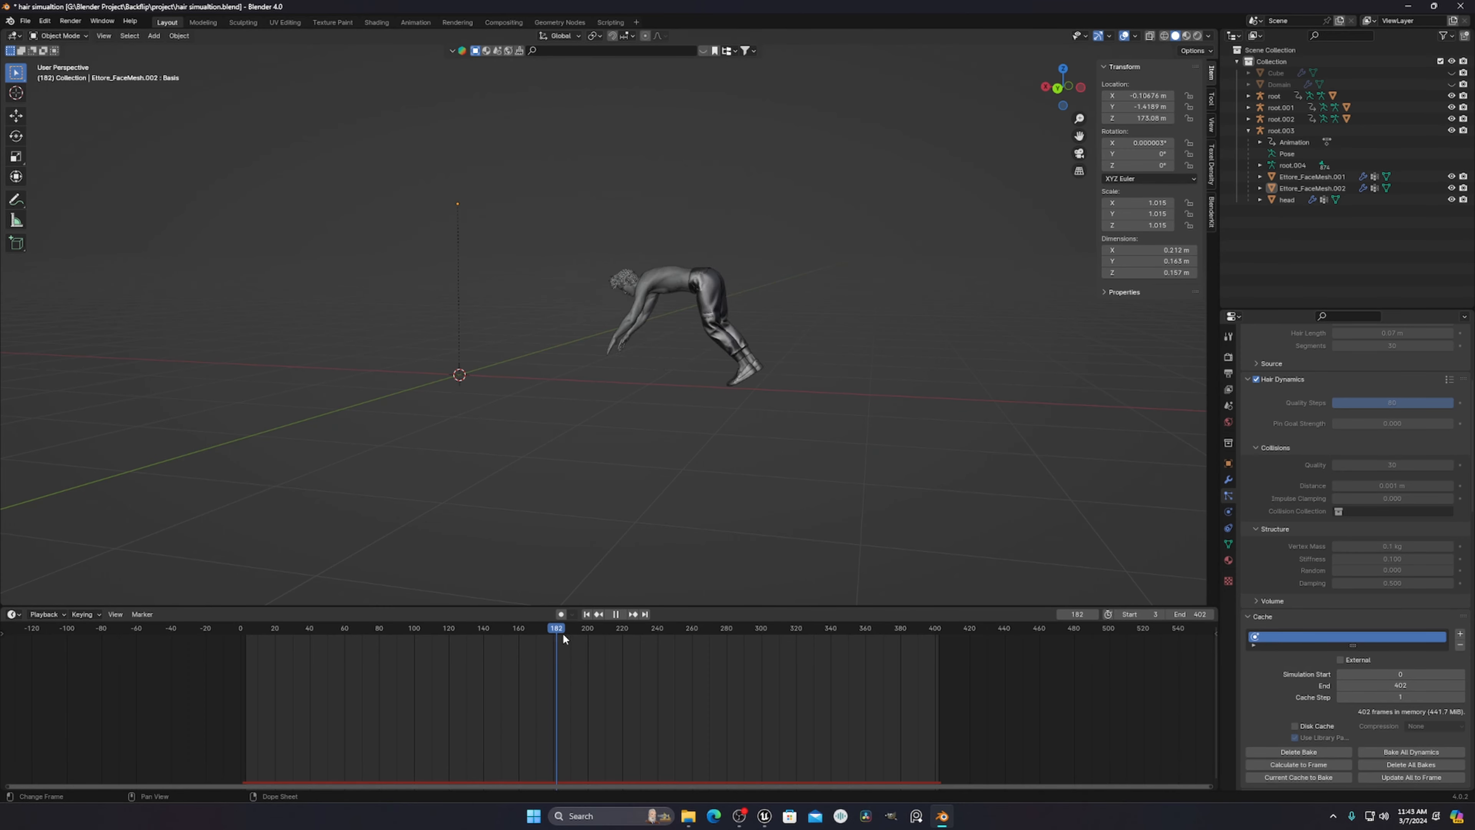
key(space)
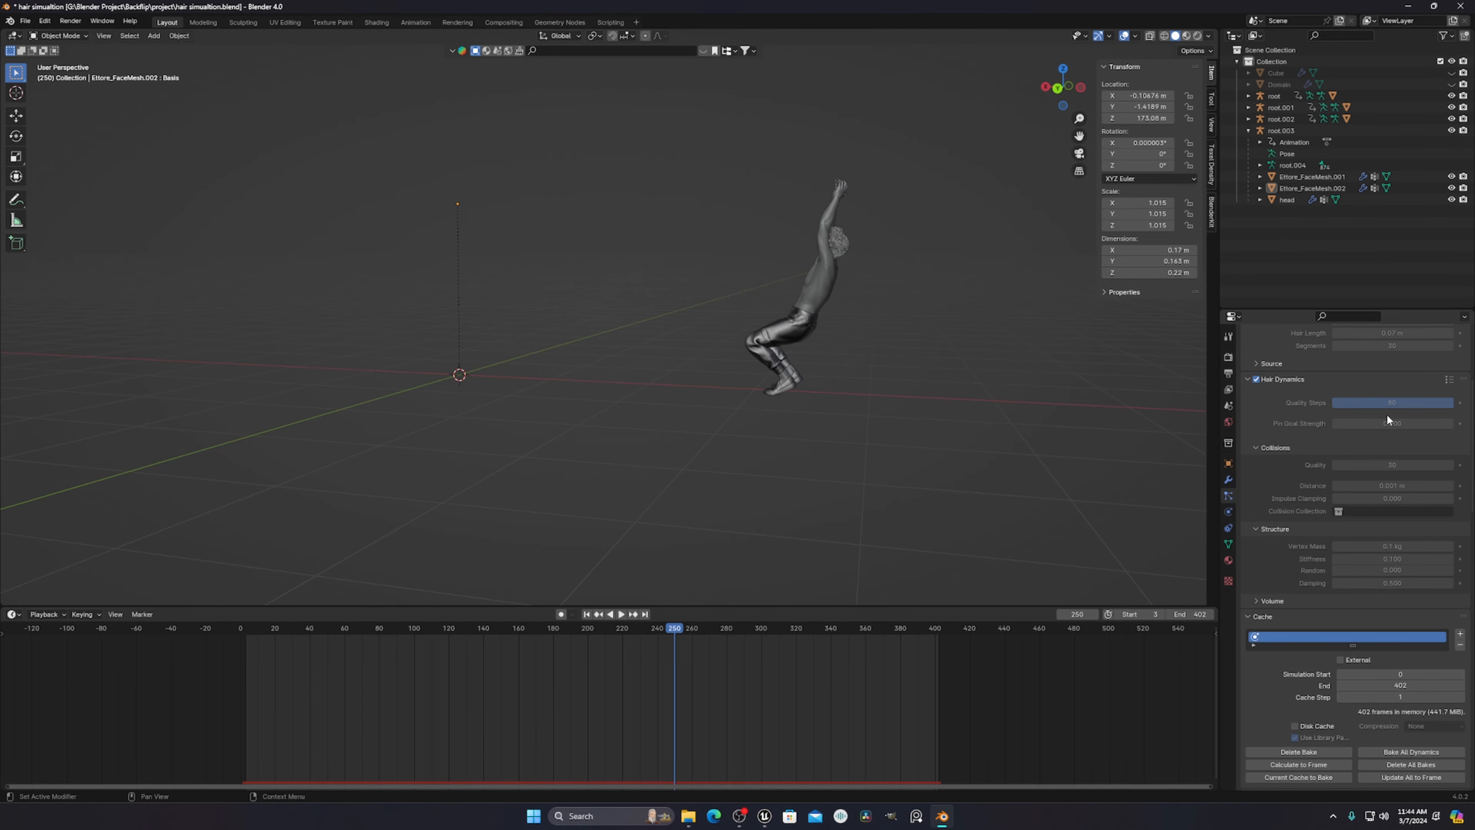
- Inspect the hair at frame 250 from above, behind and the side, with the arms raised
scroll(911, 230, up, 3)
middle_drag(978, 234, 851, 277)
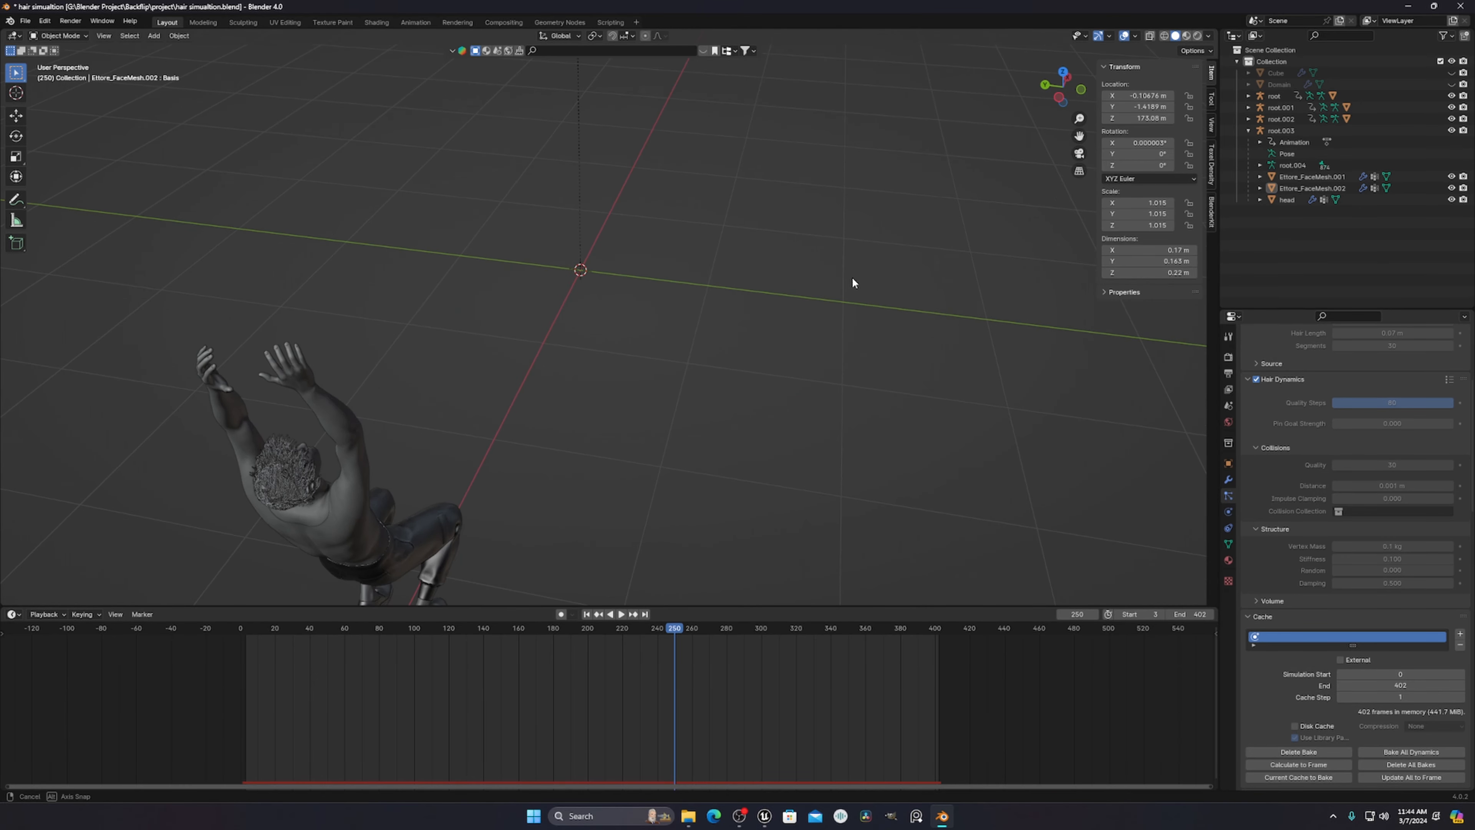
middle_drag(674, 375, 798, 326)
scroll(926, 213, up, 6)
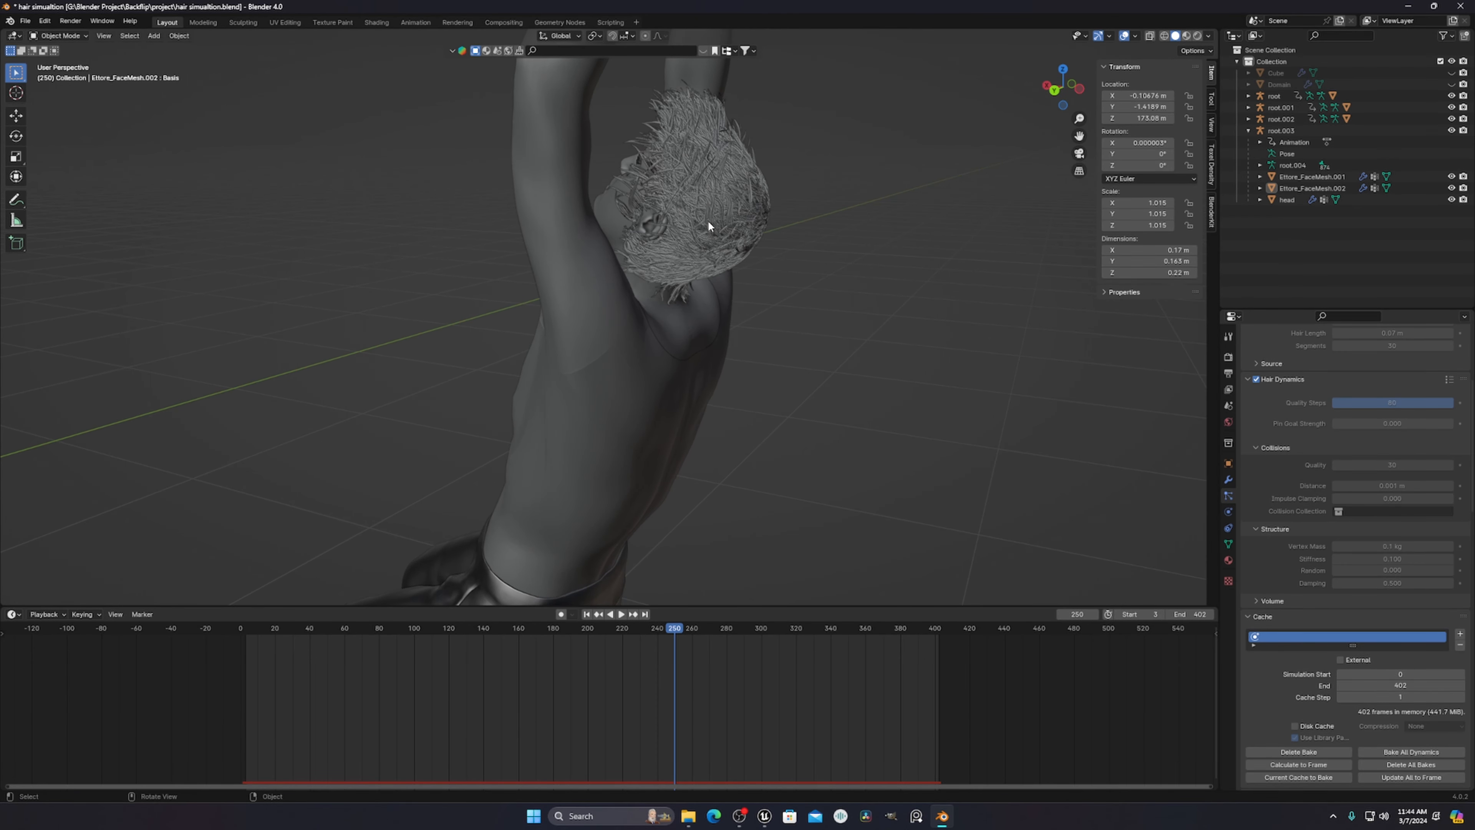
scroll(707, 220, down, 5)
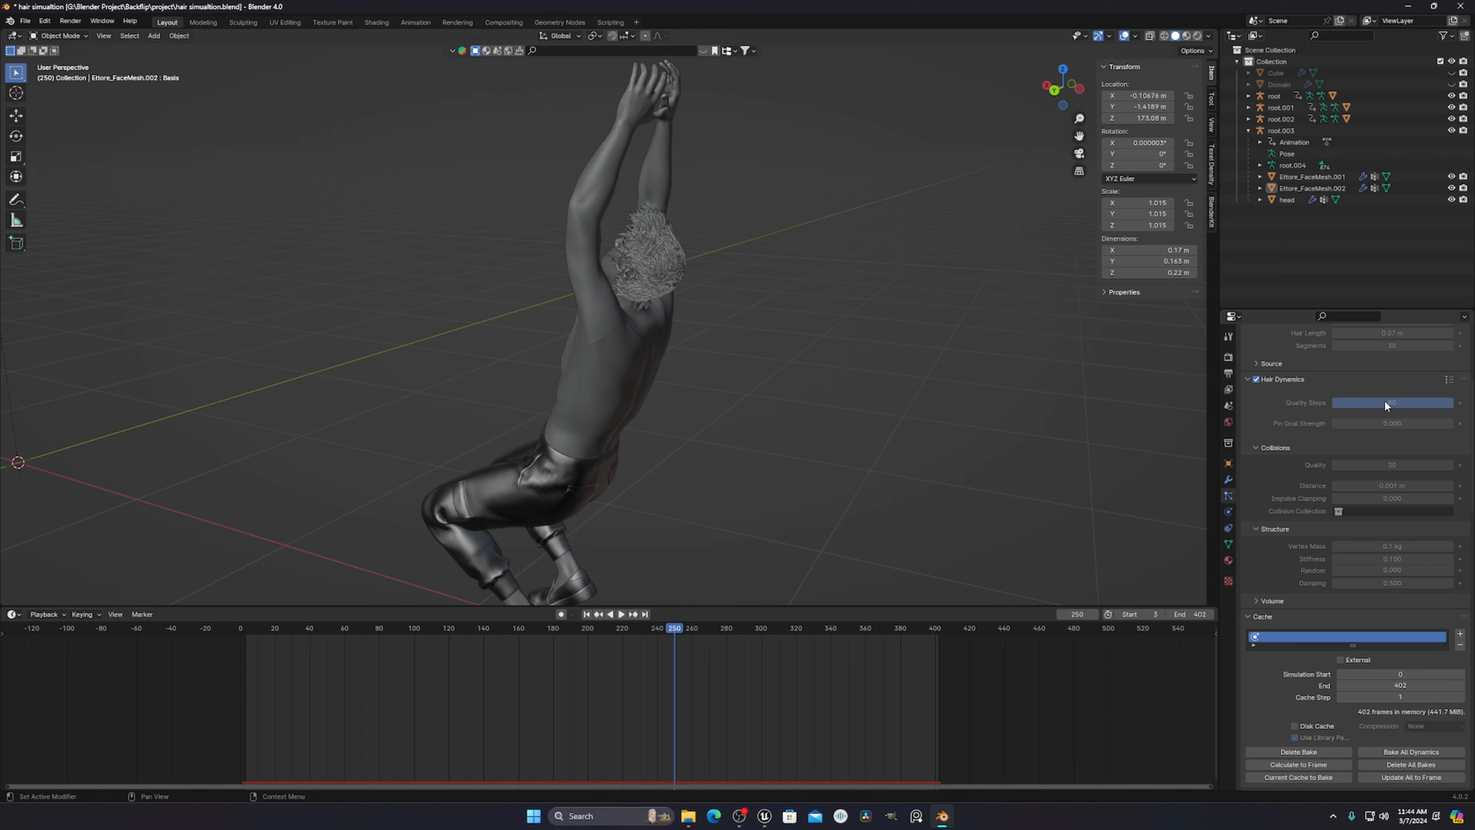
scroll(720, 397, down, 2)
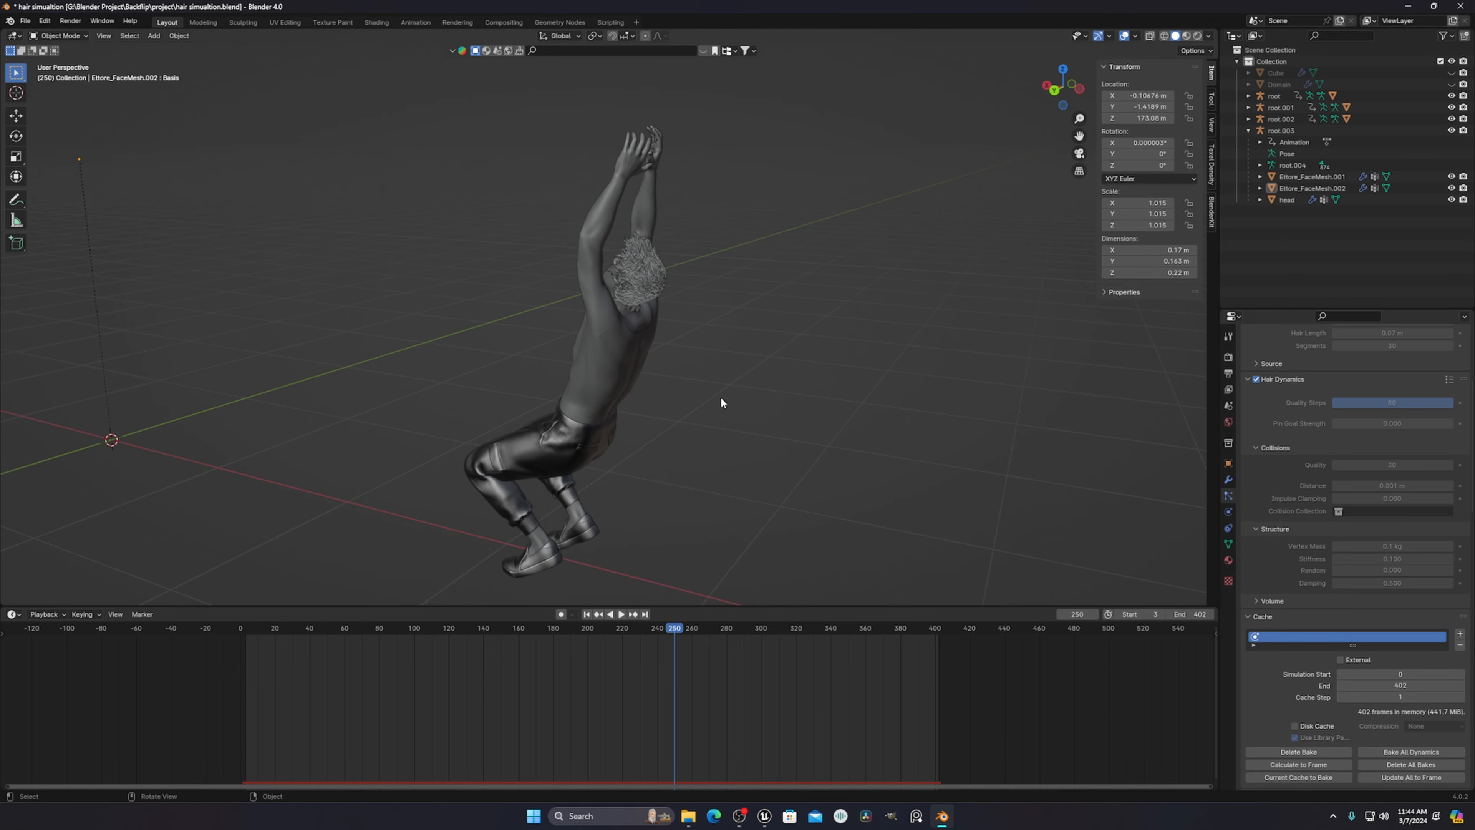
- Scrub the animation to frame 277, inspect the hair close up and check the Hair Dynamics collision quality
drag(677, 639, 722, 637)
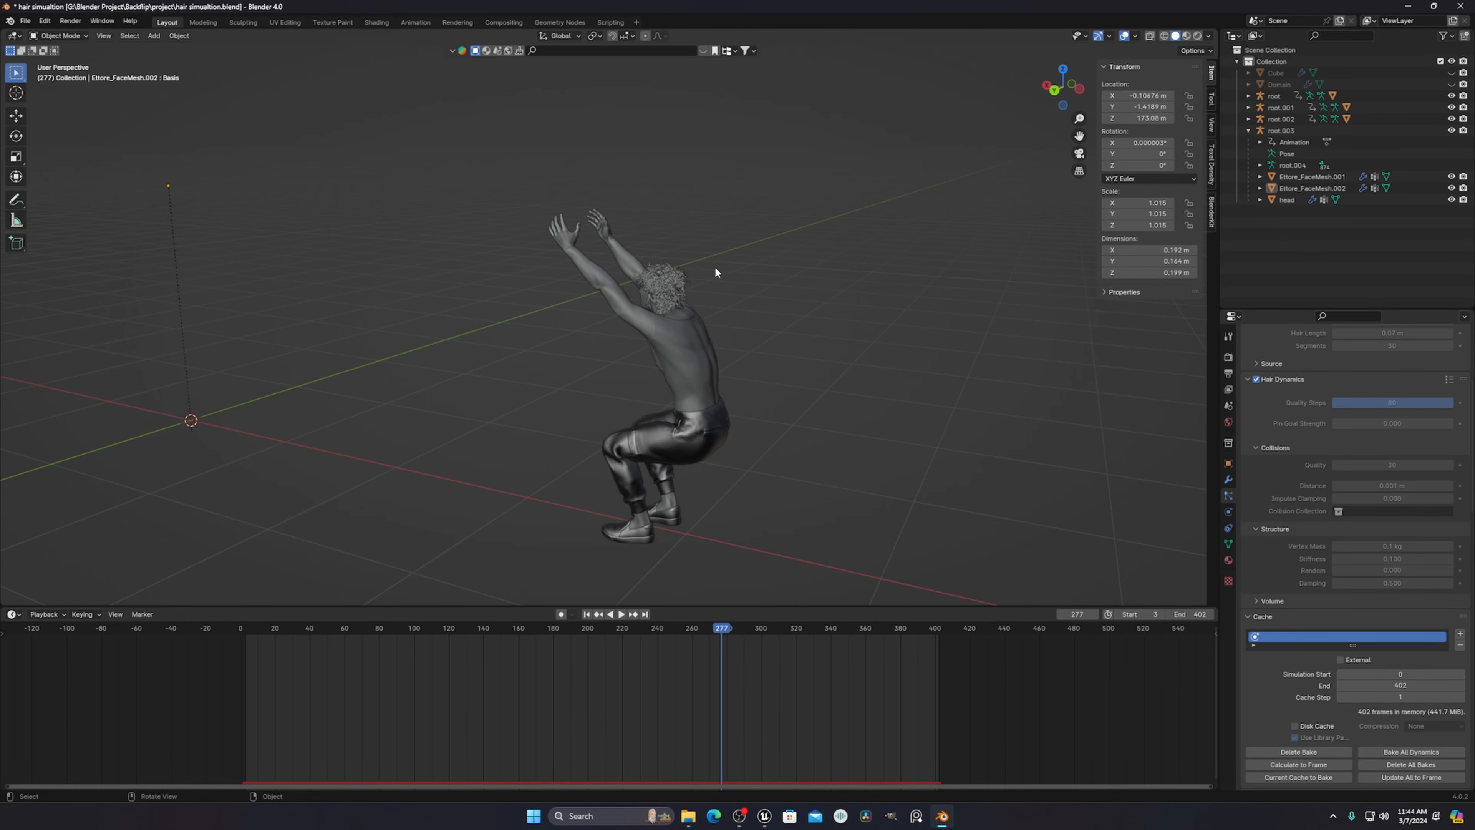
scroll(728, 262, up, 8)
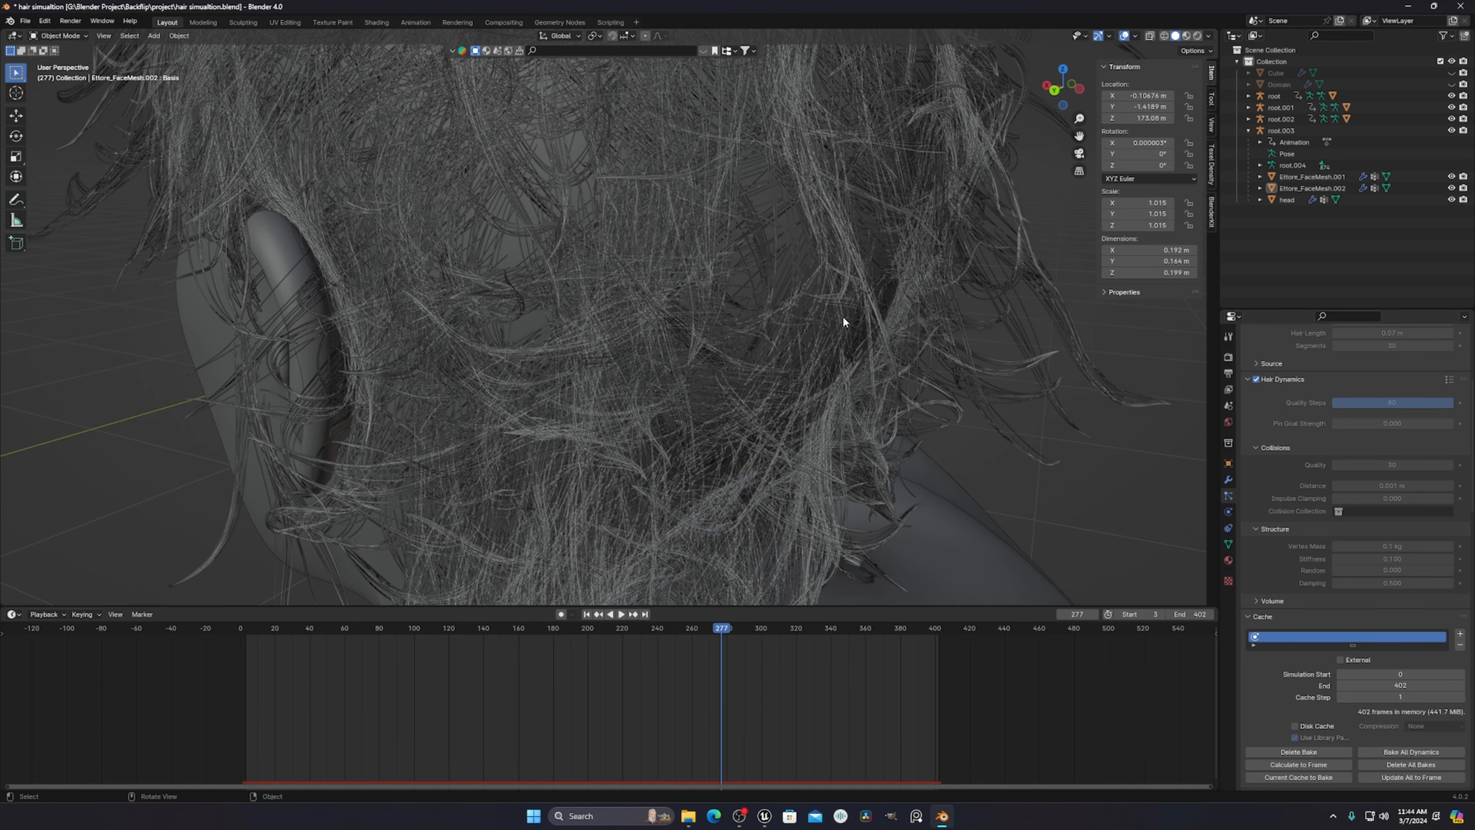
scroll(697, 288, down, 8)
scroll(676, 300, up, 2)
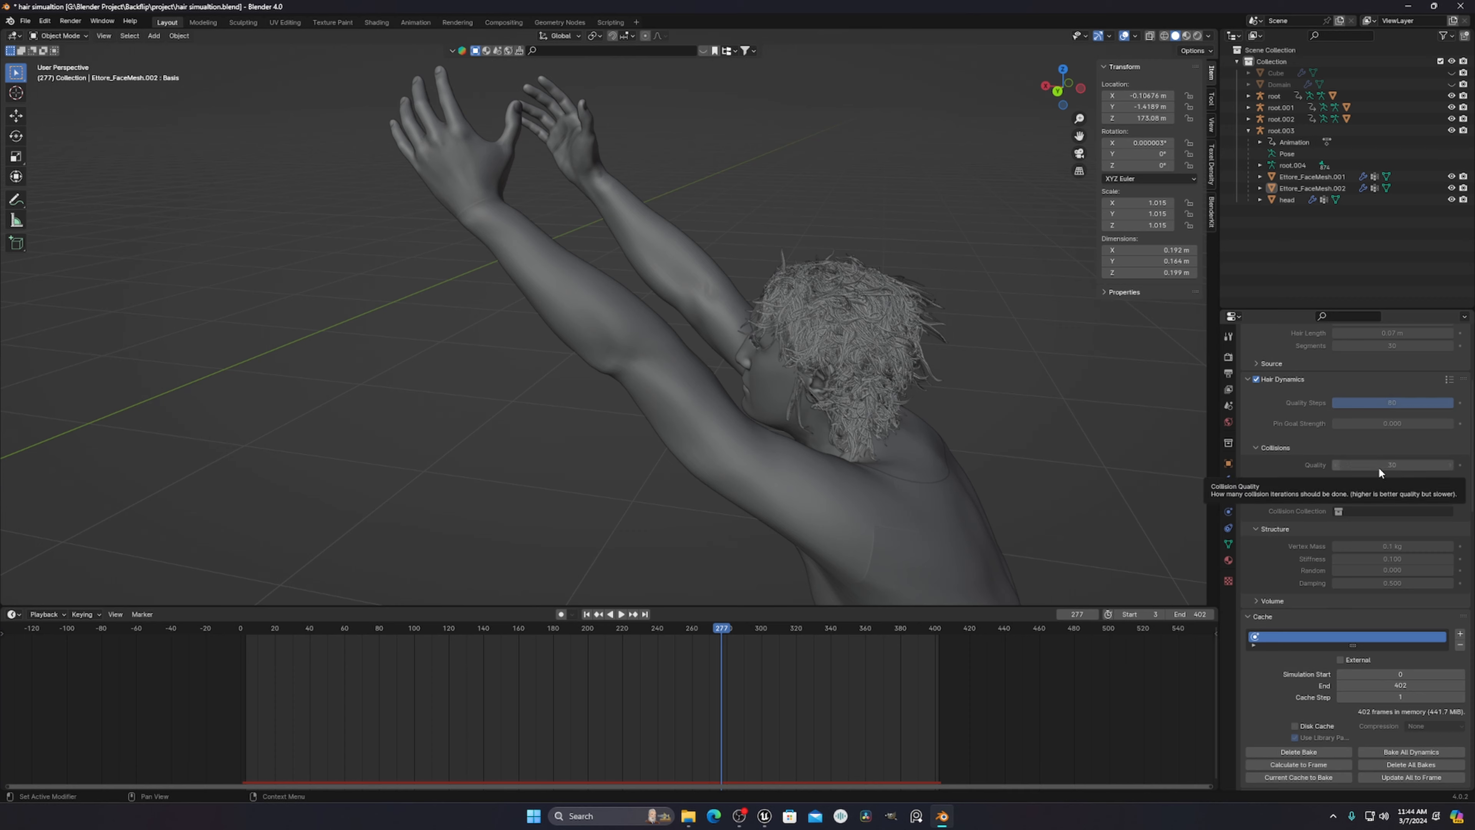
- Scrub the animation to frame 297 and inspect the hair around the ear close up during the handstand
drag(727, 634, 756, 629)
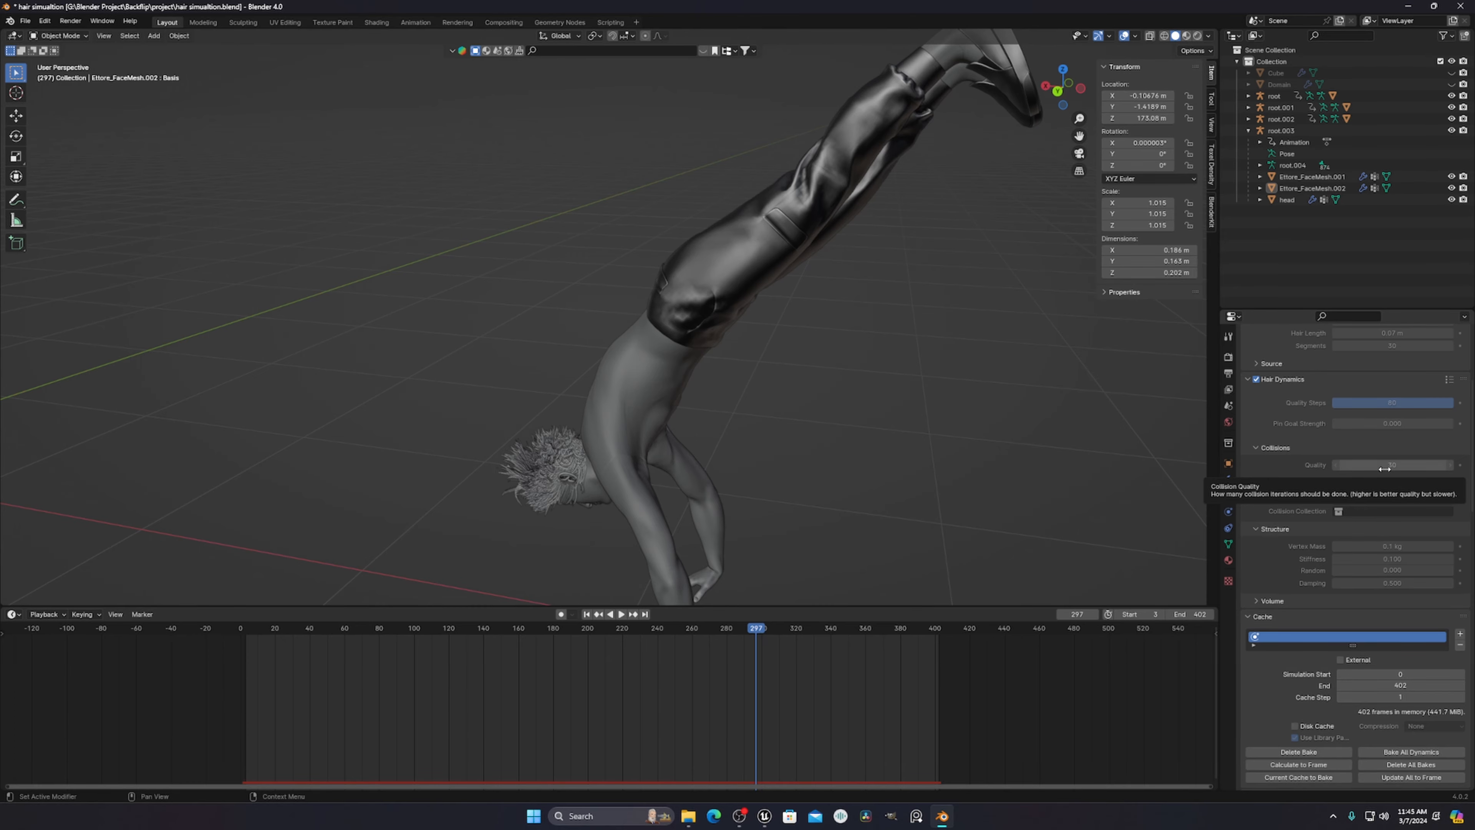
scroll(679, 398, up, 6)
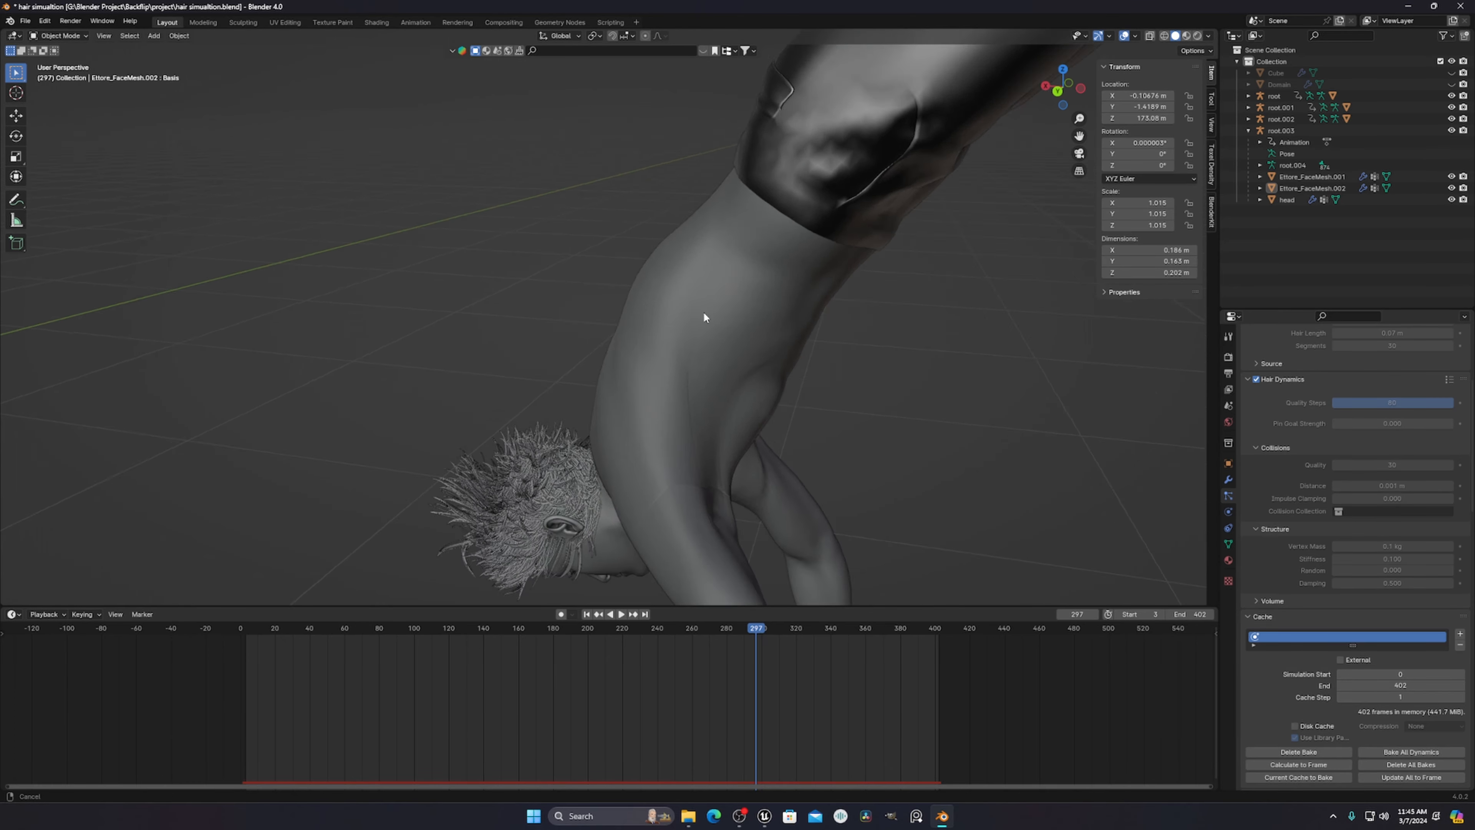
shift+middle_drag(899, 210, 891, 247)
scroll(891, 247, up, 4)
scroll(993, 312, down, 2)
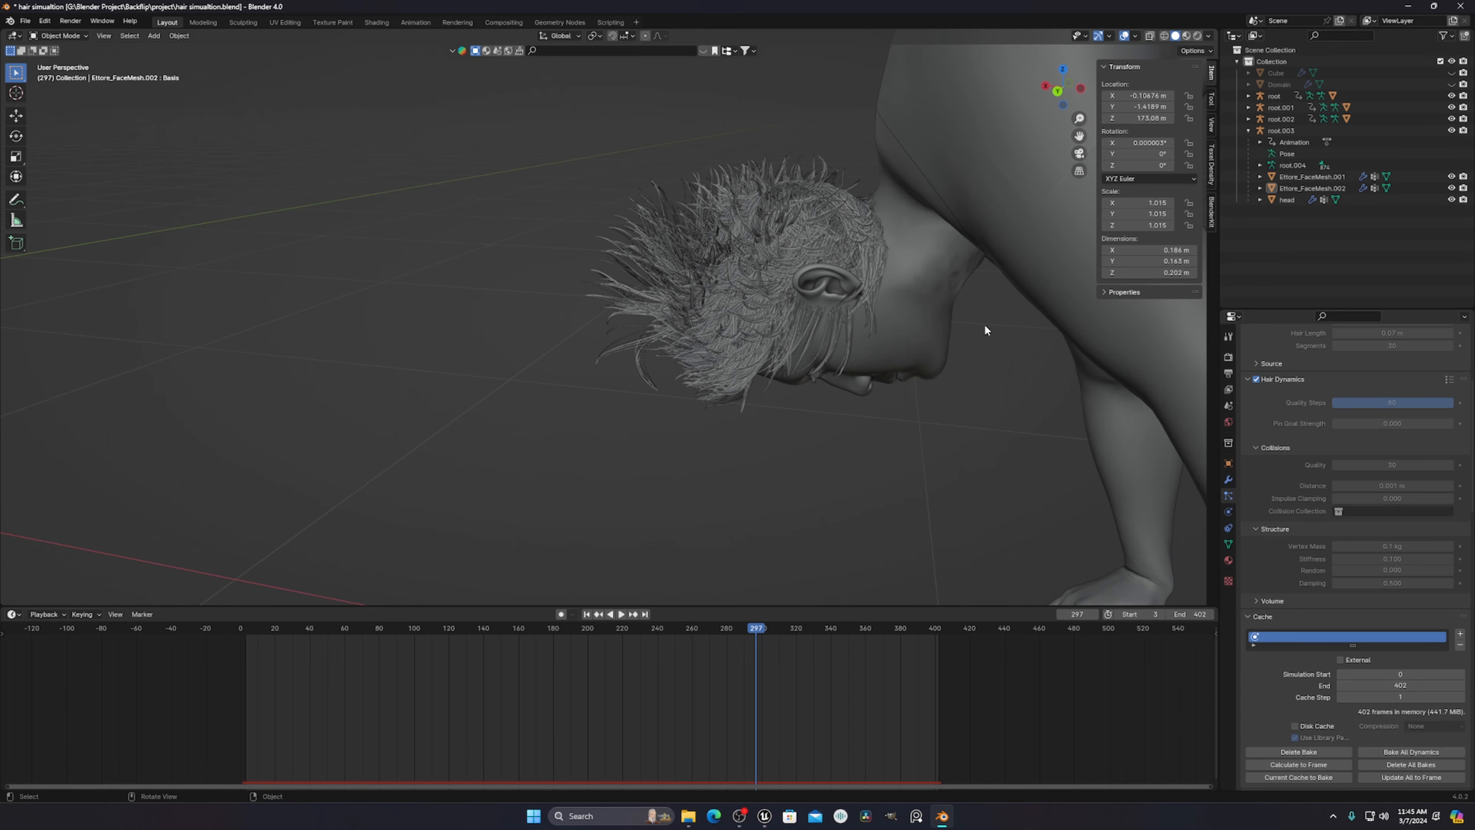
- Return the animation to its first frame, add Collision physics to the face mesh and expand the collision settings
click(888, 335)
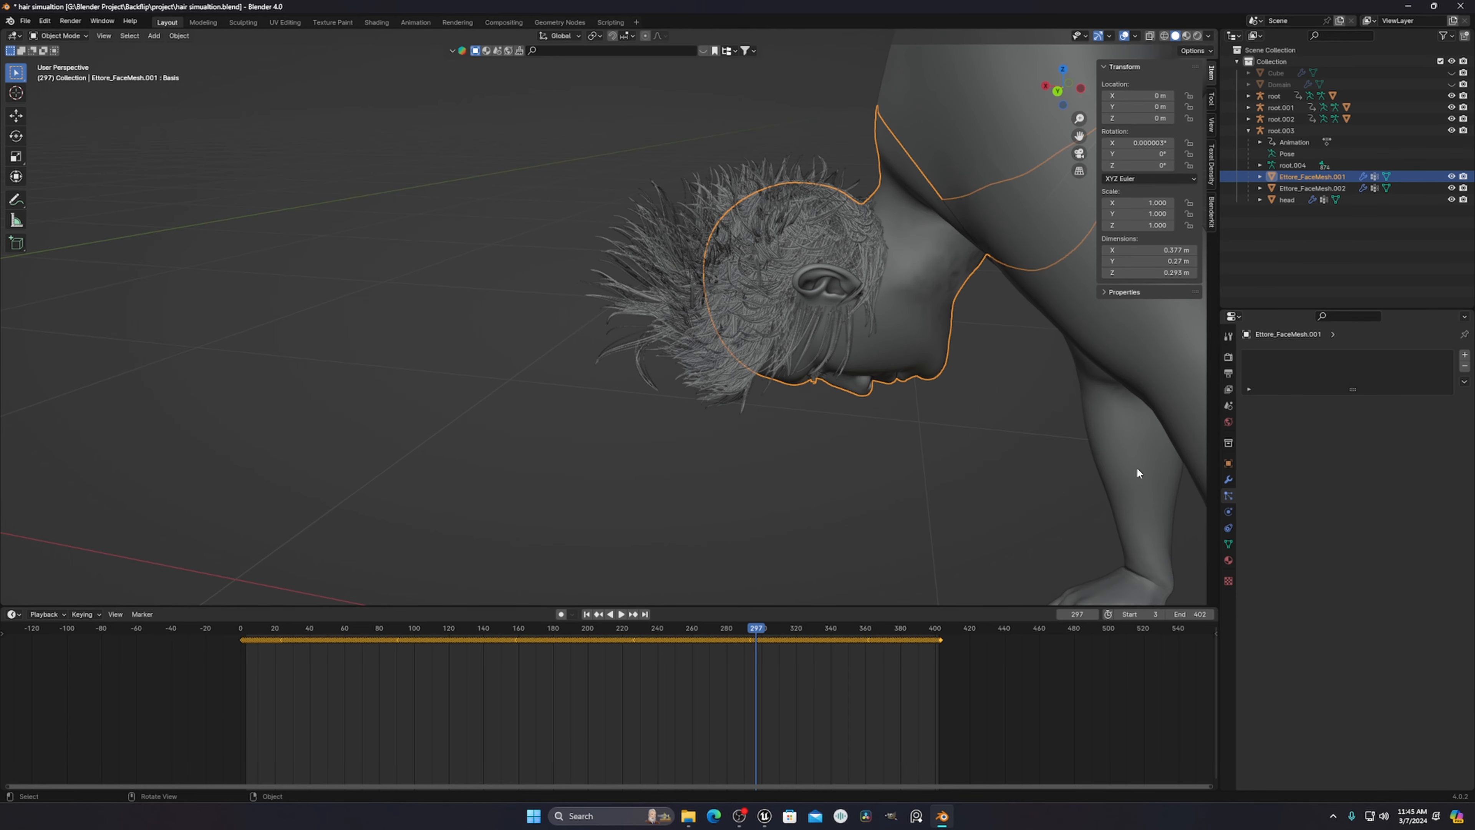
shift+middle_drag(921, 294, 825, 407)
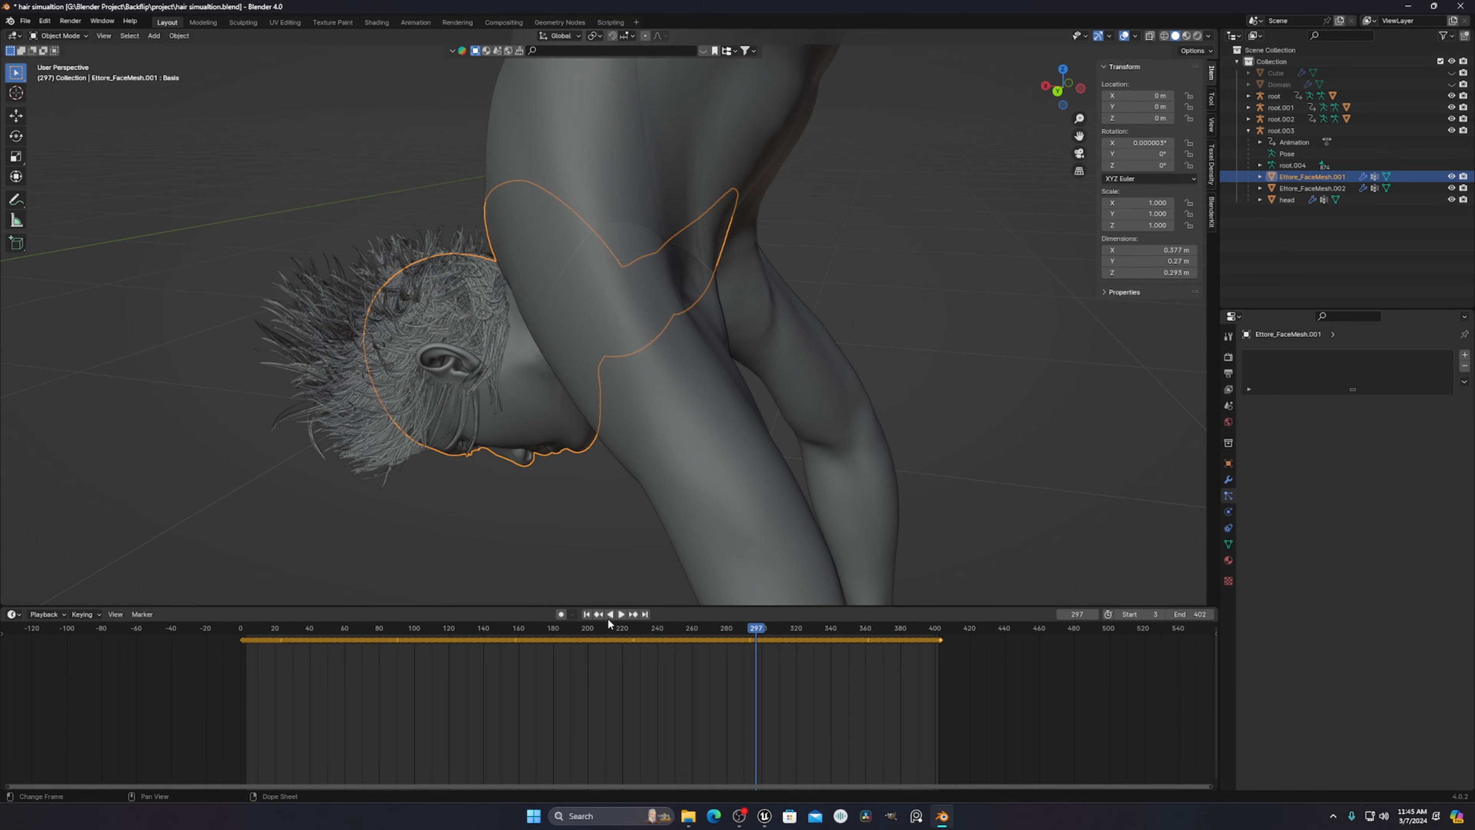
click(587, 614)
key(KP_Decimal)
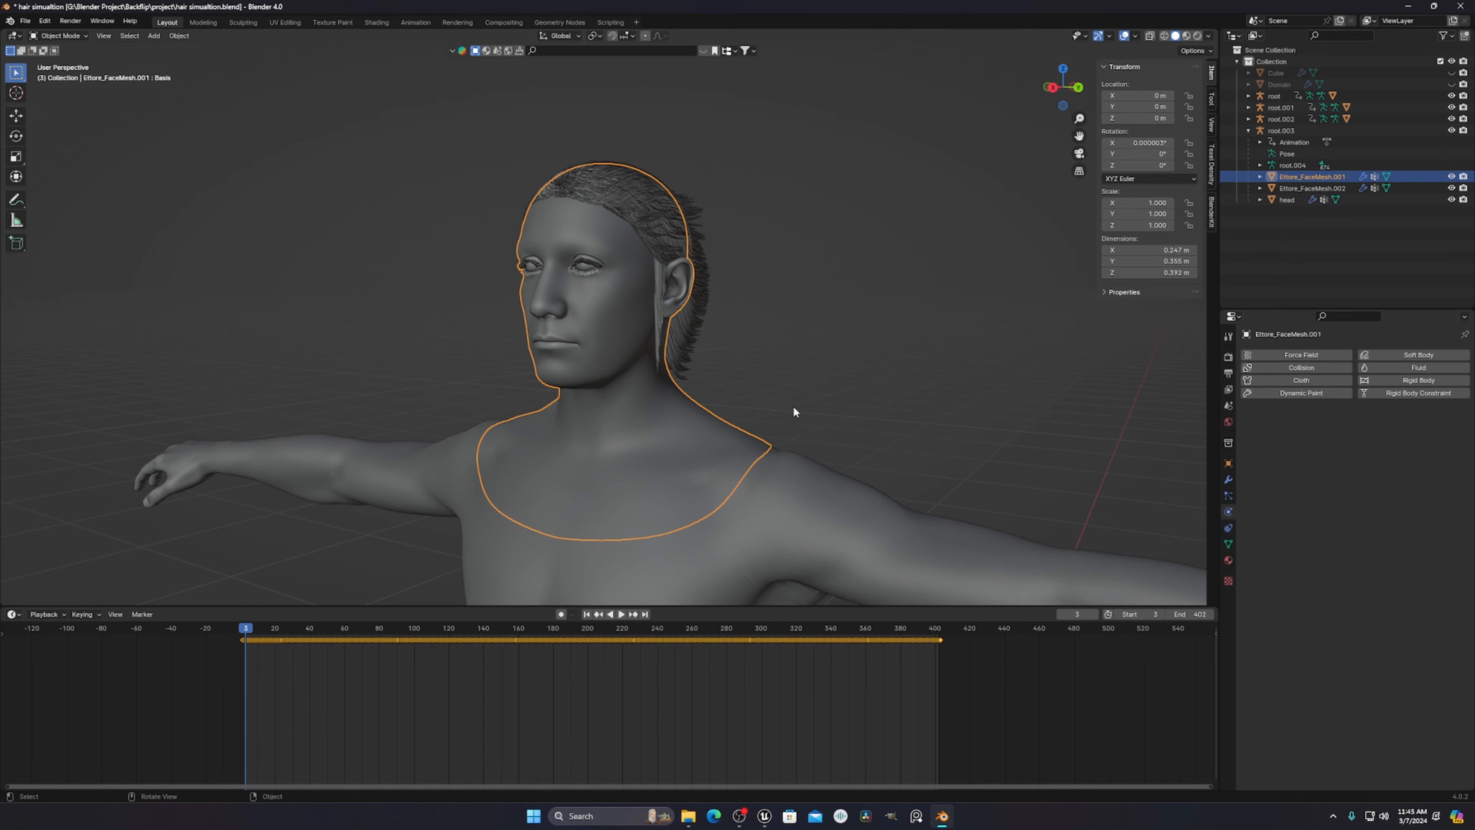
click(666, 449)
scroll(740, 382, down, 3)
scroll(658, 363, up, 5)
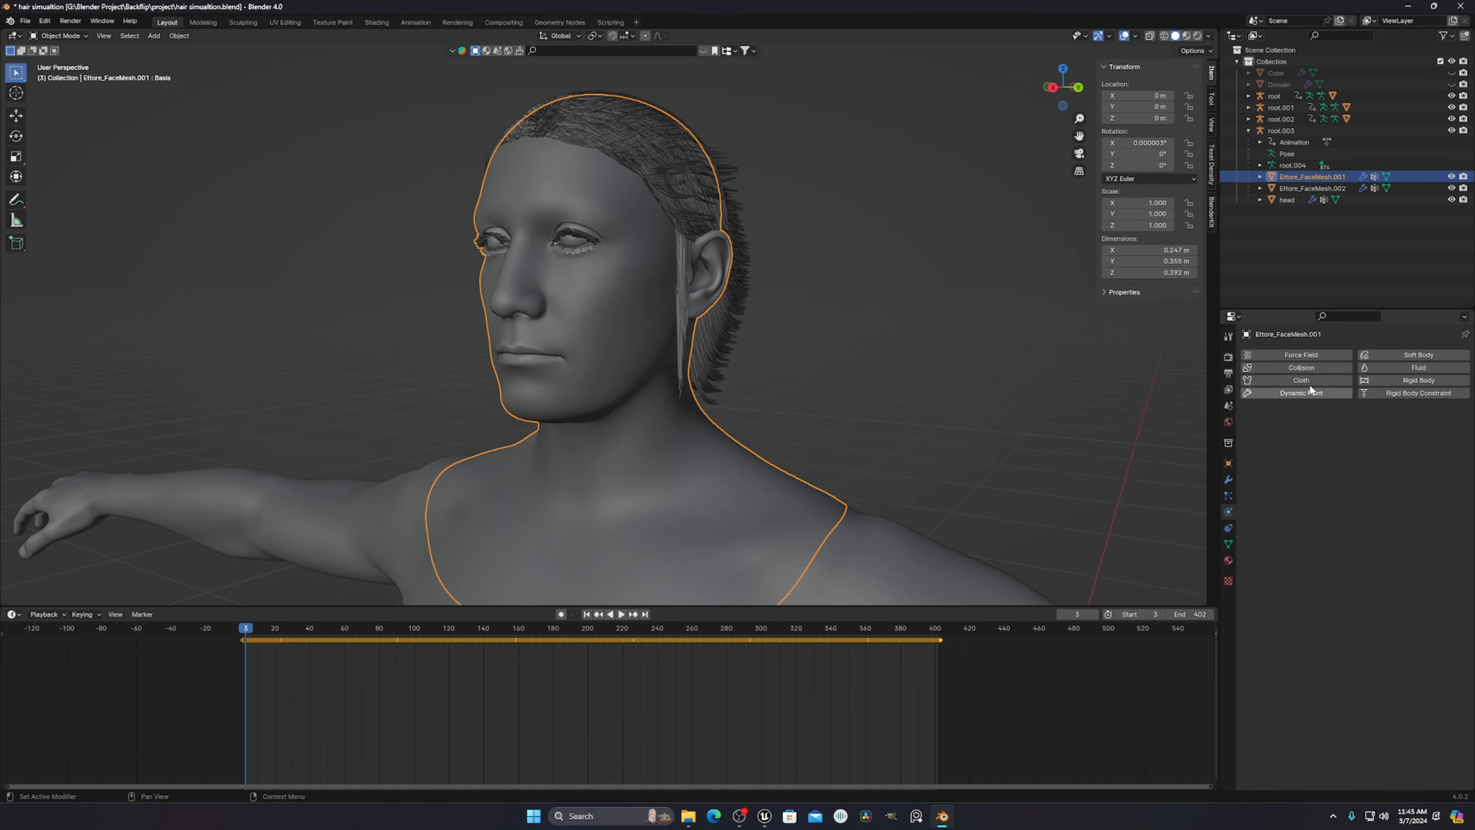
click(1302, 371)
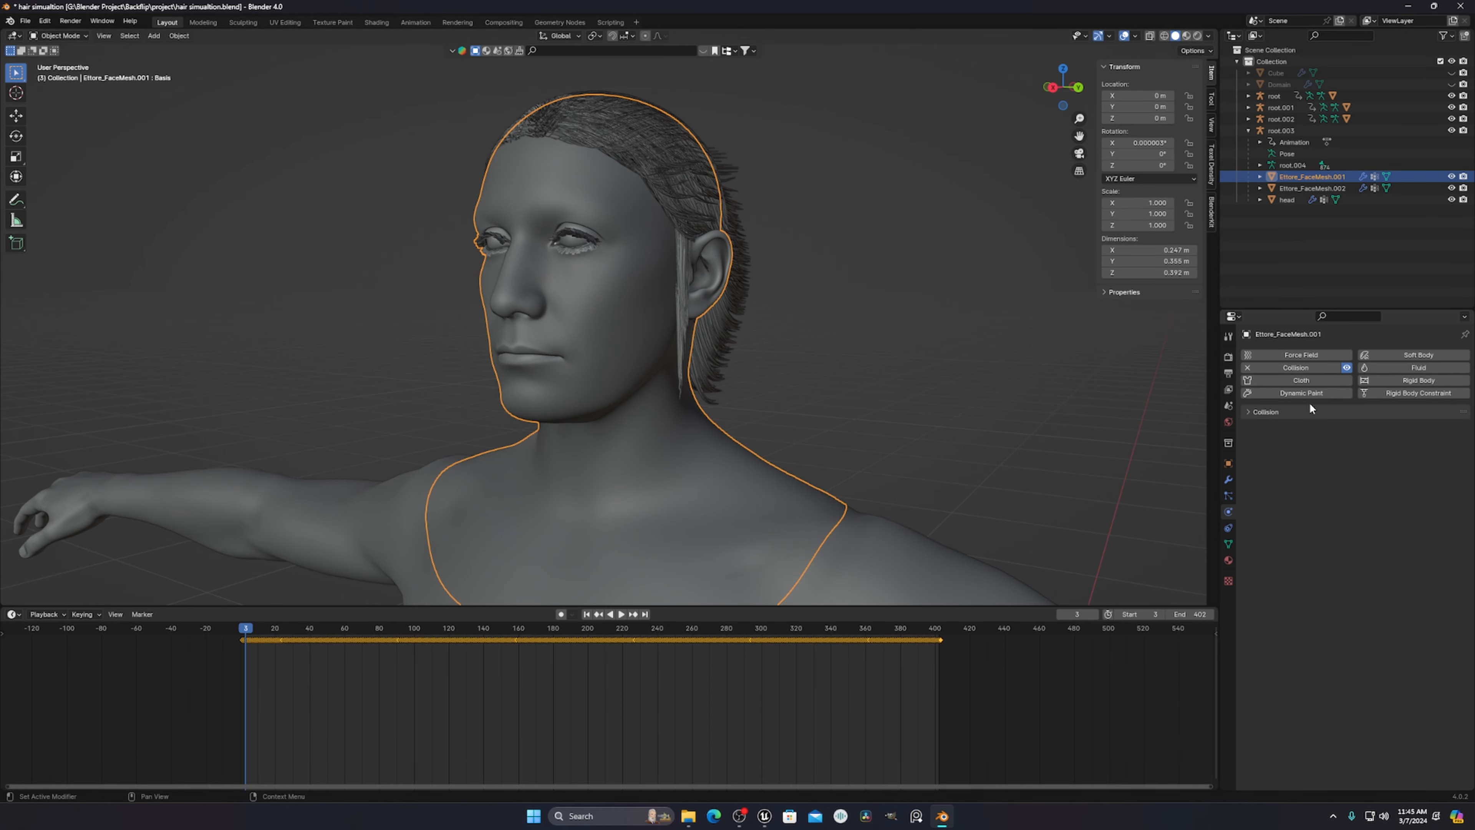
click(1248, 411)
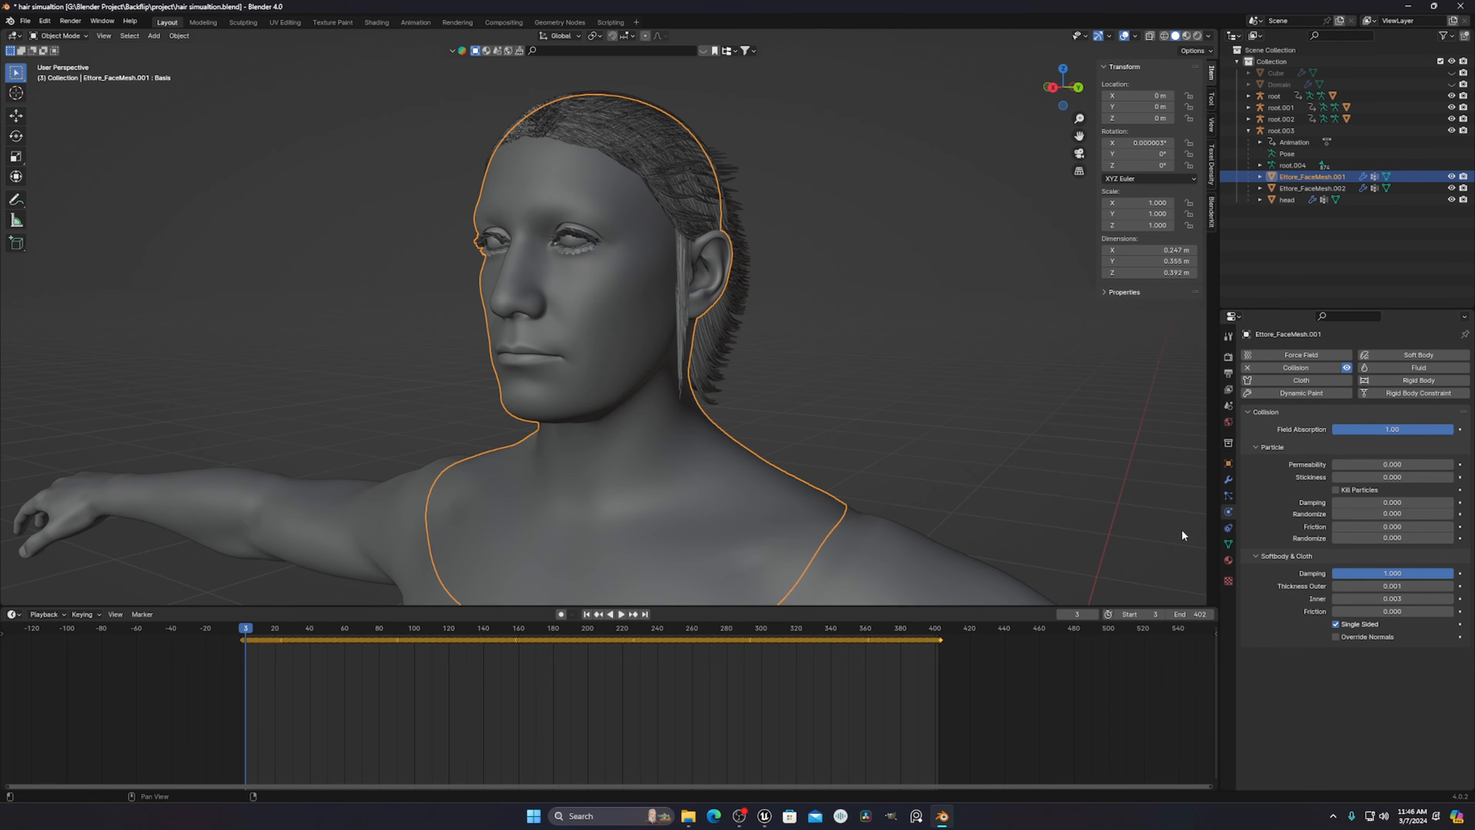
- Review the face mesh's collision settings and examine the hair against the head from the side and front
scroll(677, 292, down, 3)
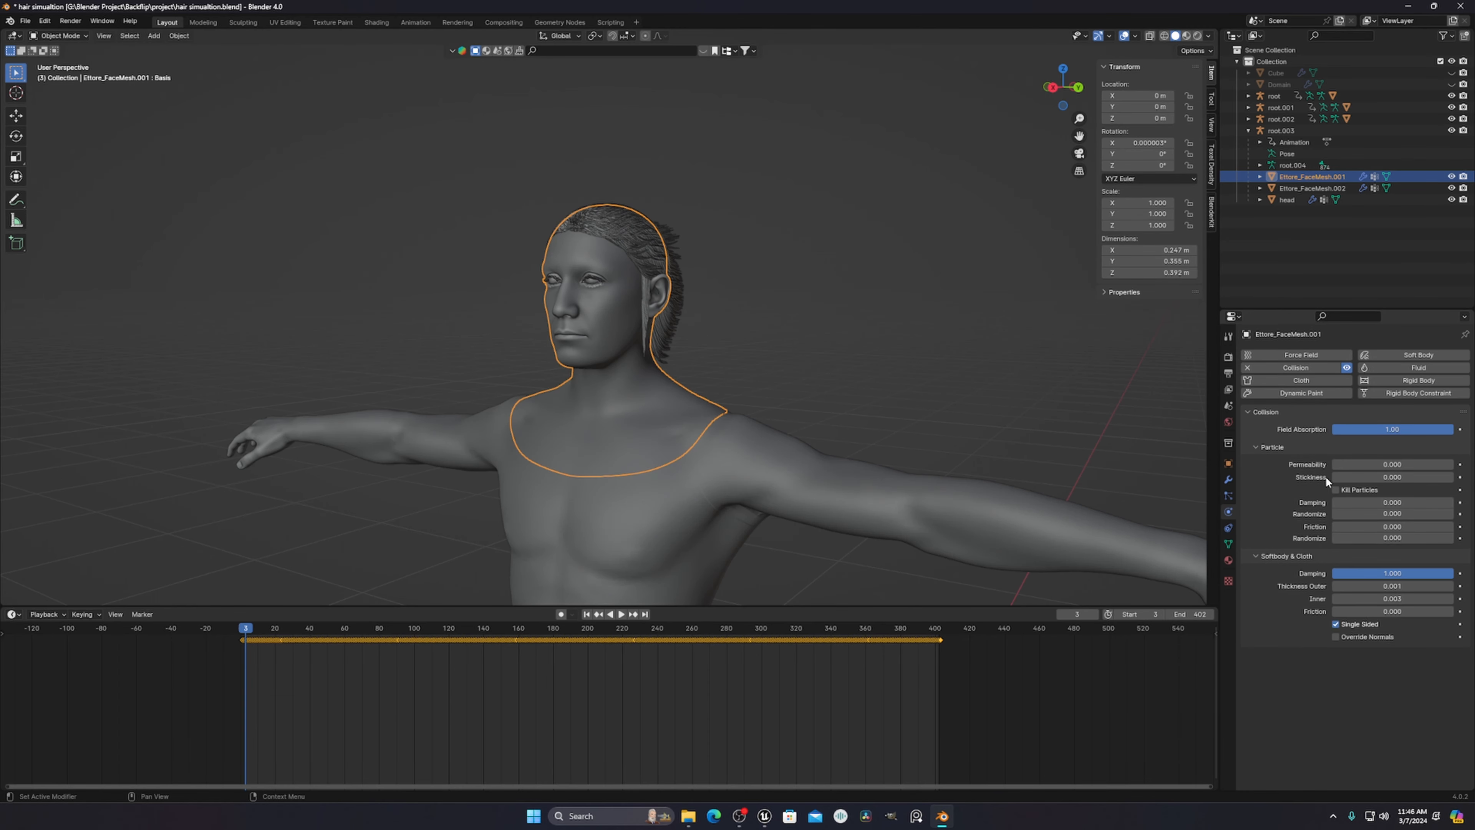
scroll(749, 246, up, 3)
middle_drag(749, 246, 708, 256)
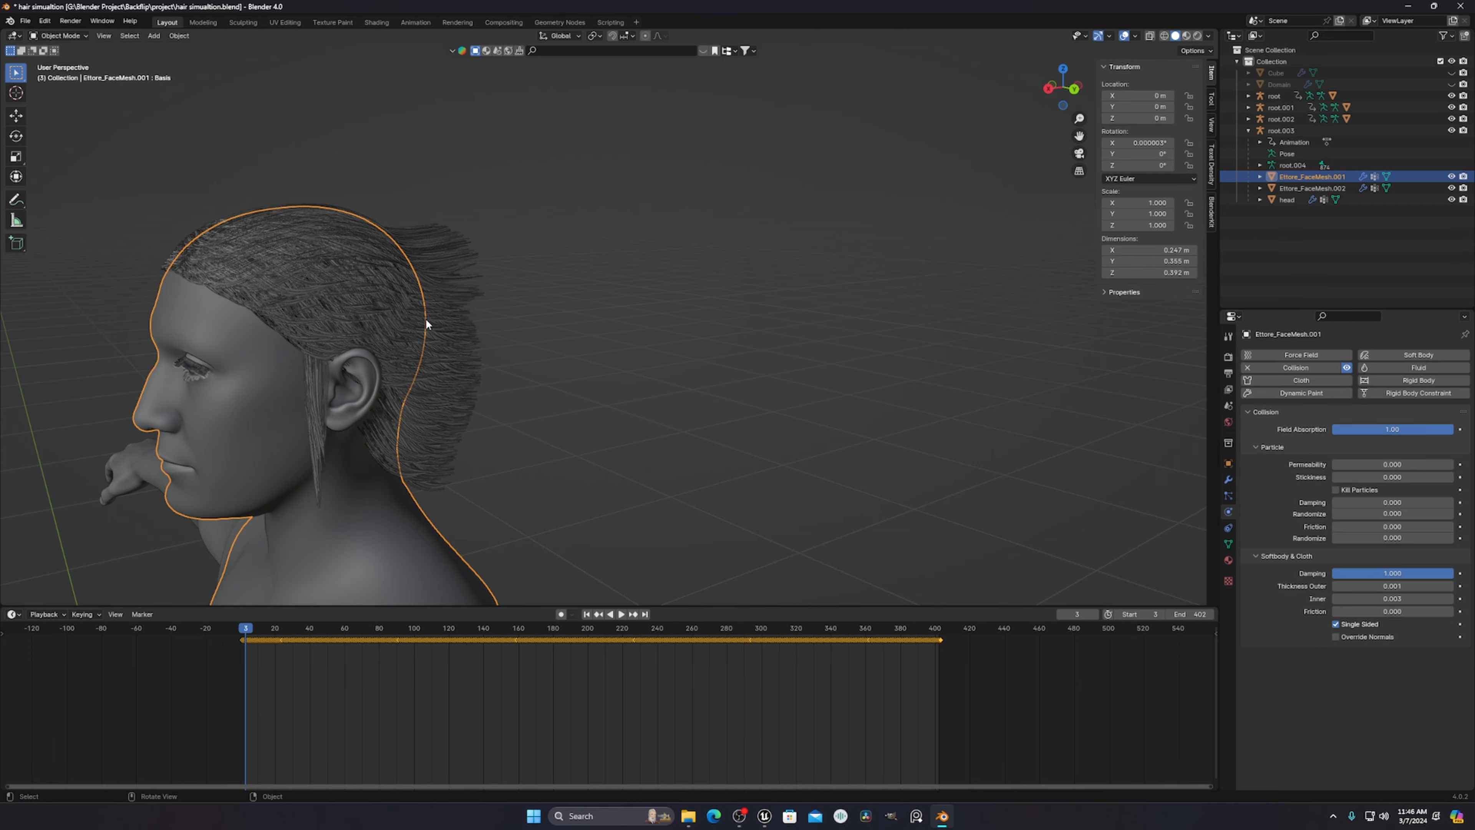
middle_drag(426, 320, 437, 410)
middle_drag(510, 363, 666, 245)
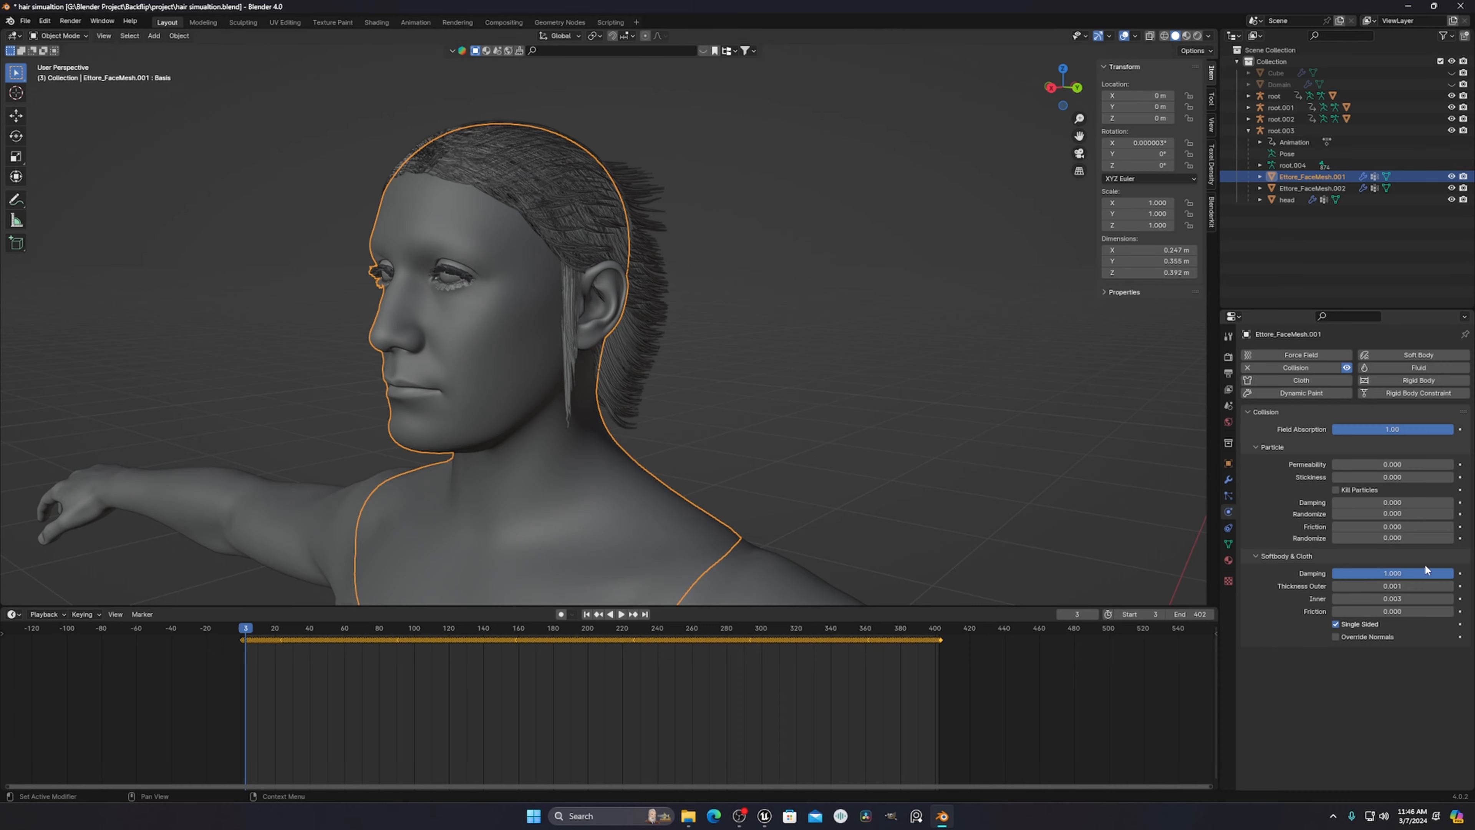
middle_drag(603, 482, 746, 333)
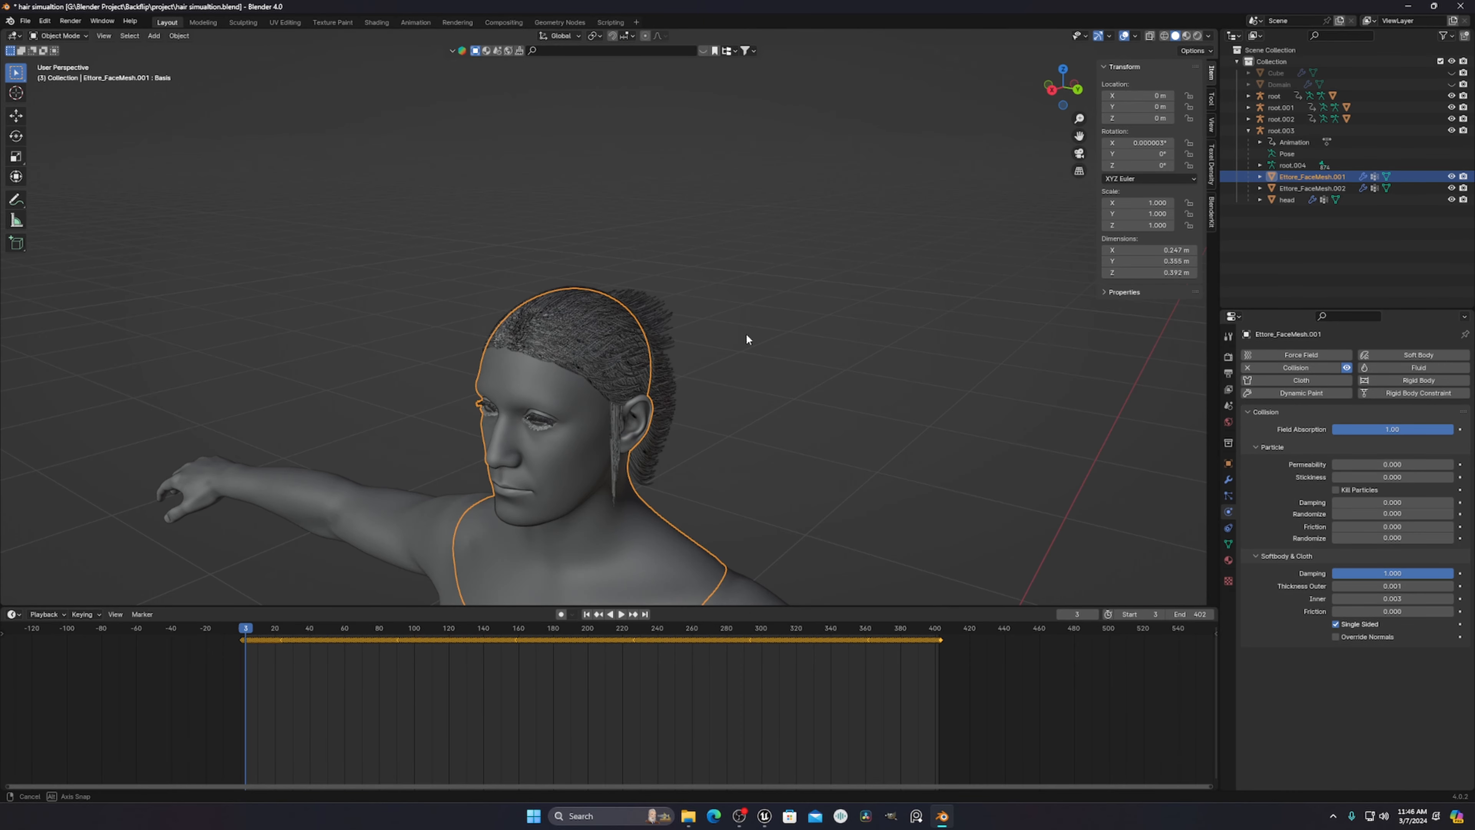
- Compare the physics settings of the scalp mesh with those of the face mesh
click(624, 366)
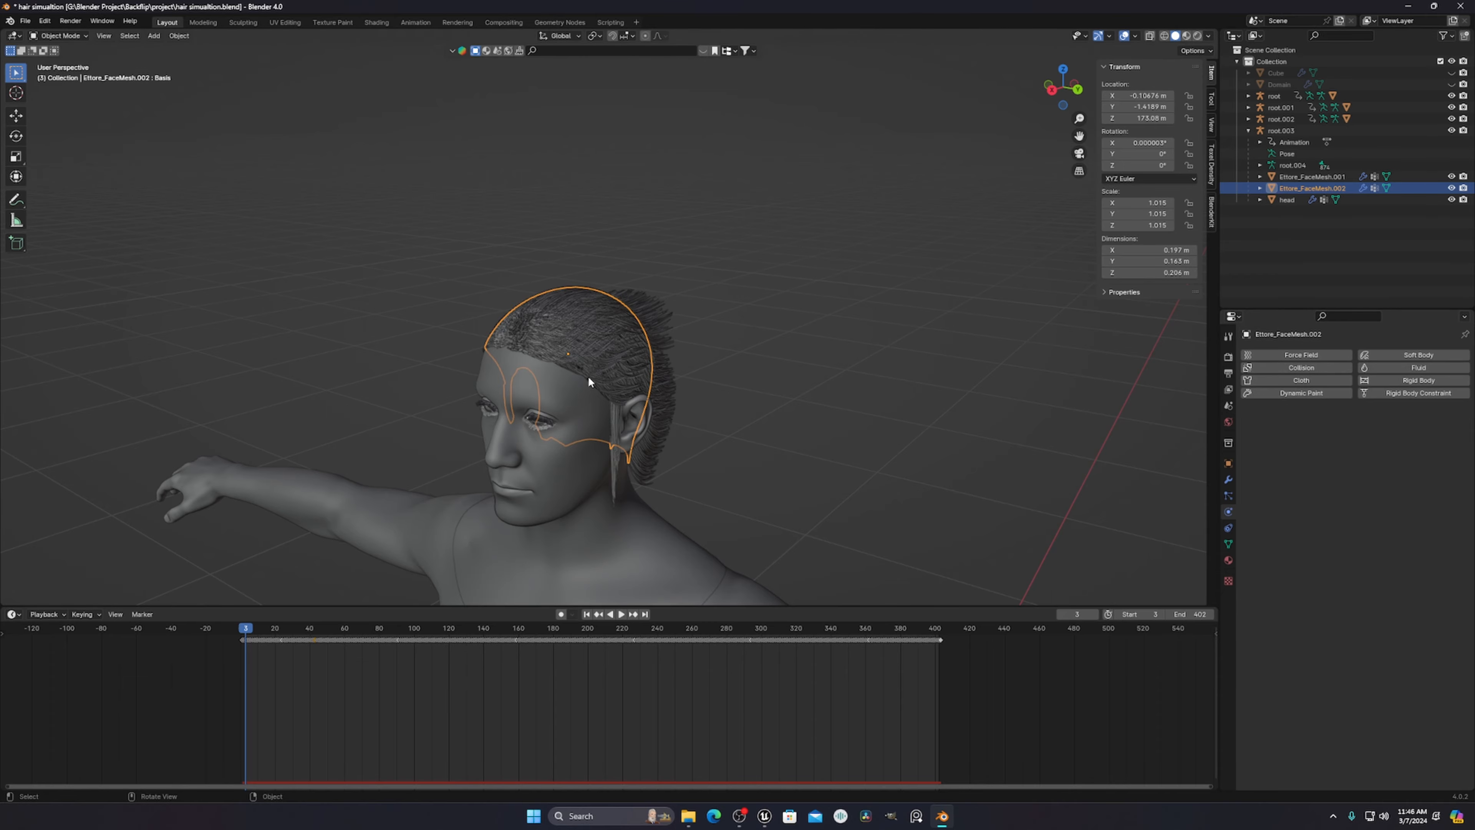
middle_drag(588, 378, 600, 291)
click(579, 340)
scroll(630, 389, down, 2)
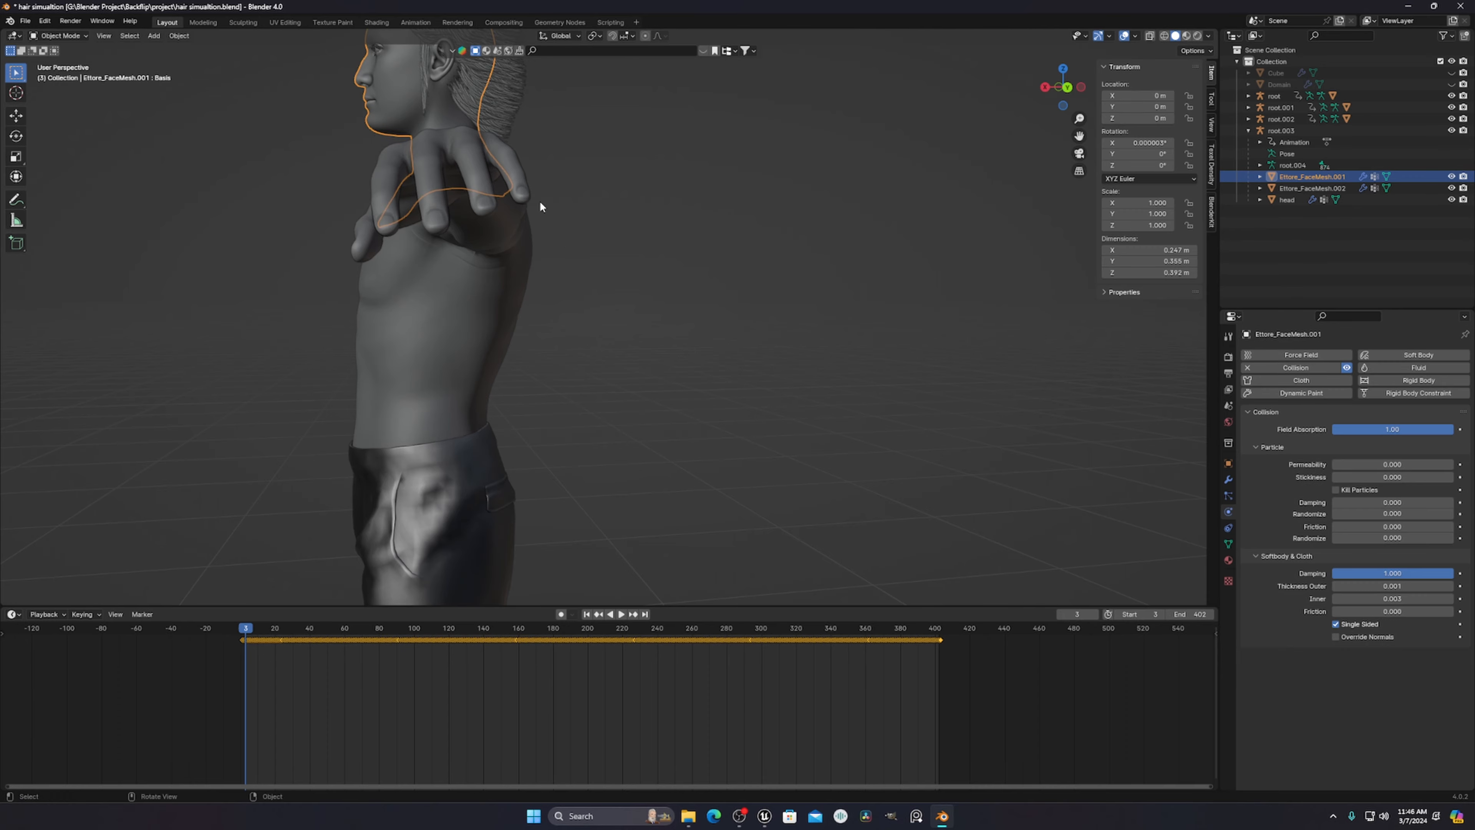
- Select the body mesh and check its physics settings, including the collision option
middle_drag(538, 166, 525, 194)
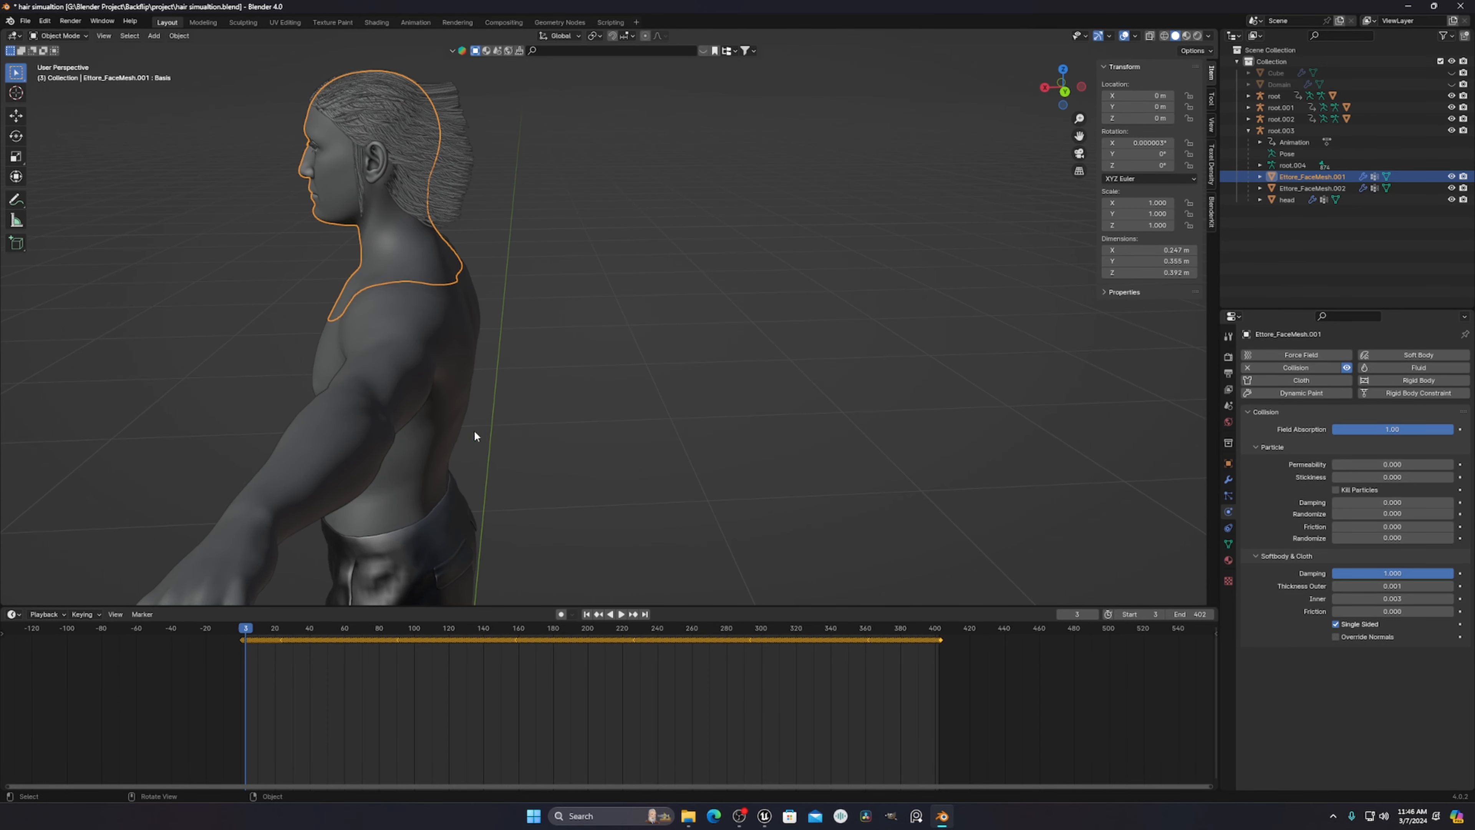
middle_drag(474, 435, 504, 408)
click(500, 409)
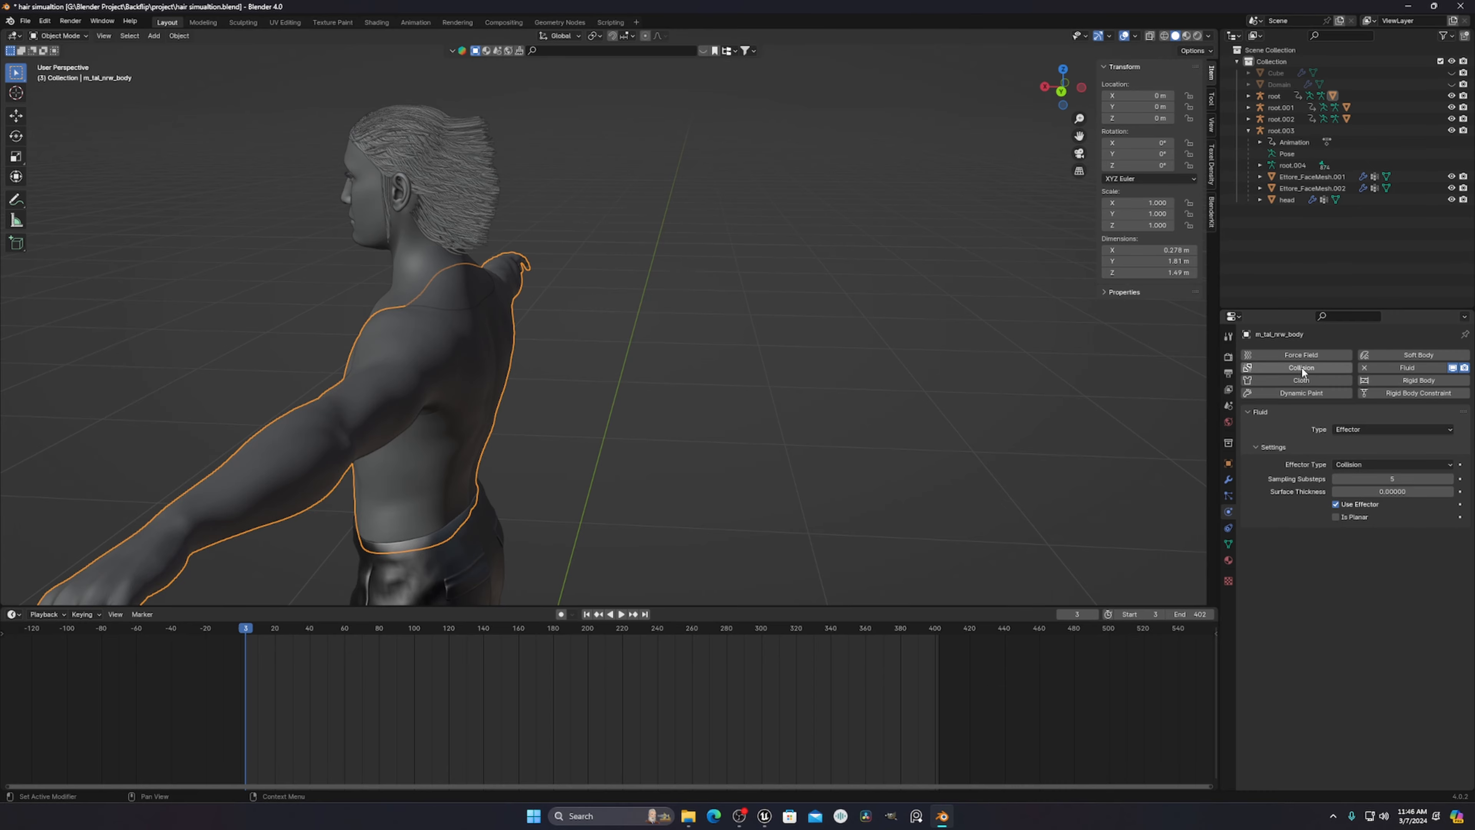
middle_drag(550, 321, 643, 358)
click(551, 292)
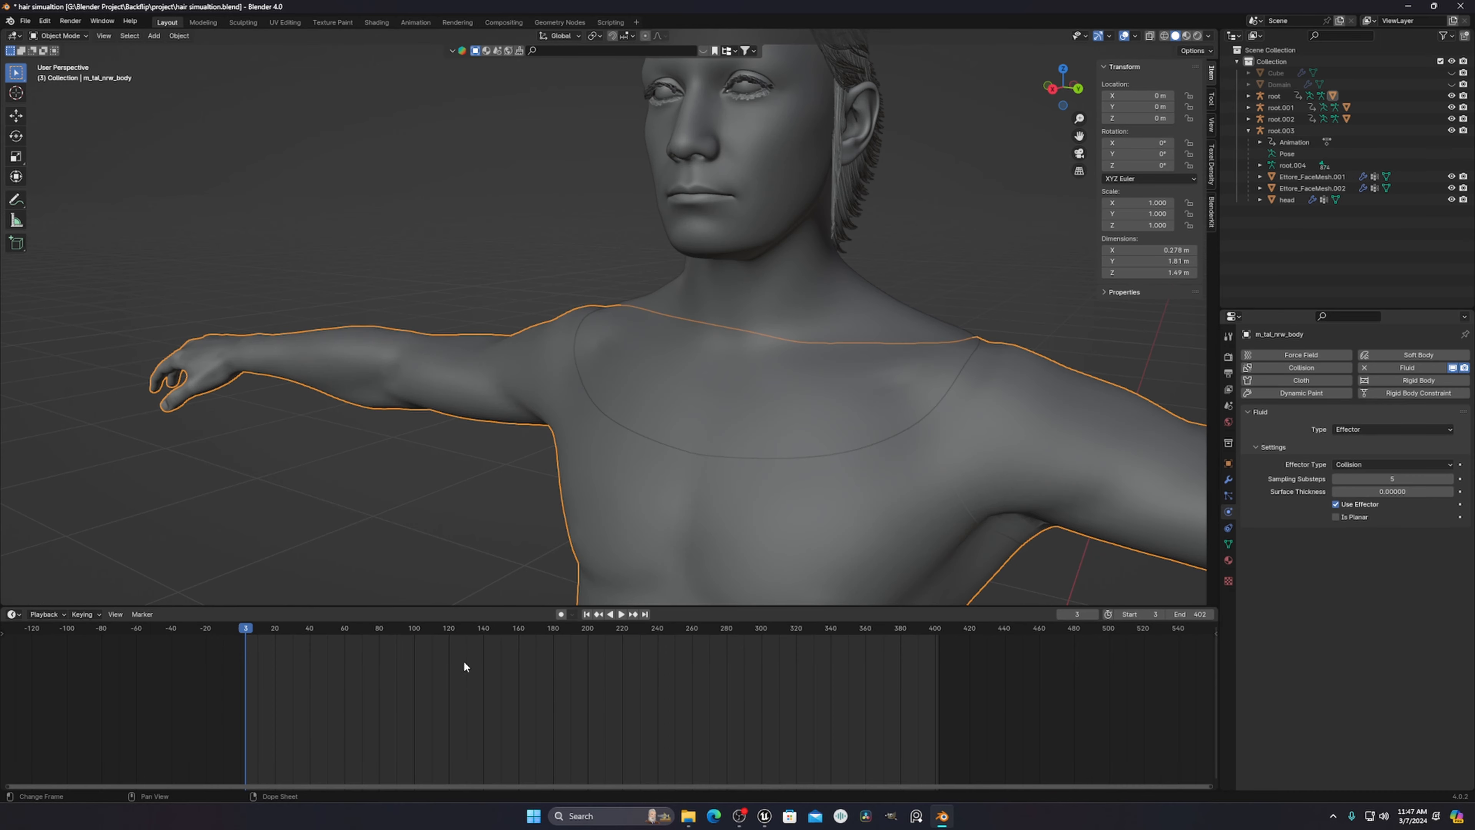
- Select the scalp mesh and review its hair particle system's dynamics, collision and cache baking settings
scroll(734, 408, down, 2)
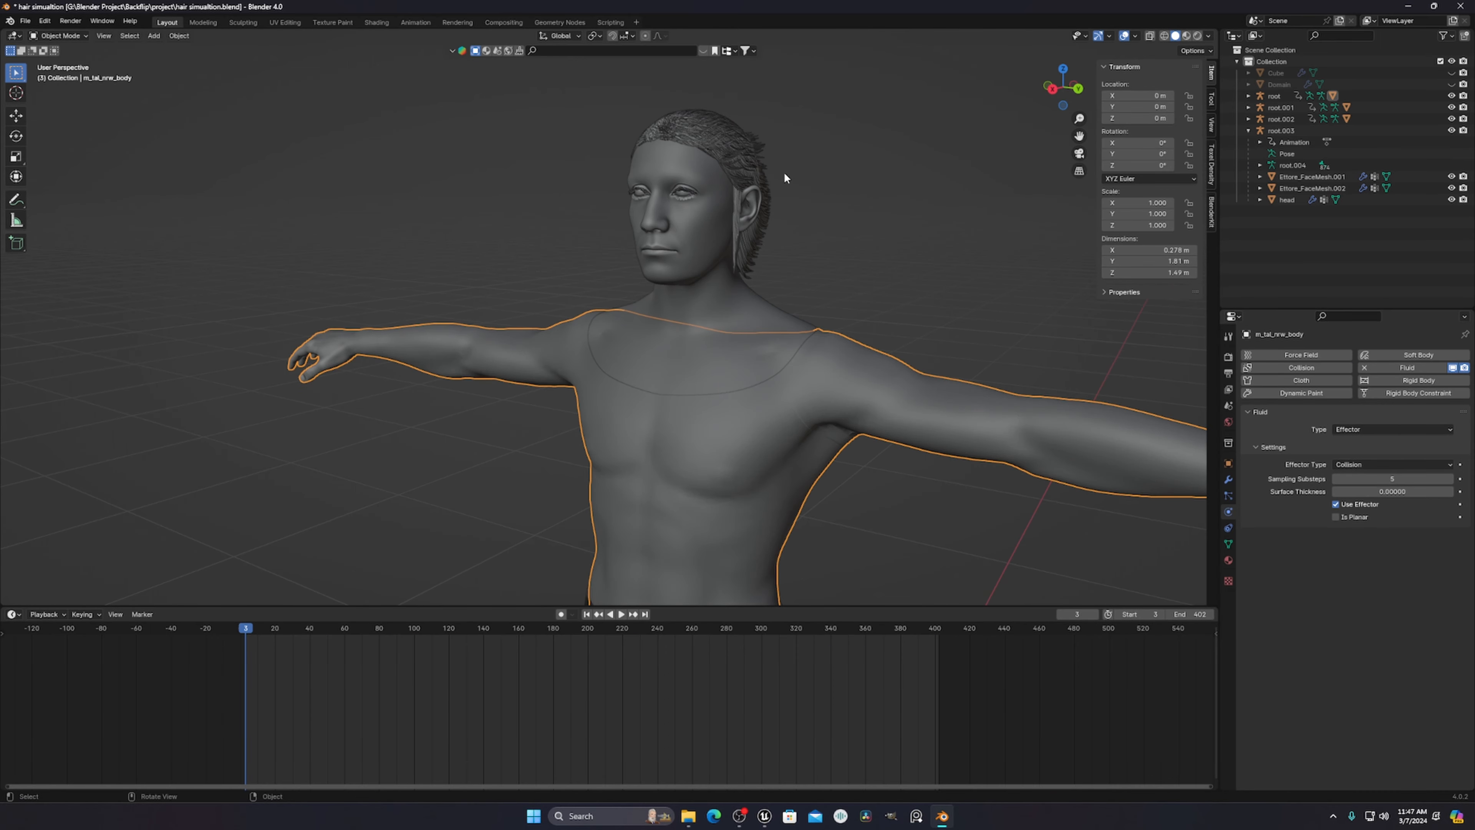
click(720, 167)
click(1228, 495)
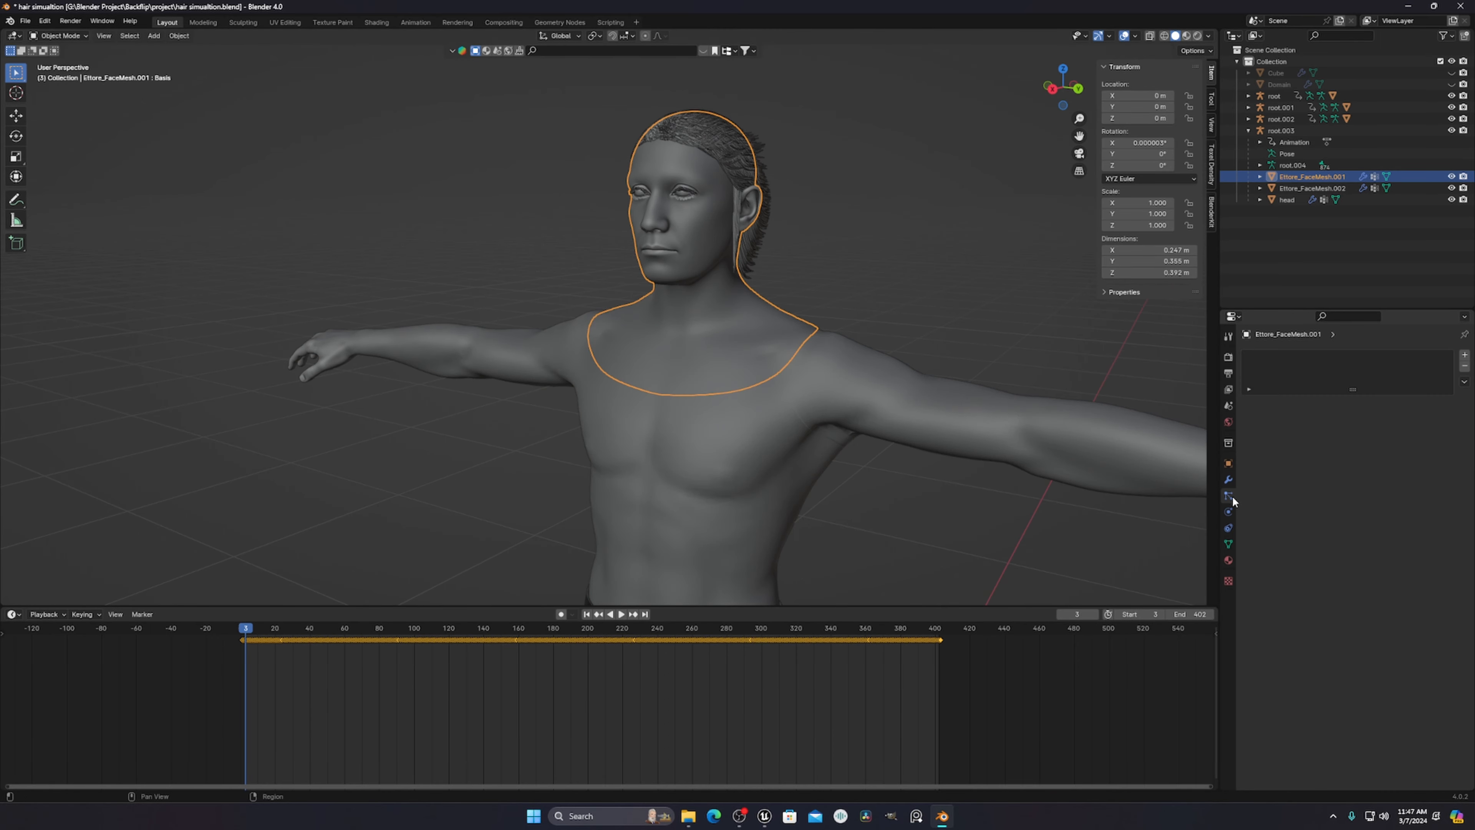
click(715, 150)
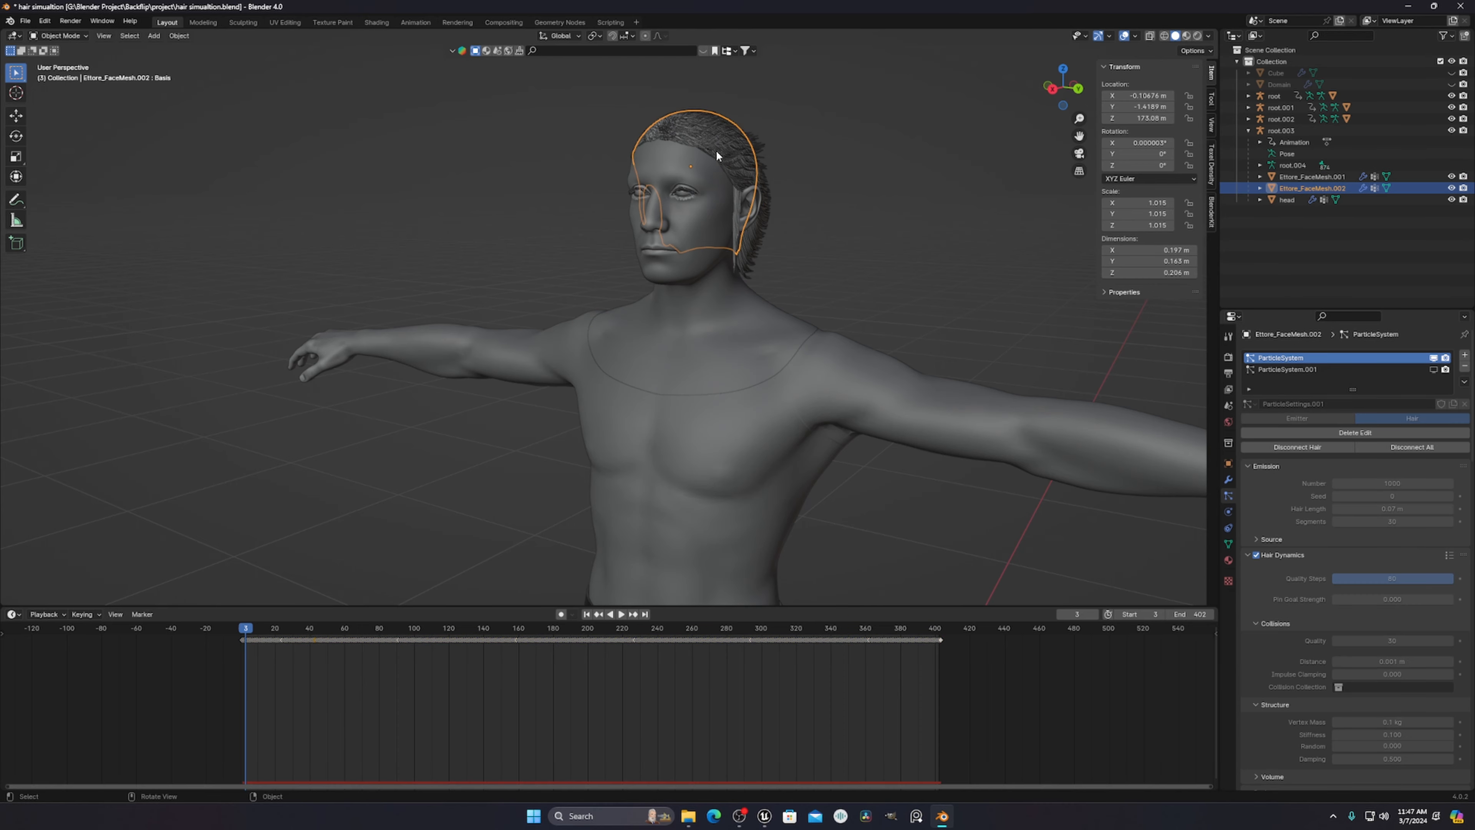
scroll(1374, 607, down, 5)
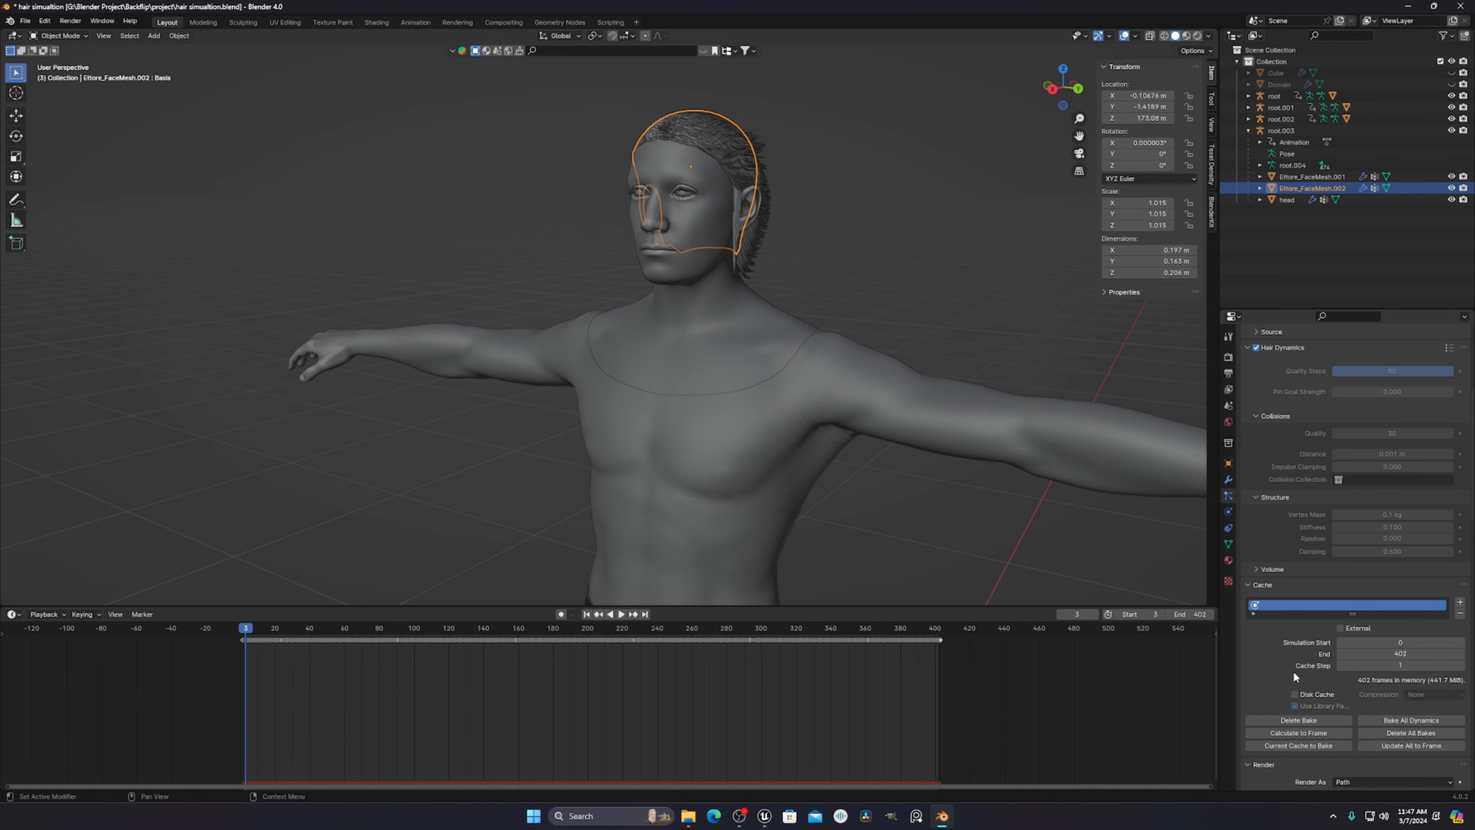
scroll(1319, 647, down, 1)
- Go through the character's separate body, trousers and shoe meshes, then select the face mesh again
middle_drag(988, 581, 806, 444)
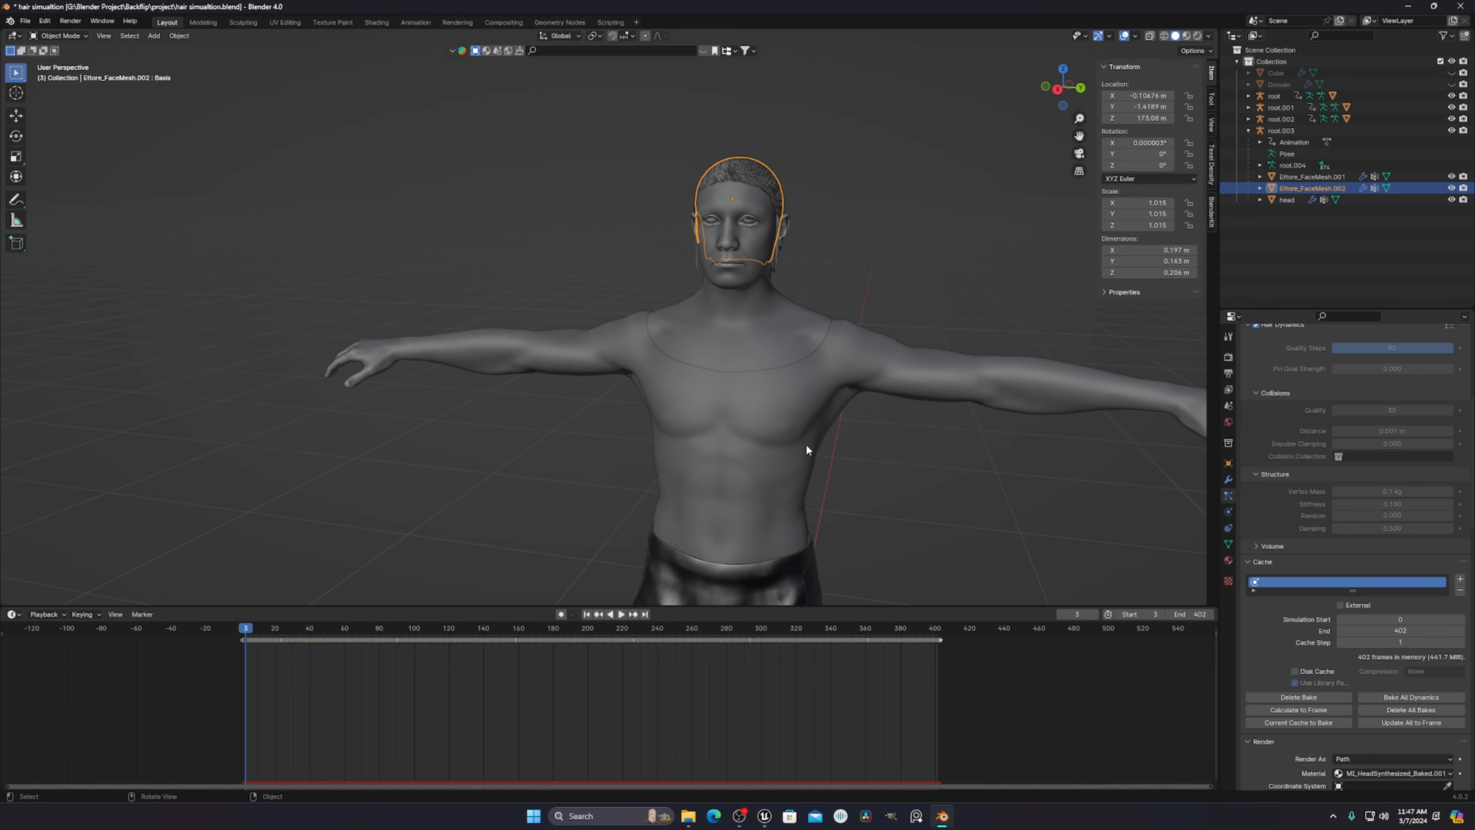
scroll(806, 444, down, 5)
click(668, 401)
scroll(671, 451, down, 2)
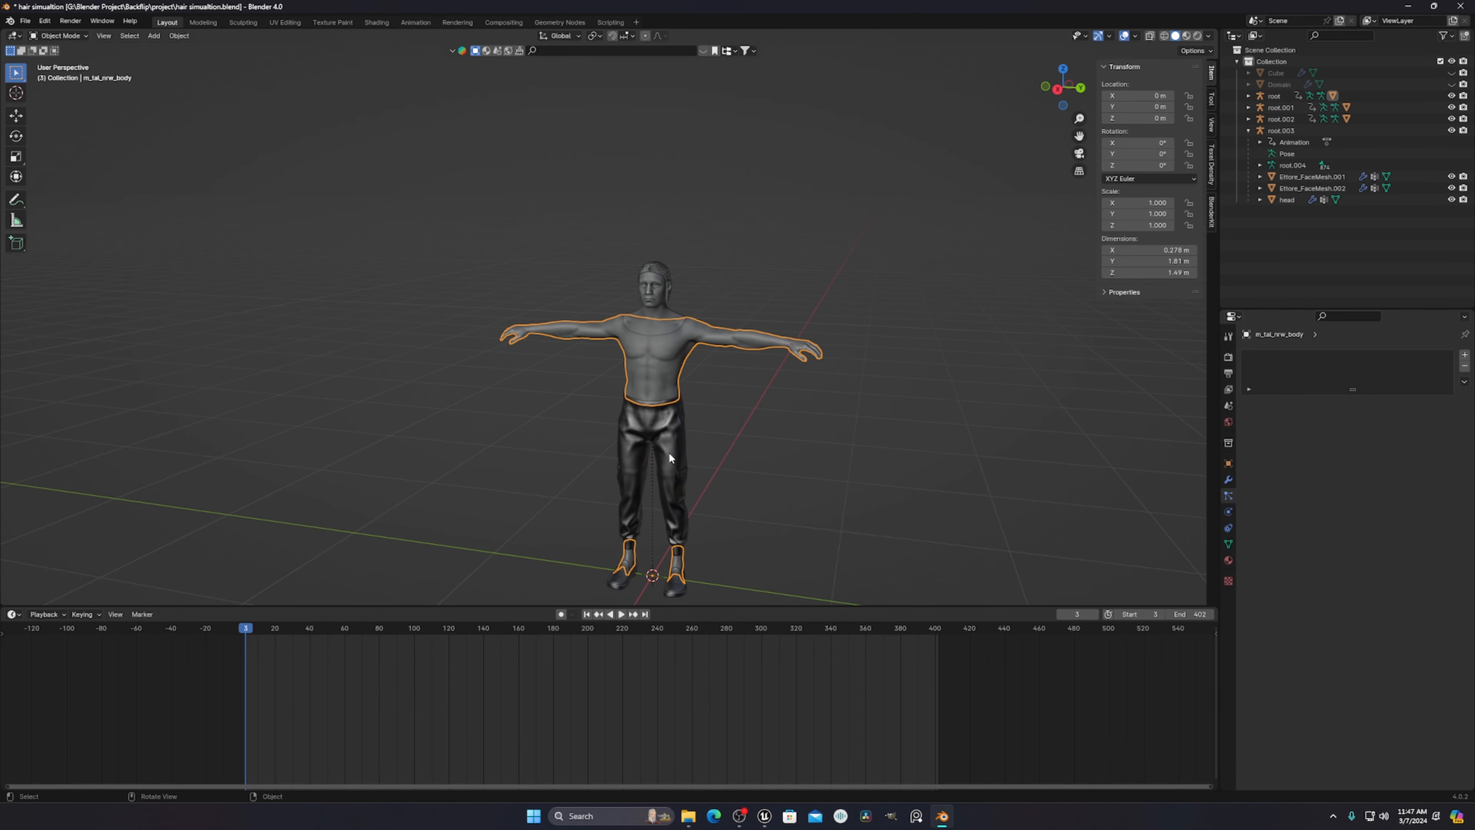
click(668, 452)
click(671, 588)
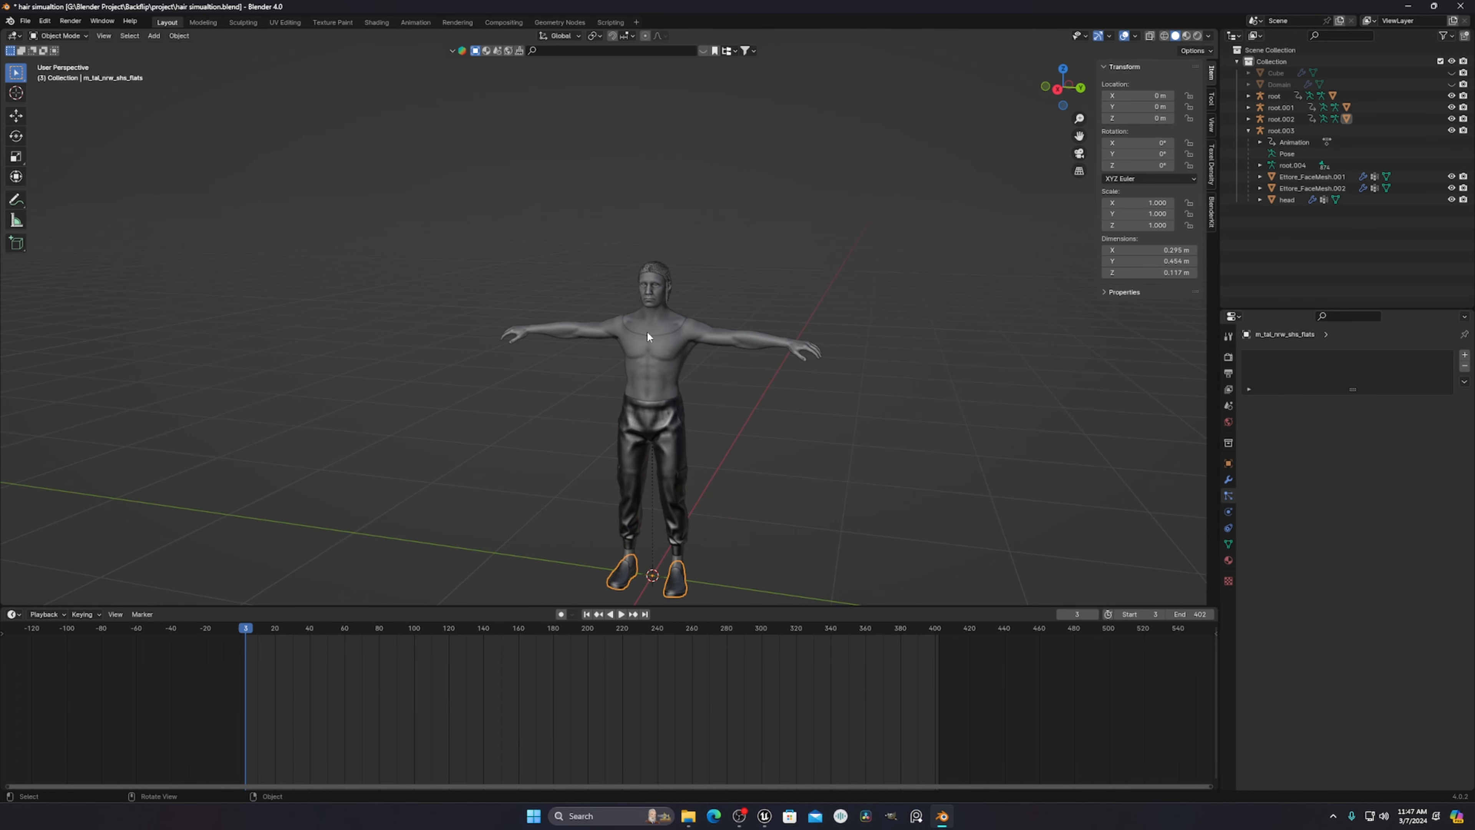
shift+click(668, 342)
click(666, 329)
middle_drag(846, 357, 868, 360)
scroll(735, 416, up, 1)
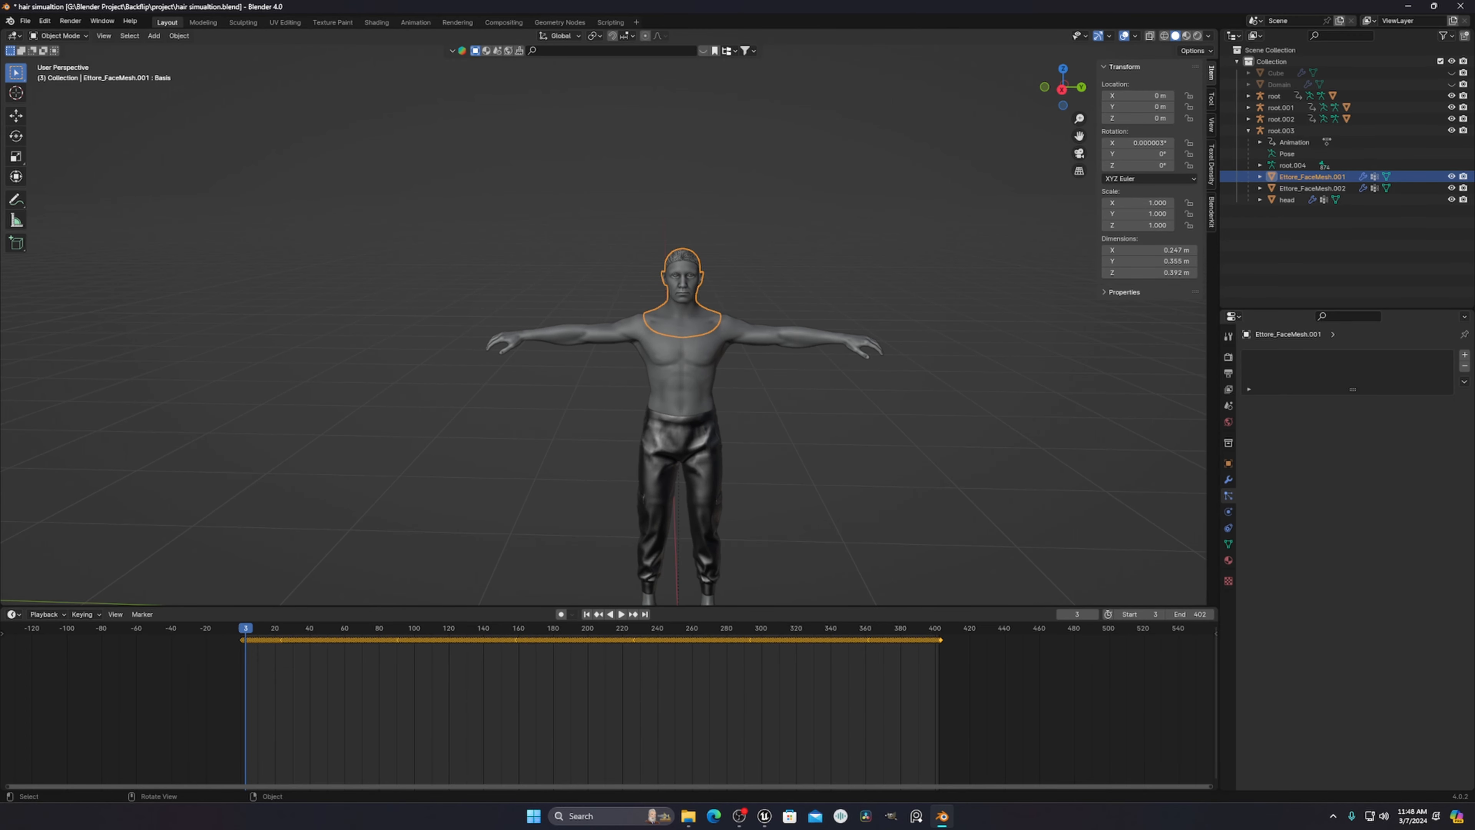